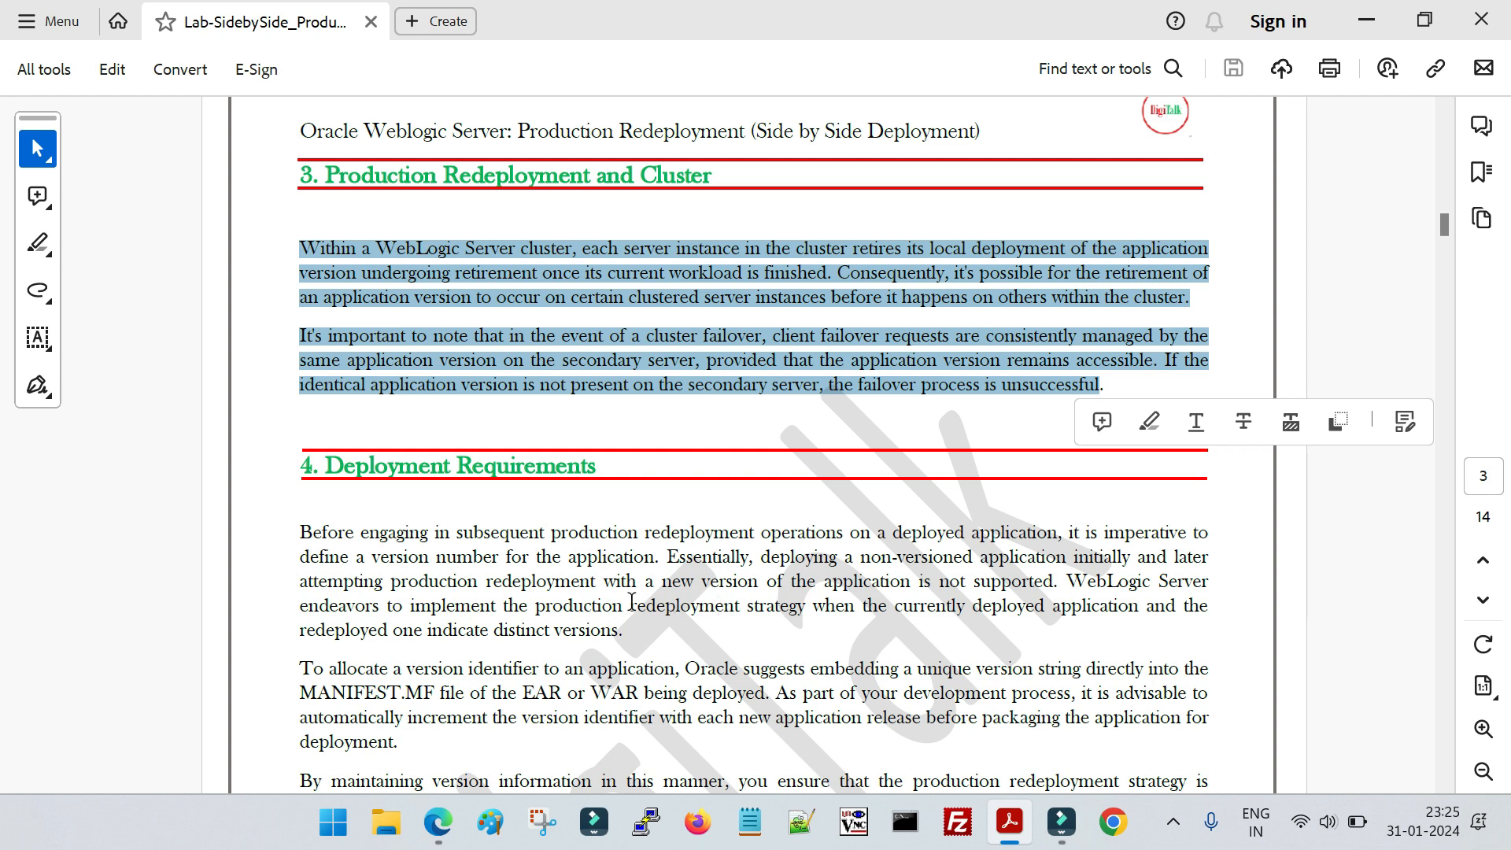
# Read the Deployment Requirements section of the side-by-side redeployment lab document
pyautogui.scroll(-1, 585, 578)
pyautogui.scroll(-1, 585, 578)
pyautogui.scroll(2, 586, 578)
pyautogui.scroll(-2, 563, 582)
pyautogui.scroll(-3, 557, 620)
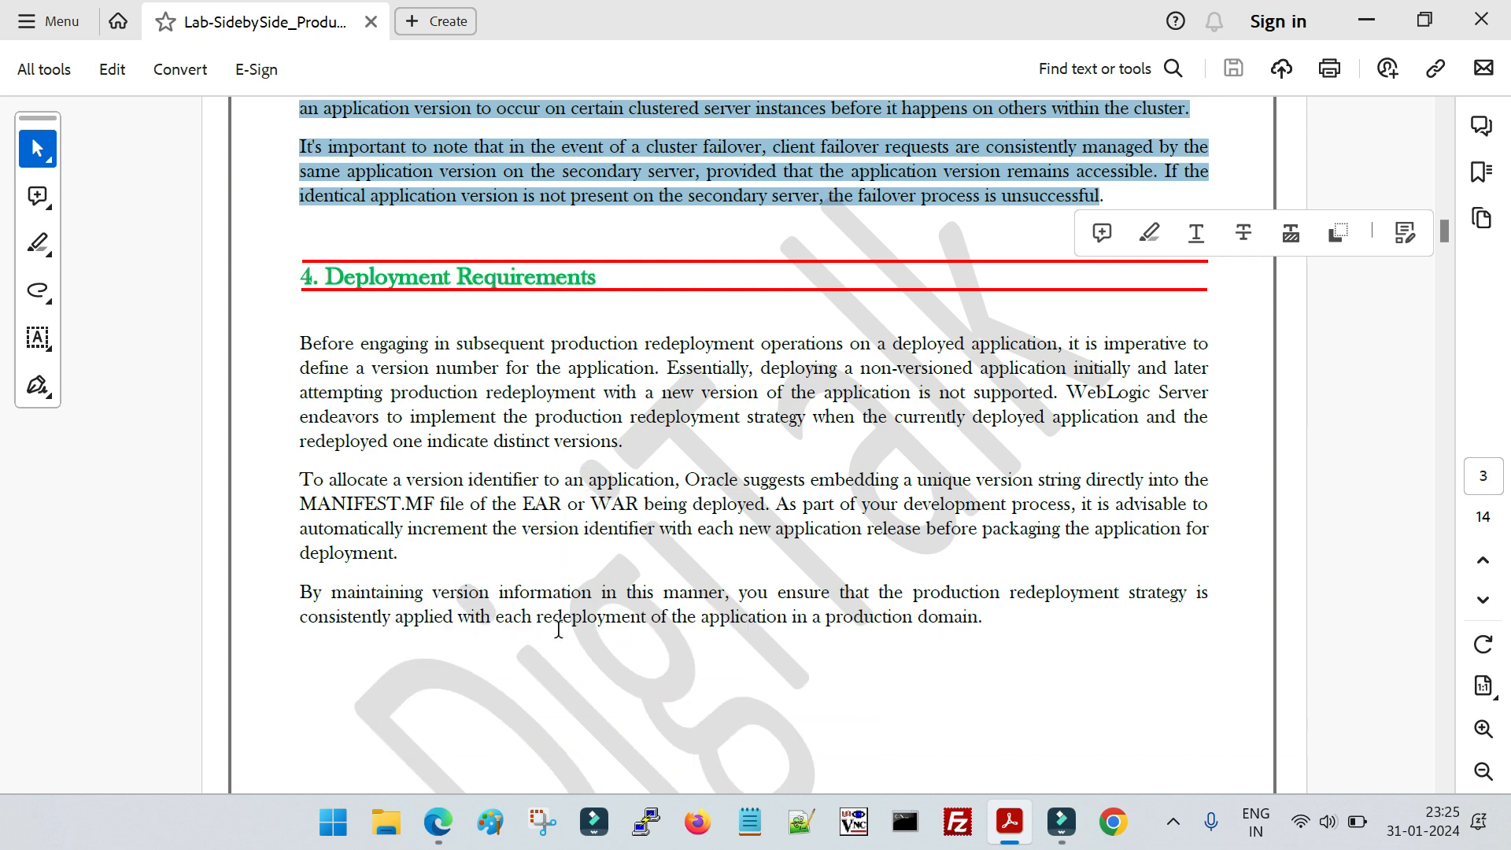
pyautogui.scroll(5, 542, 618)
pyautogui.scroll(-7, 542, 618)
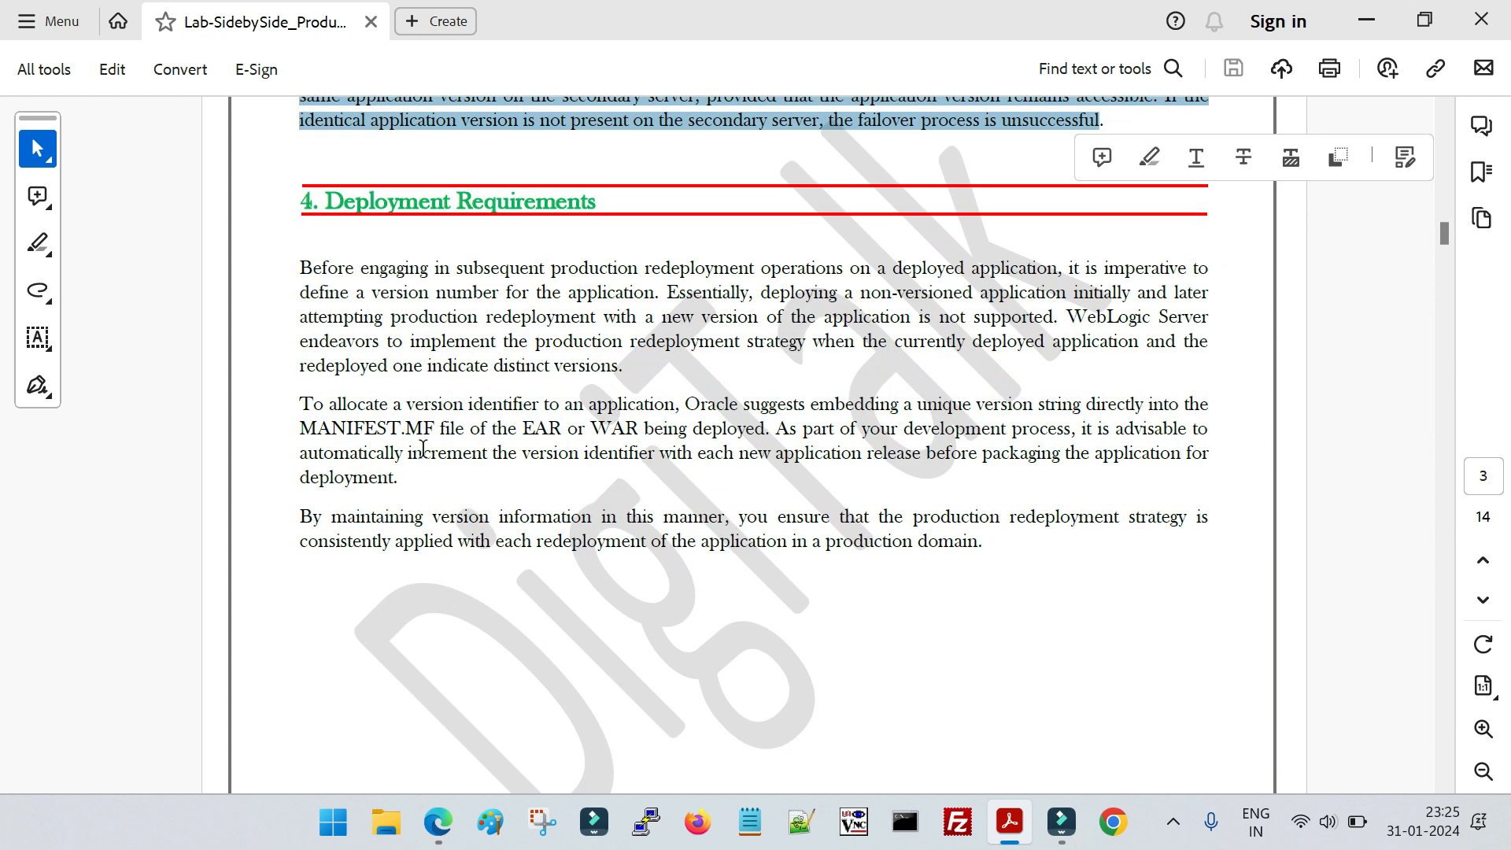
pyautogui.moveTo(301, 268); pyautogui.dragTo(981, 543)
pyautogui.click(954, 617)
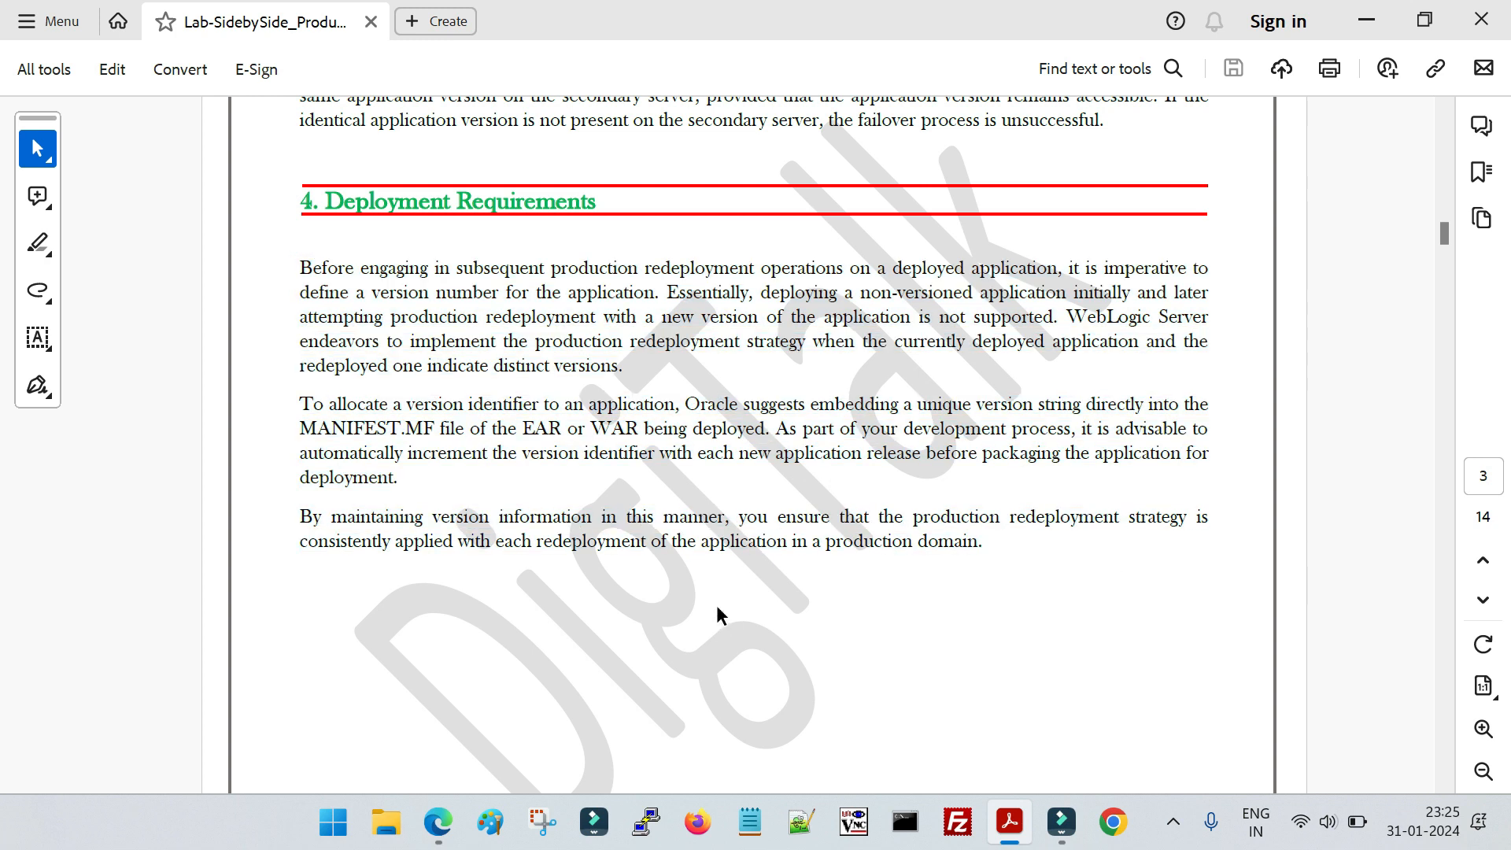
# Select the MANIFEST.MF file name in the paragraph on allocating a version identifier
pyautogui.scroll(-1, 787, 618)
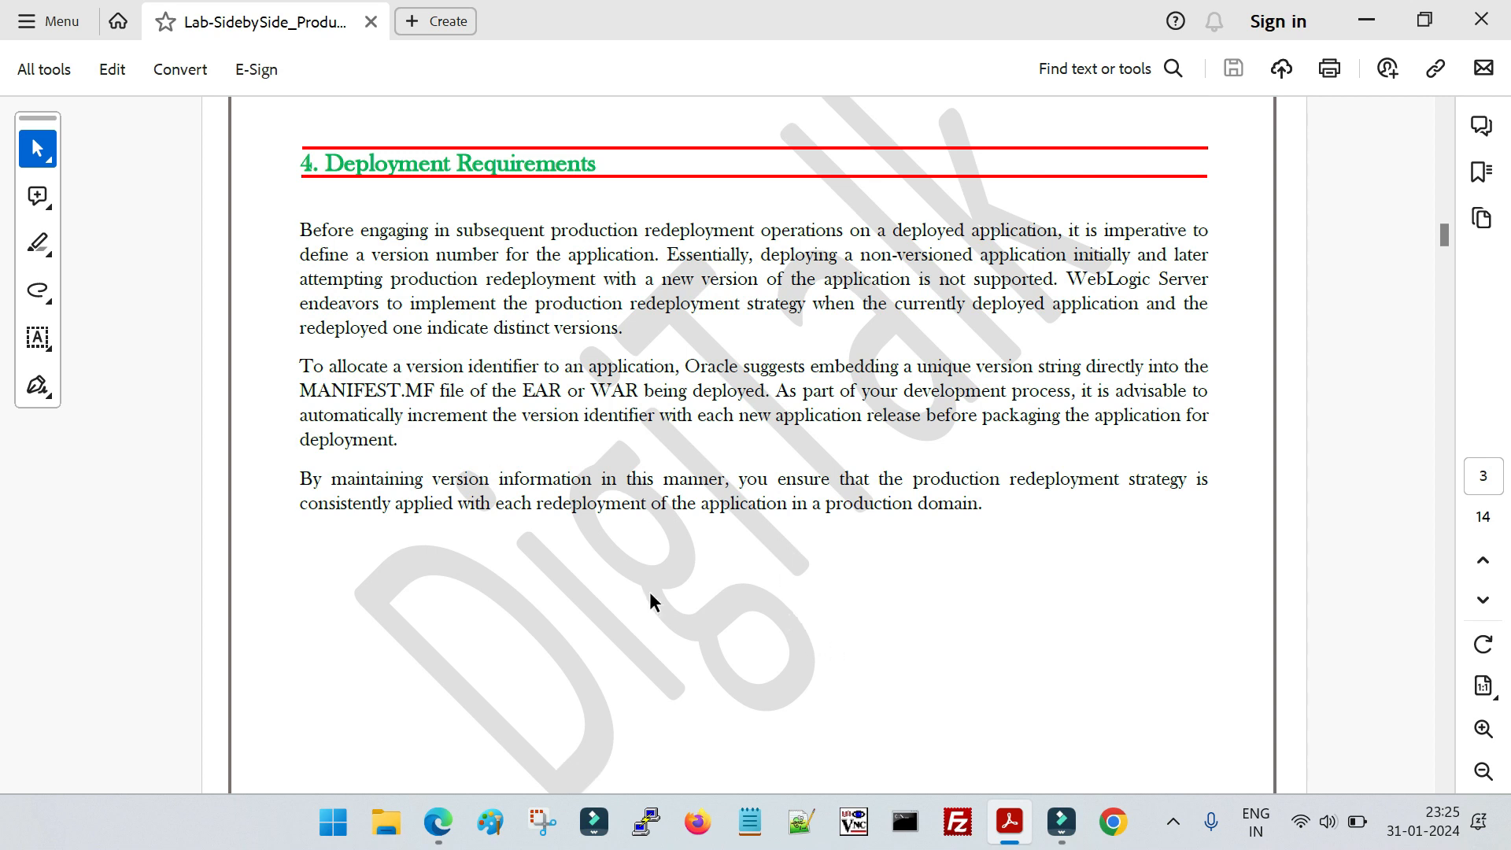
pyautogui.click(301, 391)
pyautogui.moveTo(311, 386); pyautogui.dragTo(462, 393)
pyautogui.click(331, 394)
pyautogui.moveTo(315, 390); pyautogui.dragTo(435, 391)
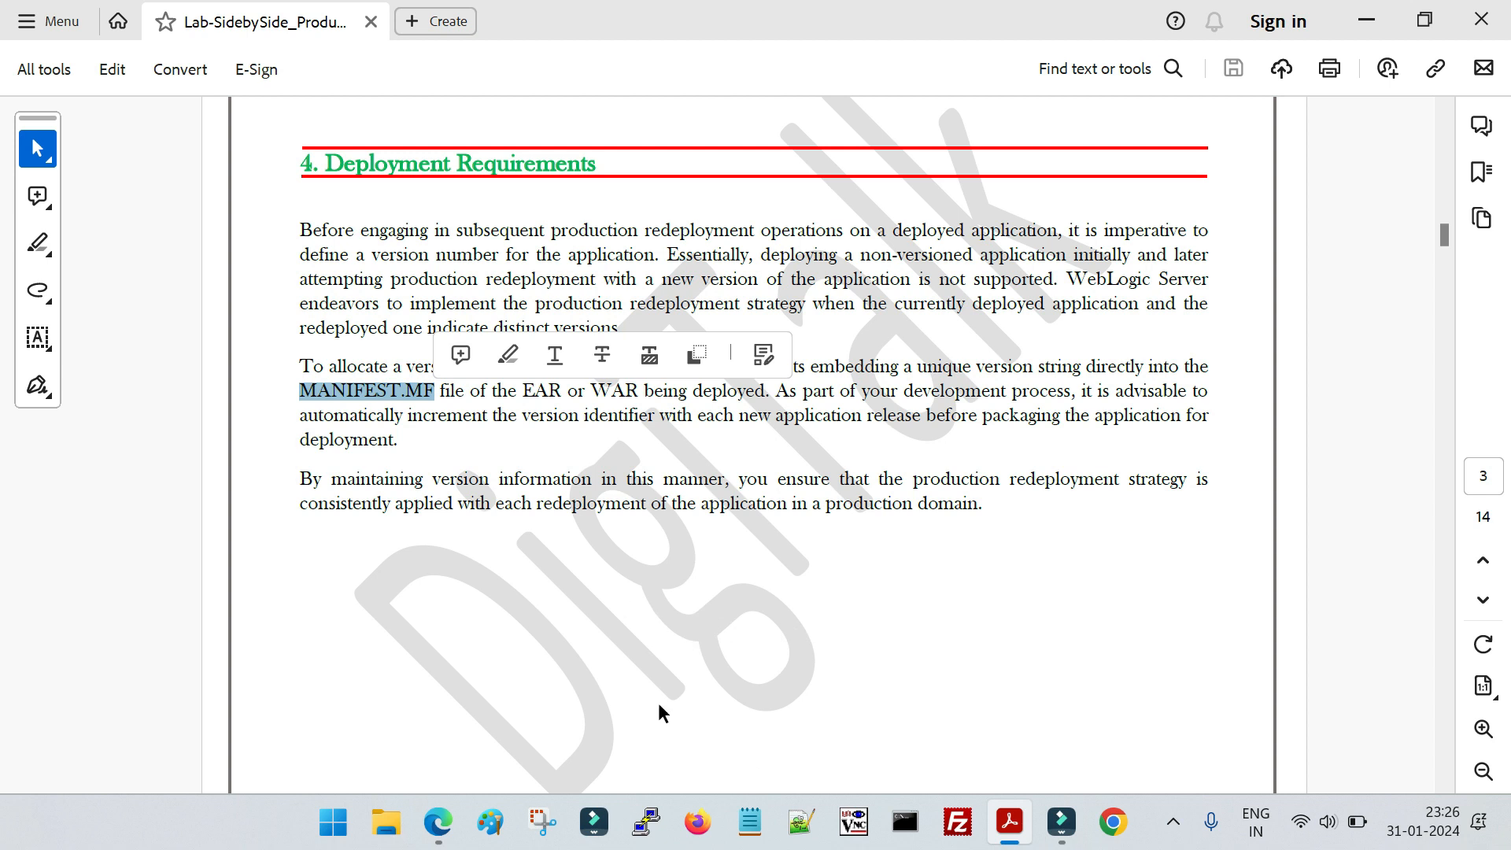
# Read the Demo Application section and select the two bullets describing the MANIFEST.MF version entries
pyautogui.scroll(-12, 602, 654)
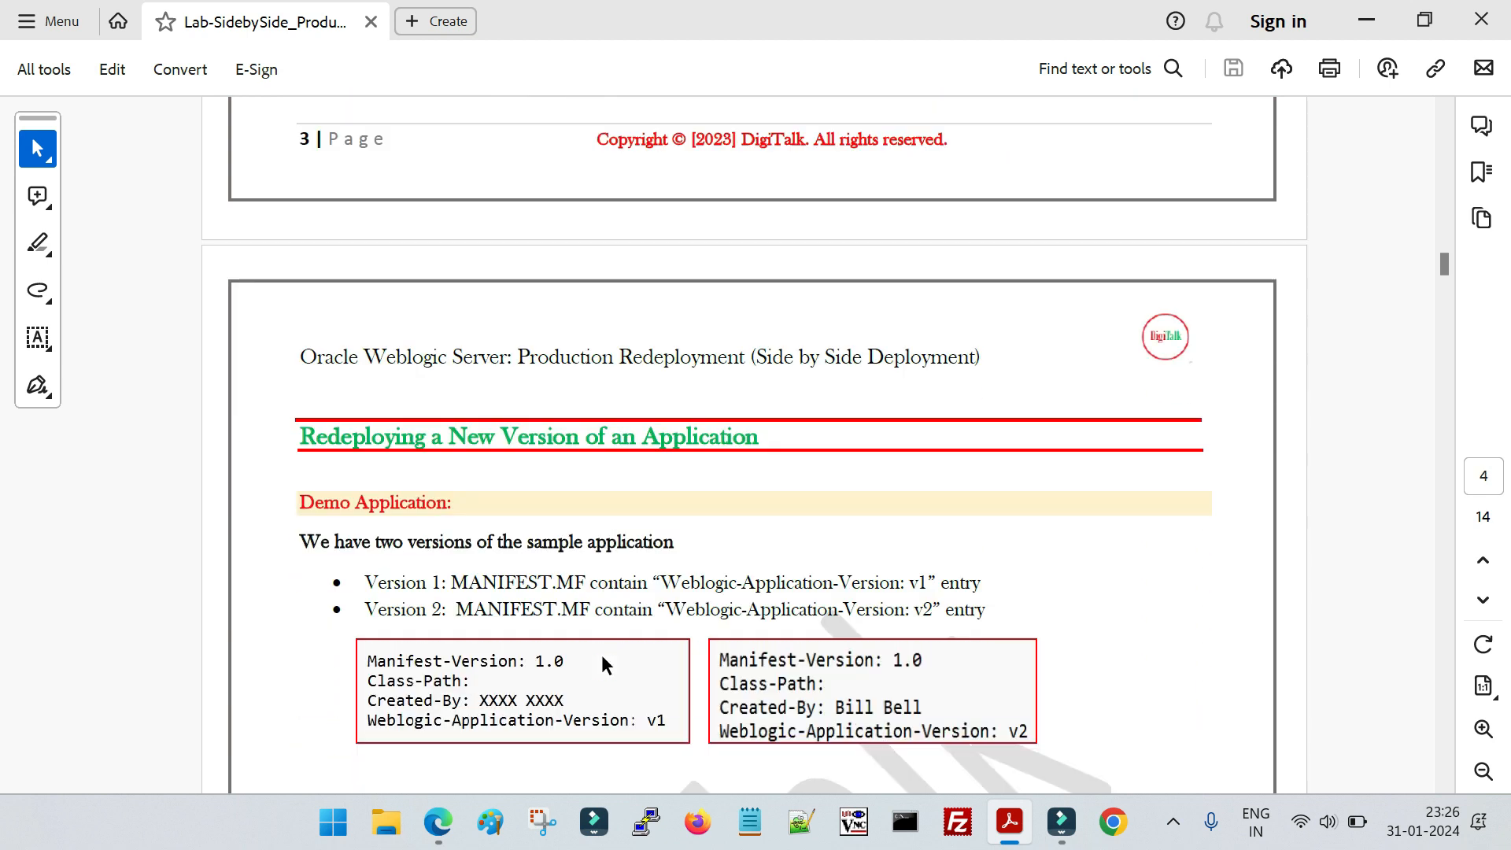
pyautogui.scroll(-2, 603, 653)
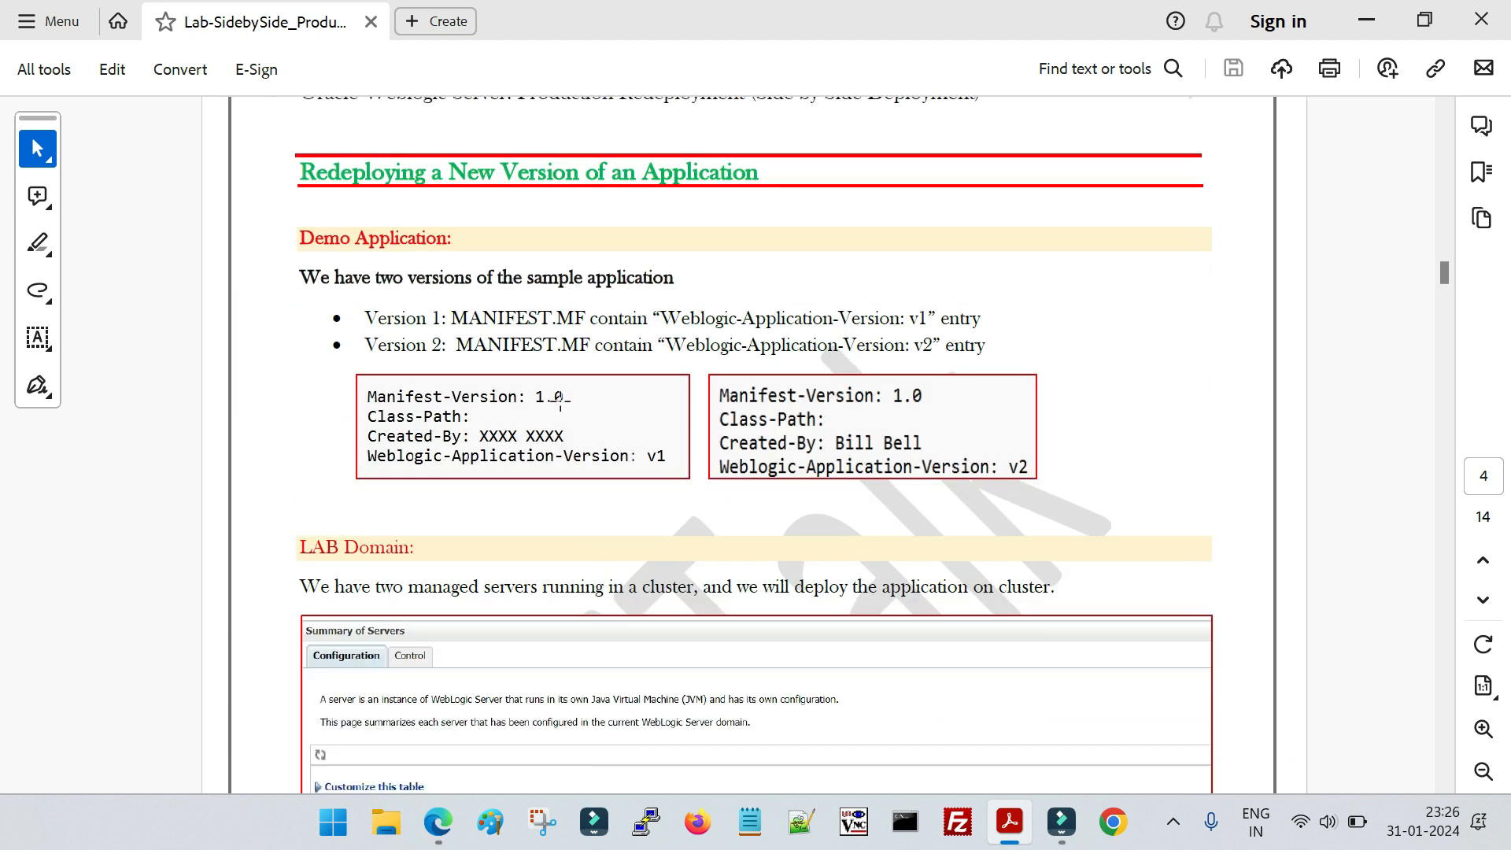
pyautogui.scroll(1, 551, 419)
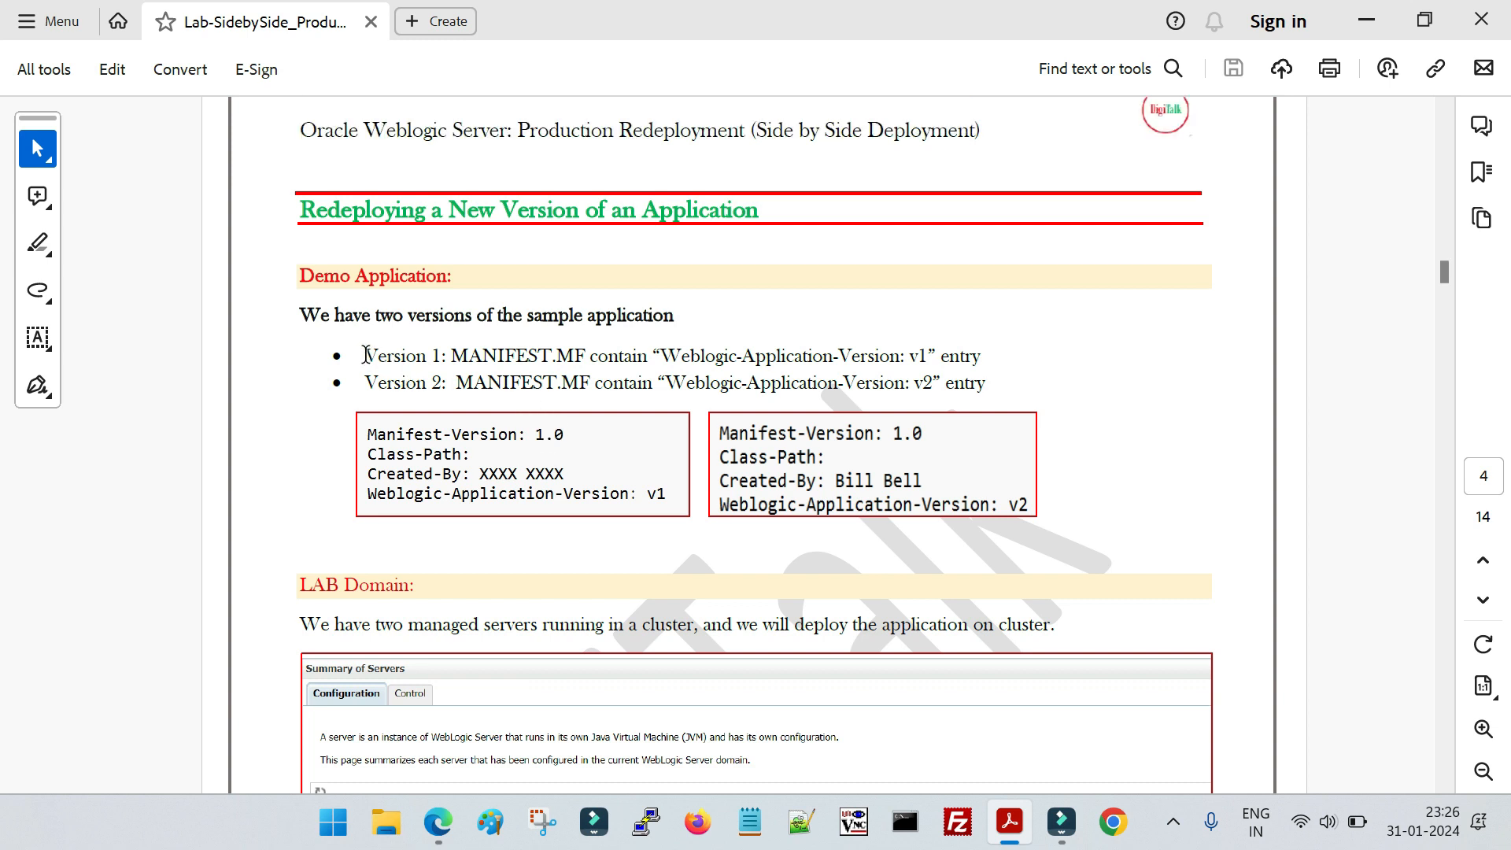
pyautogui.moveTo(364, 355); pyautogui.dragTo(553, 357)
pyautogui.click(472, 355)
pyautogui.moveTo(454, 356); pyautogui.dragTo(943, 361)
pyautogui.moveTo(455, 384); pyautogui.dragTo(941, 385)
pyautogui.doubleClick(373, 383)
pyautogui.click(881, 366)
pyautogui.moveTo(661, 355); pyautogui.dragTo(980, 358)
pyautogui.moveTo(369, 352); pyautogui.dragTo(994, 397)
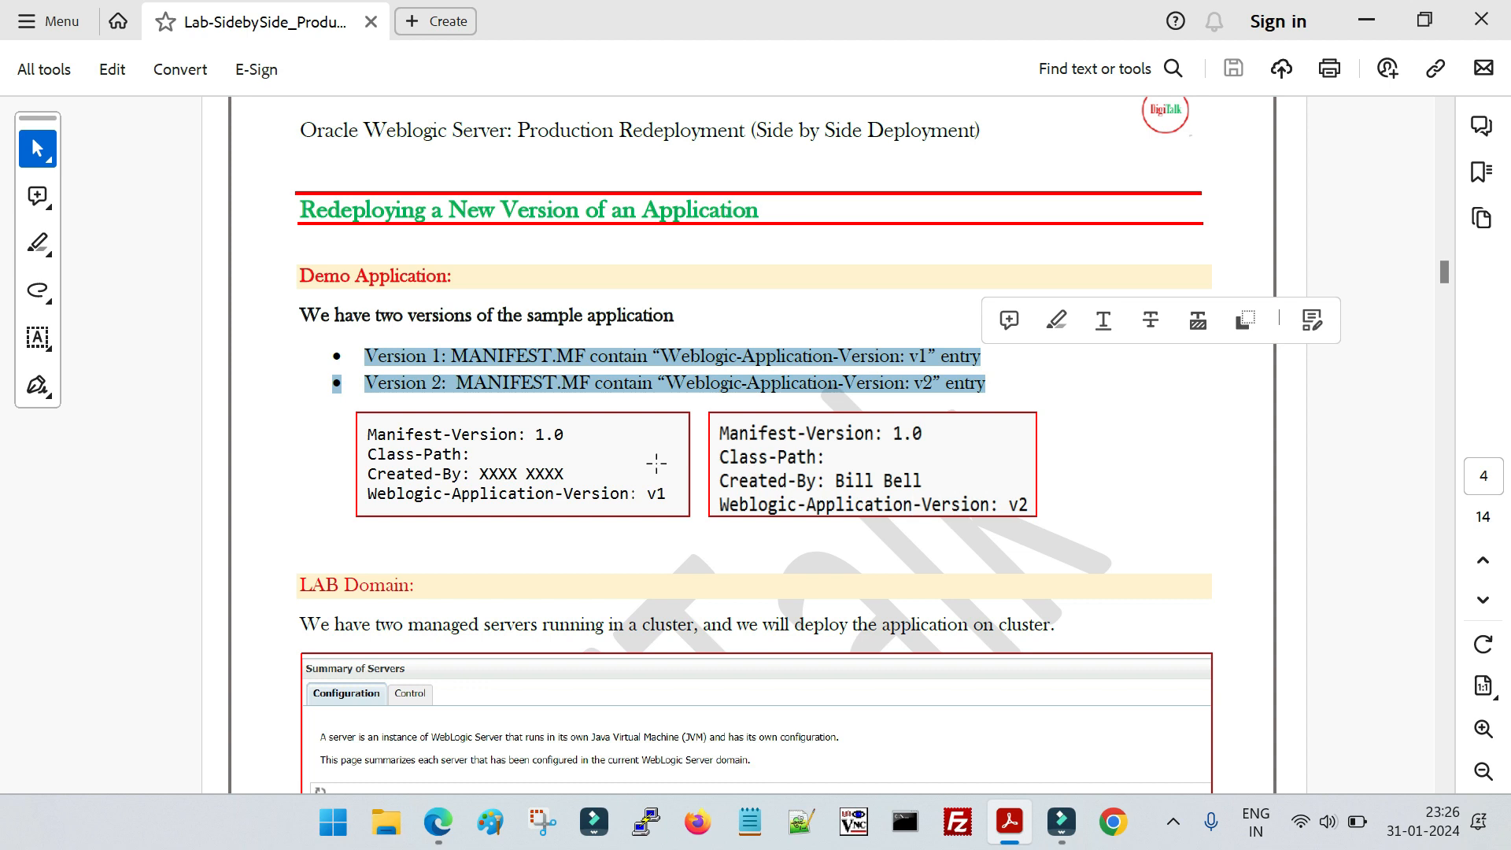
# Compare the two sample manifest images for application versions v1 and v2
pyautogui.click(513, 453)
pyautogui.click(876, 477)
pyautogui.click(614, 491)
pyautogui.click(854, 504)
pyautogui.scroll(-1, 842, 527)
pyautogui.click(629, 463)
pyautogui.click(838, 439)
pyautogui.click(623, 447)
pyautogui.click(846, 453)
pyautogui.click(597, 499)
# Review the LAB Domain section with its Summary of Servers table on the cluster's managed servers
pyautogui.scroll(-5, 598, 504)
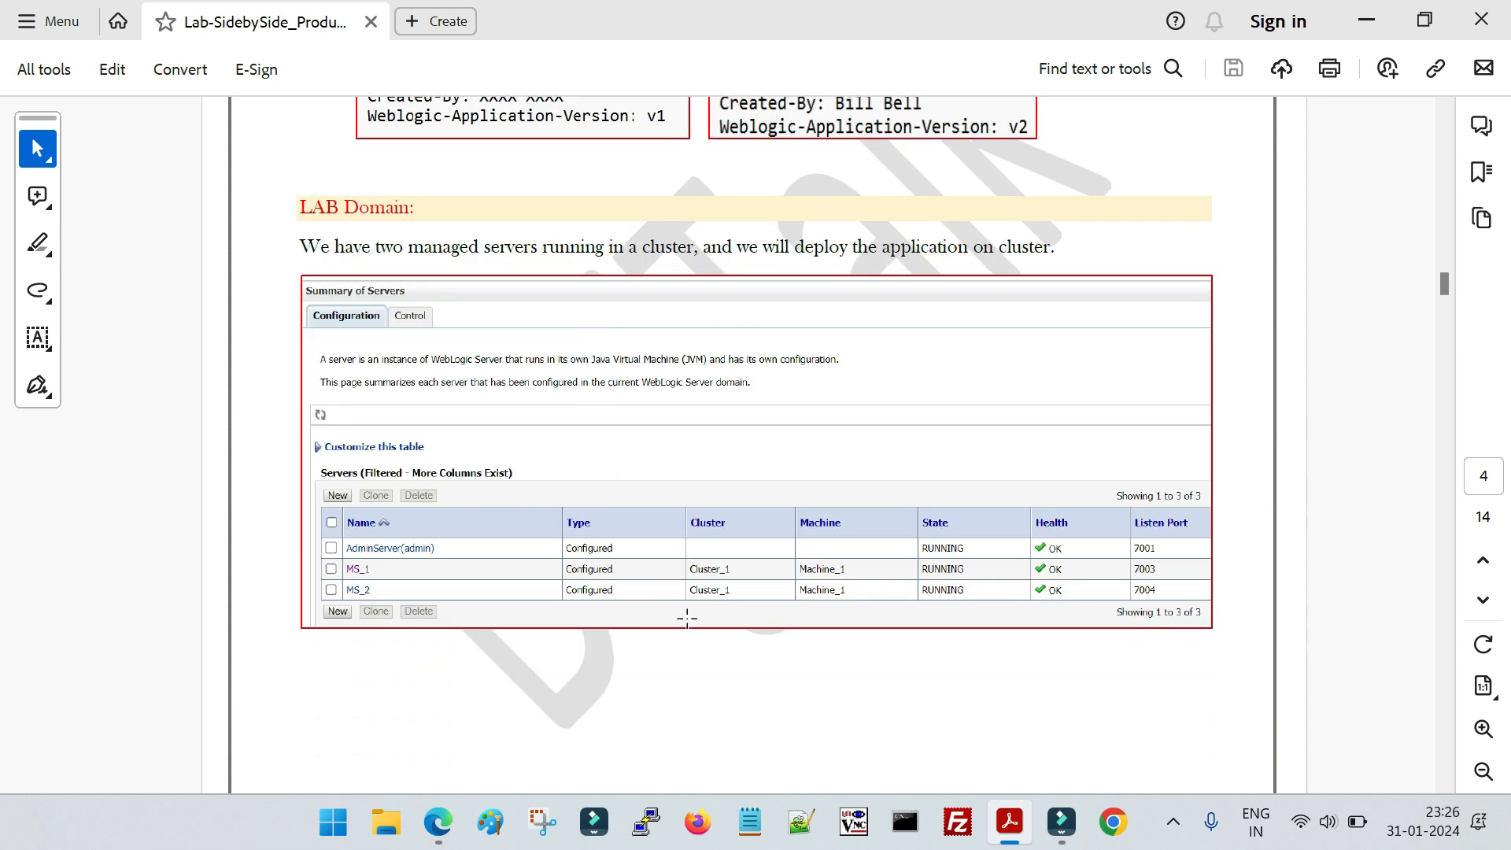
pyautogui.scroll(-1, 846, 622)
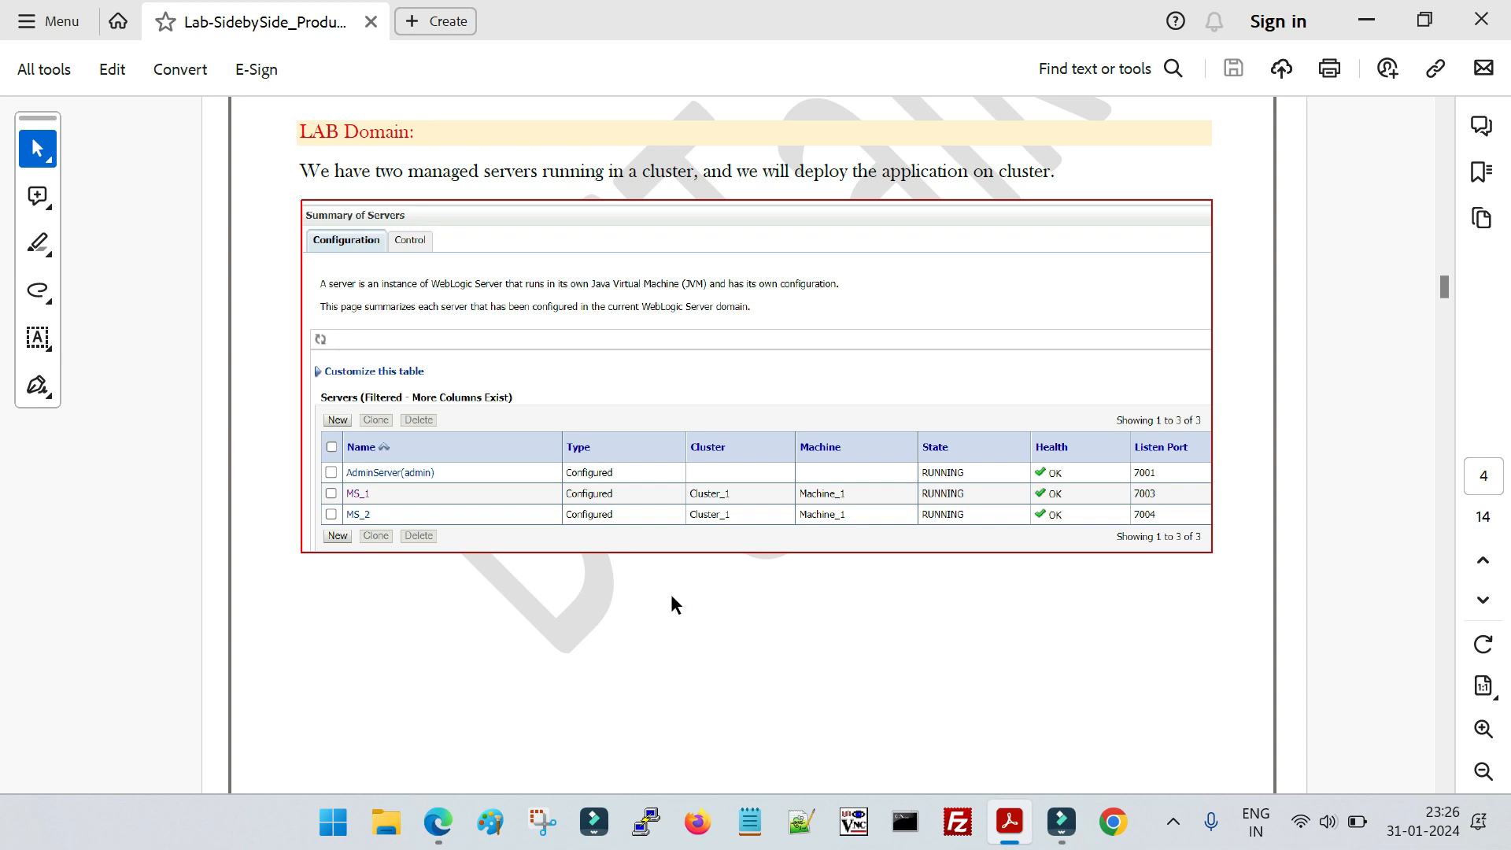
pyautogui.scroll(-6, 668, 599)
# Switch to the EC2 console in Edge, copy WLS_Instance1's public IPv4 address, and open a maximized PuTTY session to that address
pyautogui.moveTo(456, 825)
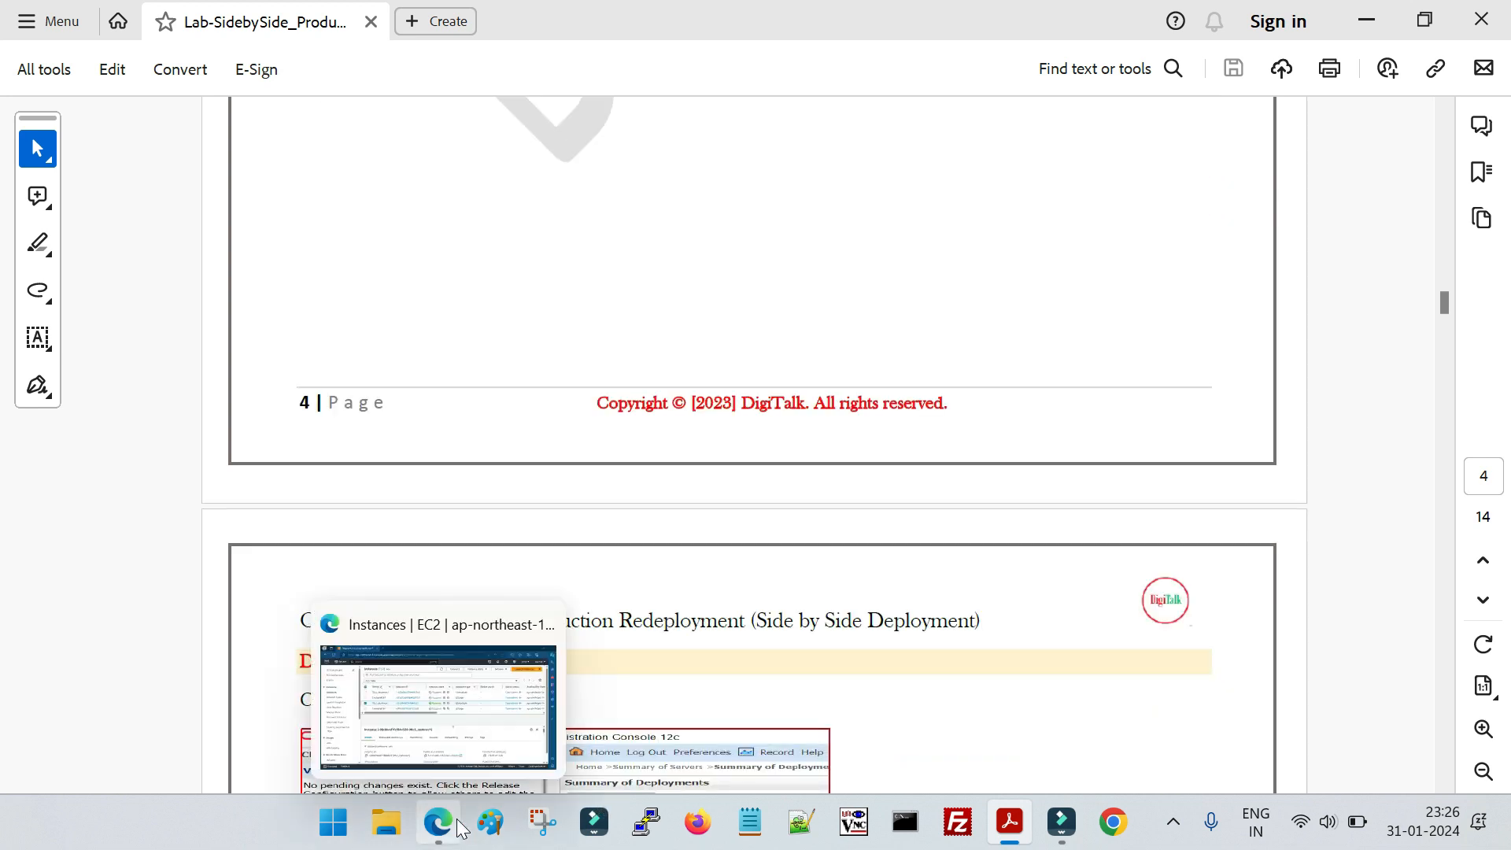
pyautogui.click(480, 736)
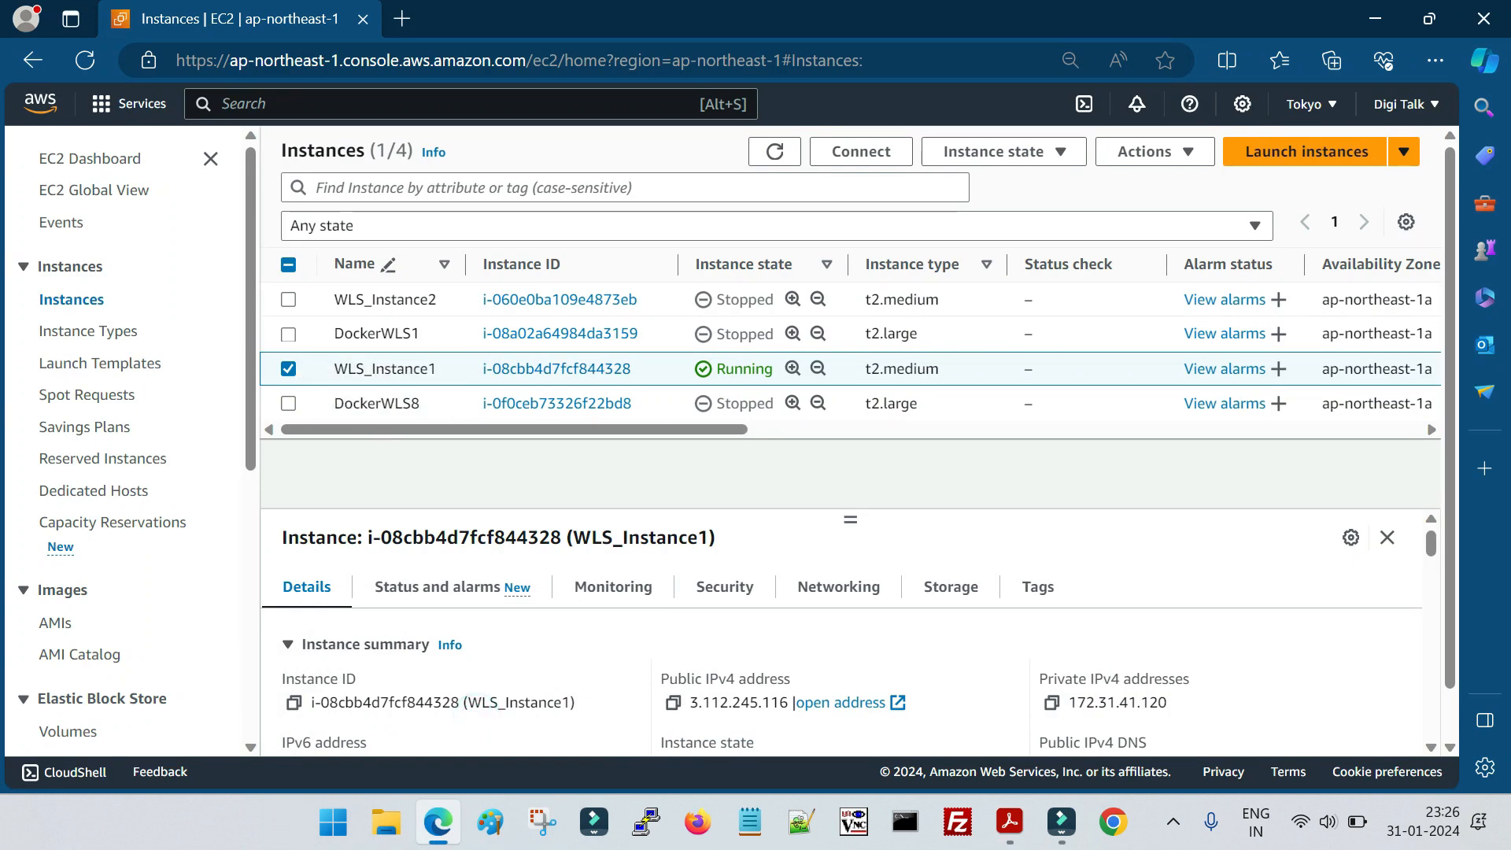
pyautogui.click(673, 703)
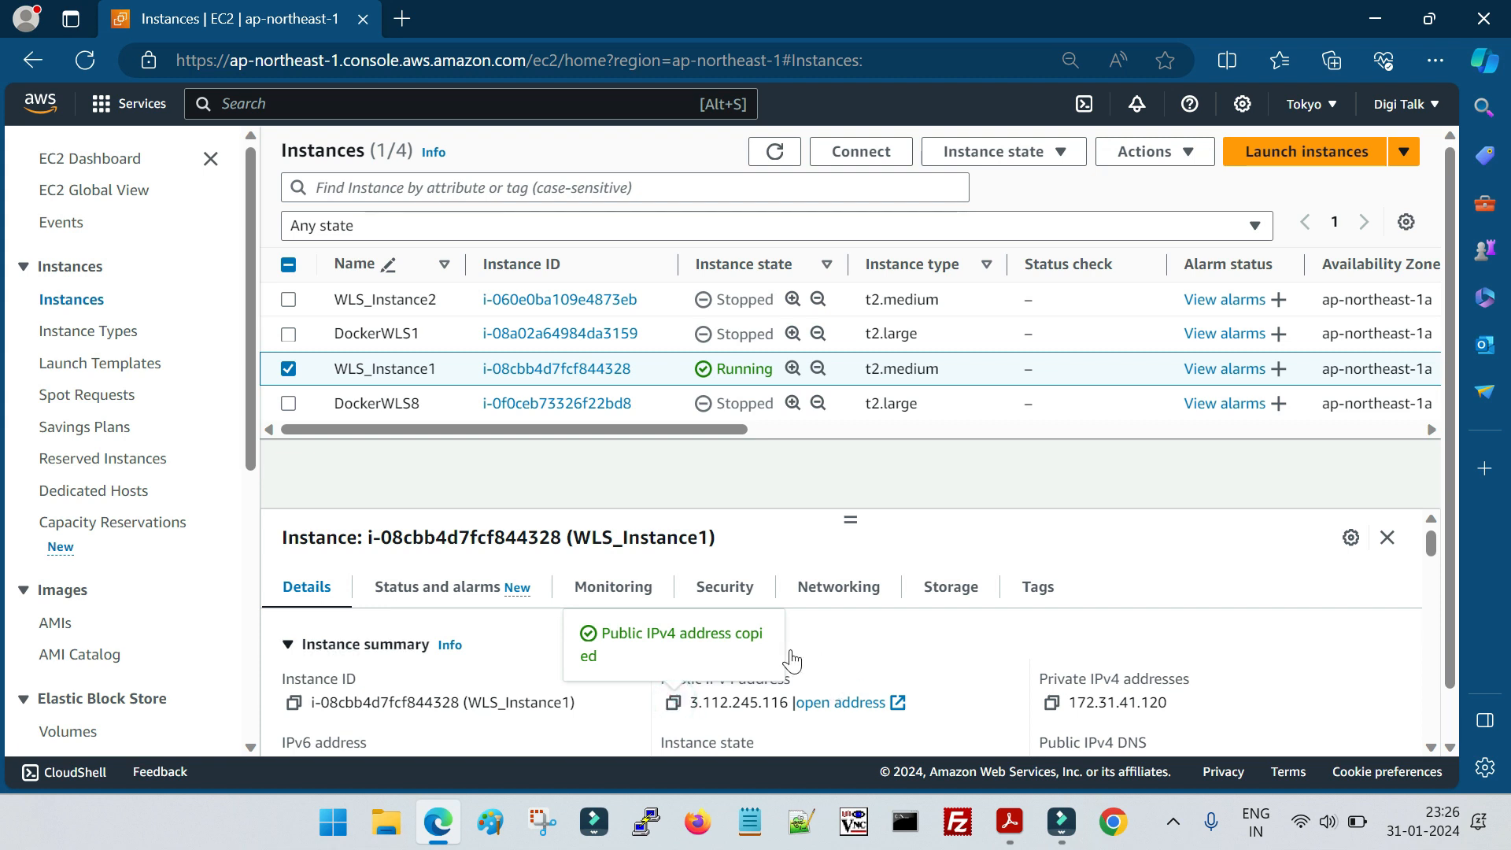
pyautogui.click(646, 822)
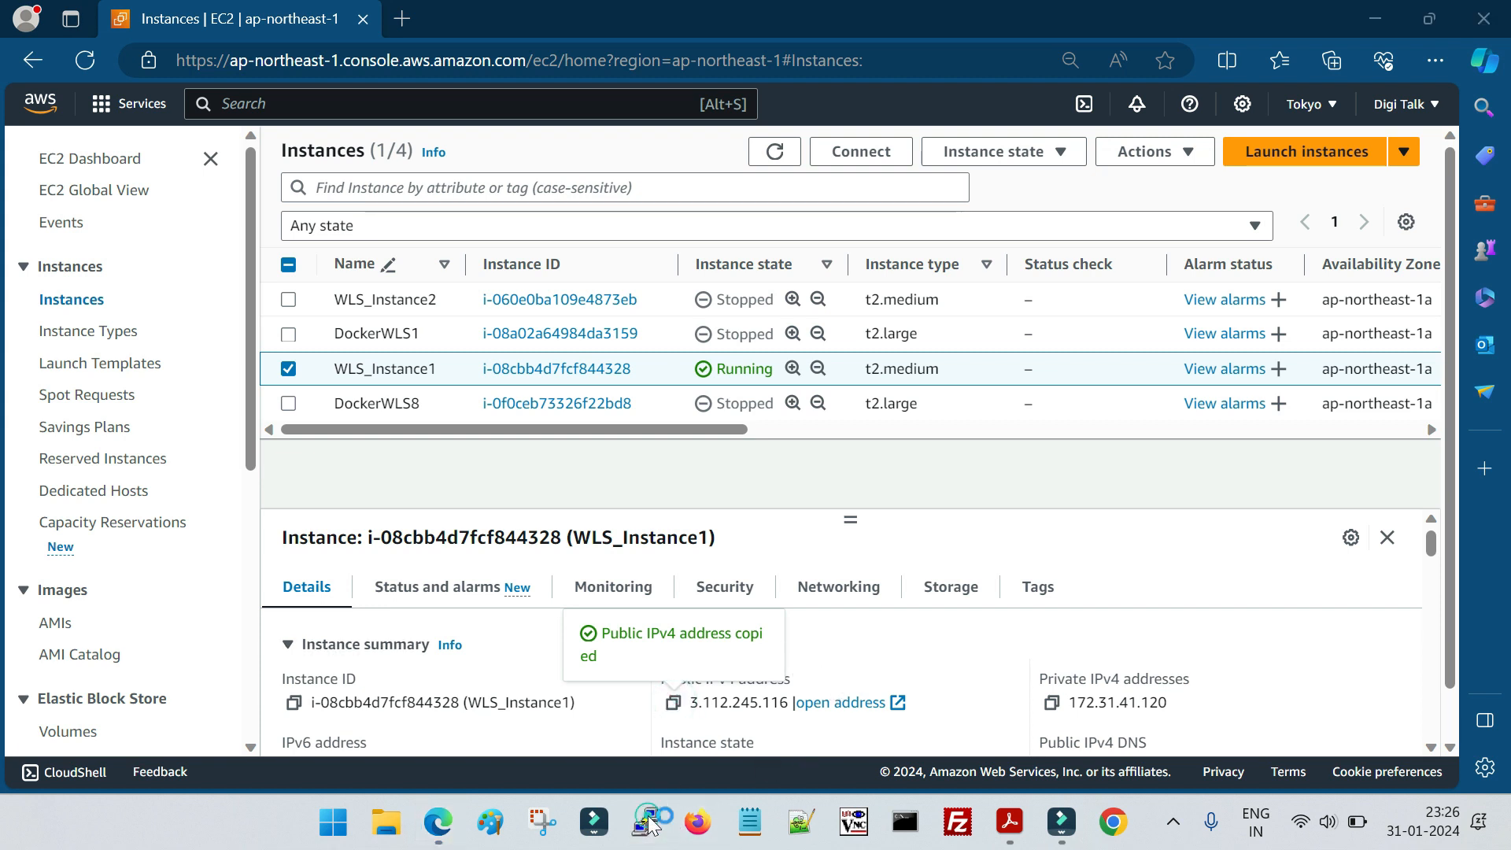
pyautogui.hotkey('ctrl', 'v')
pyautogui.click(857, 667)
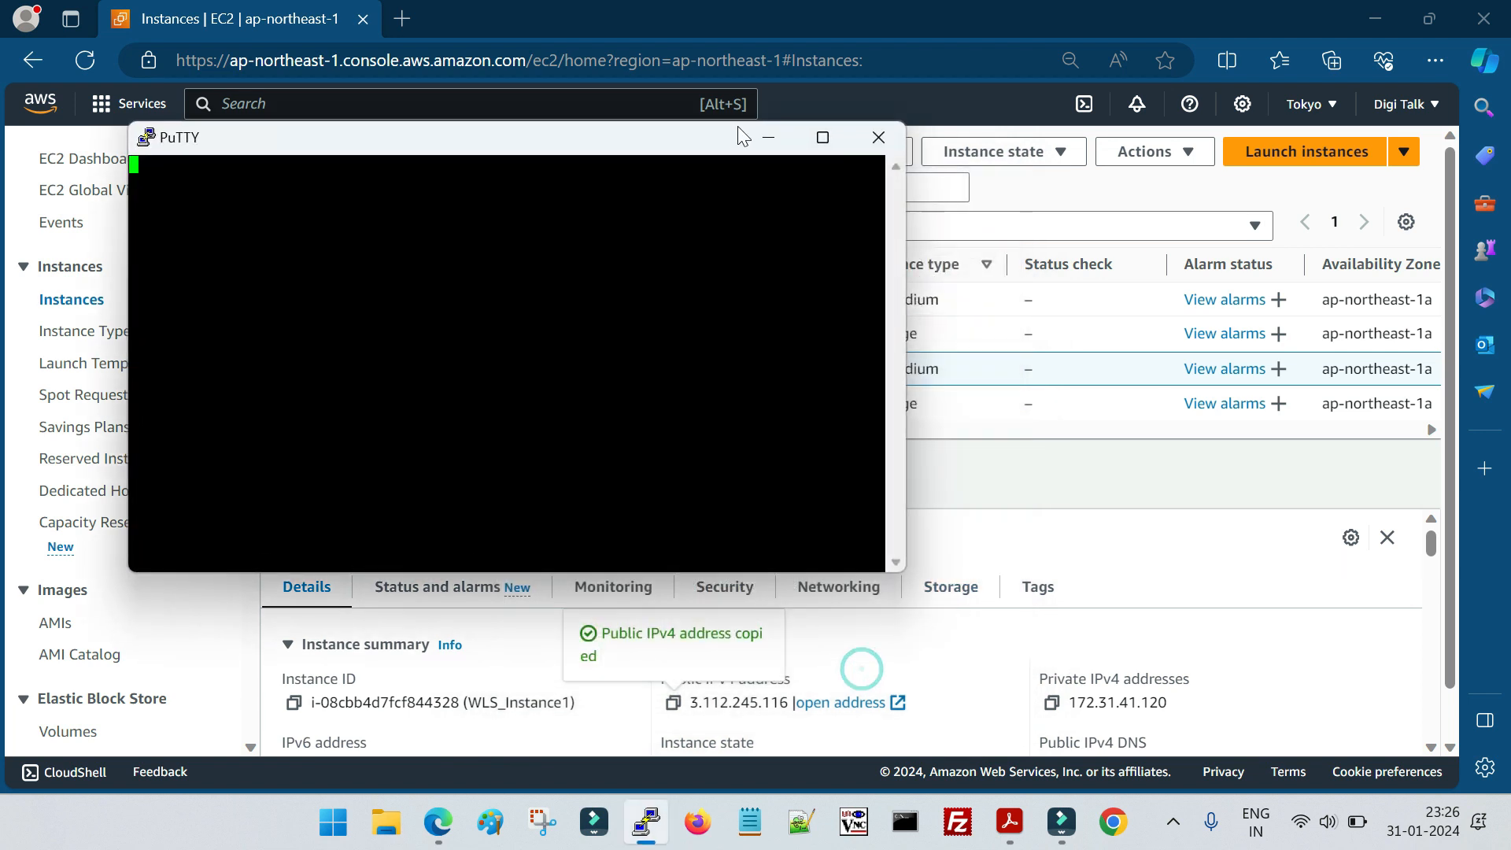
pyautogui.click(823, 138)
pyautogui.click(579, 650)
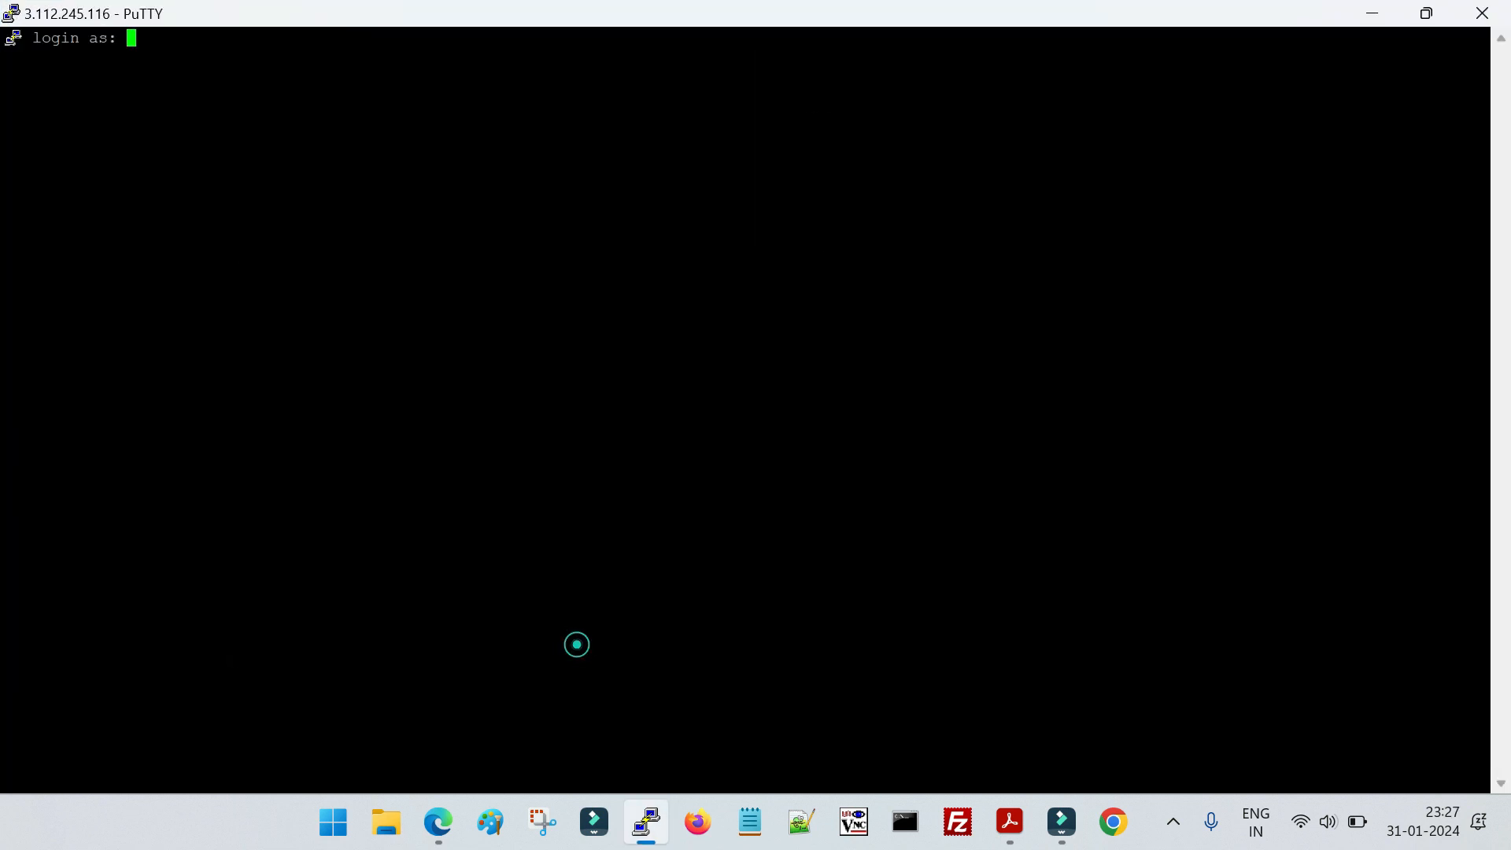
# Log in to the instance as ec2-user with the account password
pyautogui.write('wc2-user')
pyautogui.press('BackSpace')
pyautogui.press('BackSpace')
pyautogui.press('BackSpace')
pyautogui.press('BackSpace')
pyautogui.press('BackSpace')
pyautogui.press('BackSpace')
pyautogui.press('BackSpace')
pyautogui.press('BackSpace')
pyautogui.write('ec2-user')
pyautogui.press('Return')
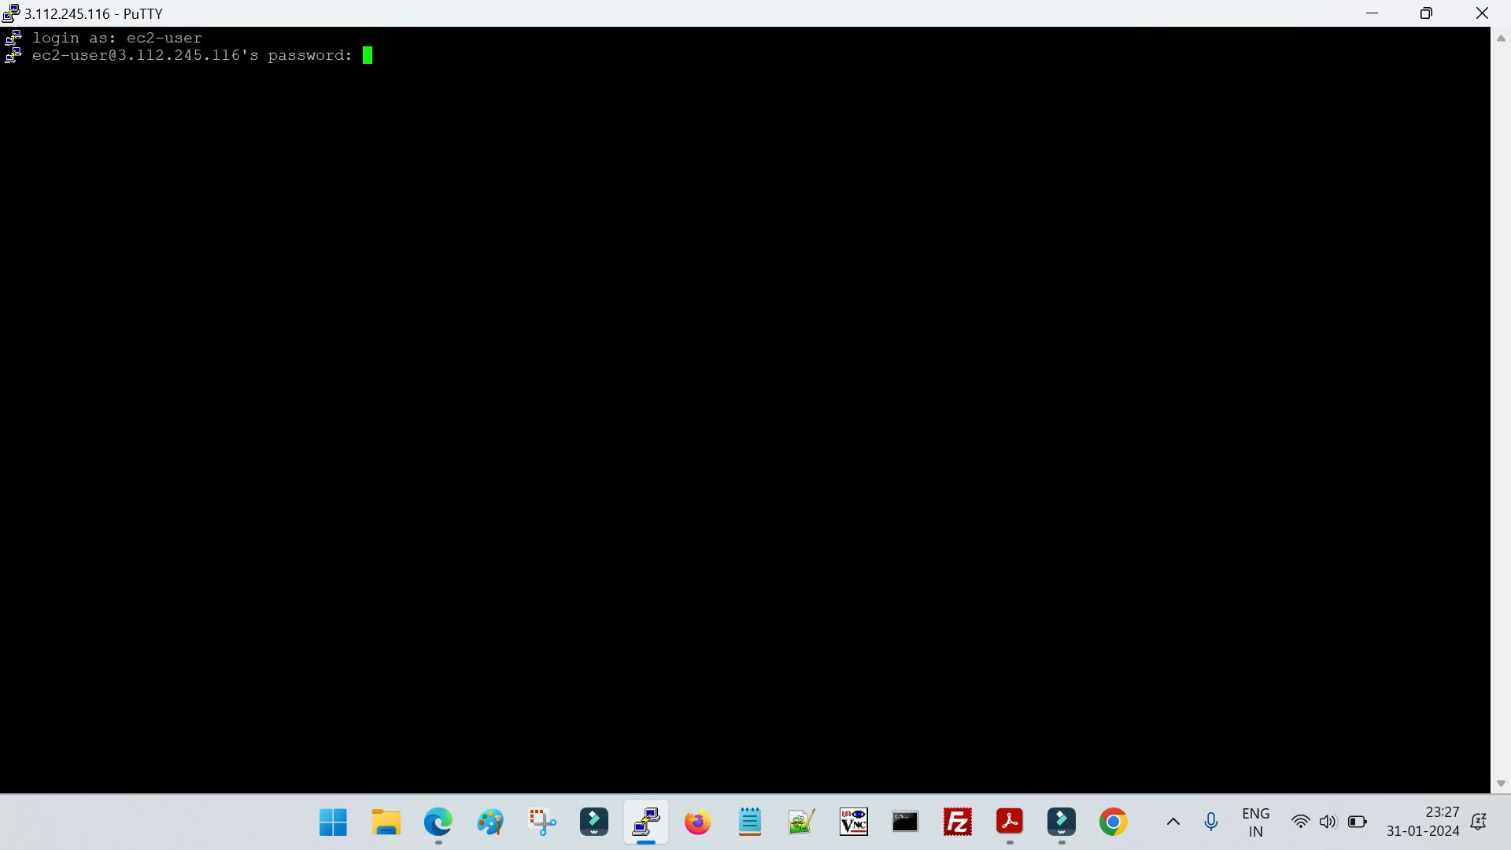
pyautogui.press('Return')
# Switch to the oracle user with su oracle and enter that account's password
pyautogui.write('su')
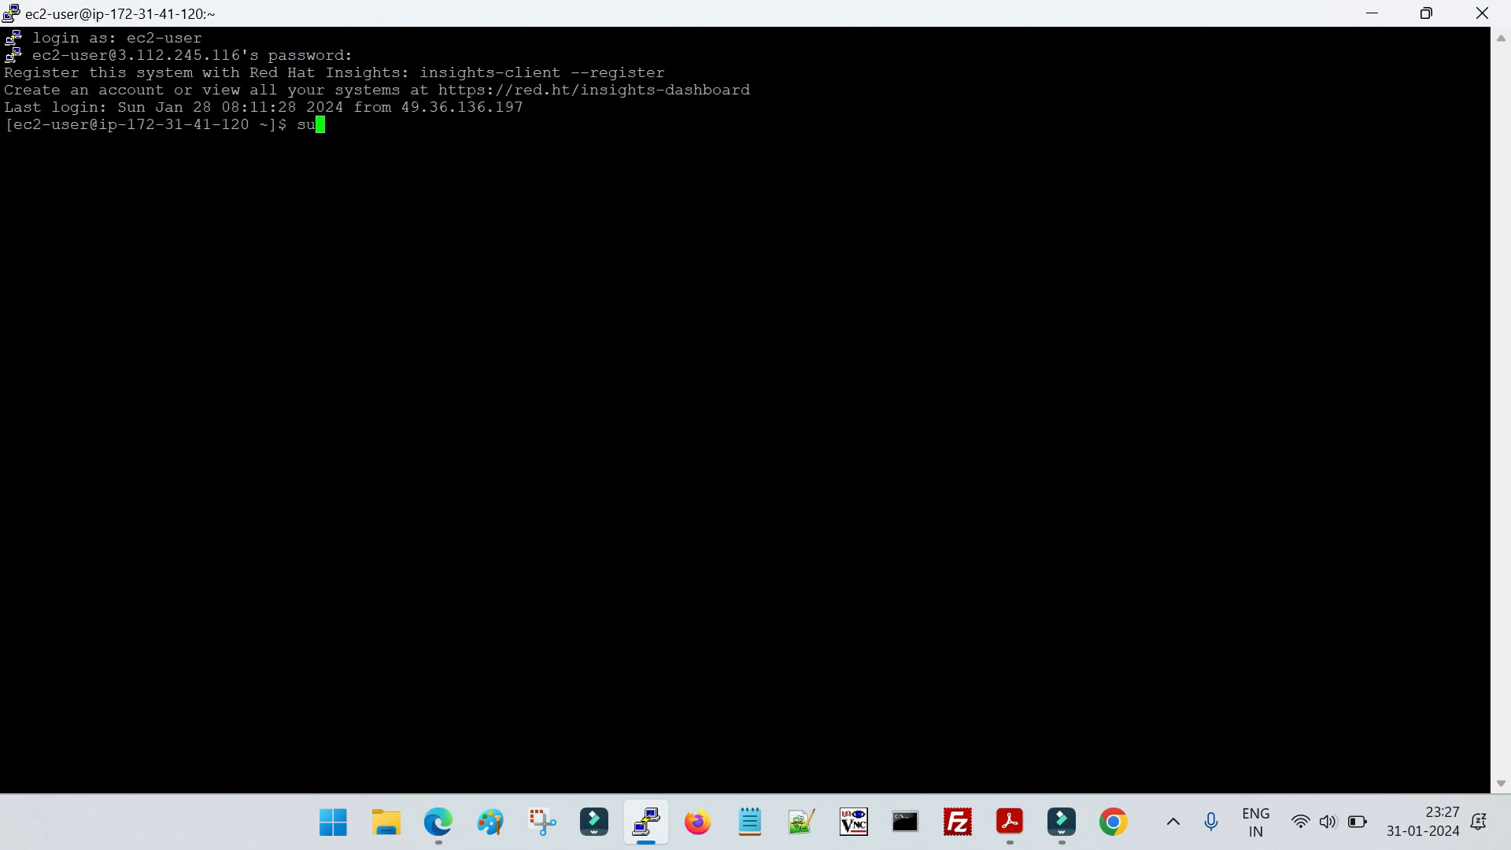
pyautogui.write(' oracle')
pyautogui.press('Return')
pyautogui.press('Return')
# Change to the directory /u01/app/domain/ClusterDomain/bin/
pyautogui.write('cd /u01/a')
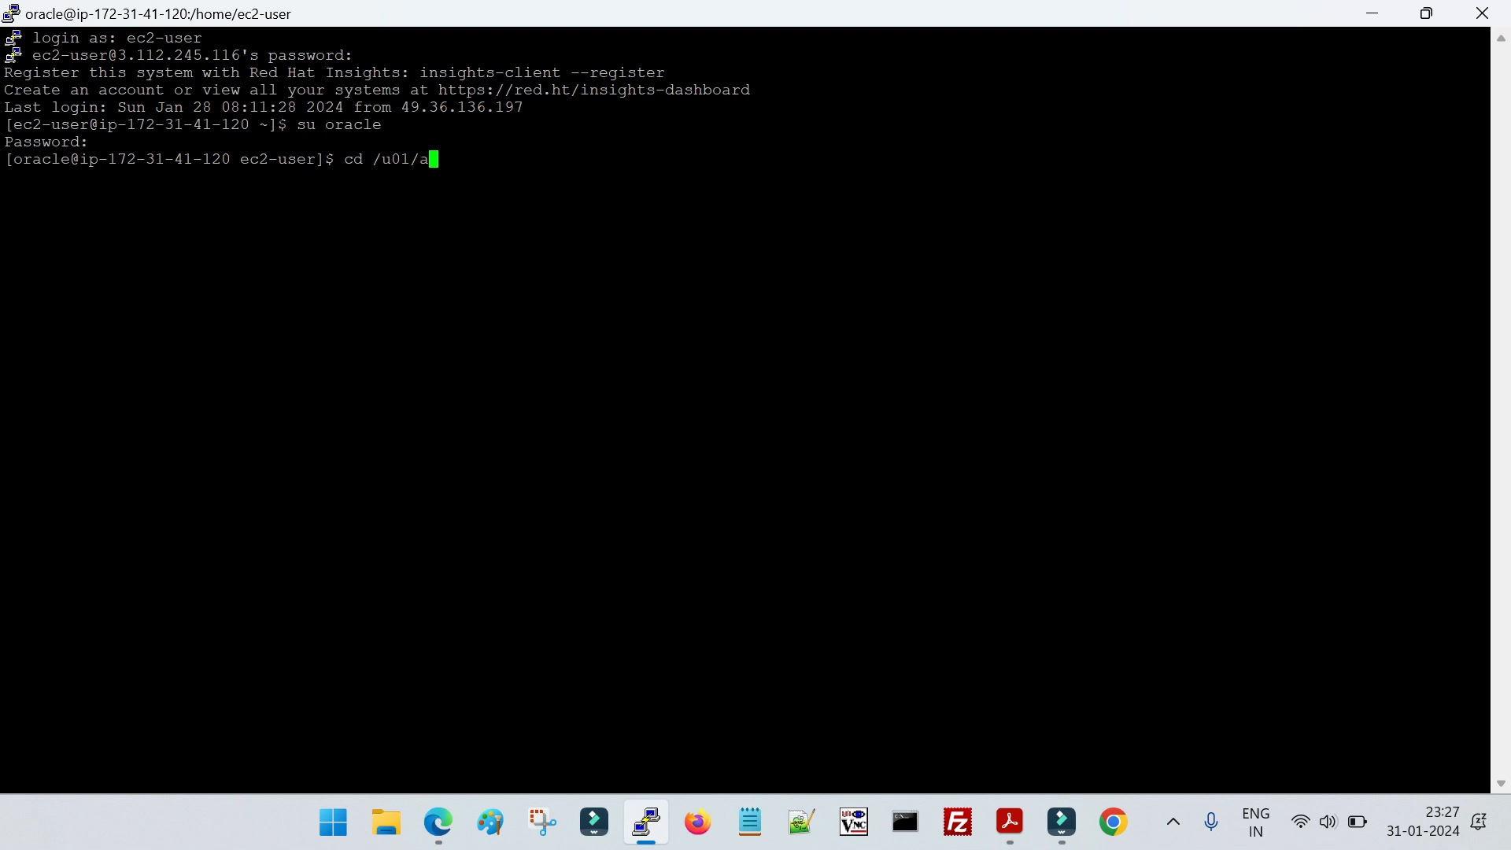
pyautogui.write('pp/domain/ClusterDomain/bin/')
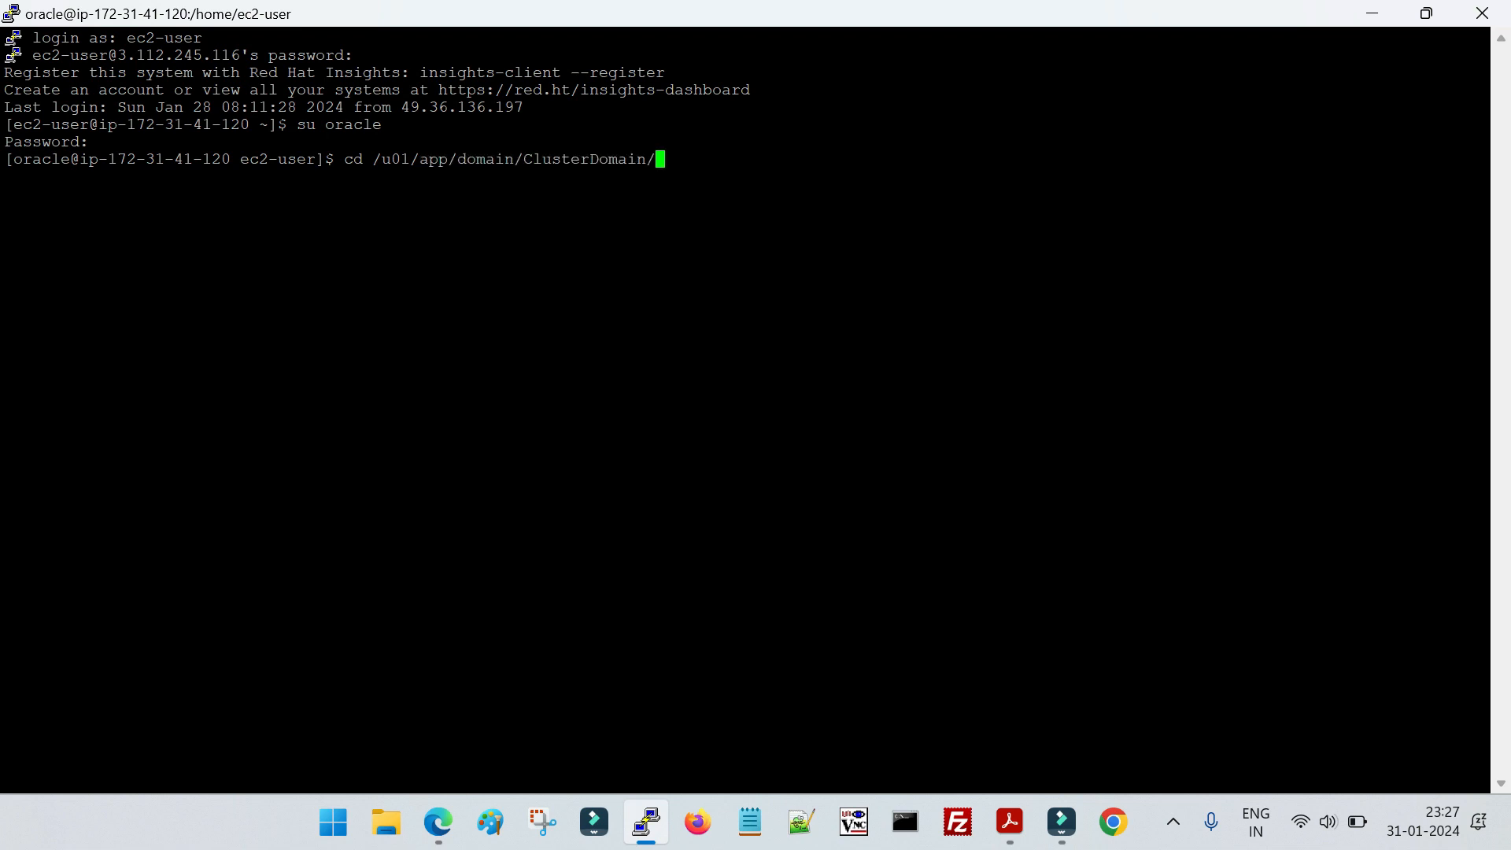
pyautogui.press('Return')
# Start the Node Manager in the background with nohup ./startNodeManager.sh &
pyautogui.write('.')
pyautogui.press('BackSpace')
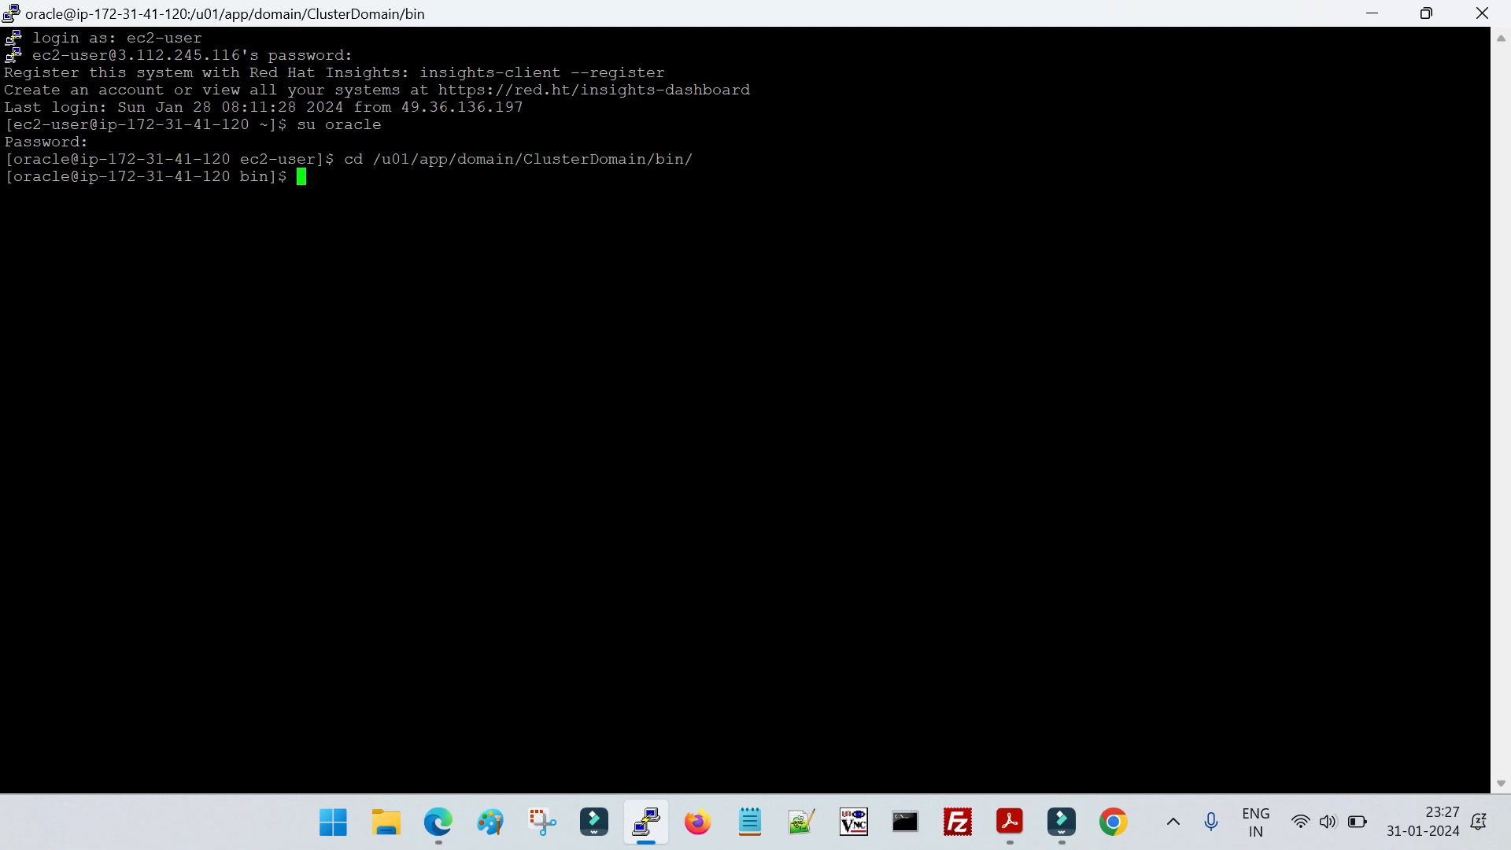
pyautogui.write('nohup ./s')
pyautogui.write('yste')
pyautogui.press('BackSpace')
pyautogui.press('BackSpace')
pyautogui.press('BackSpace')
pyautogui.press('BackSpace')
pyautogui.write('t')
pyautogui.press('Tab')
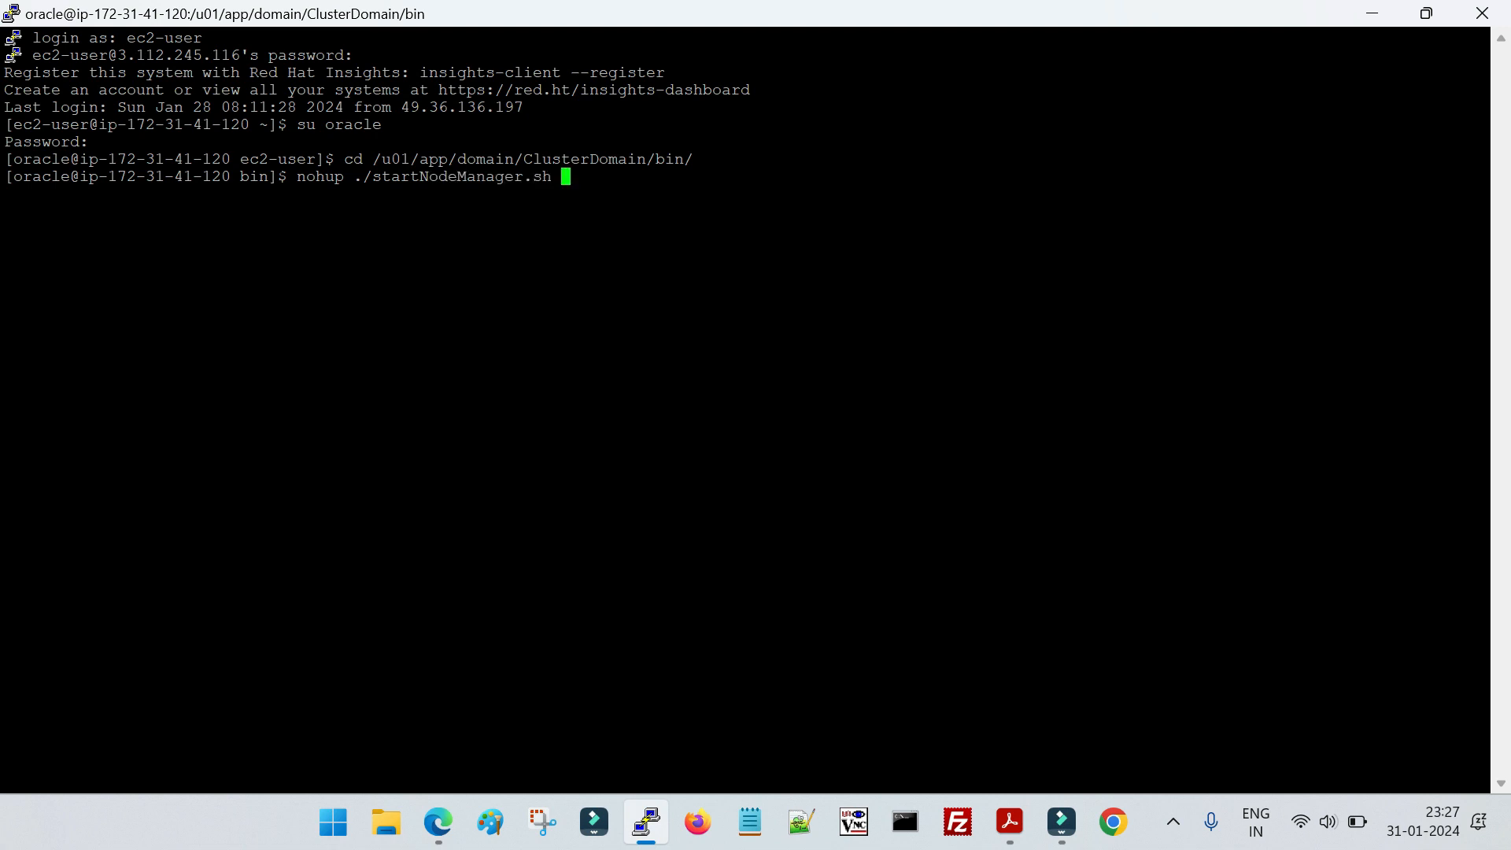
pyautogui.press('Return')
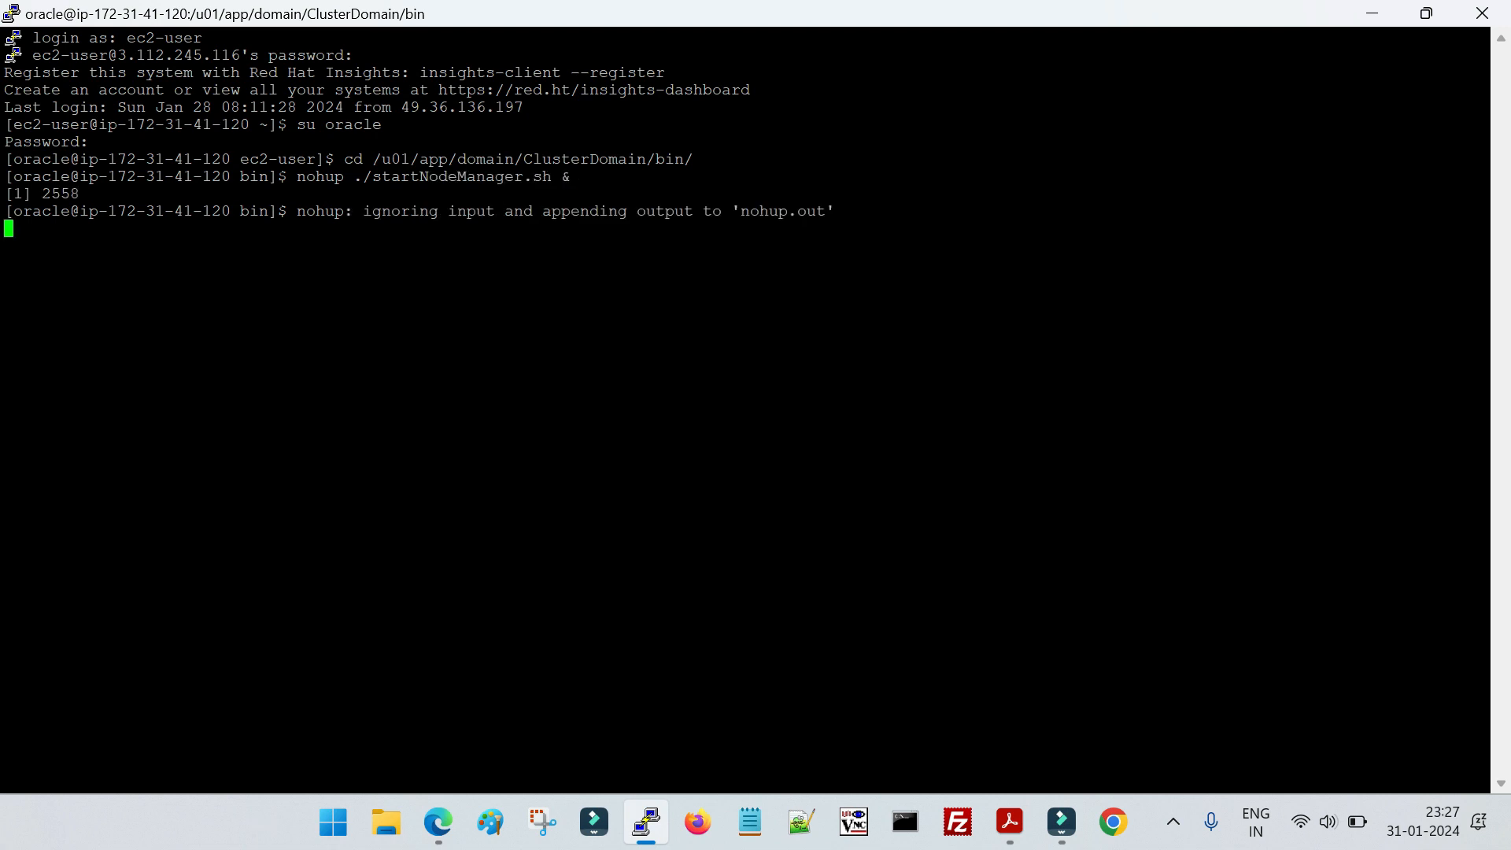
pyautogui.press('Return')
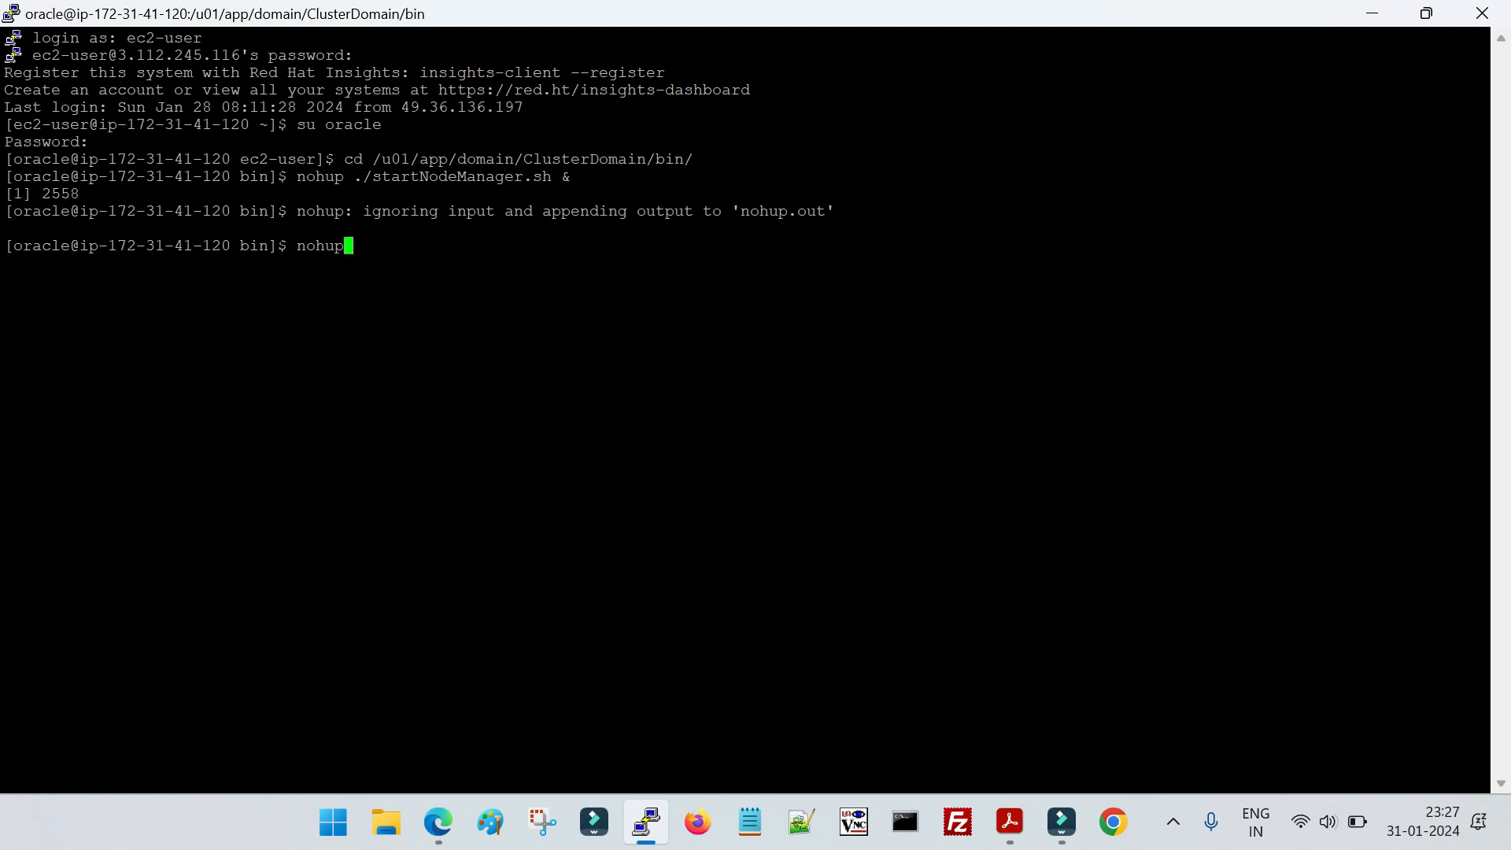
# Start the WebLogic admin server in the background with nohup ./startWebLogic.sh &
pyautogui.write('nohup ./startWebLogic.sh &')
pyautogui.press('Return')
pyautogui.press('Return')
pyautogui.press('Return')
# Follow the server startup log with tail -100f nohup.out
pyautogui.write('tail -100f no')
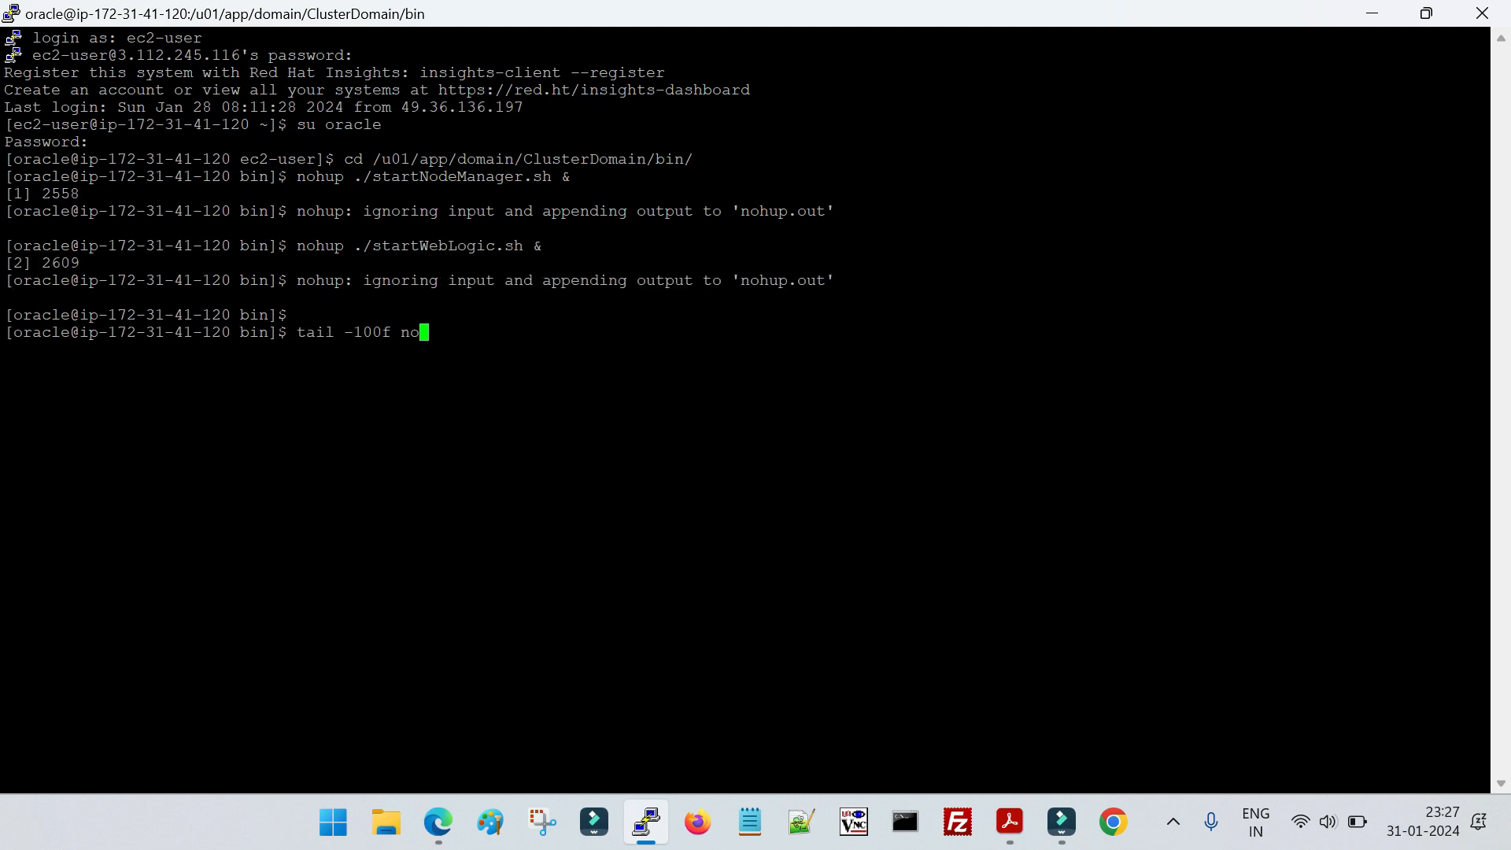
pyautogui.write('hup.out')
pyautogui.press('Return')
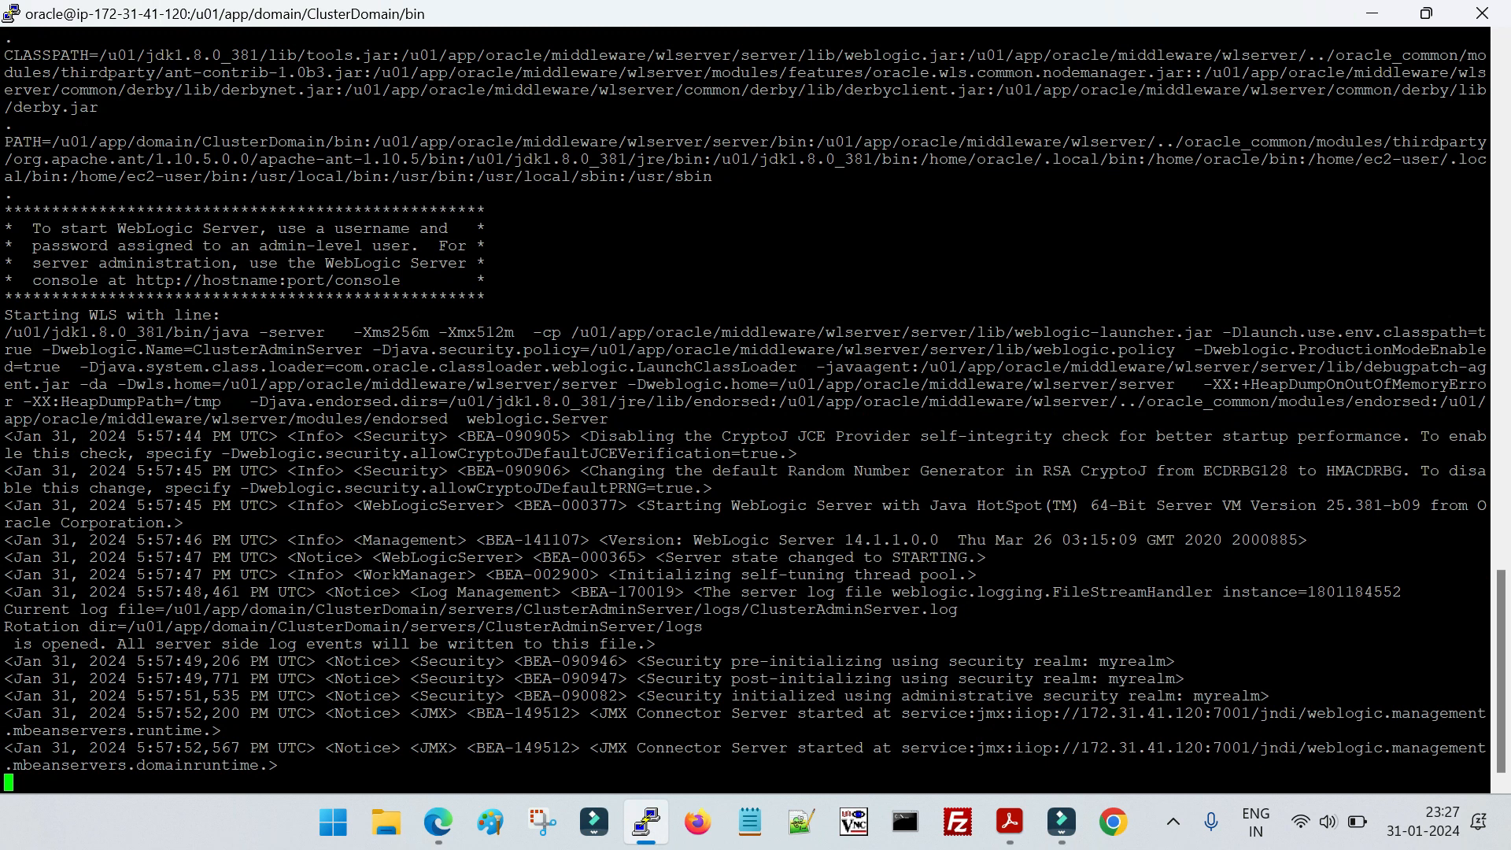
# Copy WLS_Instance1's public IPv4 DNS from the EC2 console in Edge and check the startup log in PuTTY
pyautogui.click(439, 823)
pyautogui.scroll(-1, 555, 732)
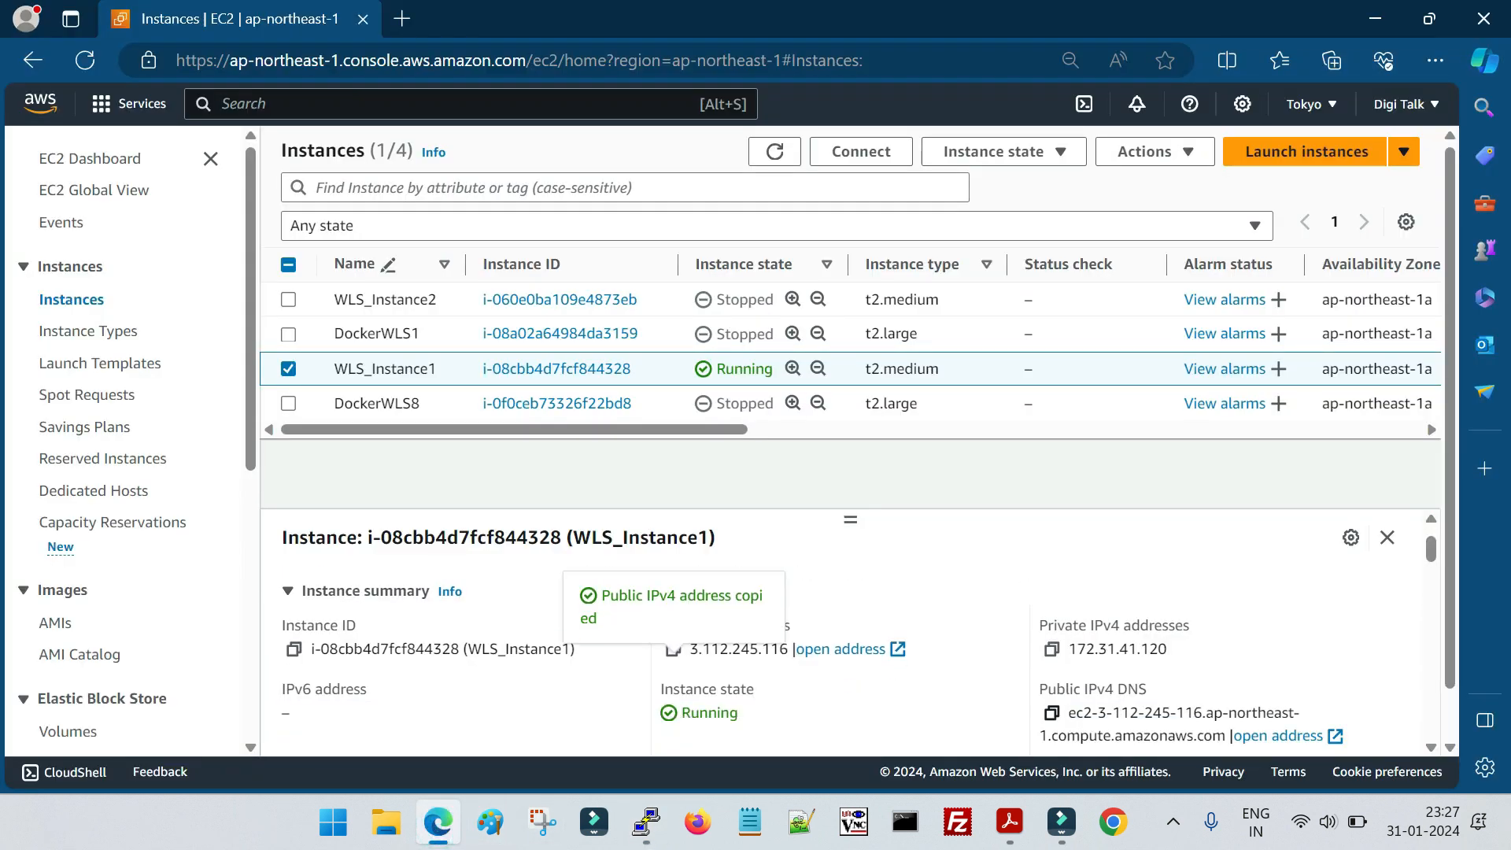
pyautogui.click(1052, 694)
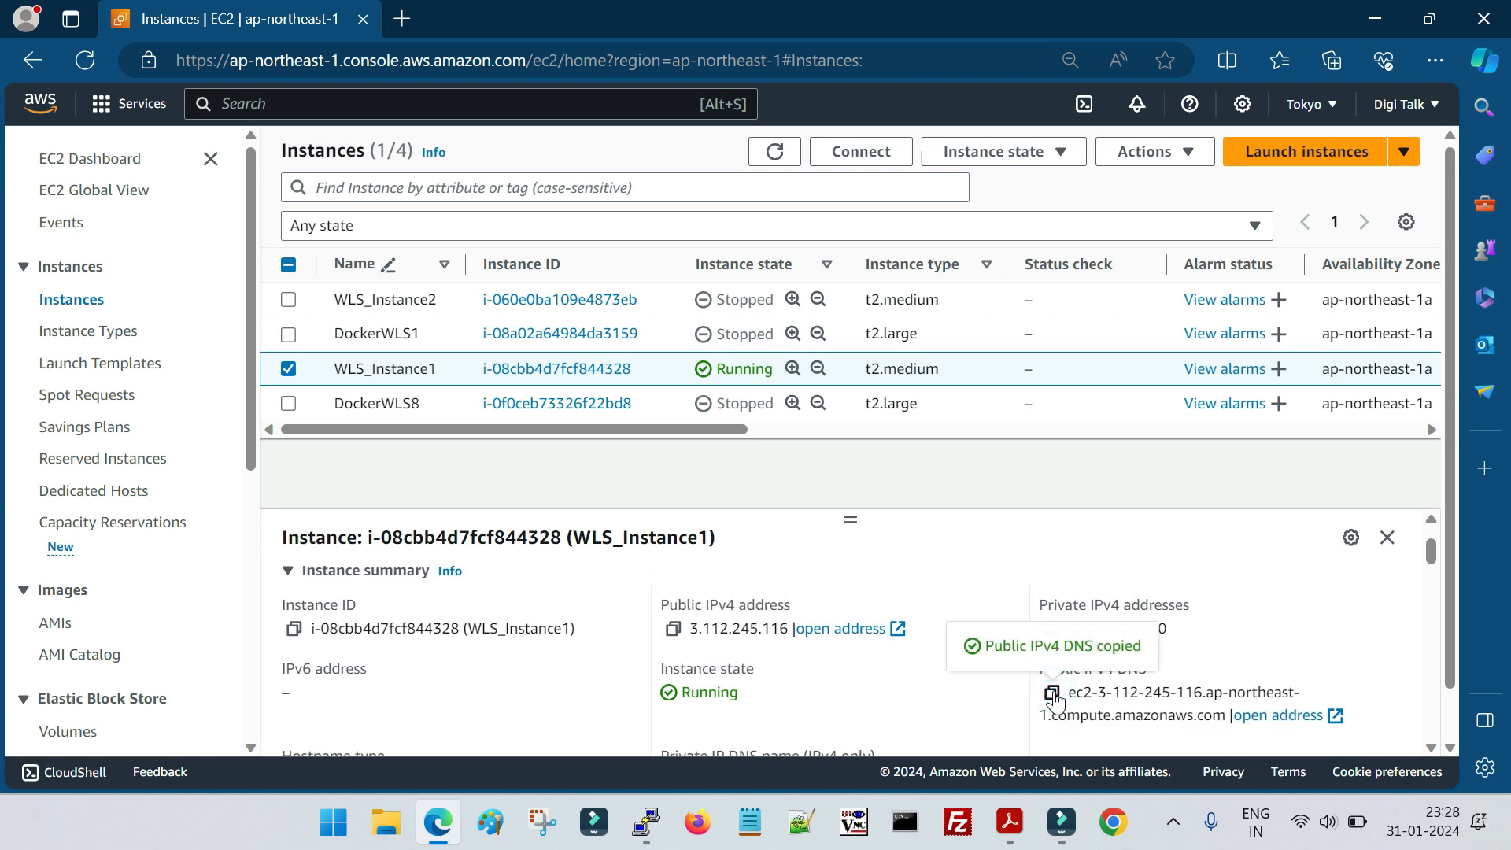
pyautogui.click(645, 823)
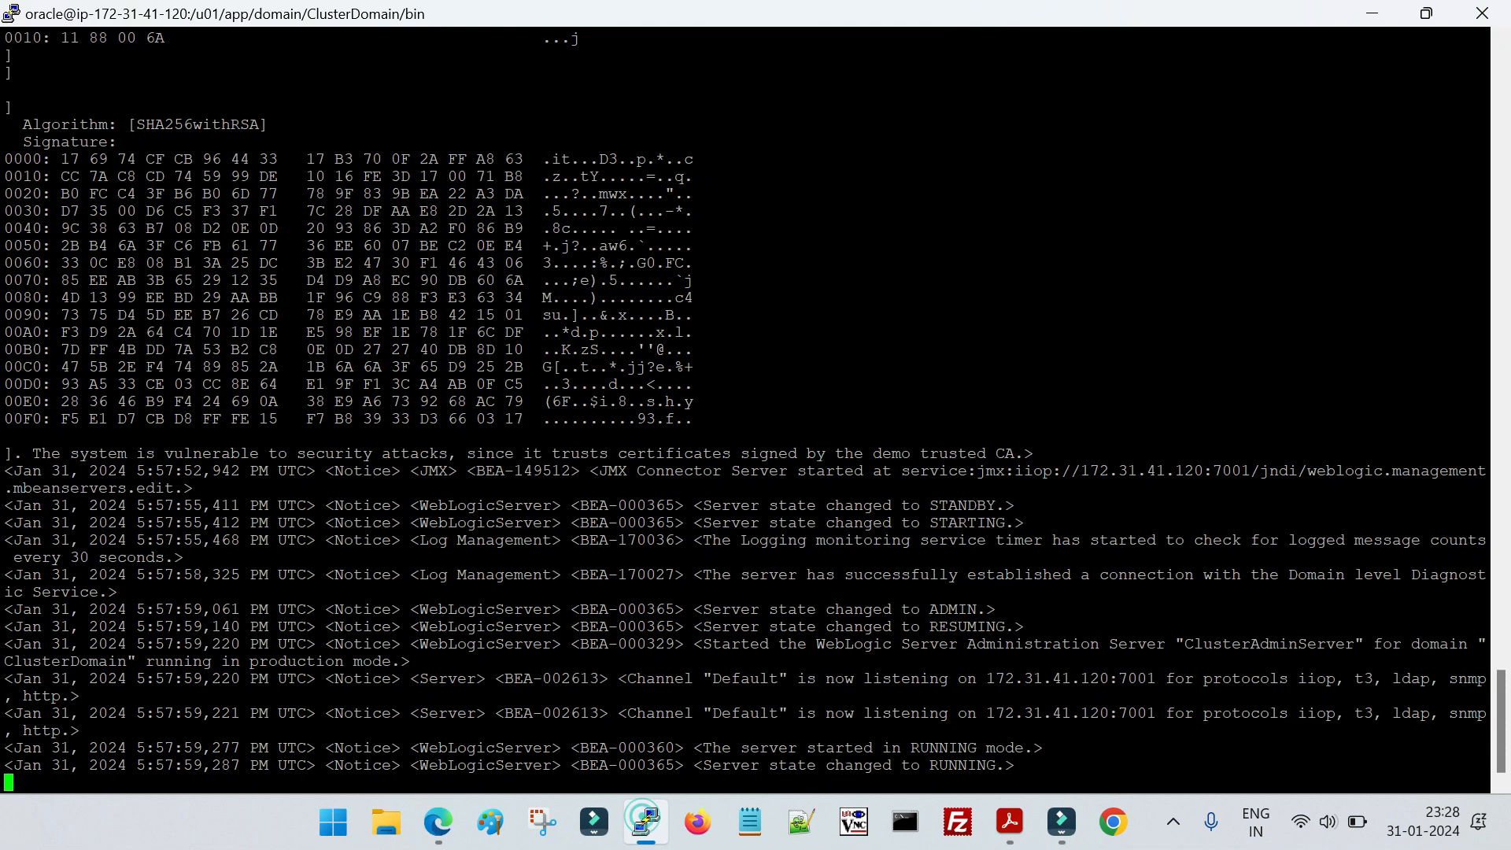
pyautogui.click(437, 822)
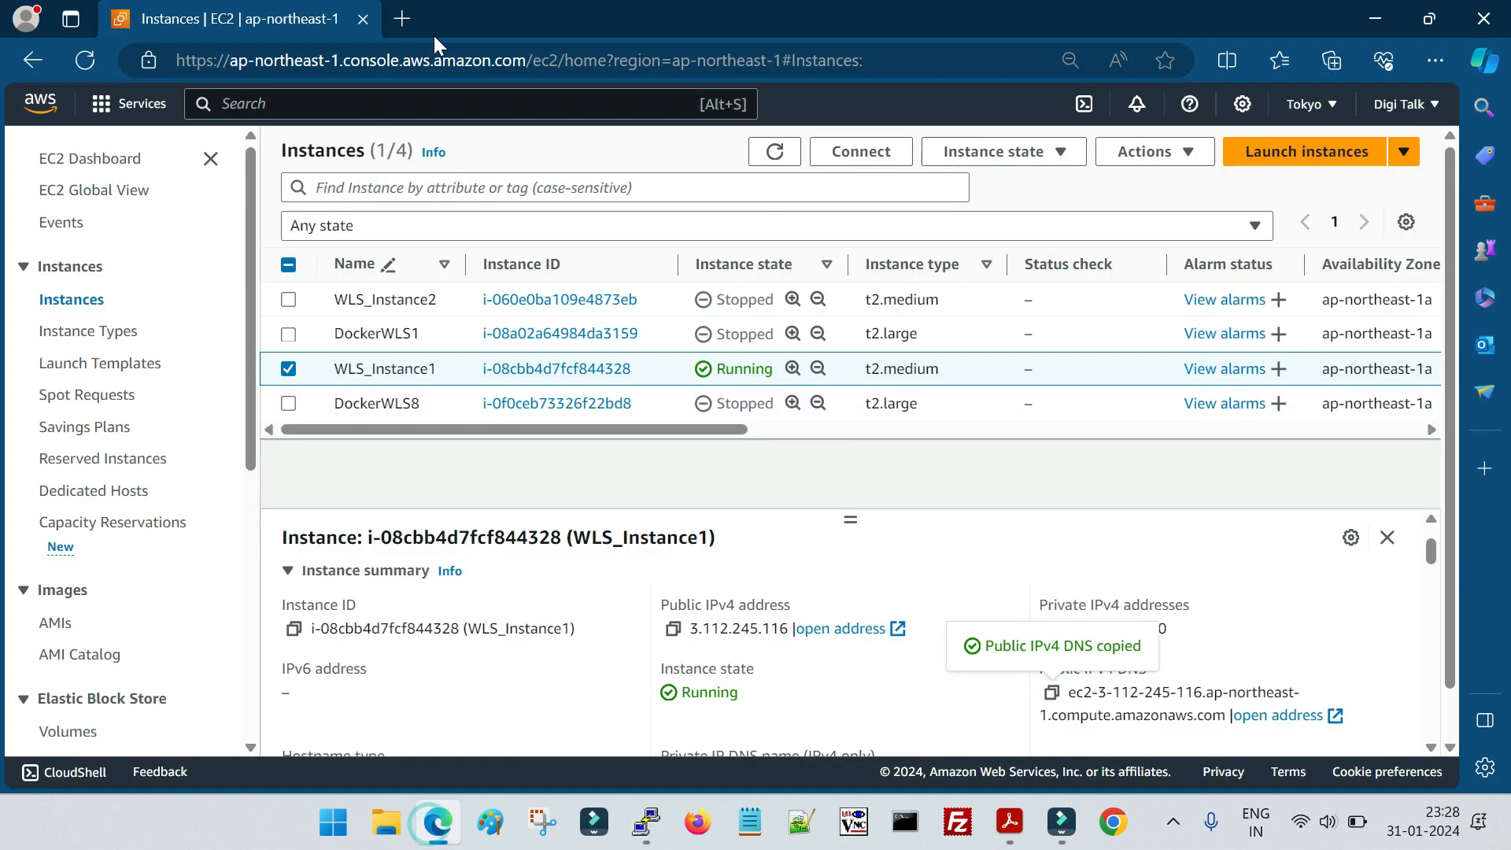
# Load the WebLogic console in a new browser tab using the copied DNS name followed by :7001/console
pyautogui.click(402, 18)
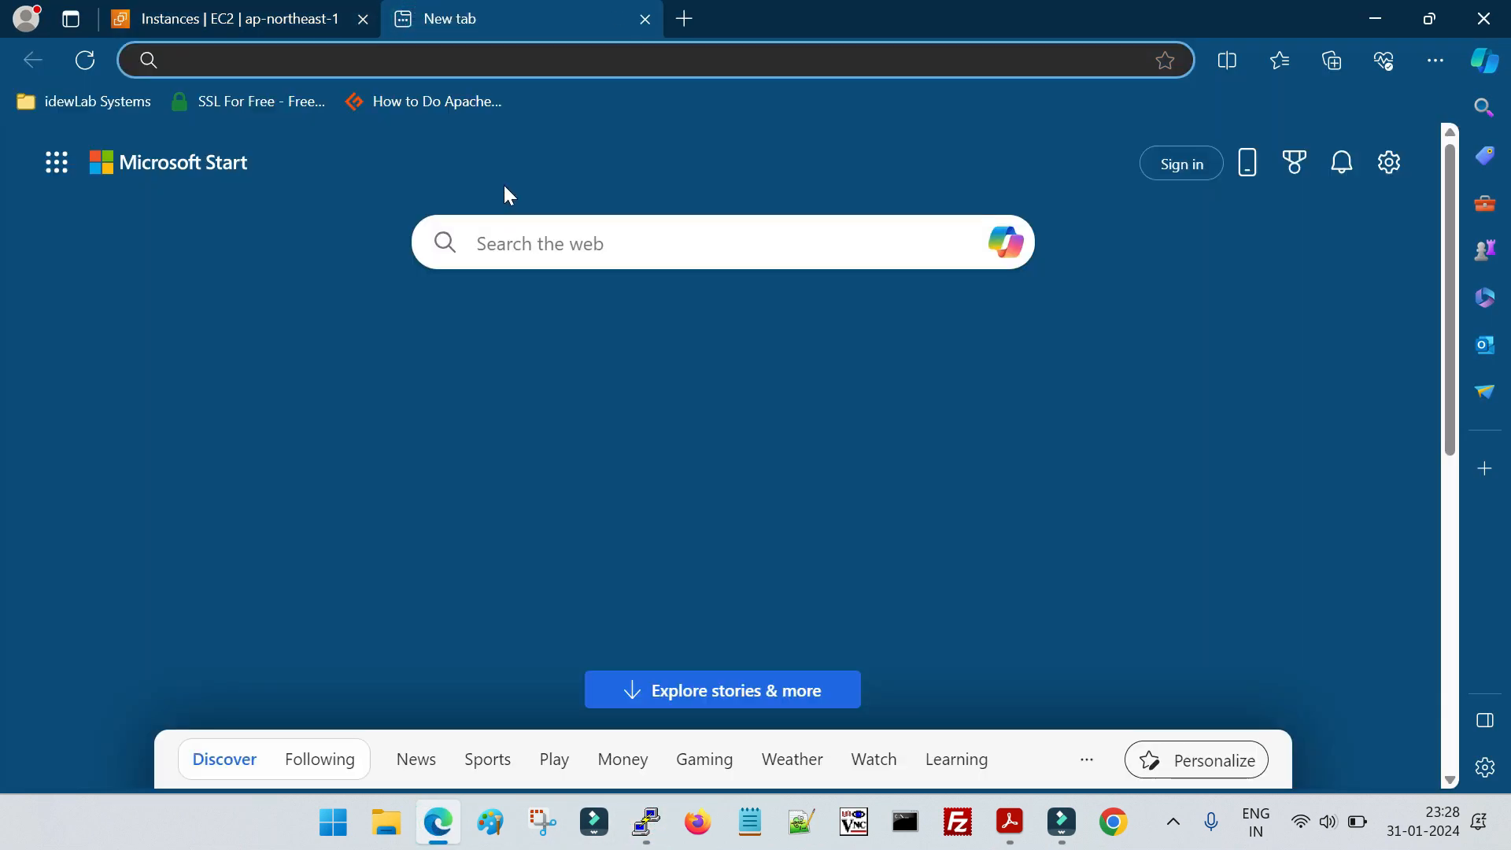
pyautogui.hotkey('ctrl', 'v')
pyautogui.write(':')
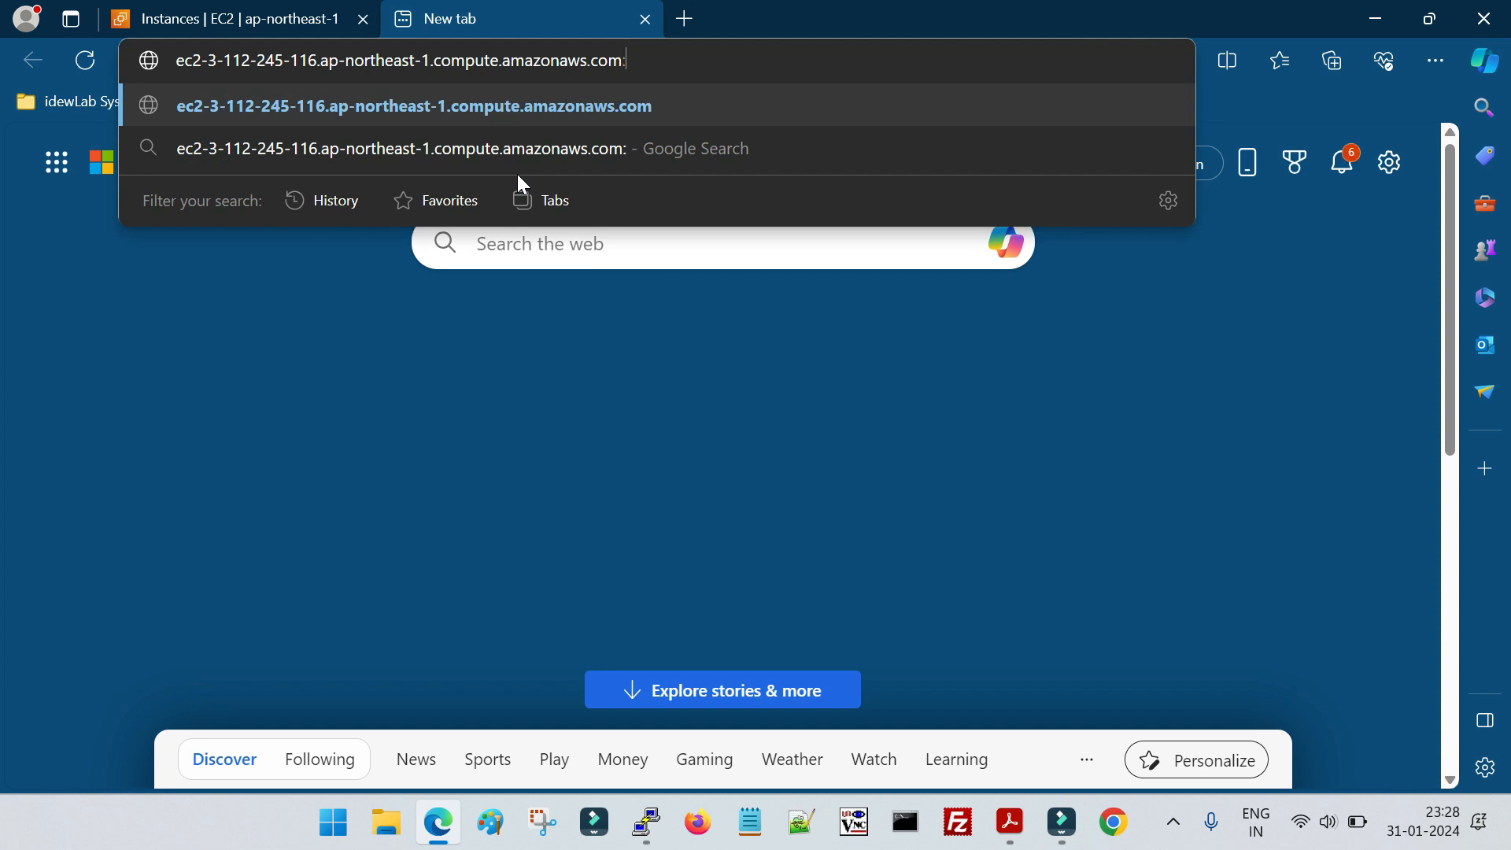
pyautogui.write('7001')
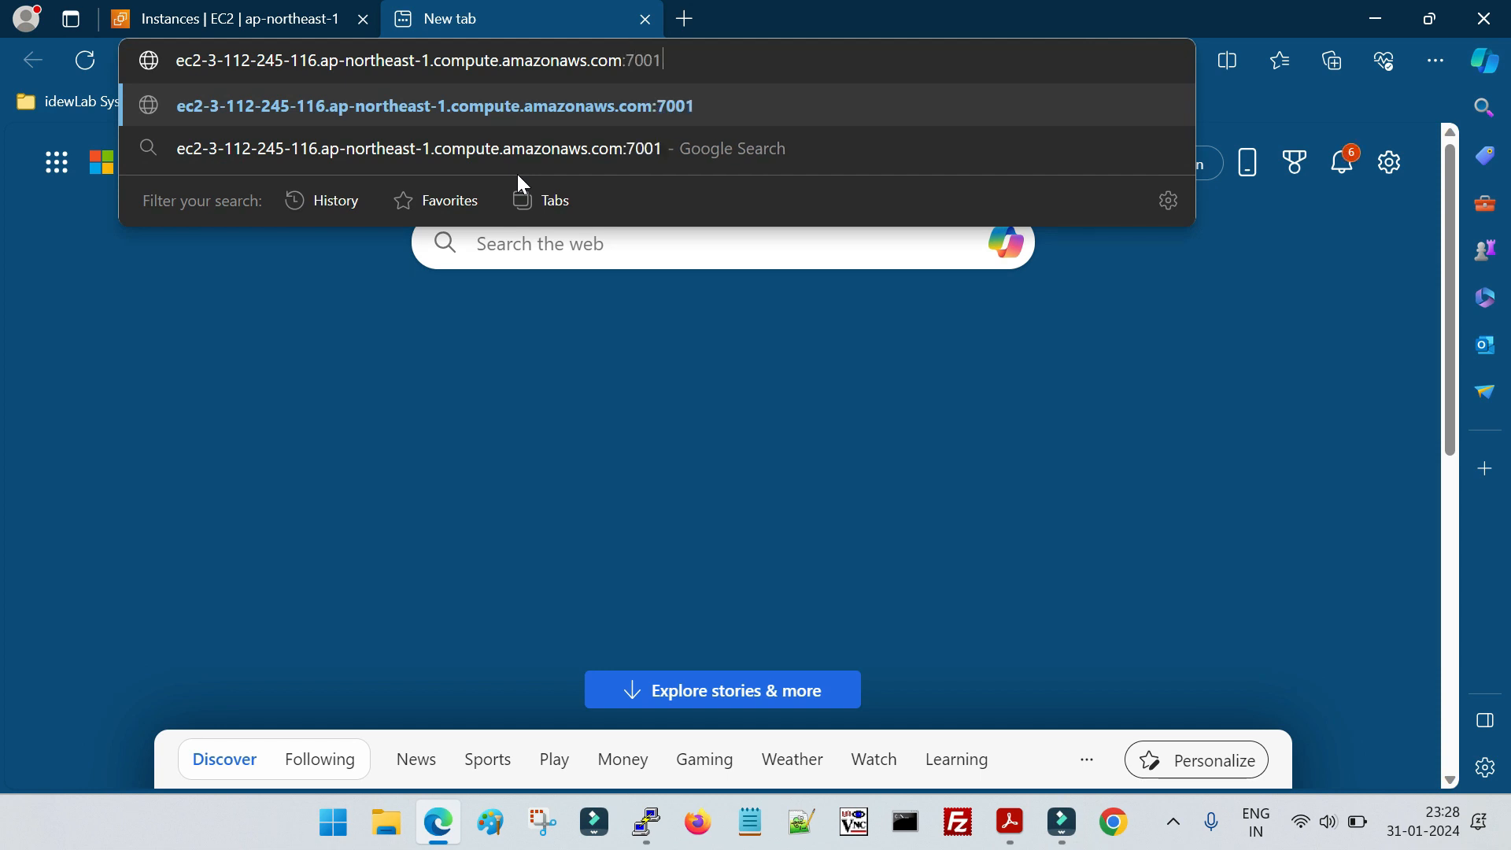
pyautogui.write('/console')
pyautogui.press('Return')
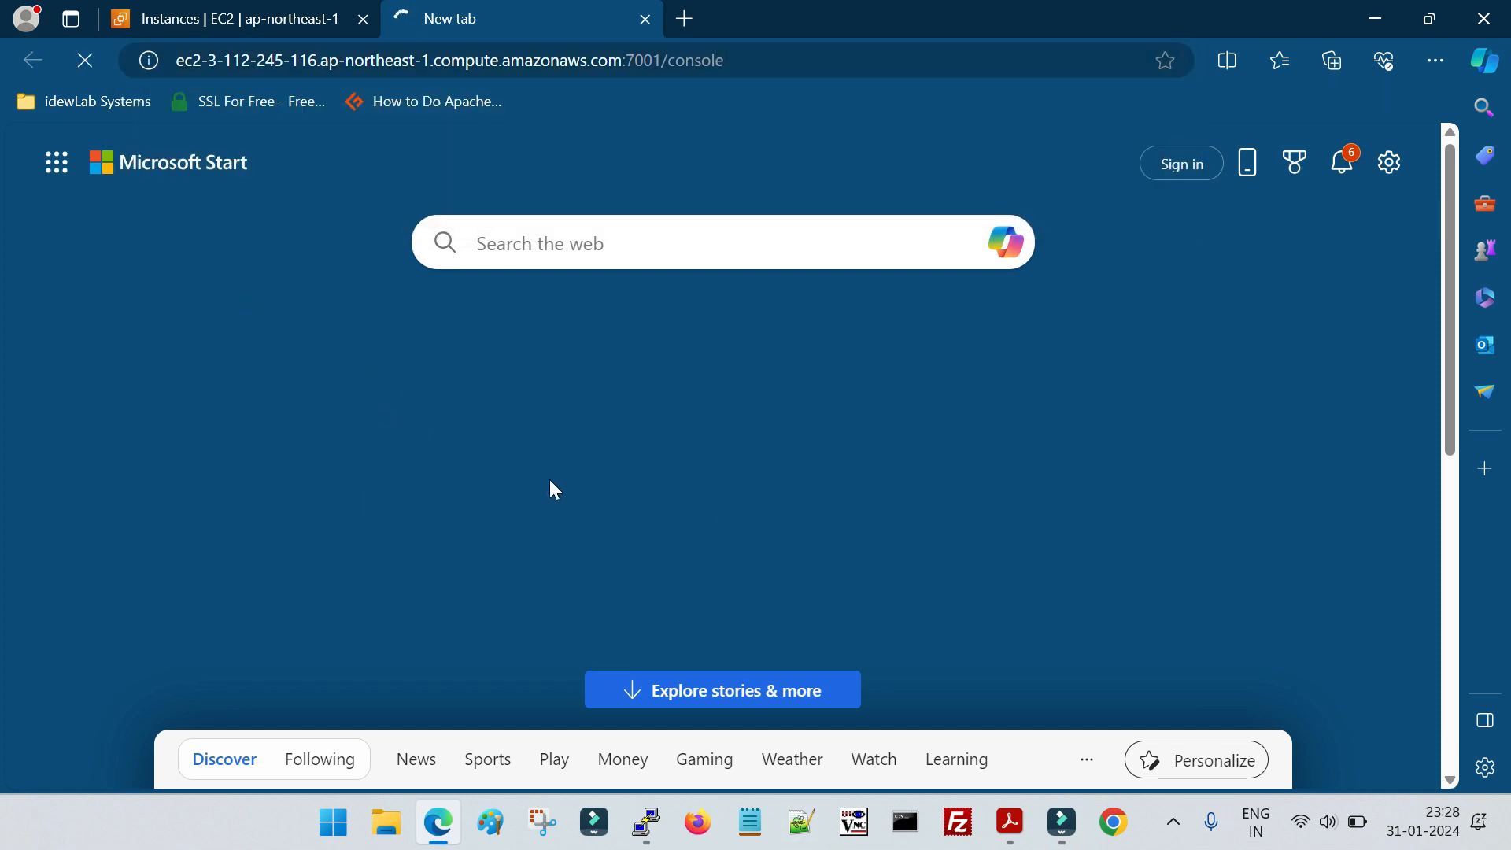
# Log in to the WebLogic console as weblogic with the account password and dismiss the browser's saved-password notice
pyautogui.write('weblogic')
pyautogui.press('Tab')
pyautogui.write('•••')
pyautogui.press('BackSpace')
pyautogui.press('BackSpace')
pyautogui.press('BackSpace')
pyautogui.write('•••••••••••')
pyautogui.press('Return')
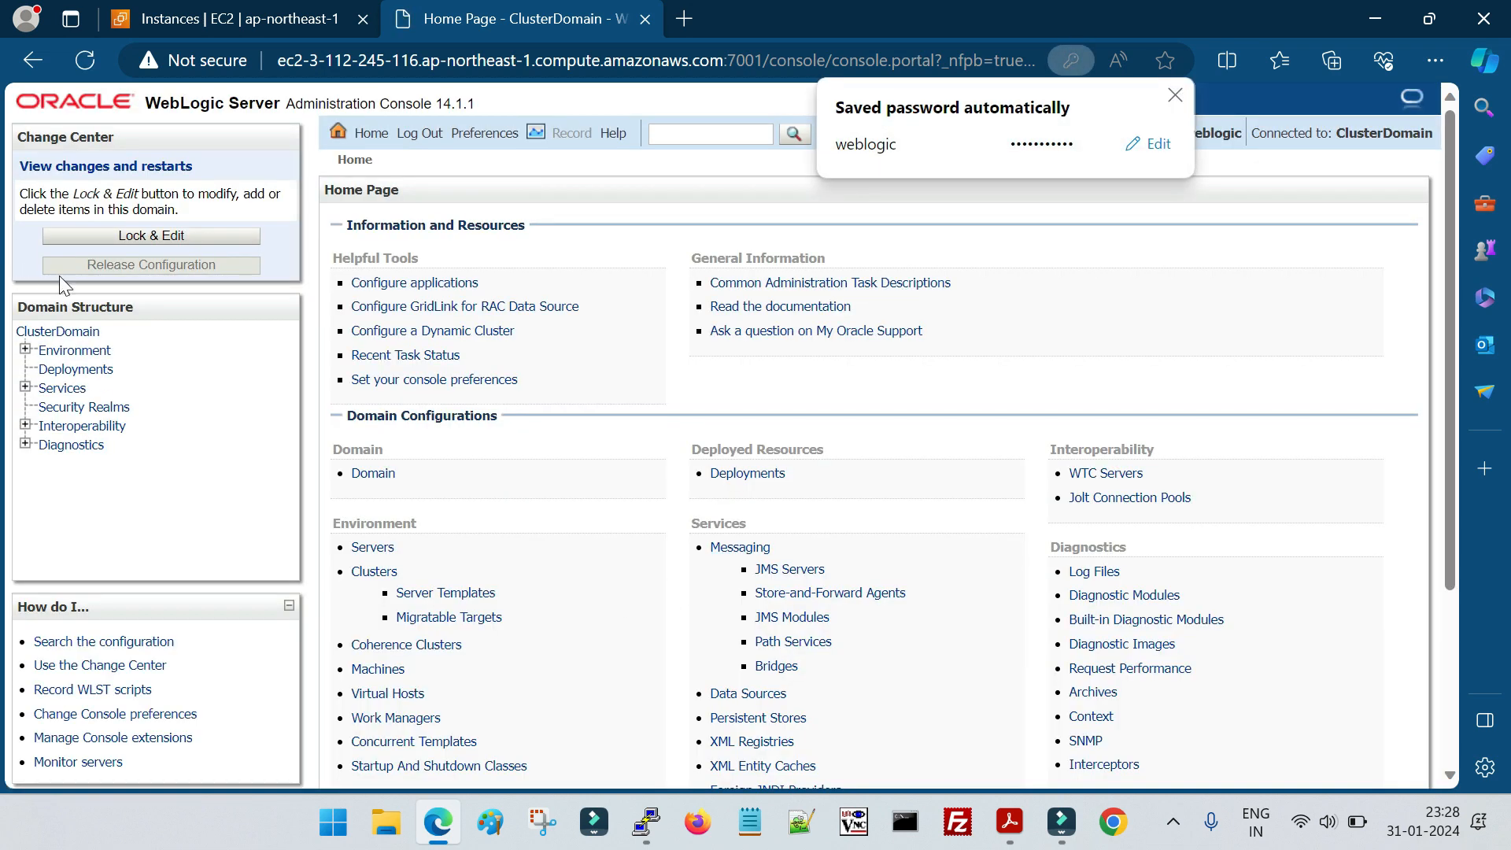
pyautogui.click(1174, 95)
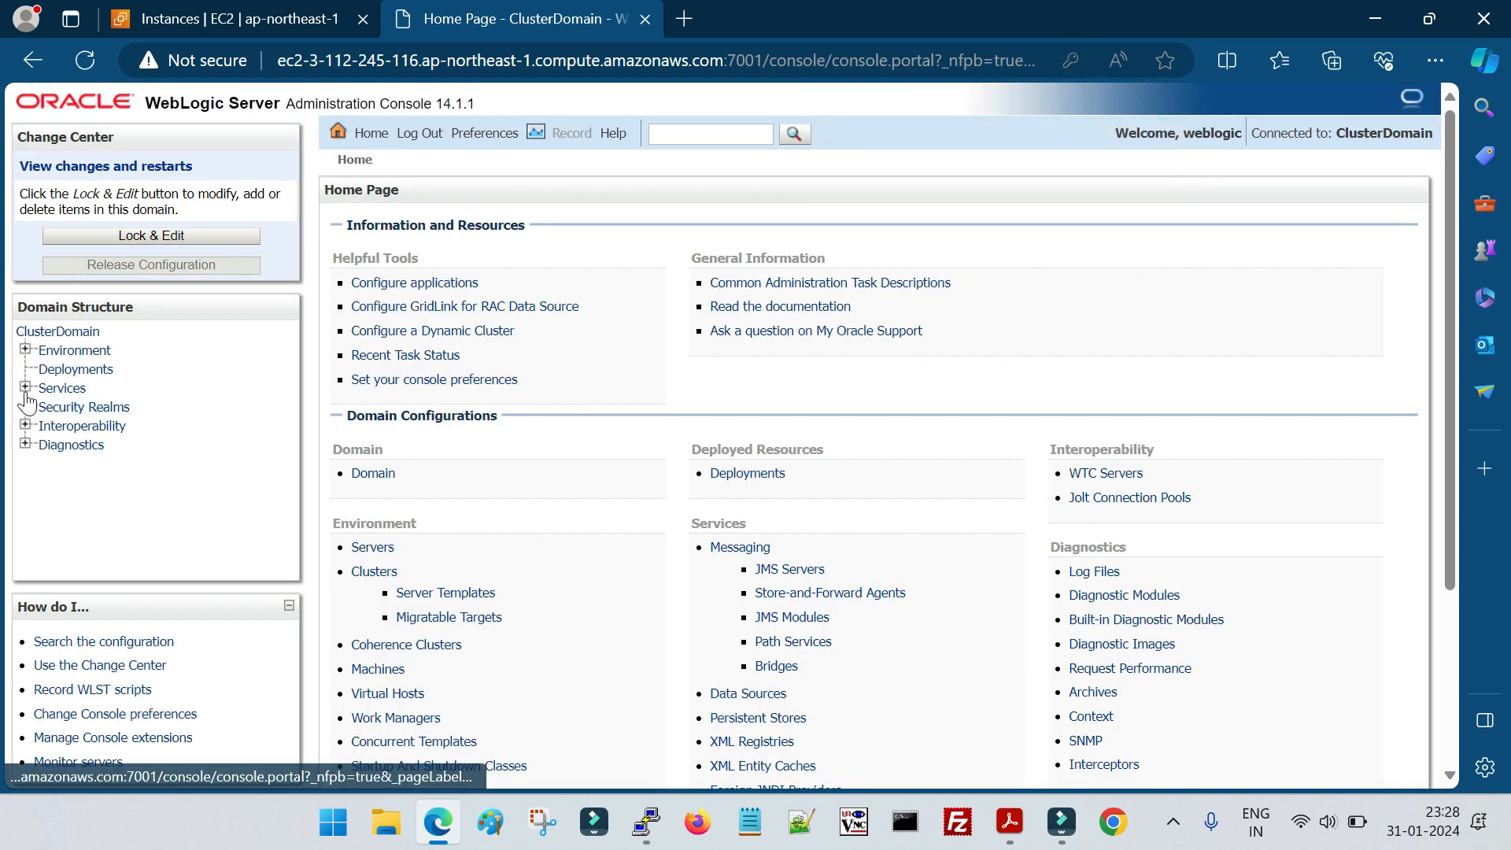
# Start the managed server CServer_1 from the domain's server control page and confirm the start request
pyautogui.click(25, 349)
pyautogui.click(81, 370)
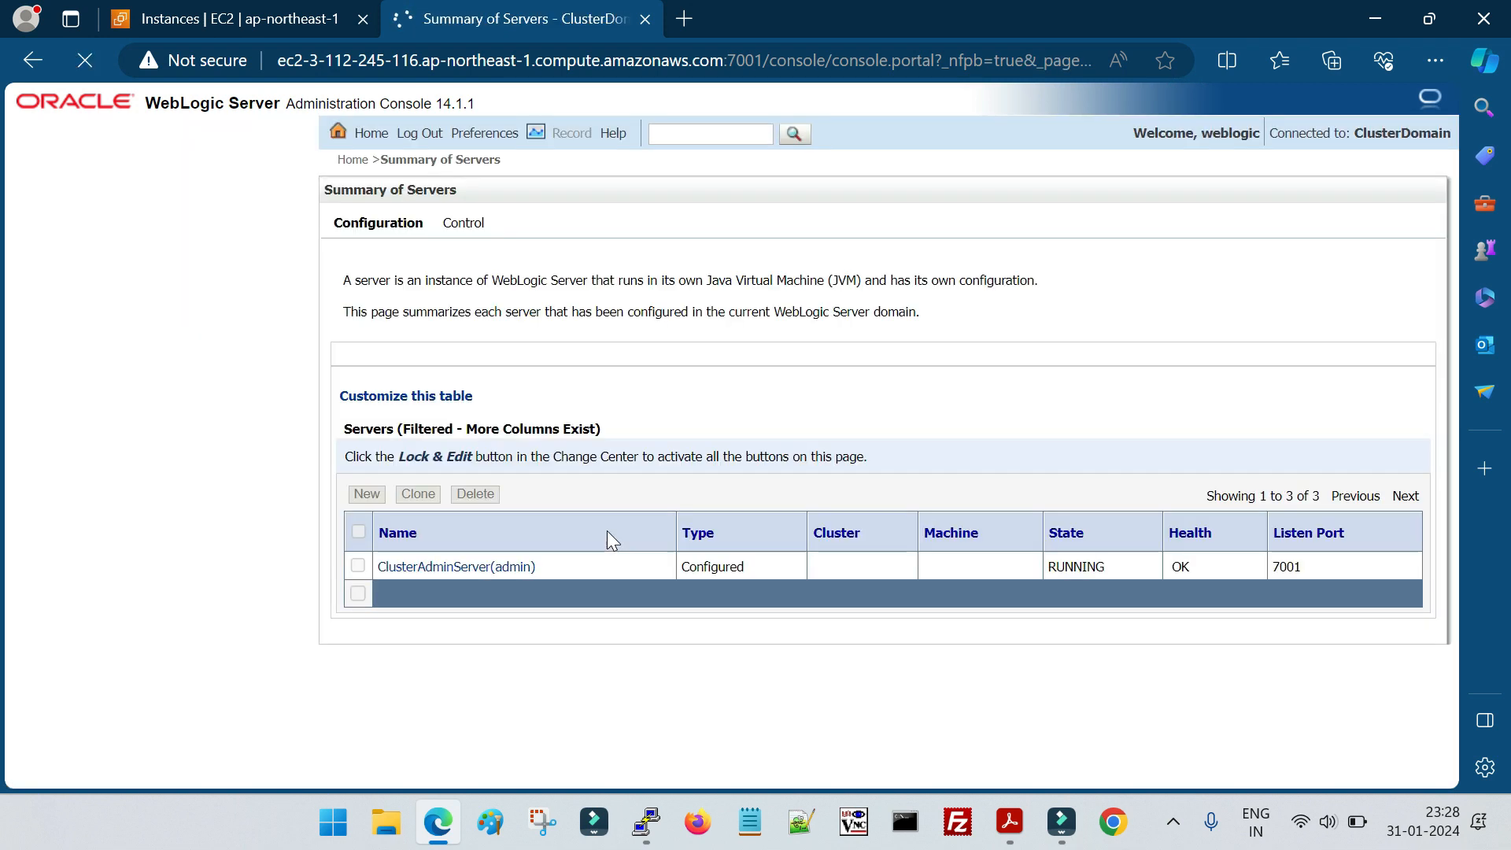
pyautogui.click(464, 236)
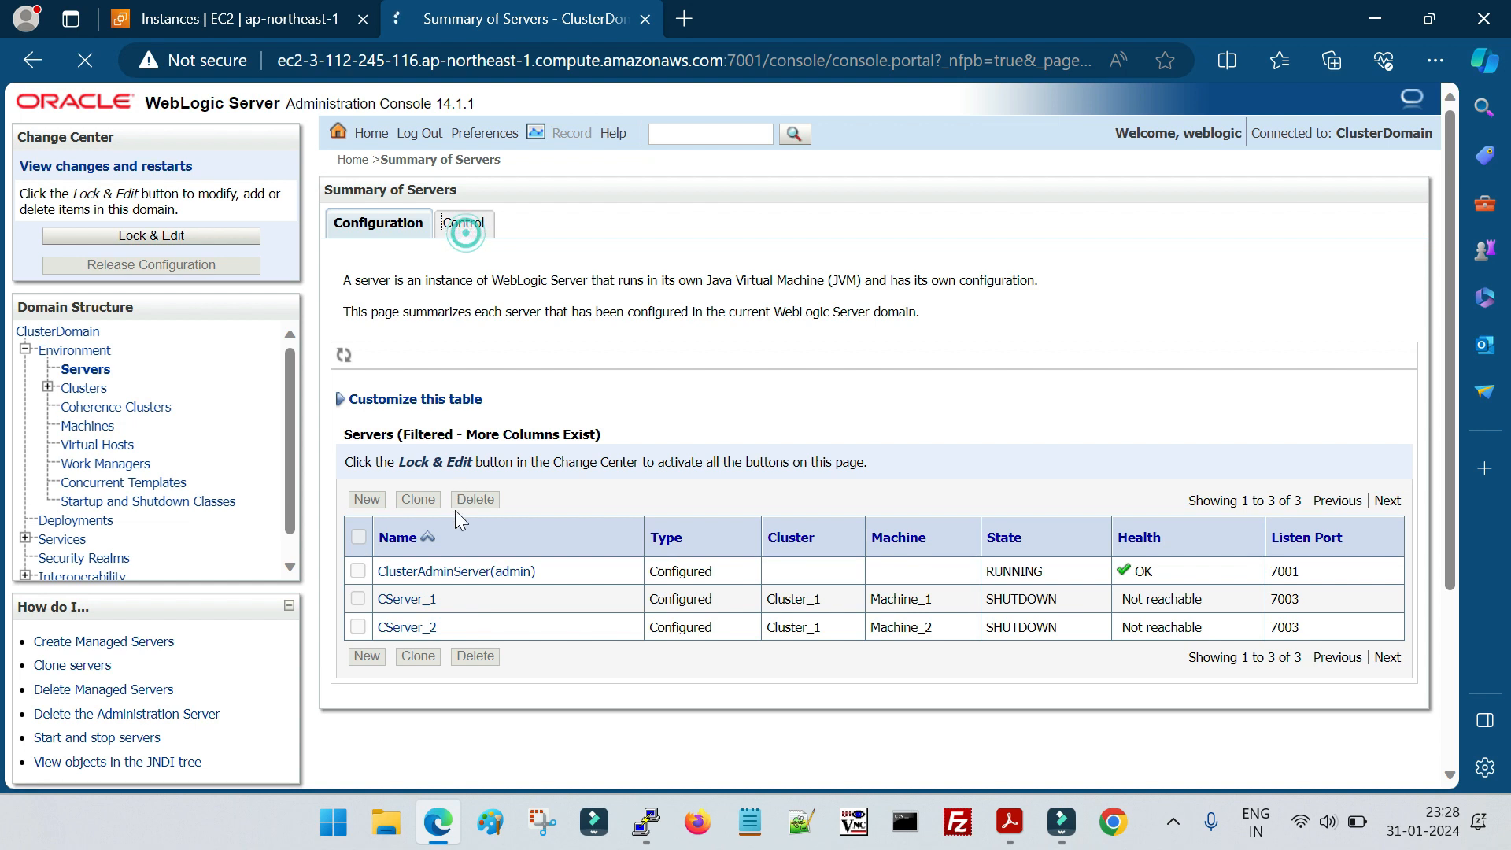
pyautogui.click(358, 548)
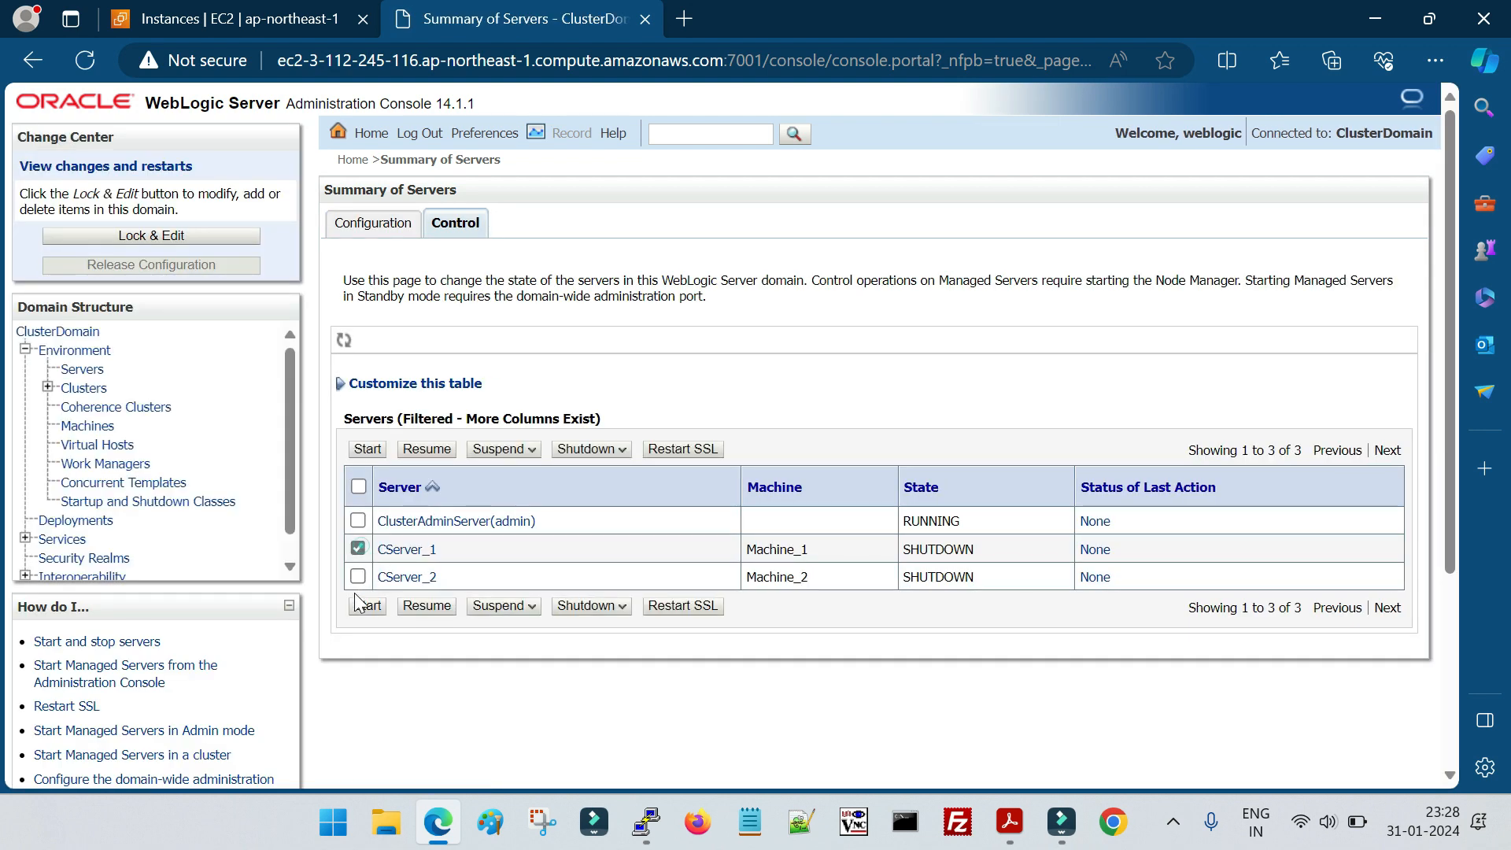
pyautogui.click(367, 605)
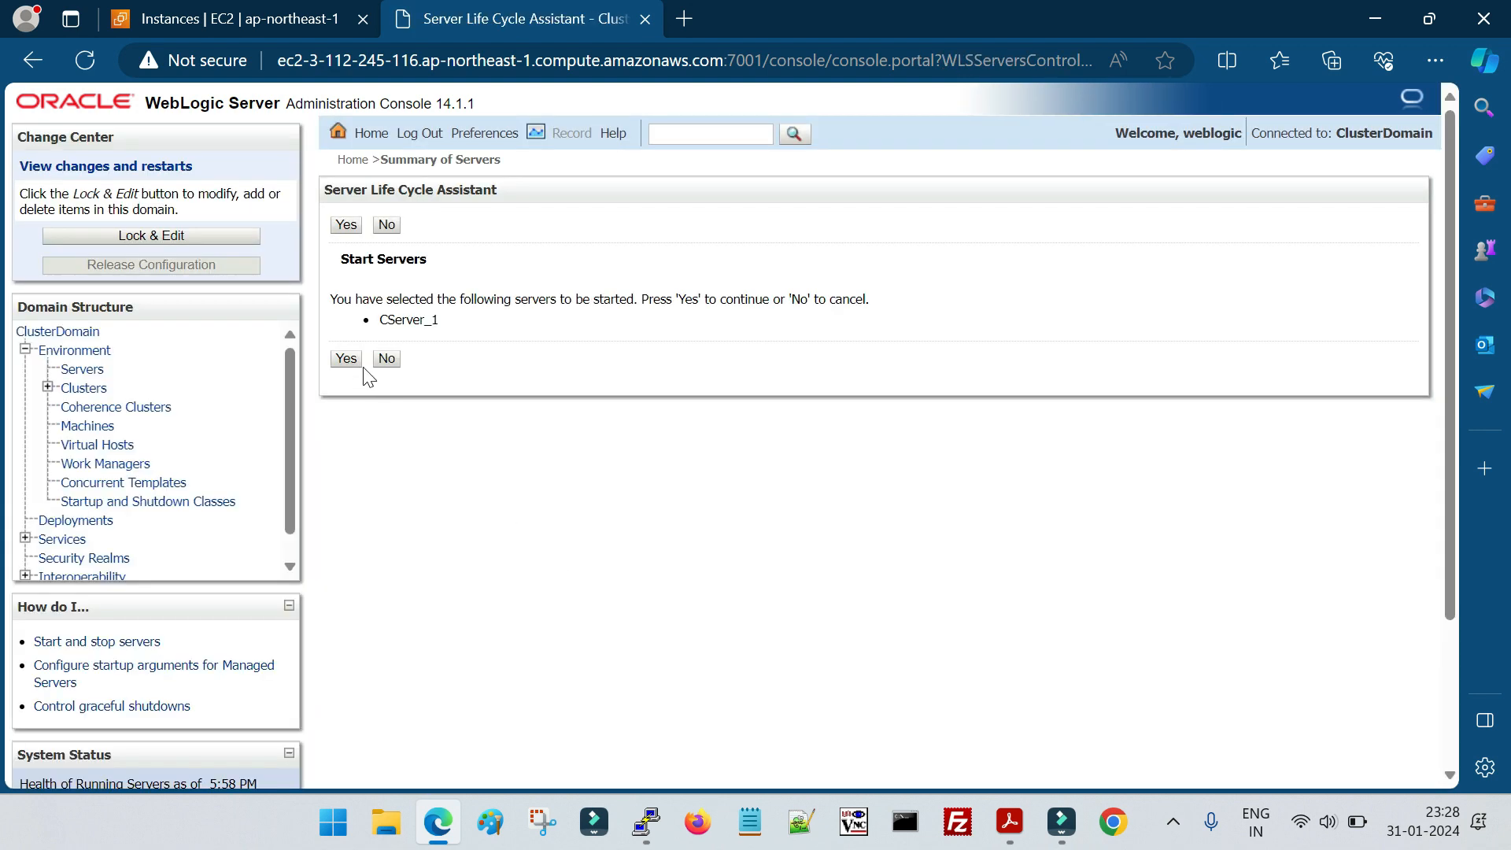
pyautogui.click(346, 359)
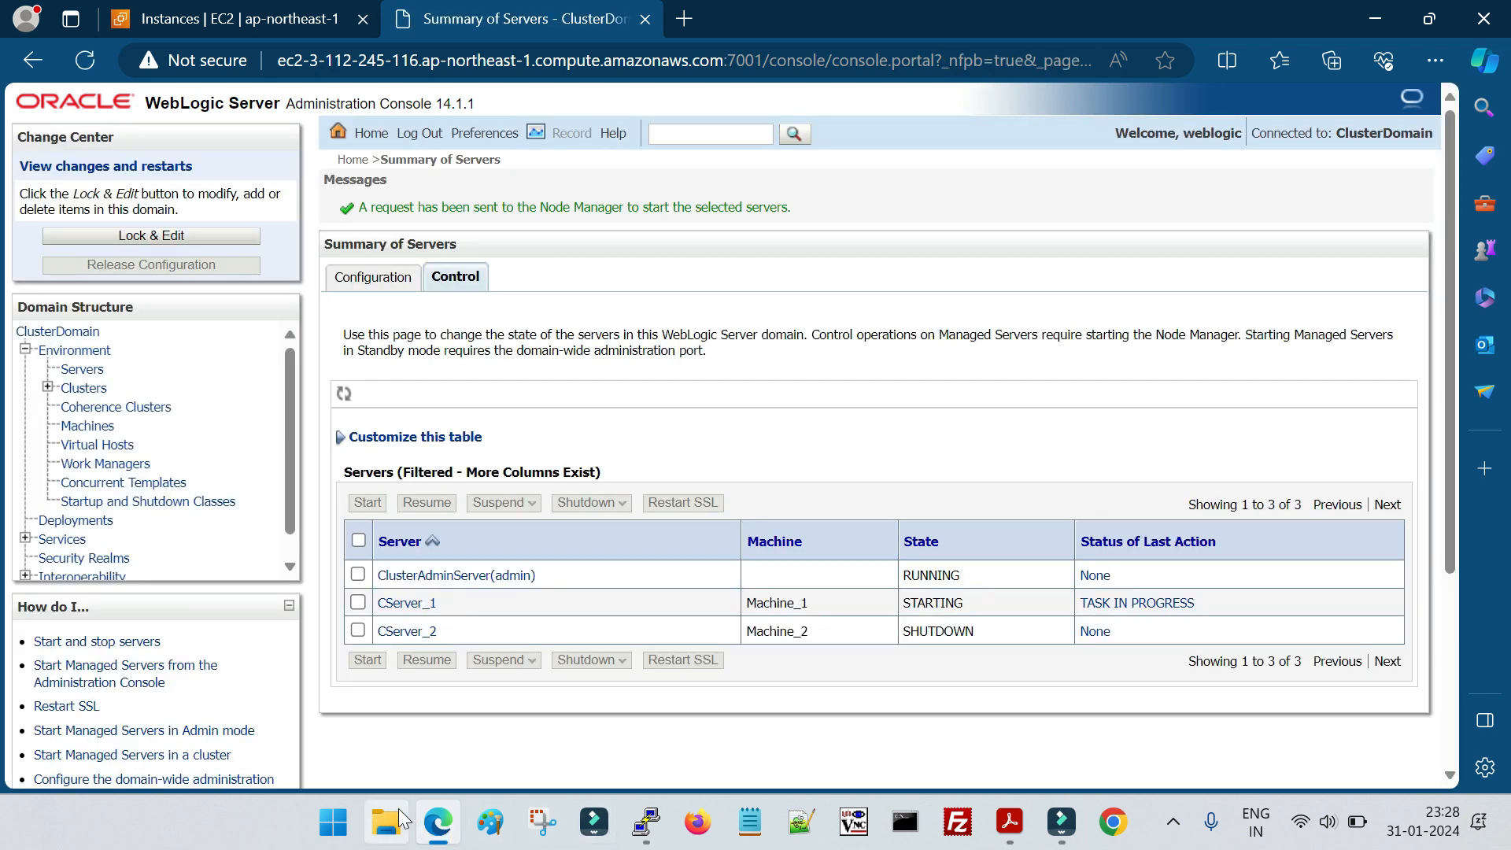
# Switch to File Explorer from the desktop's C: drive shortcut and open the versioned folder on OS (C:)
pyautogui.click(1508, 822)
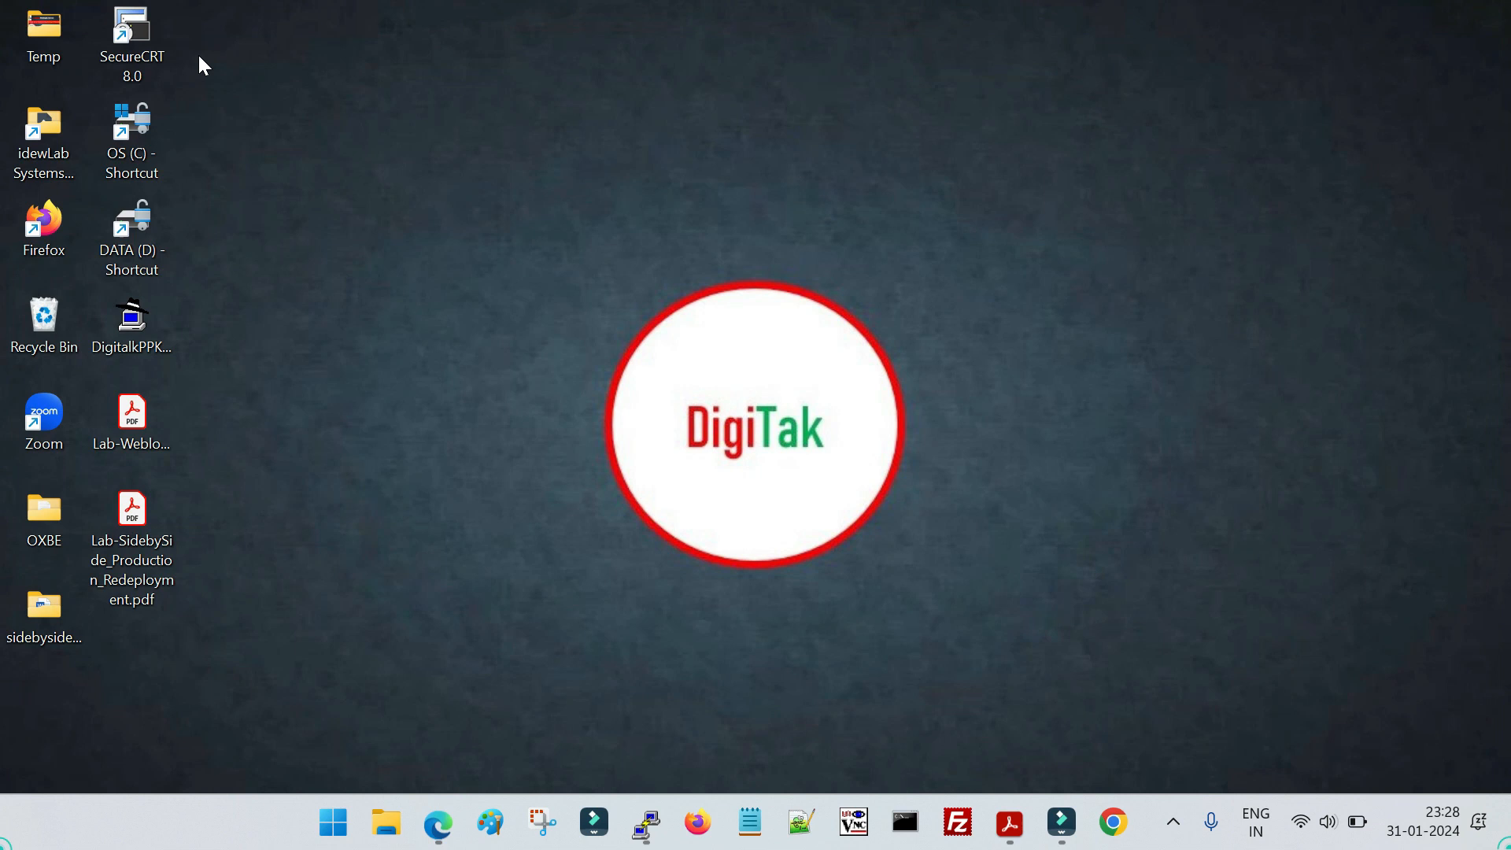
pyautogui.doubleClick(131, 135)
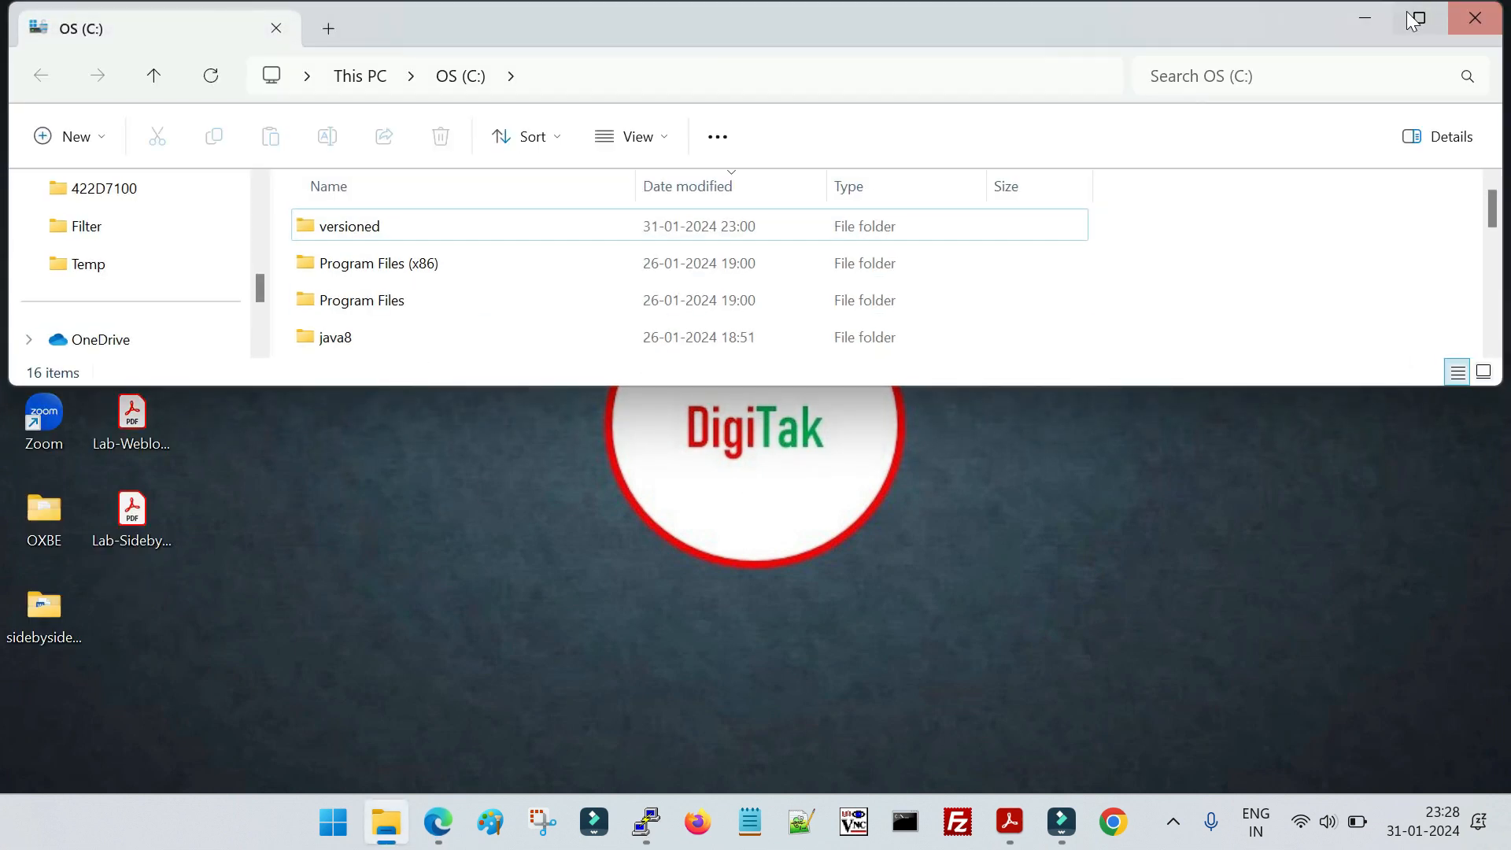
pyautogui.click(1420, 18)
pyautogui.scroll(-1, 415, 618)
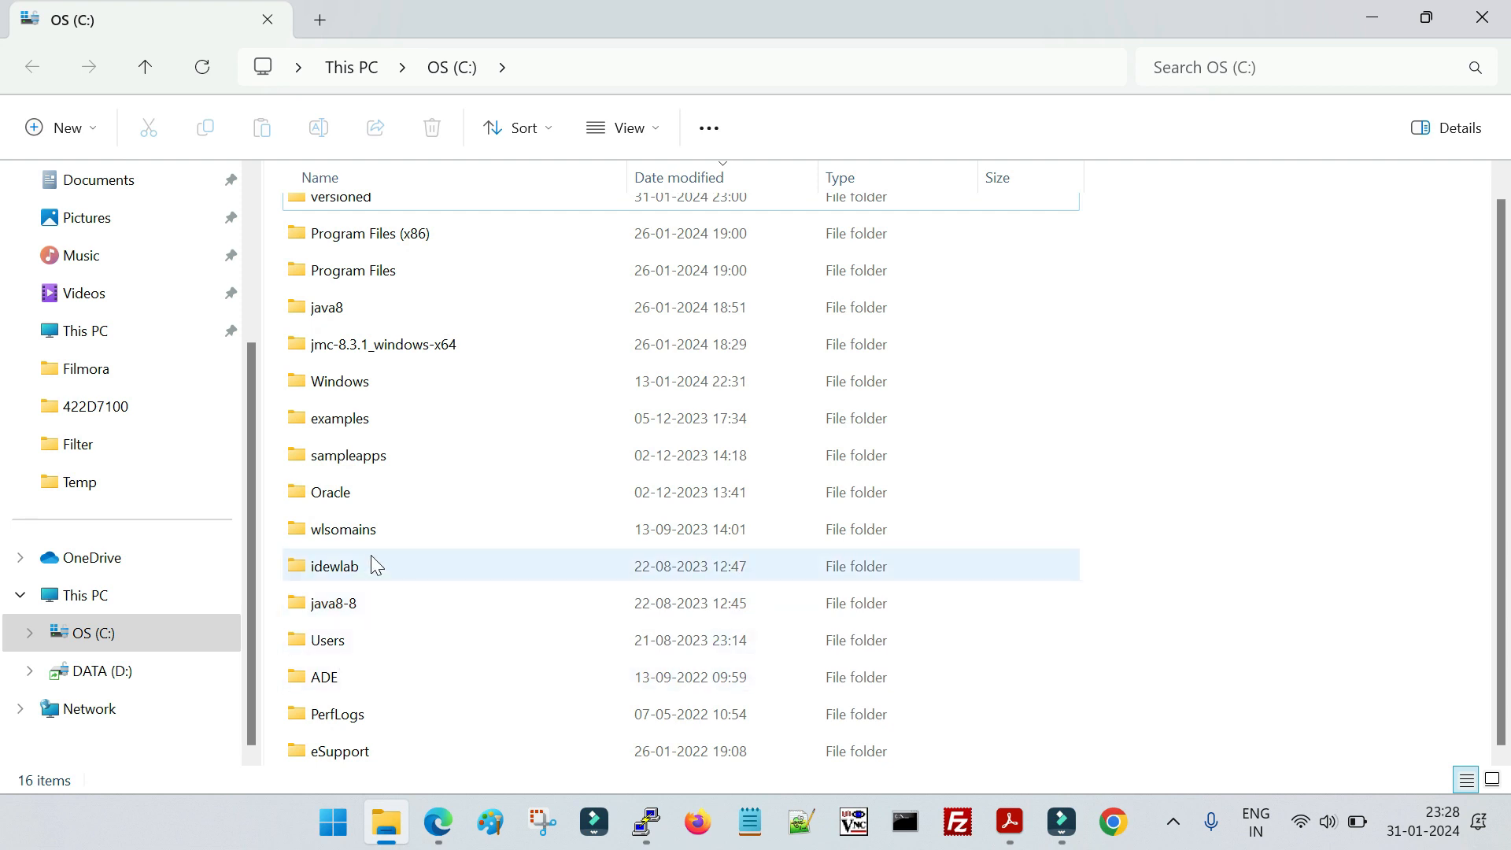
pyautogui.click(363, 534)
pyautogui.press('Home')
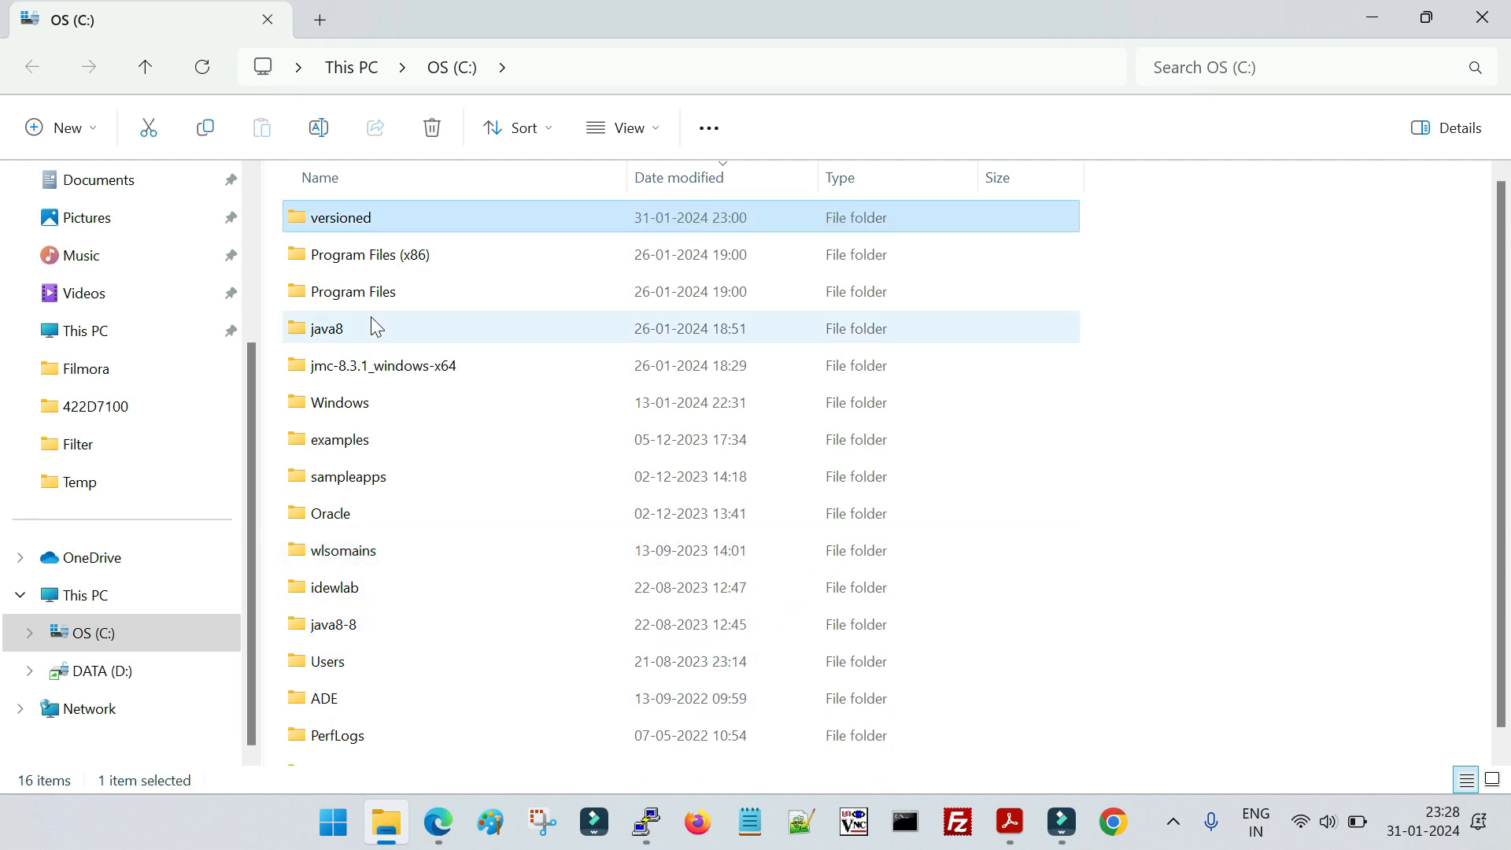
pyautogui.doubleClick(372, 217)
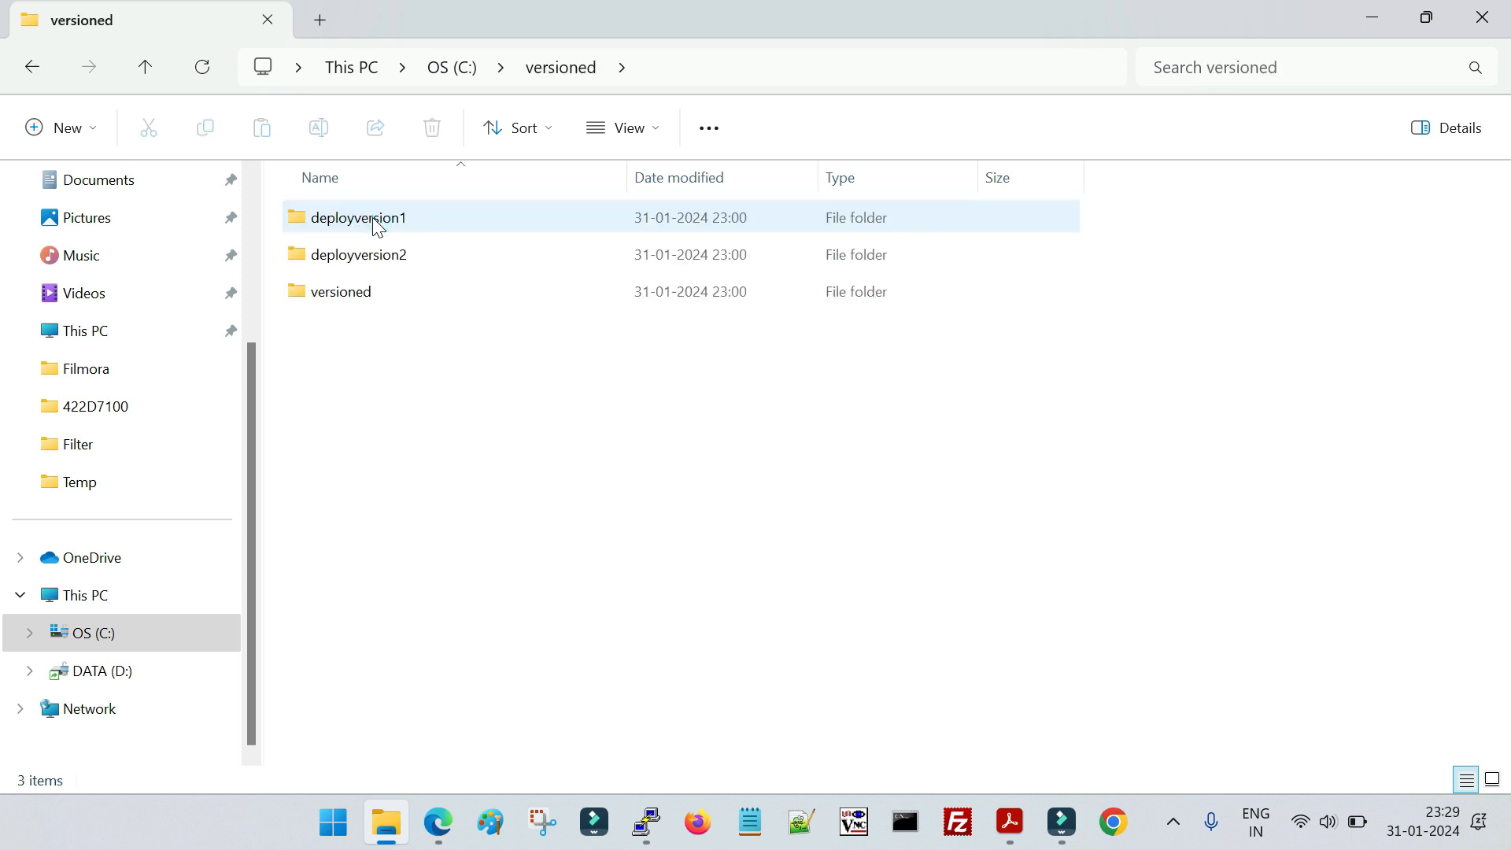
# Inspect the contents of the deployversion1 and deployversion2 folders, then return to the versioned folder
pyautogui.click(400, 262)
pyautogui.click(383, 222)
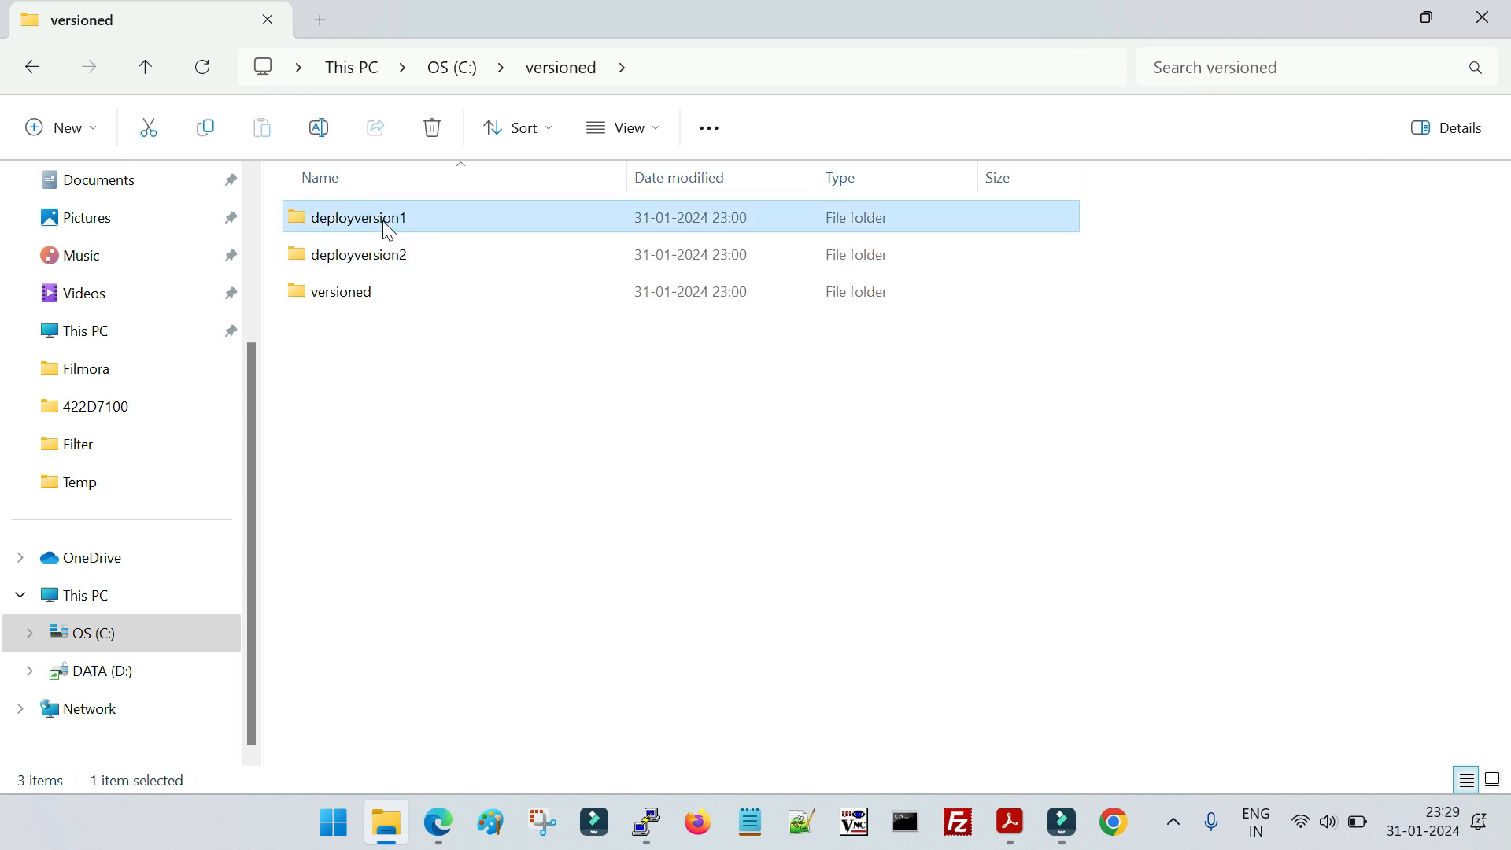
pyautogui.click(371, 256)
pyautogui.doubleClick(404, 214)
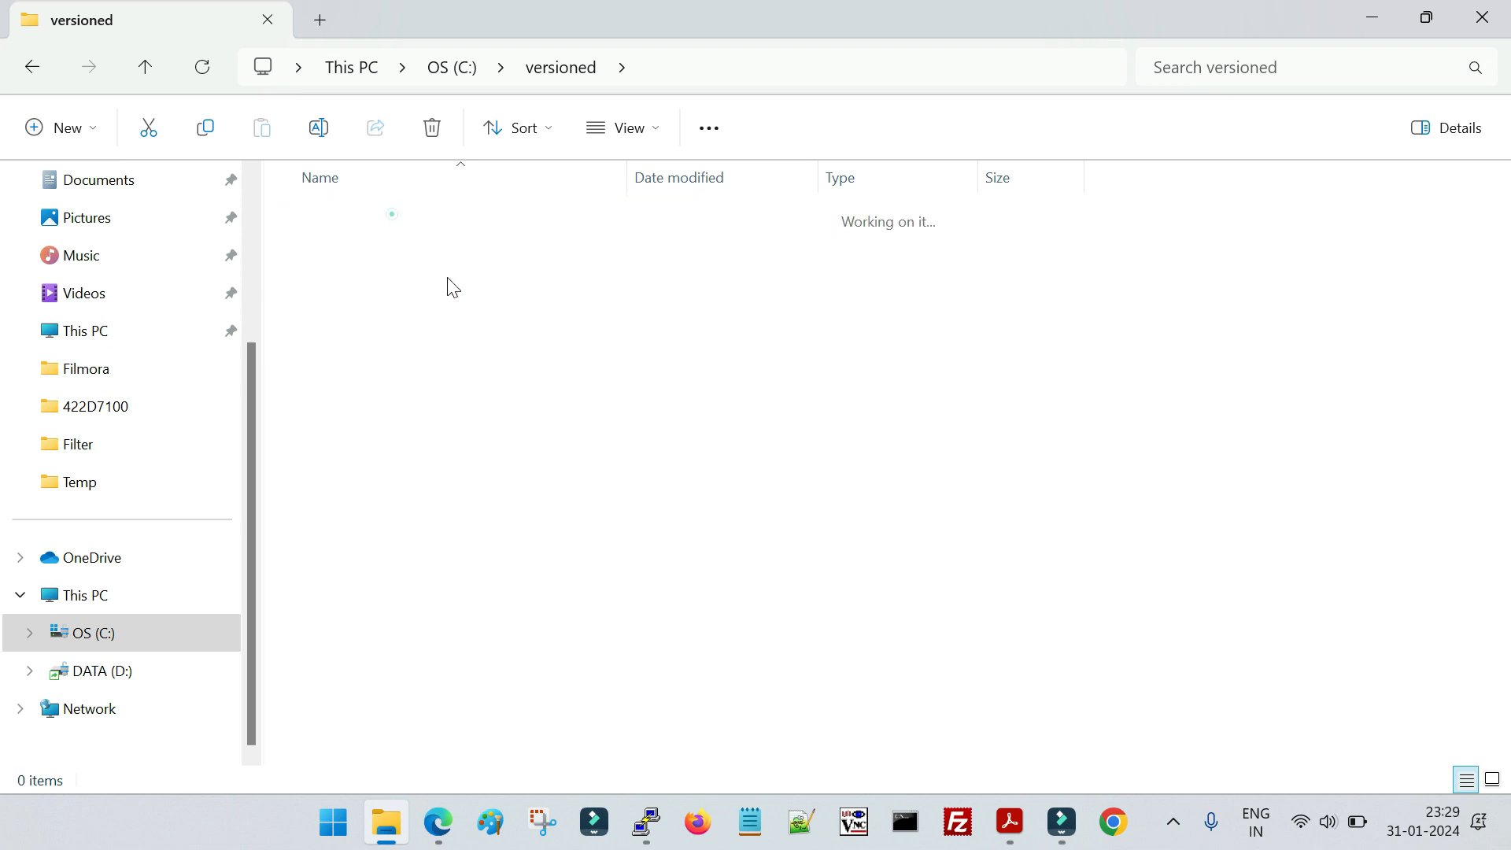
pyautogui.click(30, 68)
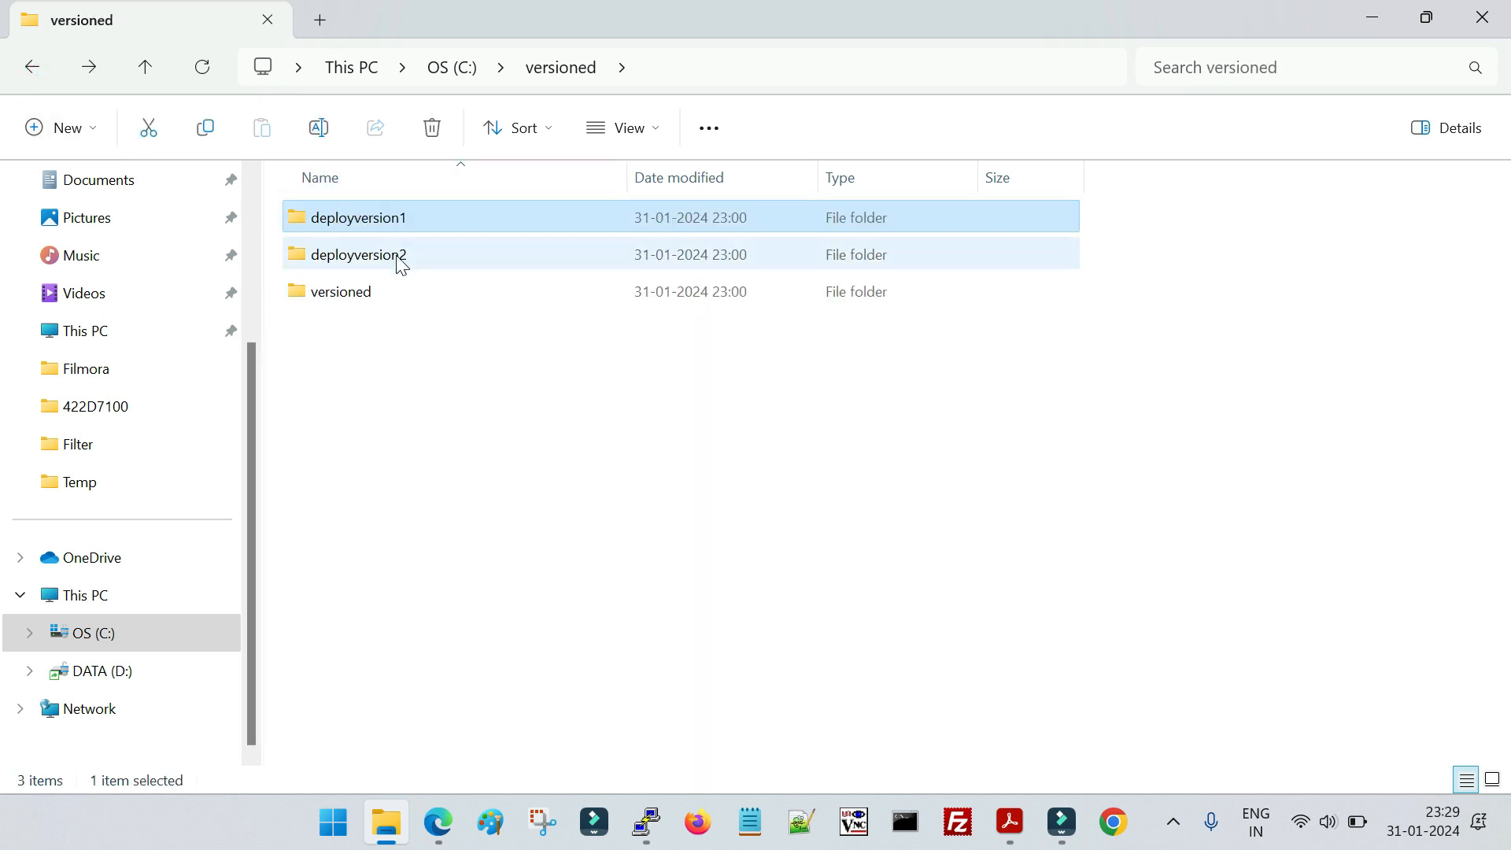
pyautogui.doubleClick(400, 259)
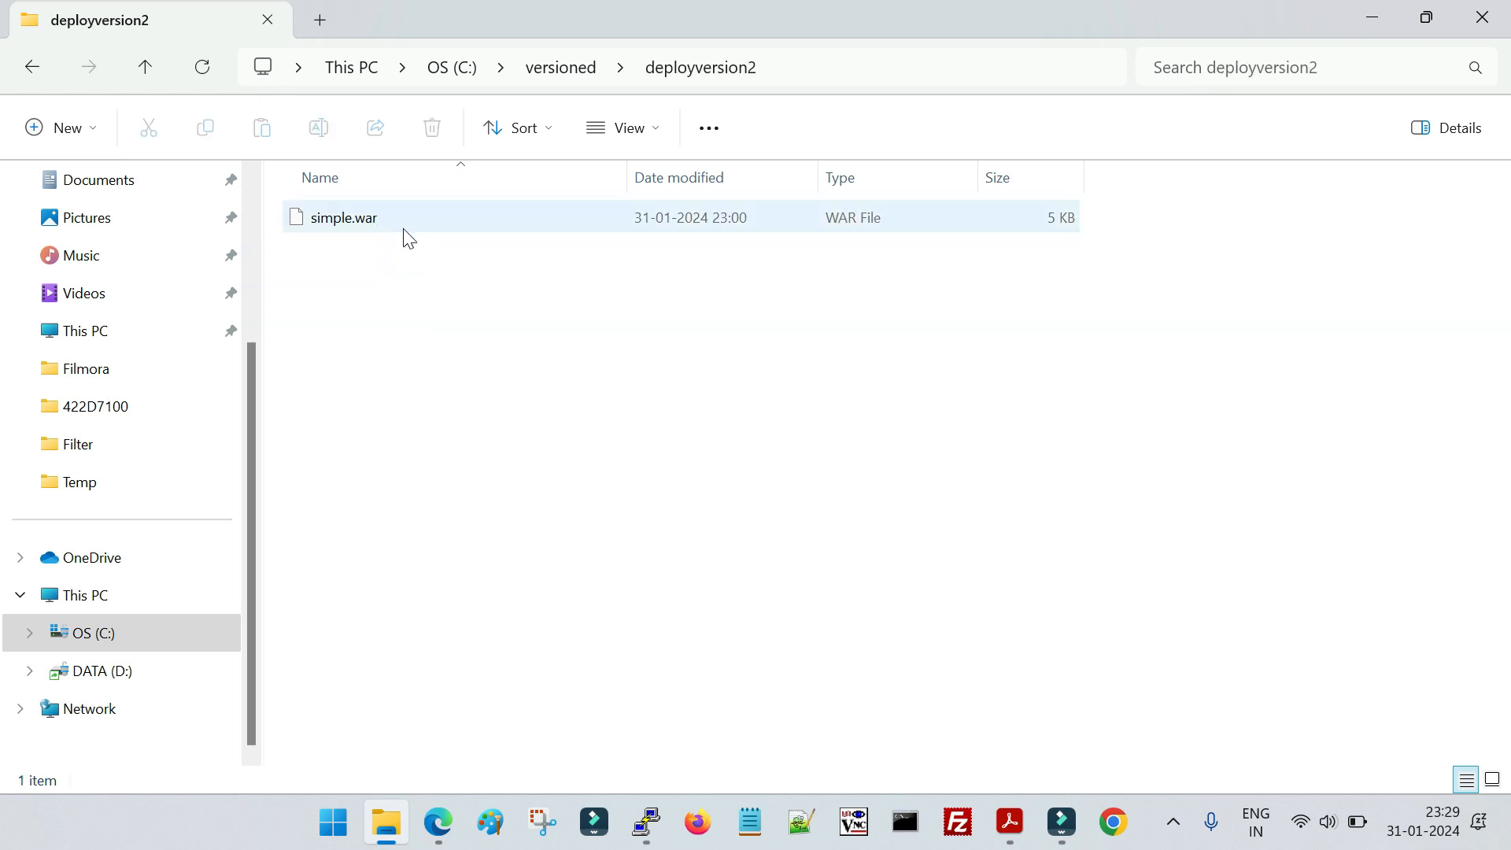
pyautogui.click(31, 67)
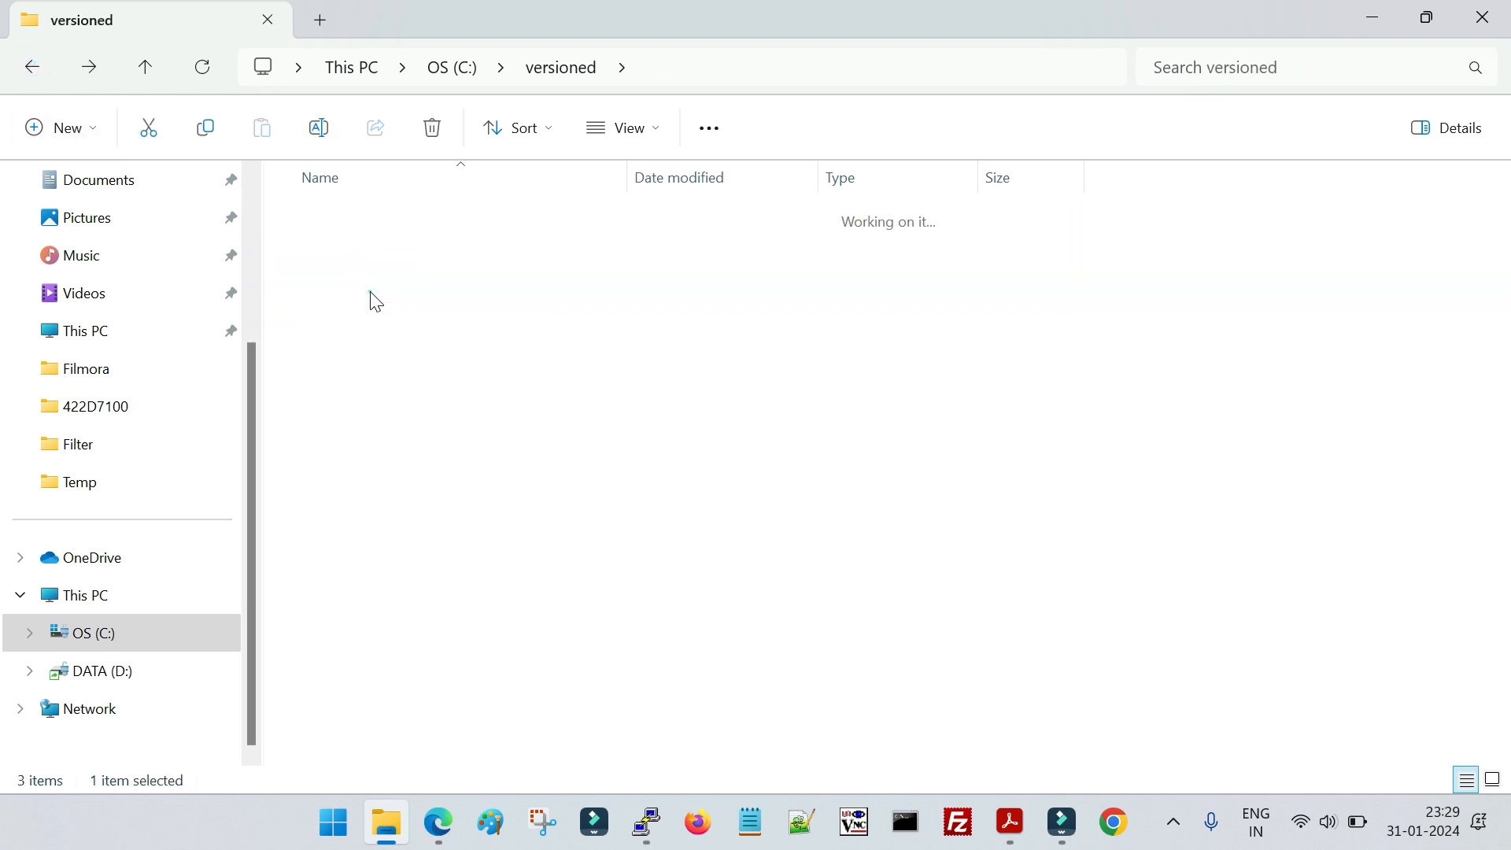
# Open deployversion1 inside the nested versioned folder and examine its application files and folders
pyautogui.moveTo(404, 323); pyautogui.dragTo(353, 214)
pyautogui.click(417, 292)
pyautogui.doubleClick(384, 219)
pyautogui.moveTo(435, 424); pyautogui.dragTo(453, 236)
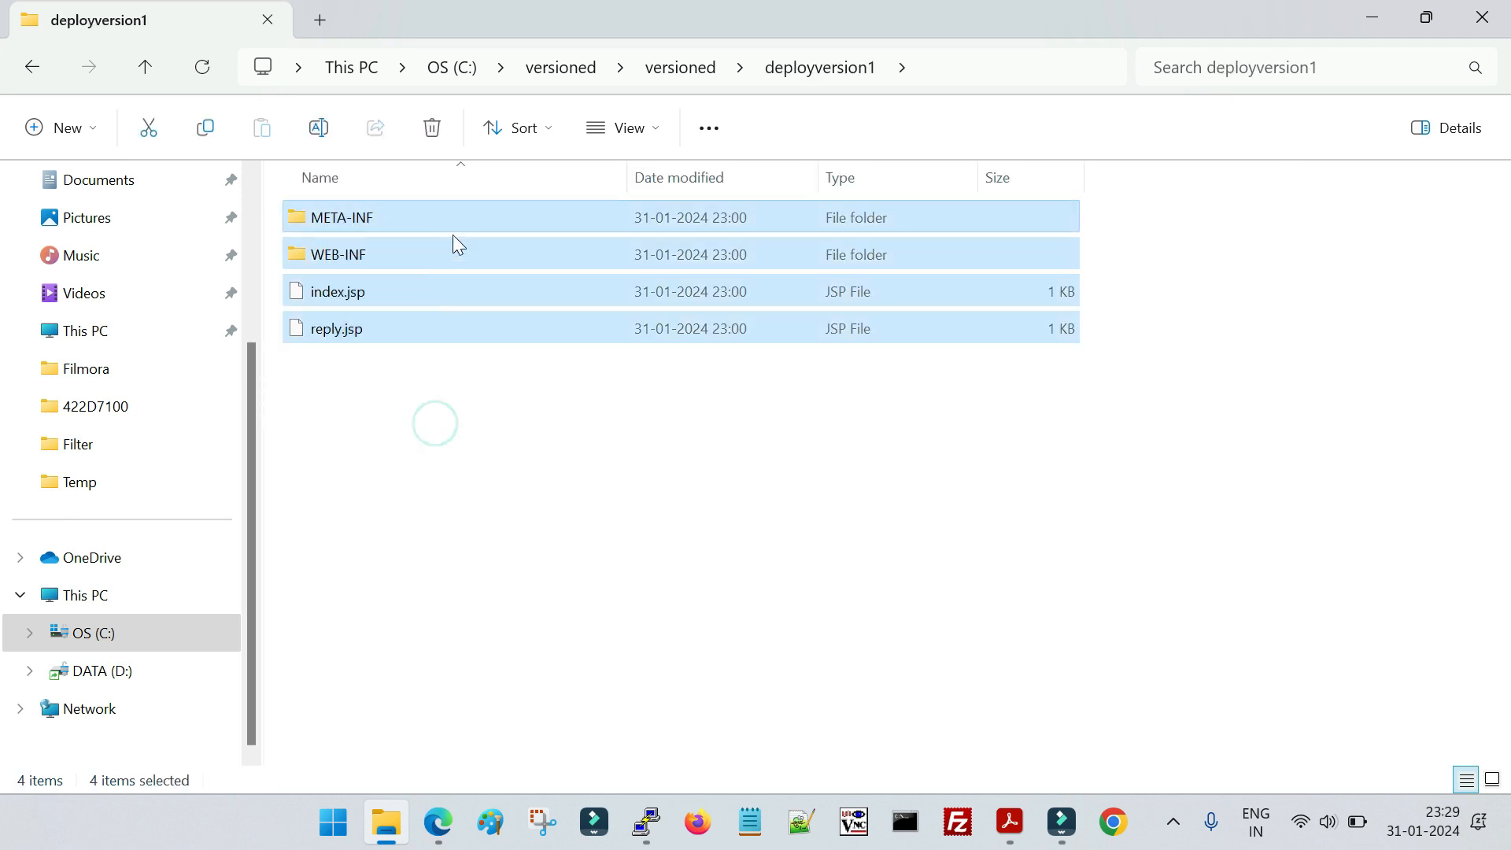
pyautogui.click(475, 516)
# Open MANIFEST.MF from deployversion1's META-INF folder in Word, setting Word as the permanent app for .MF files
pyautogui.doubleClick(365, 227)
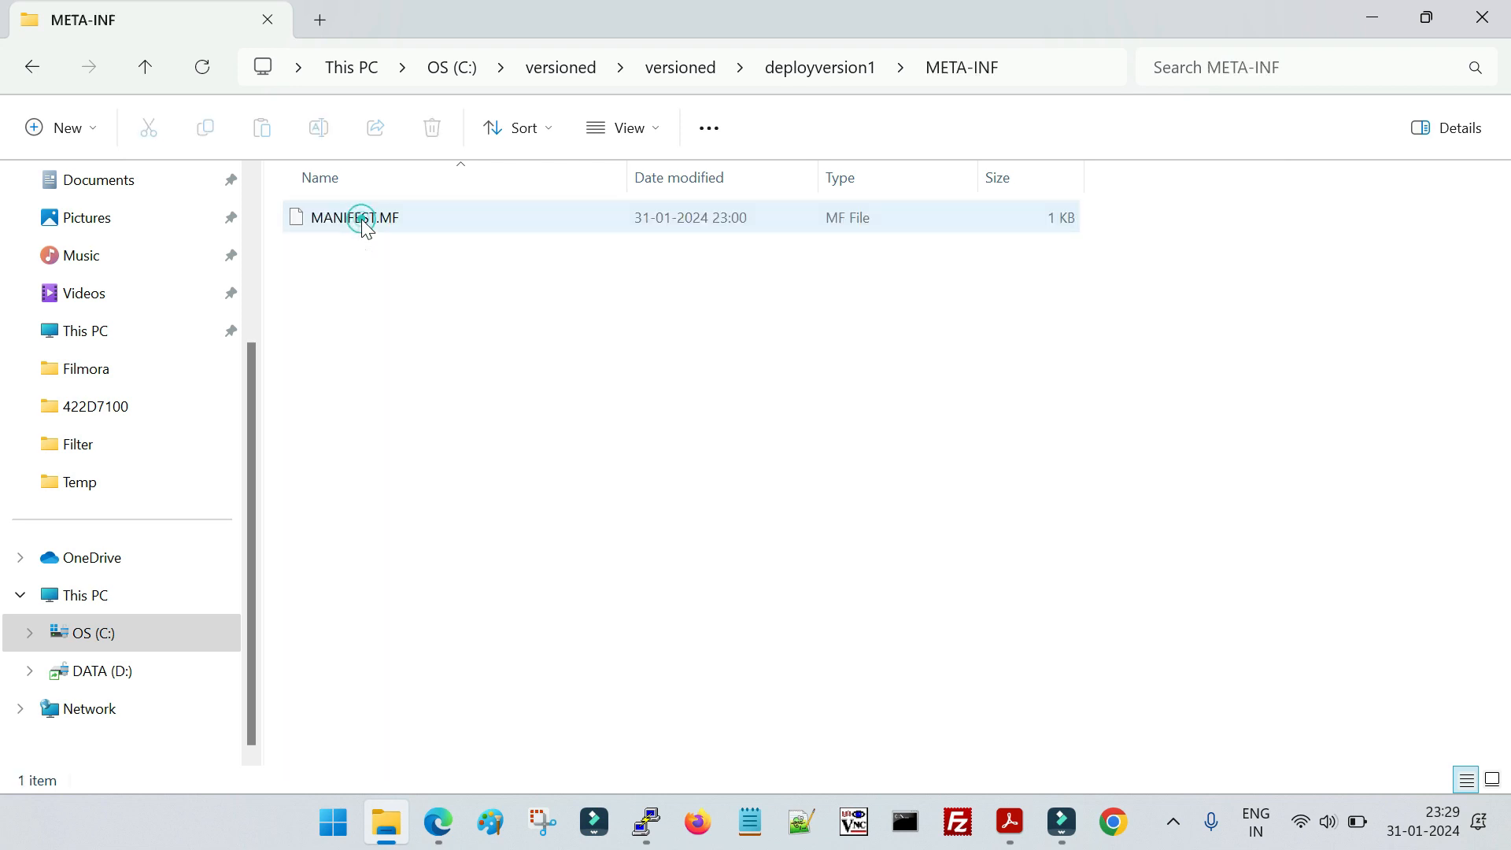
pyautogui.click(389, 230)
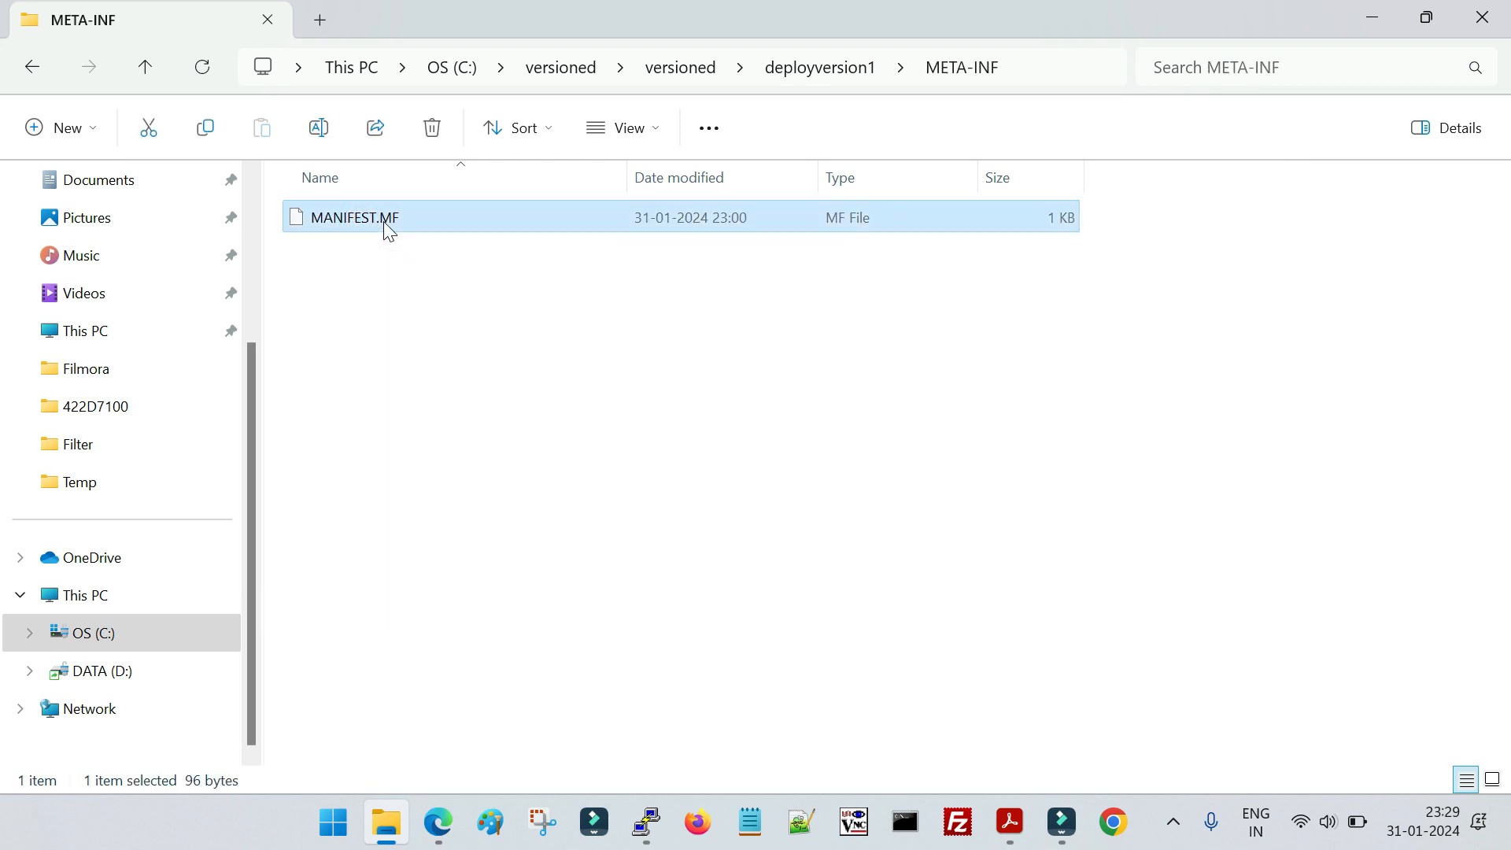
pyautogui.rightClick(388, 230)
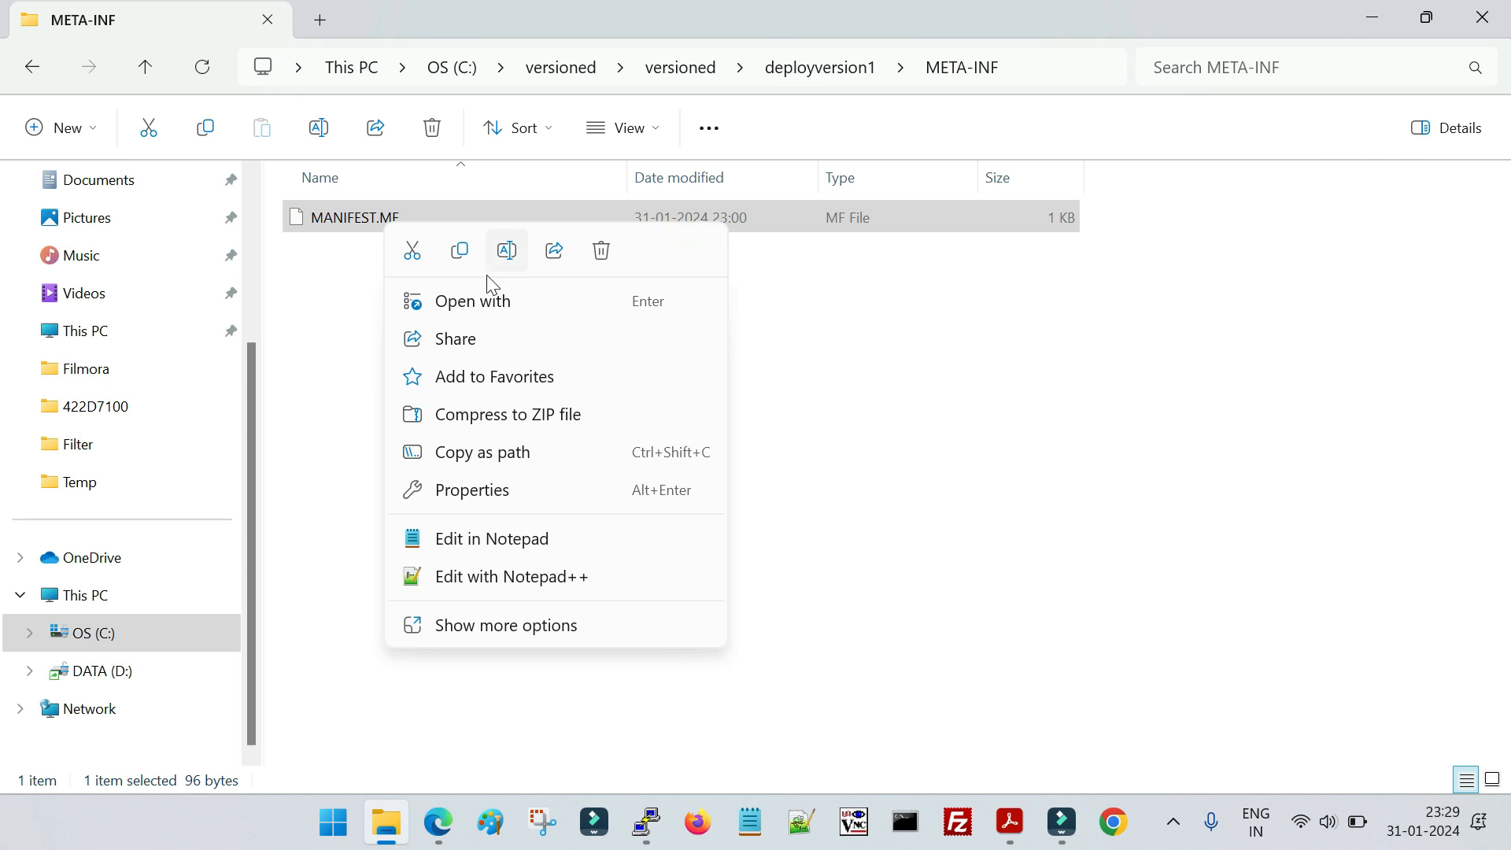
pyautogui.click(486, 302)
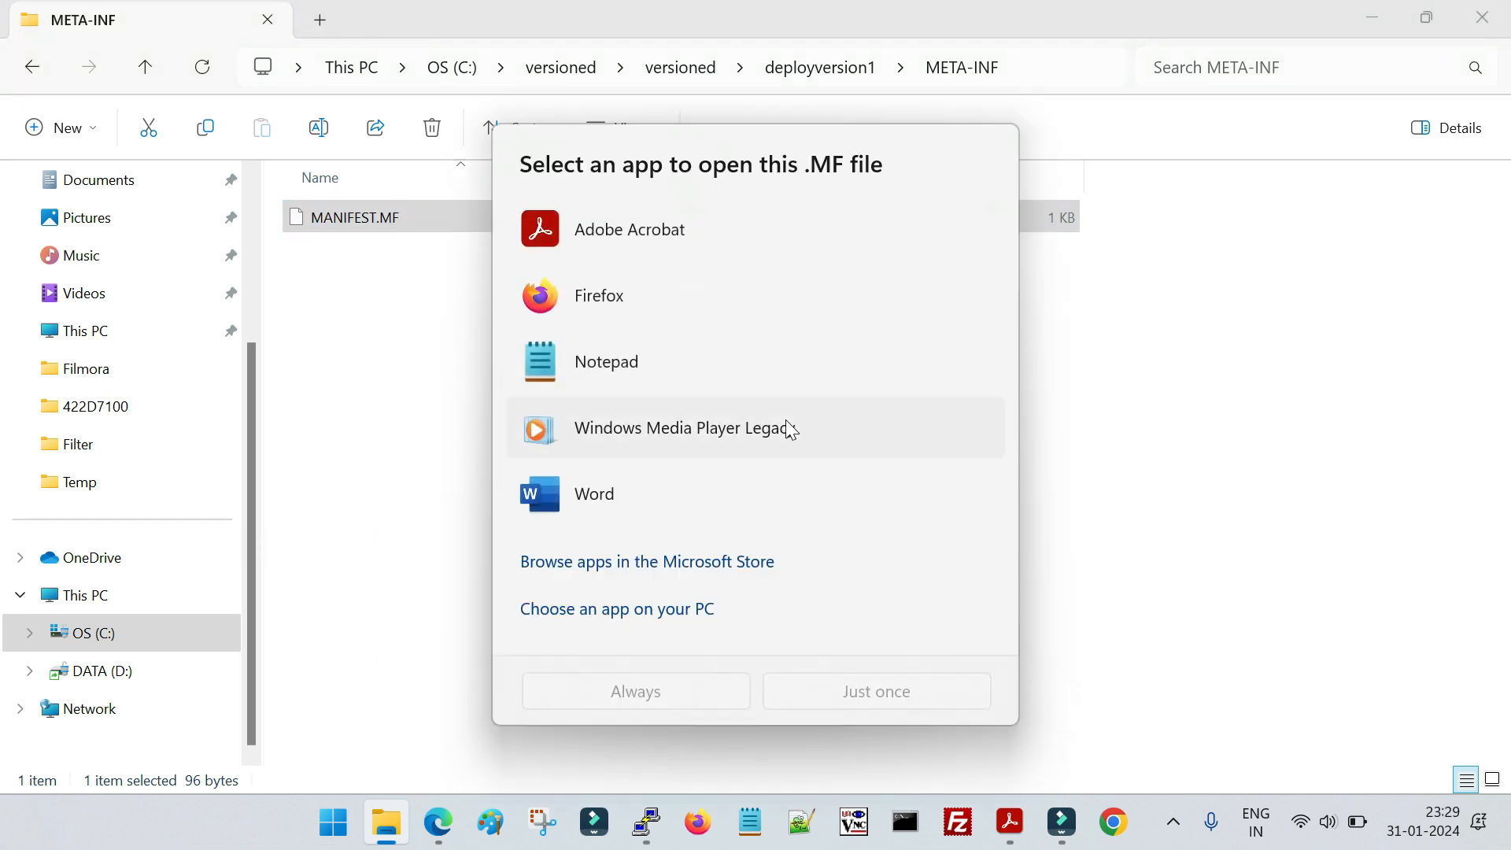
pyautogui.click(644, 504)
pyautogui.click(676, 700)
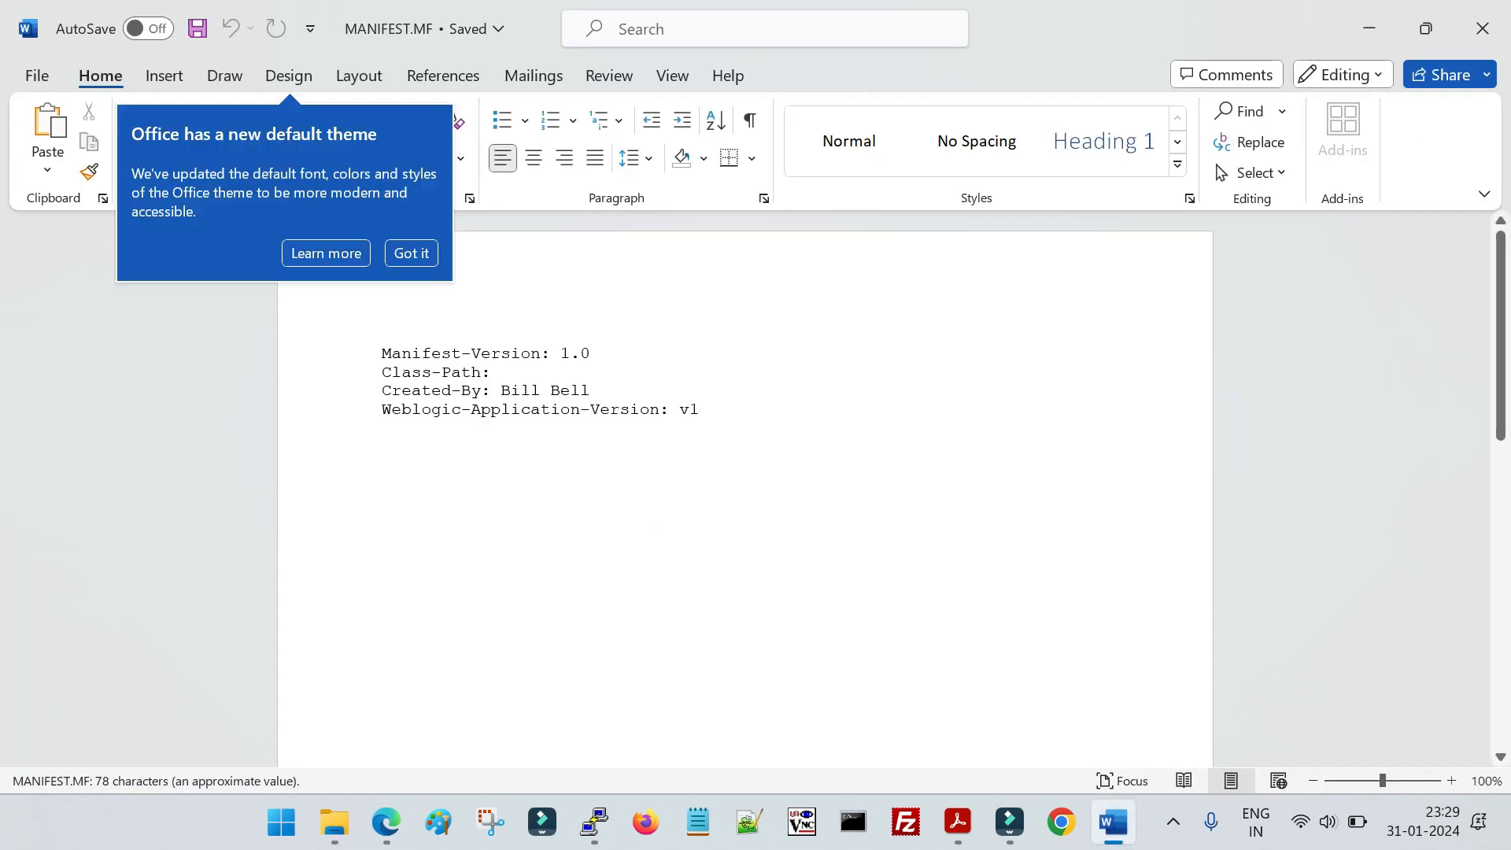
# Dismiss the Office theme notice, examine the Weblogic-Application-Version line in deployversion1's manifest, and close Word
pyautogui.click(428, 253)
pyautogui.click(618, 472)
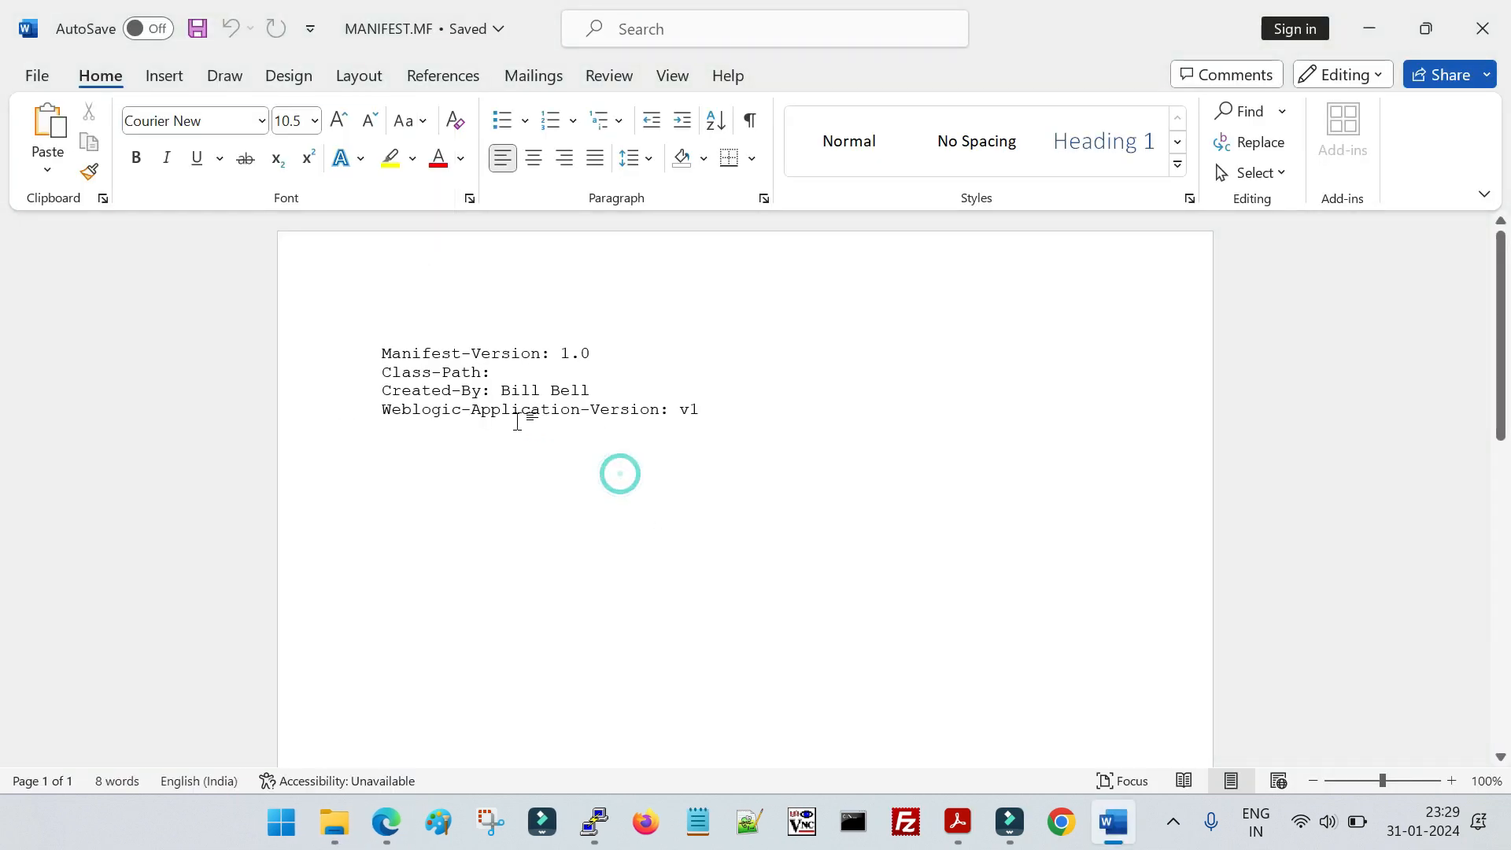
pyautogui.moveTo(383, 409); pyautogui.dragTo(708, 409)
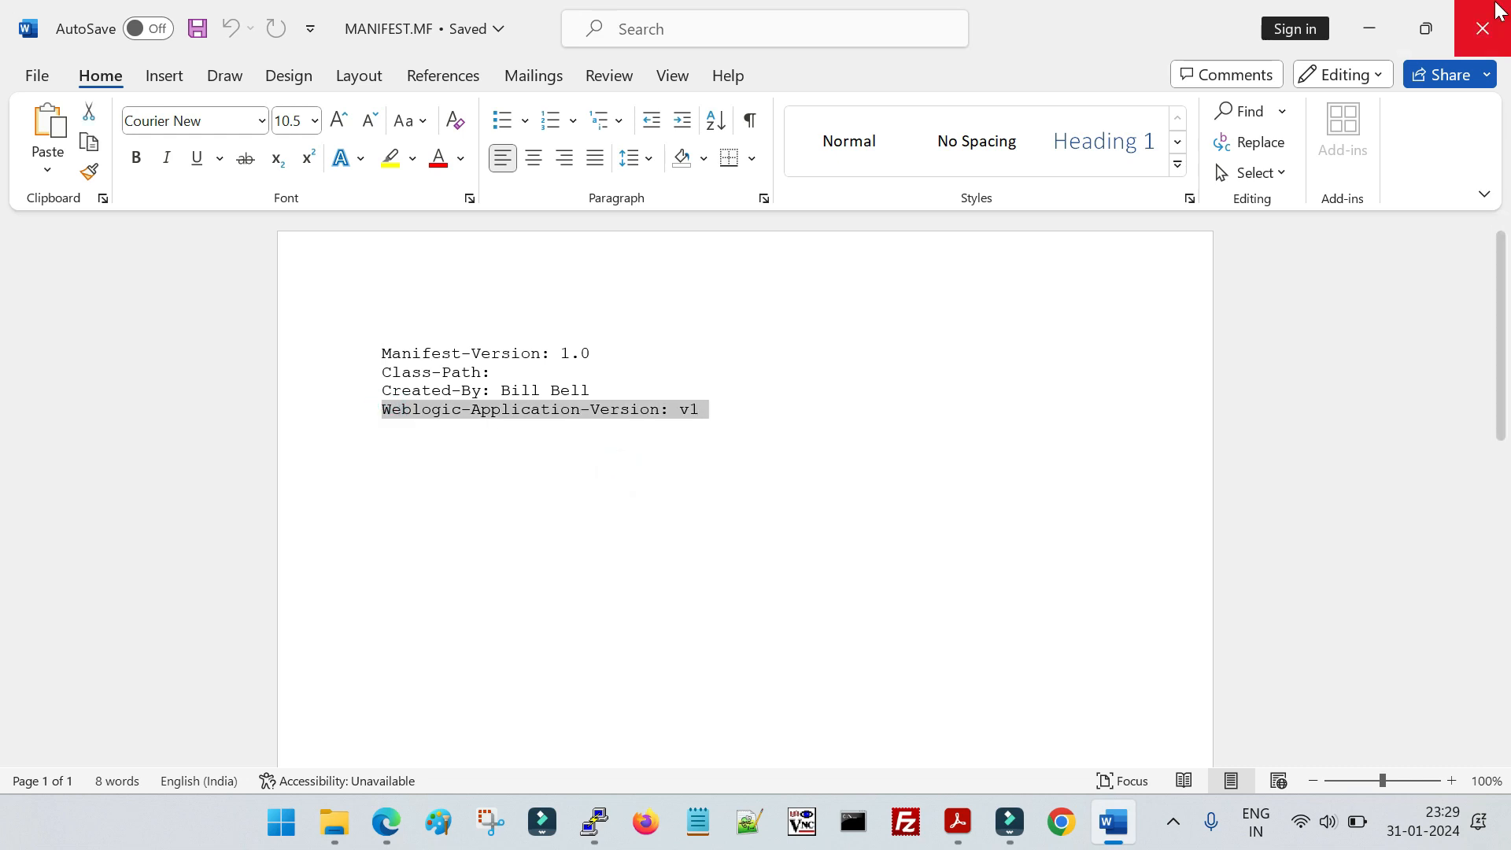
pyautogui.click(1482, 28)
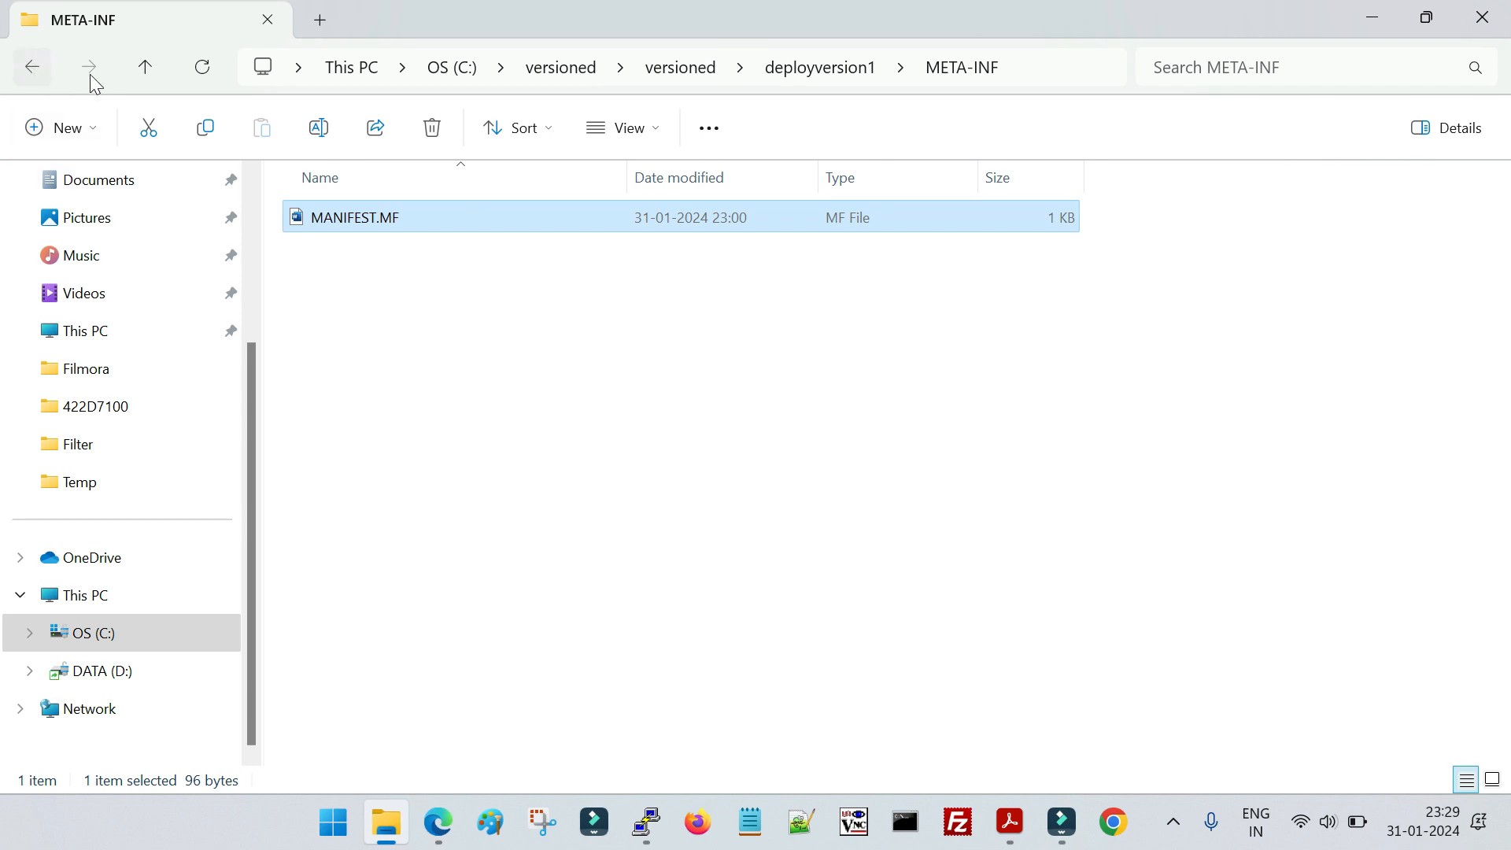
# Go back to the nested versioned folder and open MANIFEST.MF from deployversion2's META-INF folder in Word
pyautogui.click(32, 67)
pyautogui.click(689, 74)
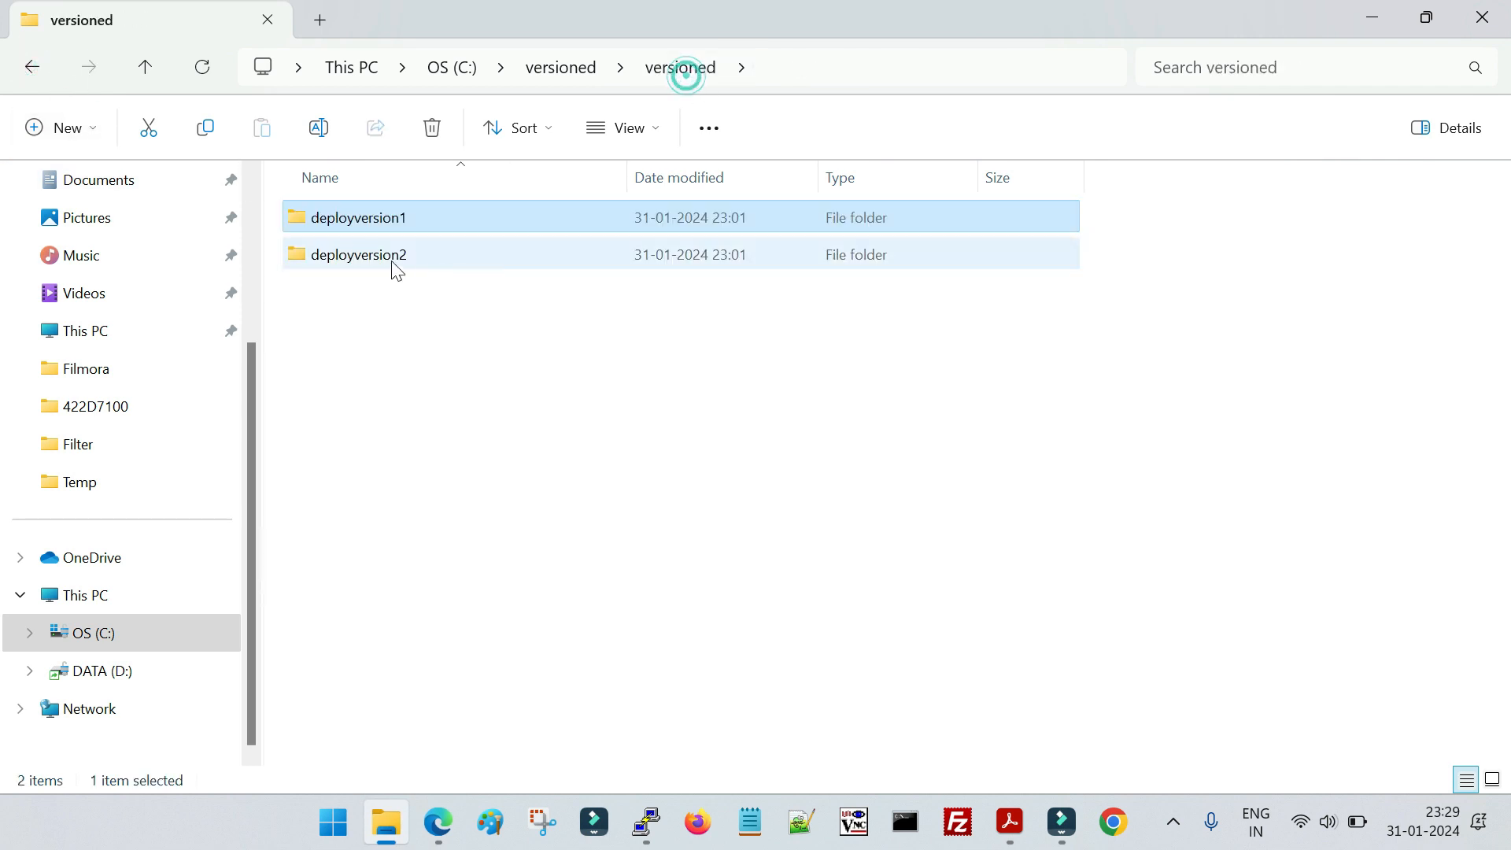
pyautogui.doubleClick(391, 254)
pyautogui.doubleClick(362, 228)
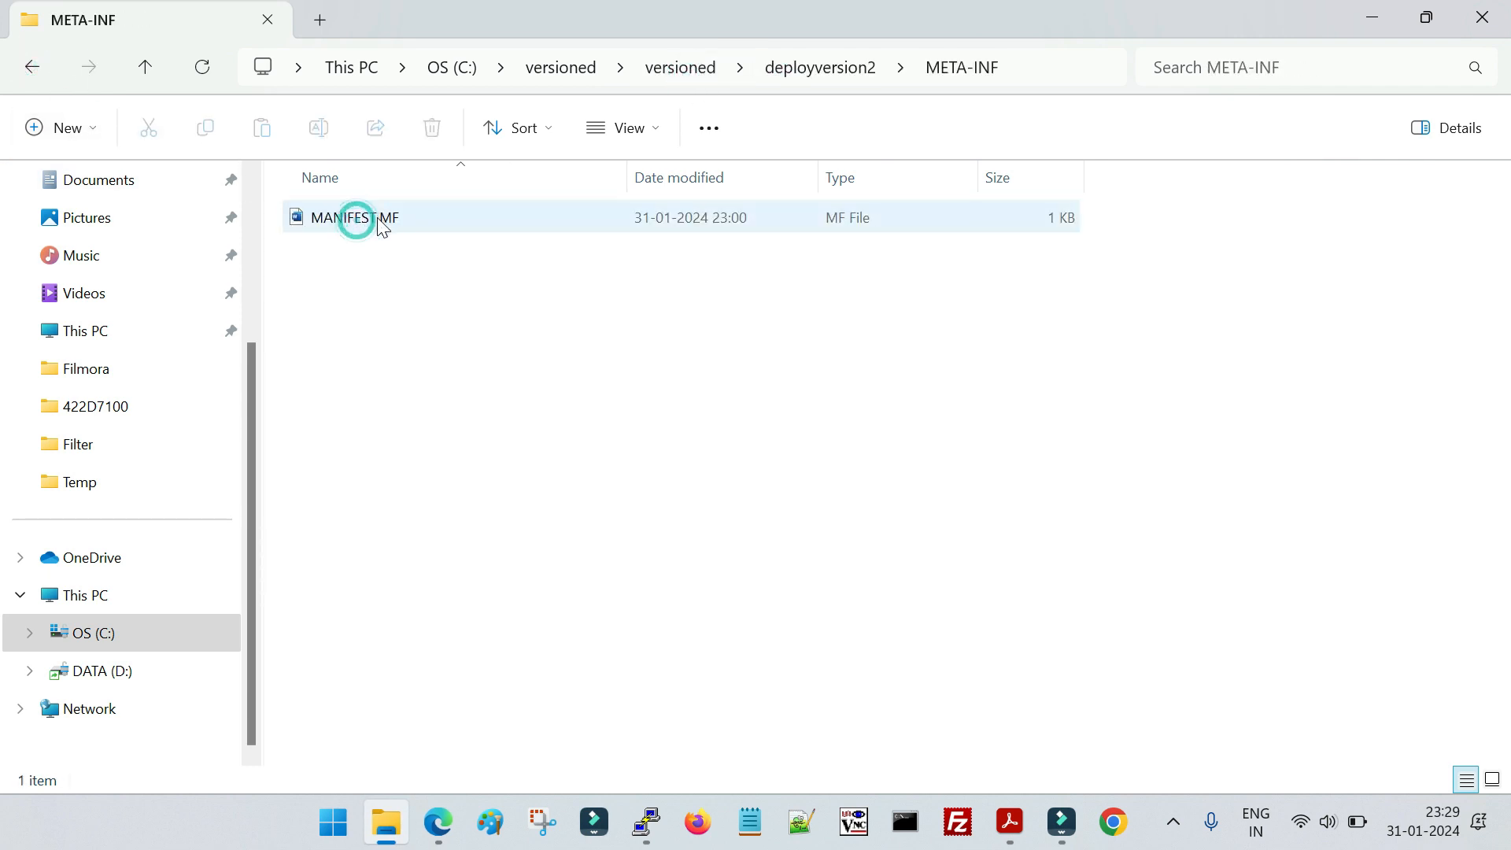
pyautogui.doubleClick(376, 218)
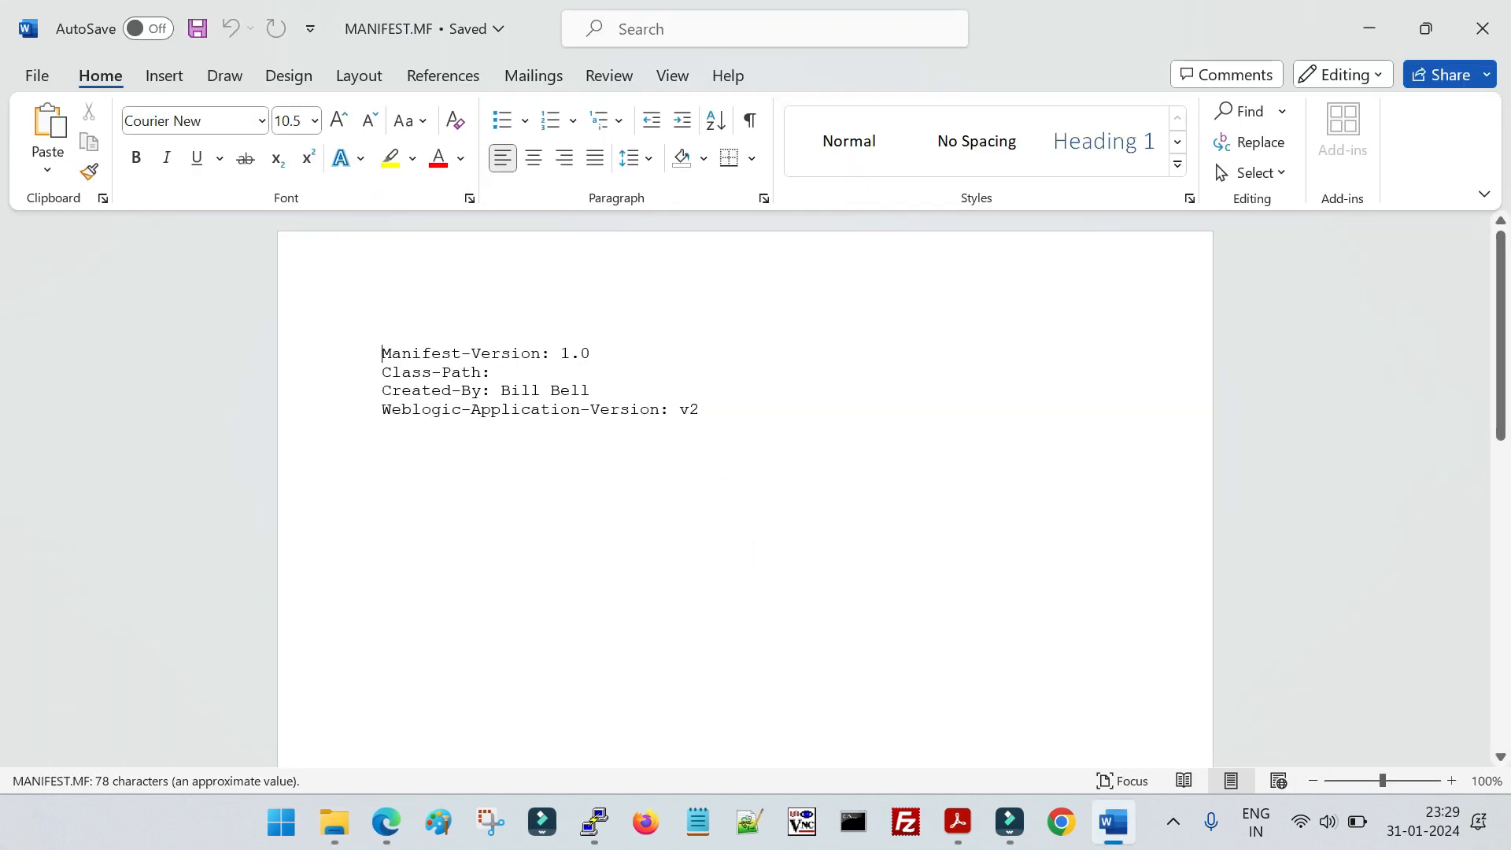
# Examine the Weblogic-Application-Version line in deployversion2's manifest and close the document
pyautogui.moveTo(713, 410); pyautogui.dragTo(382, 411)
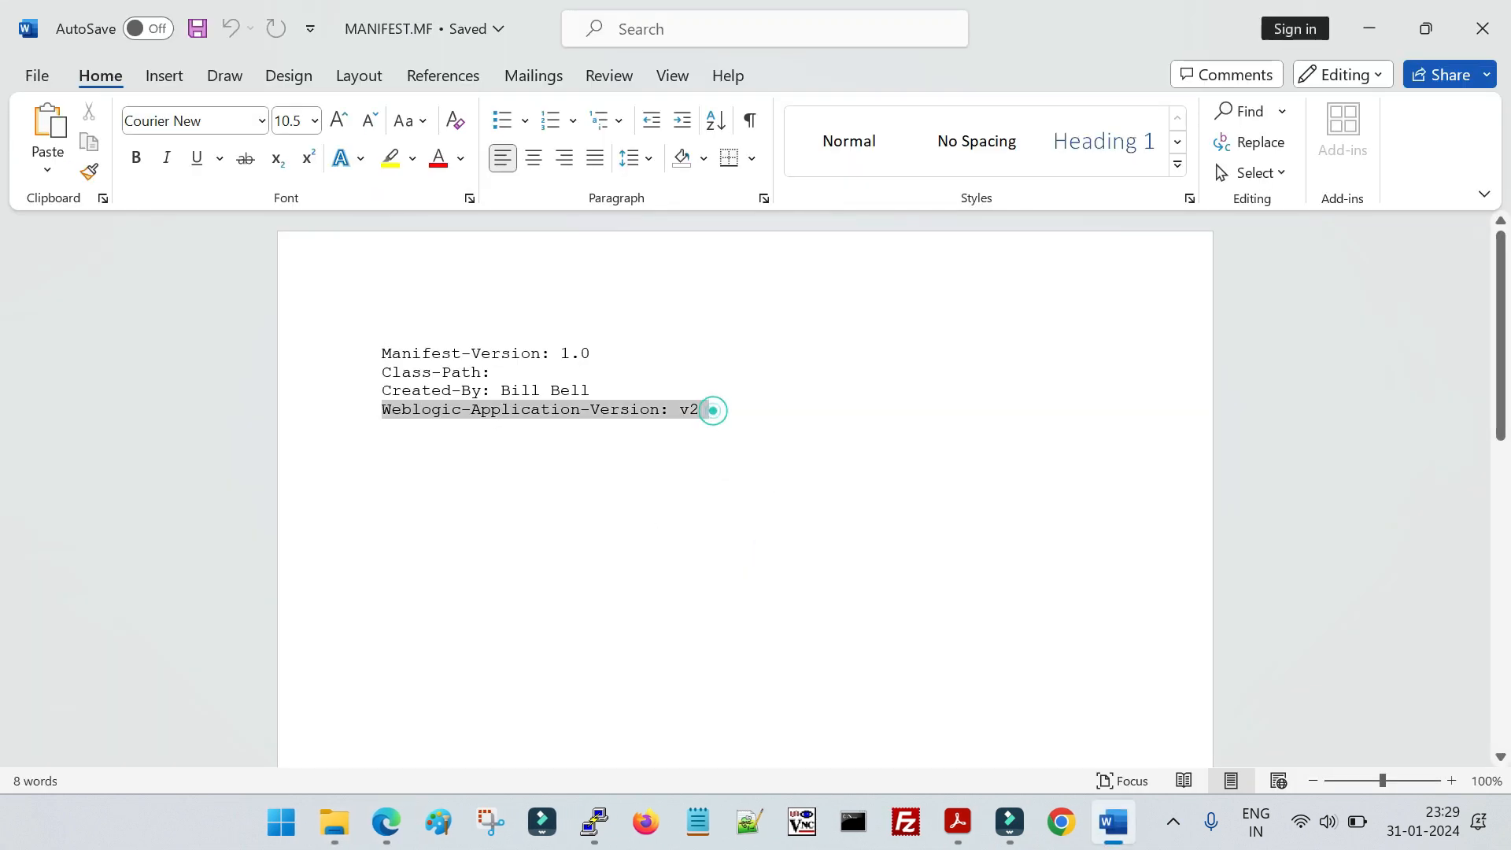
pyautogui.click(808, 422)
pyautogui.moveTo(740, 413); pyautogui.dragTo(672, 412)
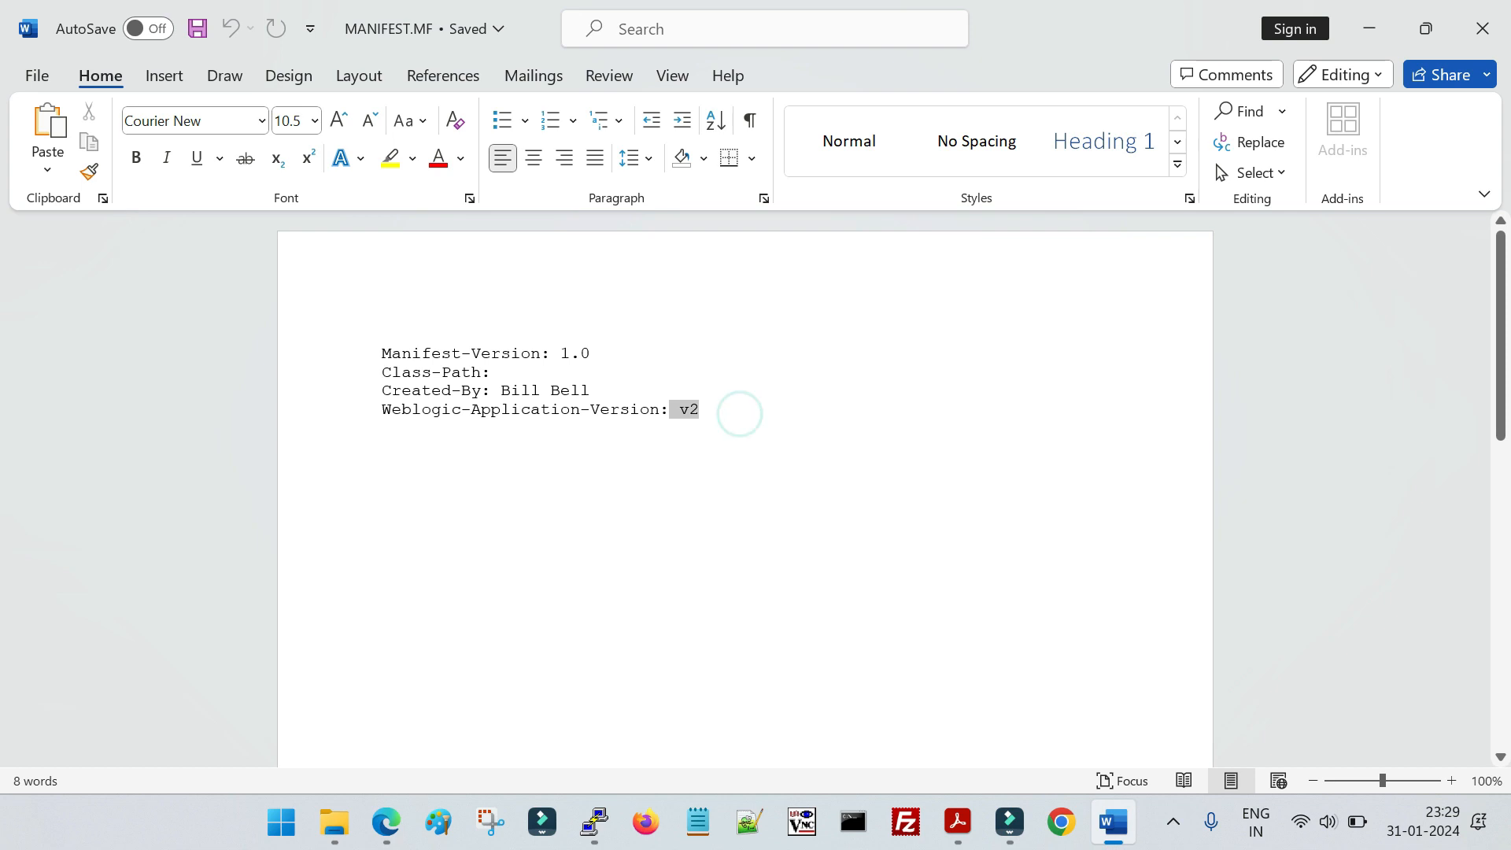
pyautogui.click(701, 472)
pyautogui.click(1483, 28)
pyautogui.click(724, 494)
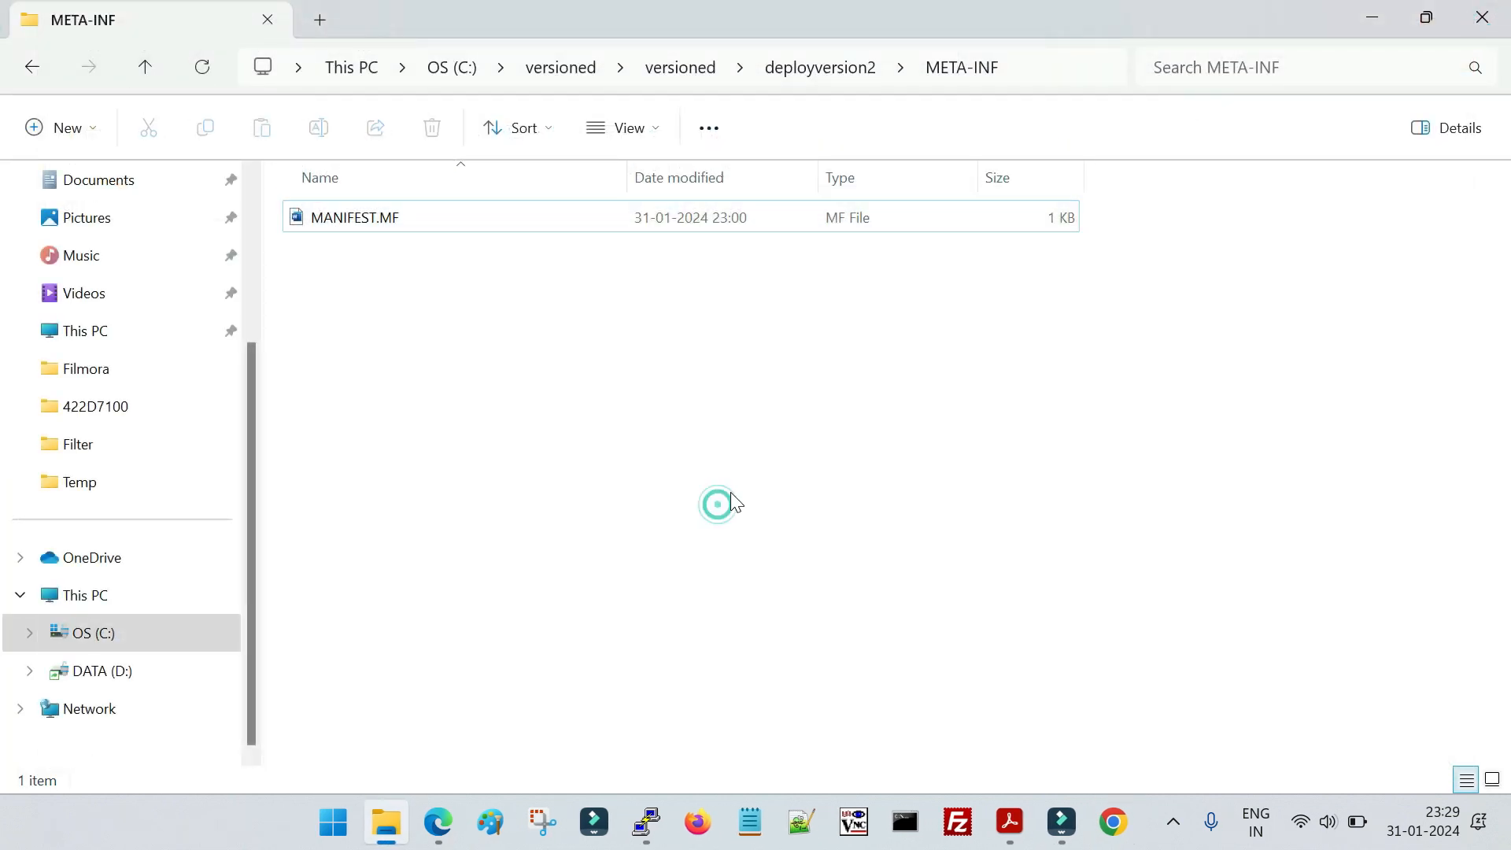
# Return to the top-level versioned folder and check the simple.war file in its deployversion1 folder
pyautogui.click(681, 68)
pyautogui.moveTo(533, 406); pyautogui.dragTo(389, 209)
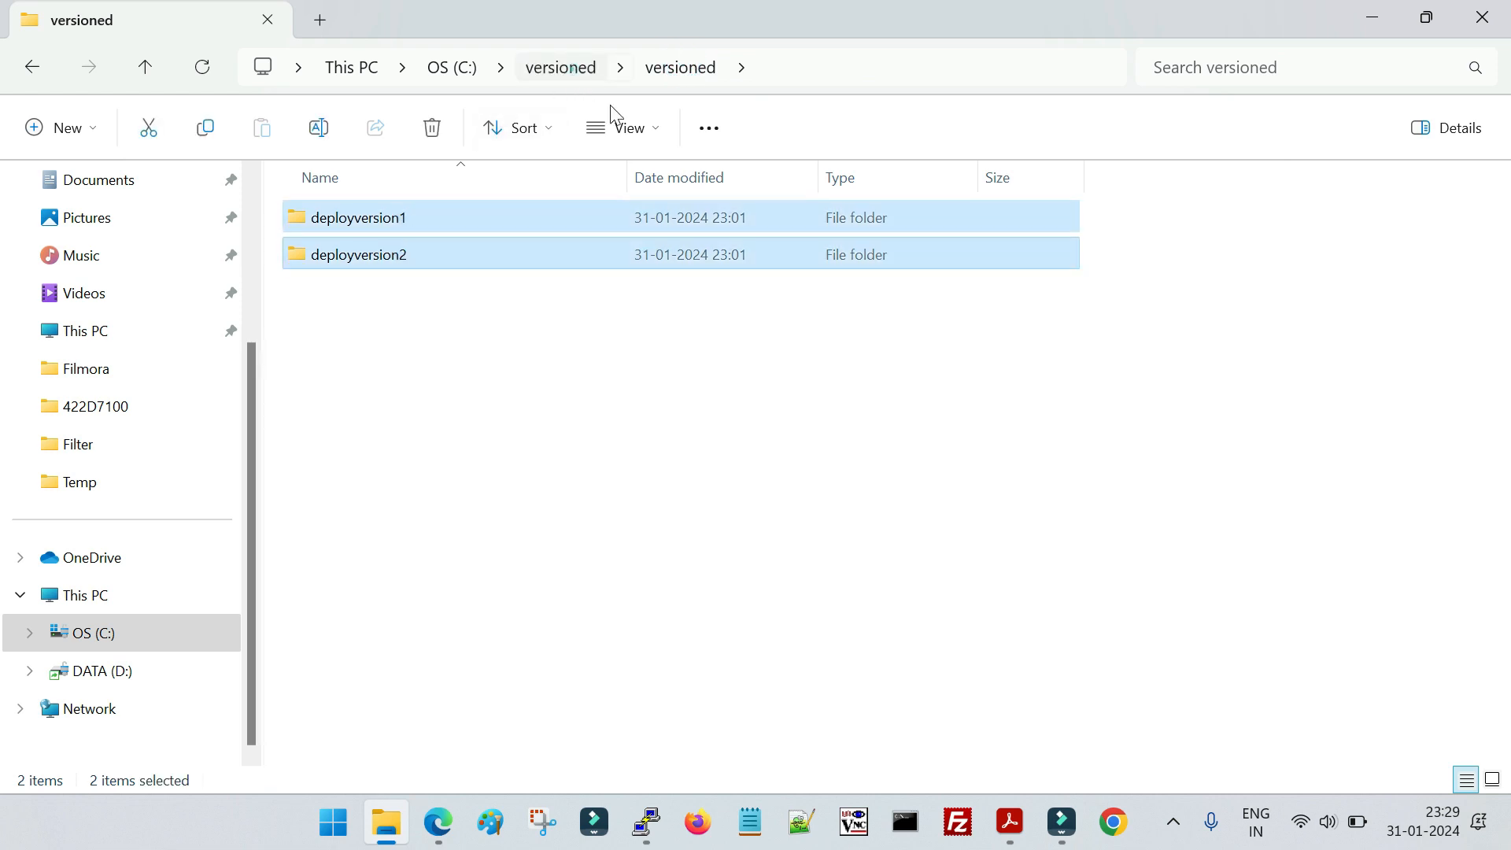
pyautogui.click(565, 68)
pyautogui.doubleClick(367, 224)
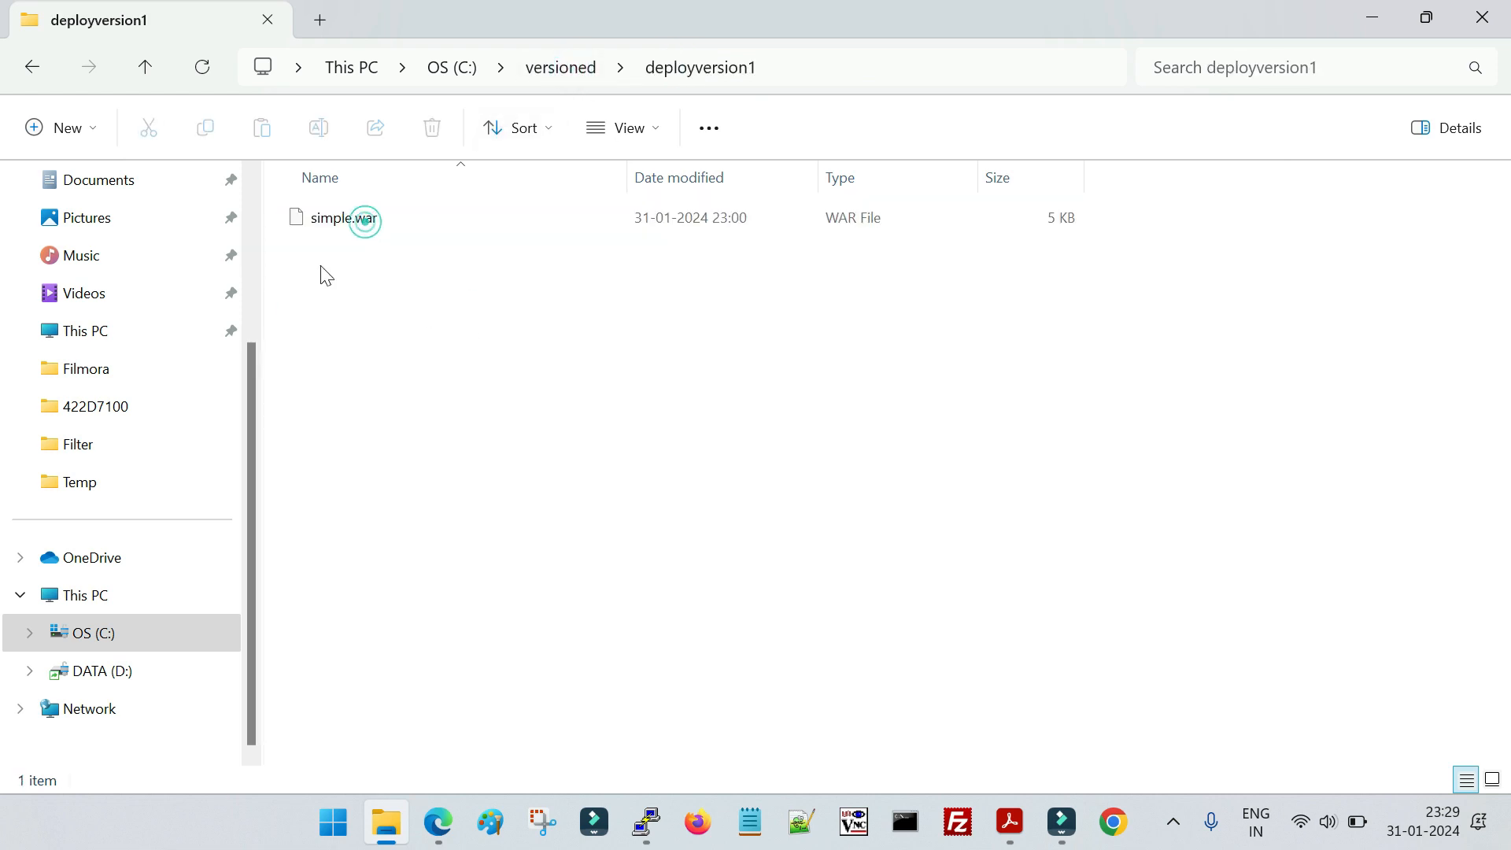
pyautogui.click(337, 226)
pyautogui.click(27, 68)
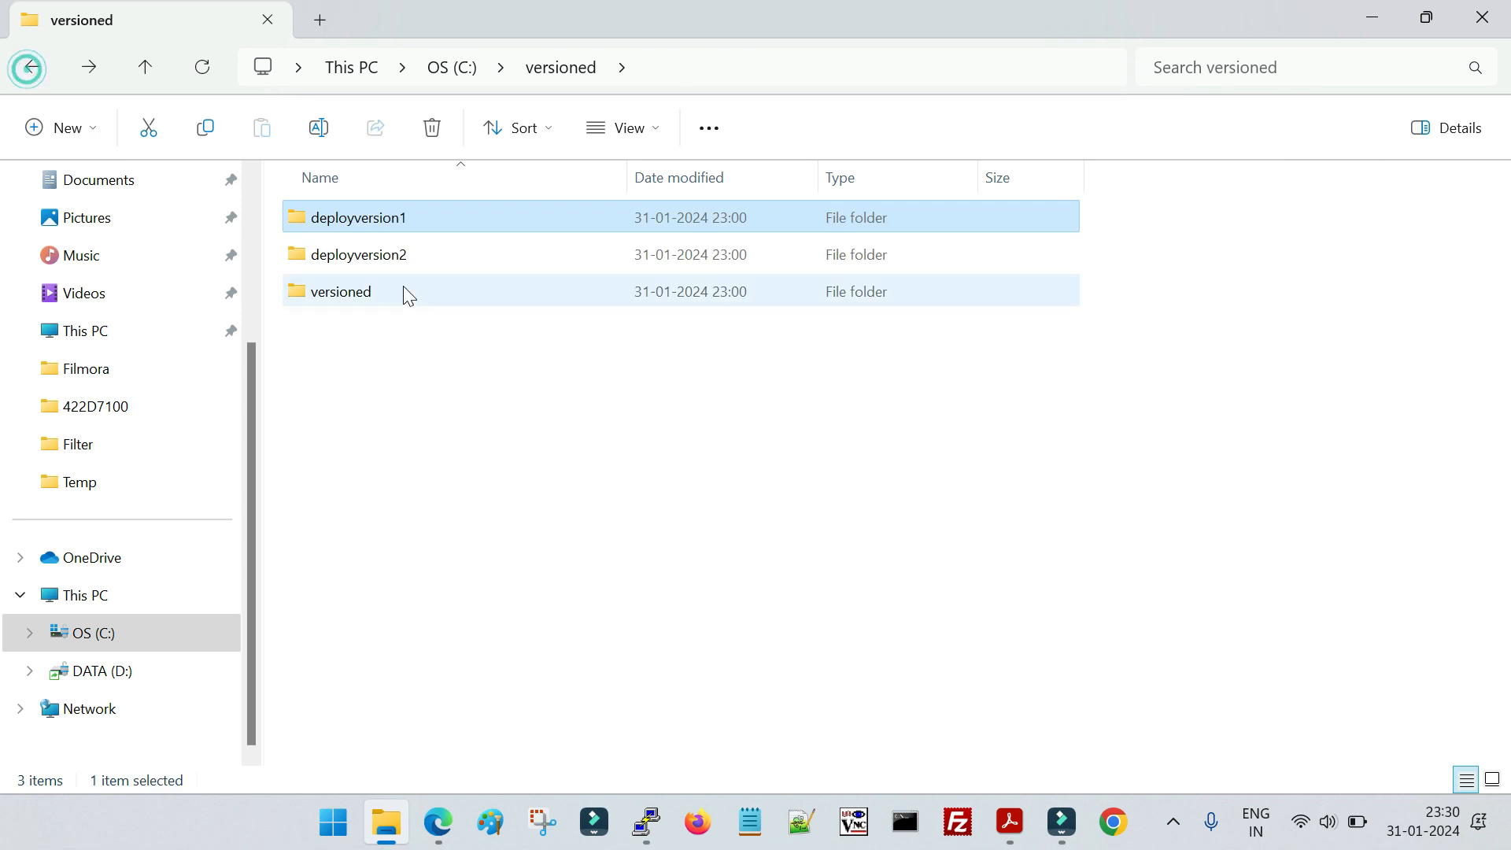
# Check the contents of the deployversion1 and deployversion2 folders in the top-level versioned folder
pyautogui.doubleClick(398, 223)
pyautogui.click(30, 70)
pyautogui.doubleClick(368, 256)
pyautogui.click(29, 77)
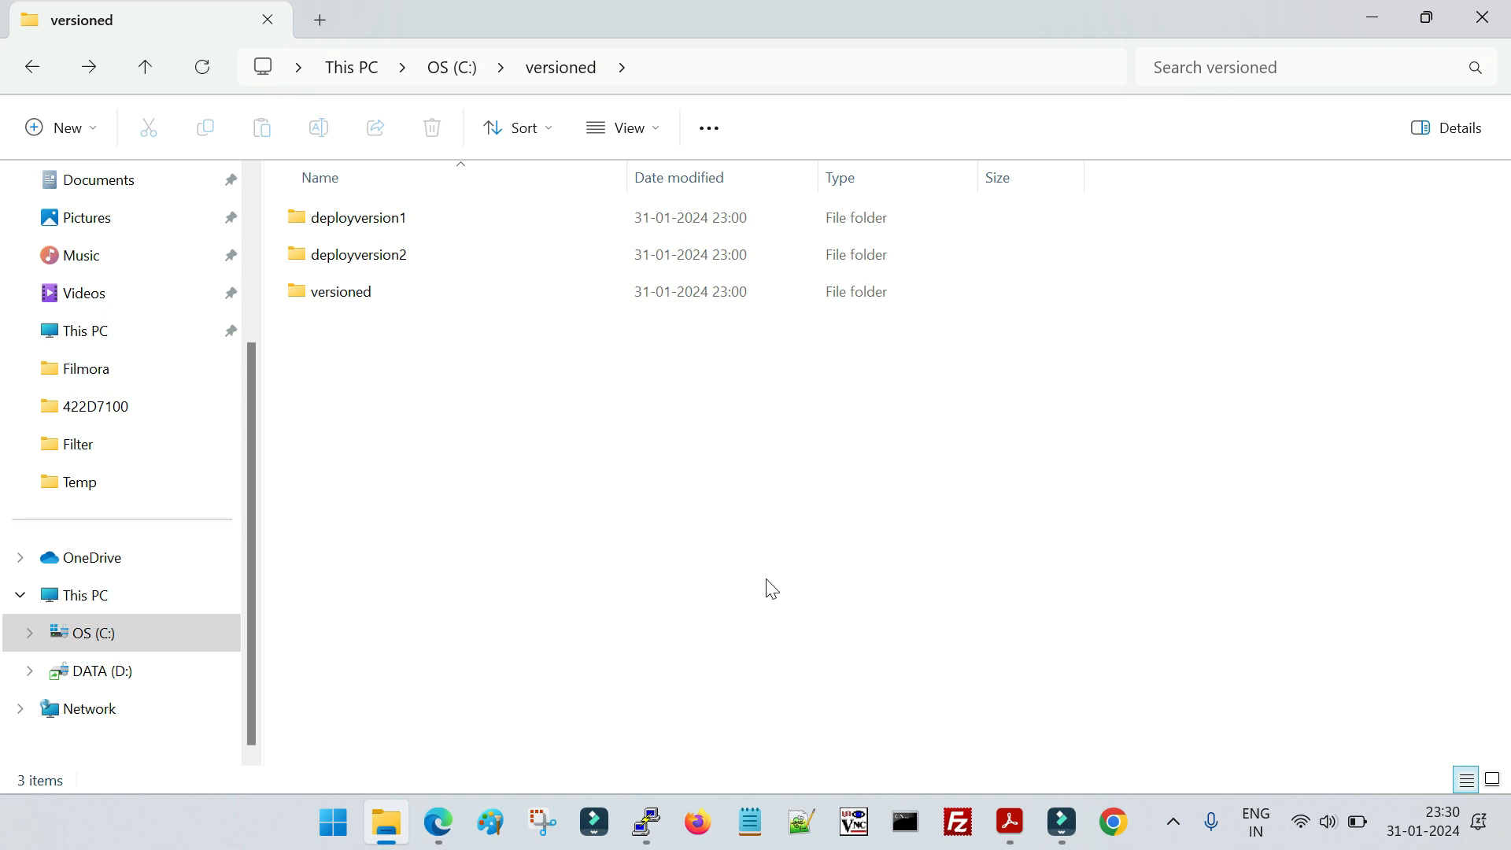
# Switch to the WebLogic console in Edge, check the server states, and open the domain's deployments summary
pyautogui.click(438, 822)
pyautogui.click(88, 369)
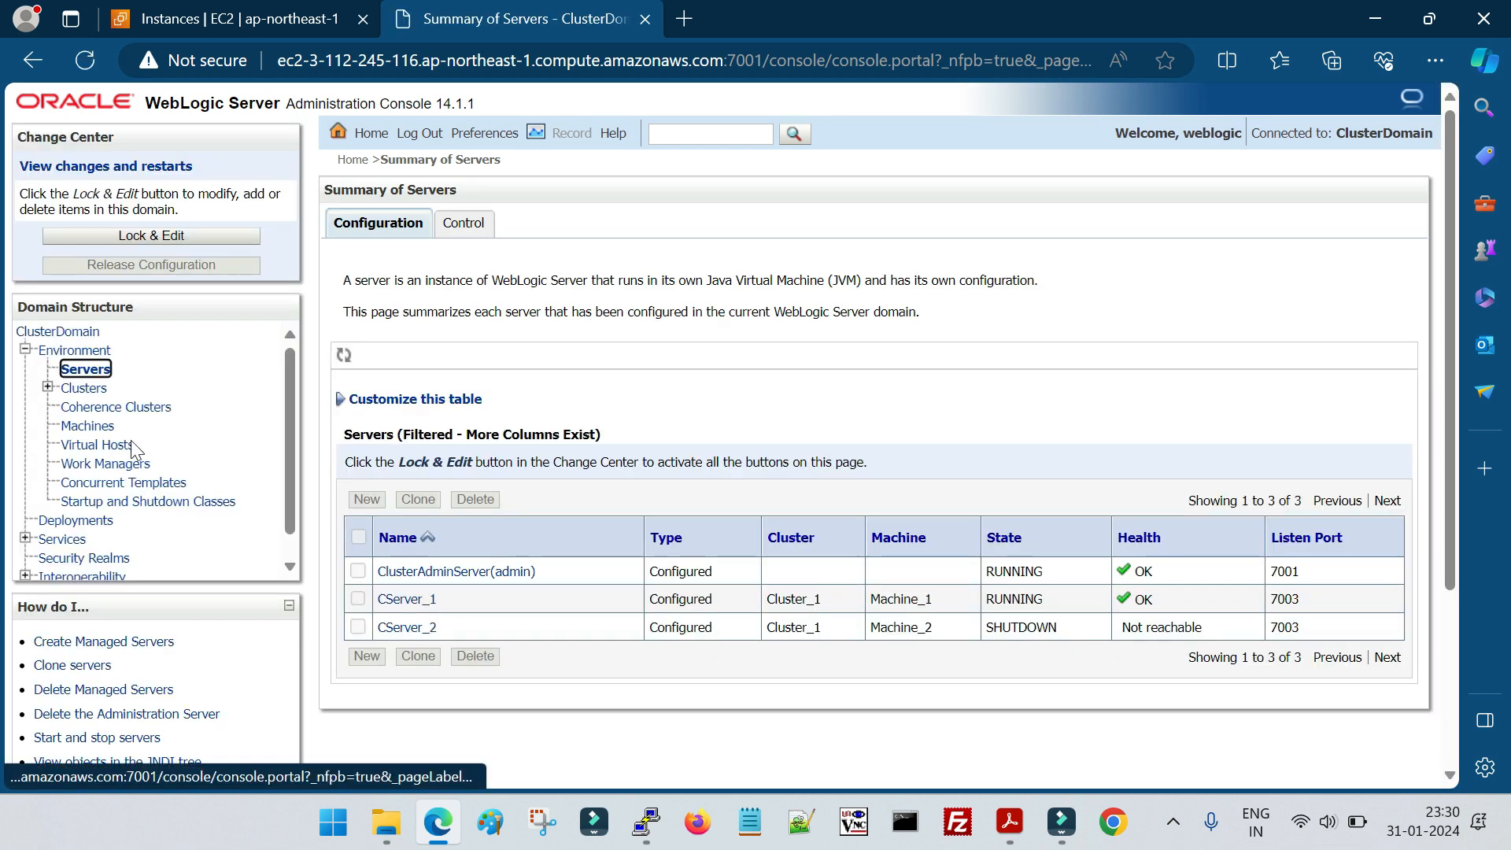
pyautogui.click(79, 521)
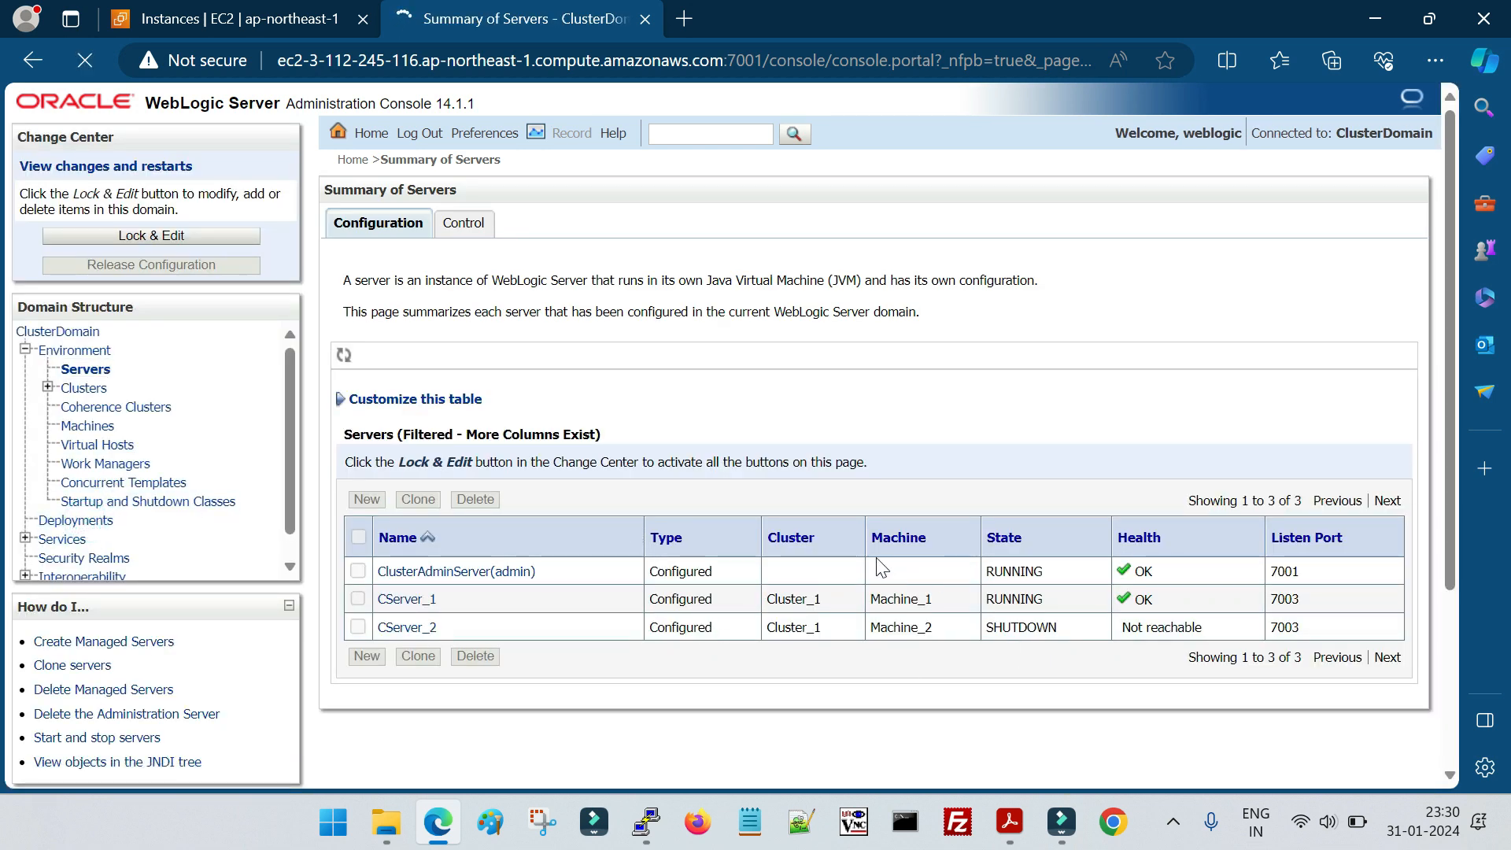
# Examine the "Deploy V1 version from Console" section of the lab PDF in Acrobat and return to the WebLogic console
pyautogui.click(1010, 822)
pyautogui.scroll(-5, 693, 620)
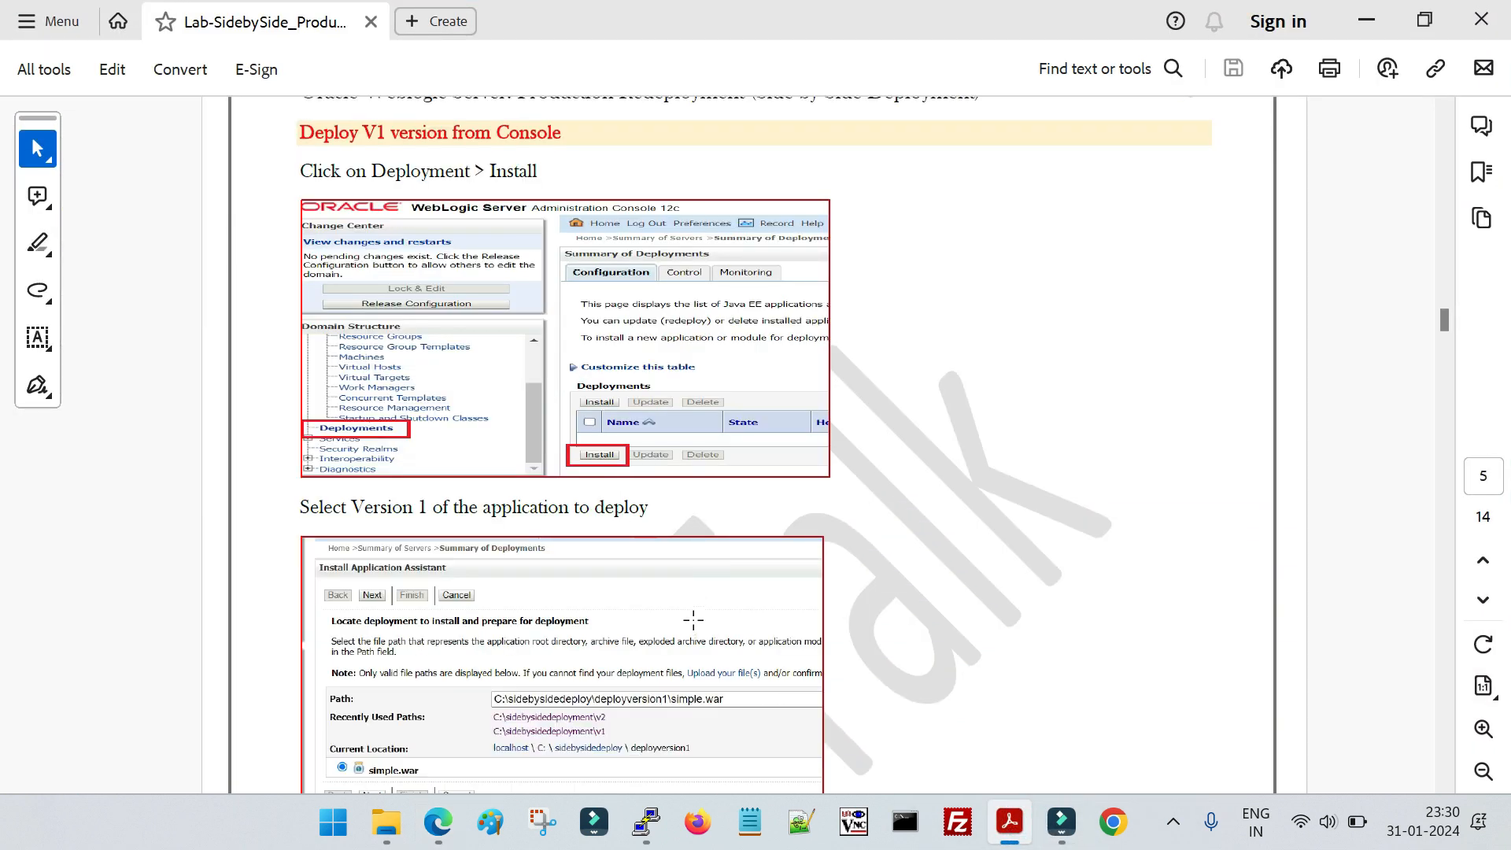
pyautogui.moveTo(309, 128); pyautogui.dragTo(564, 134)
pyautogui.click(588, 139)
pyautogui.tripleClick(589, 139)
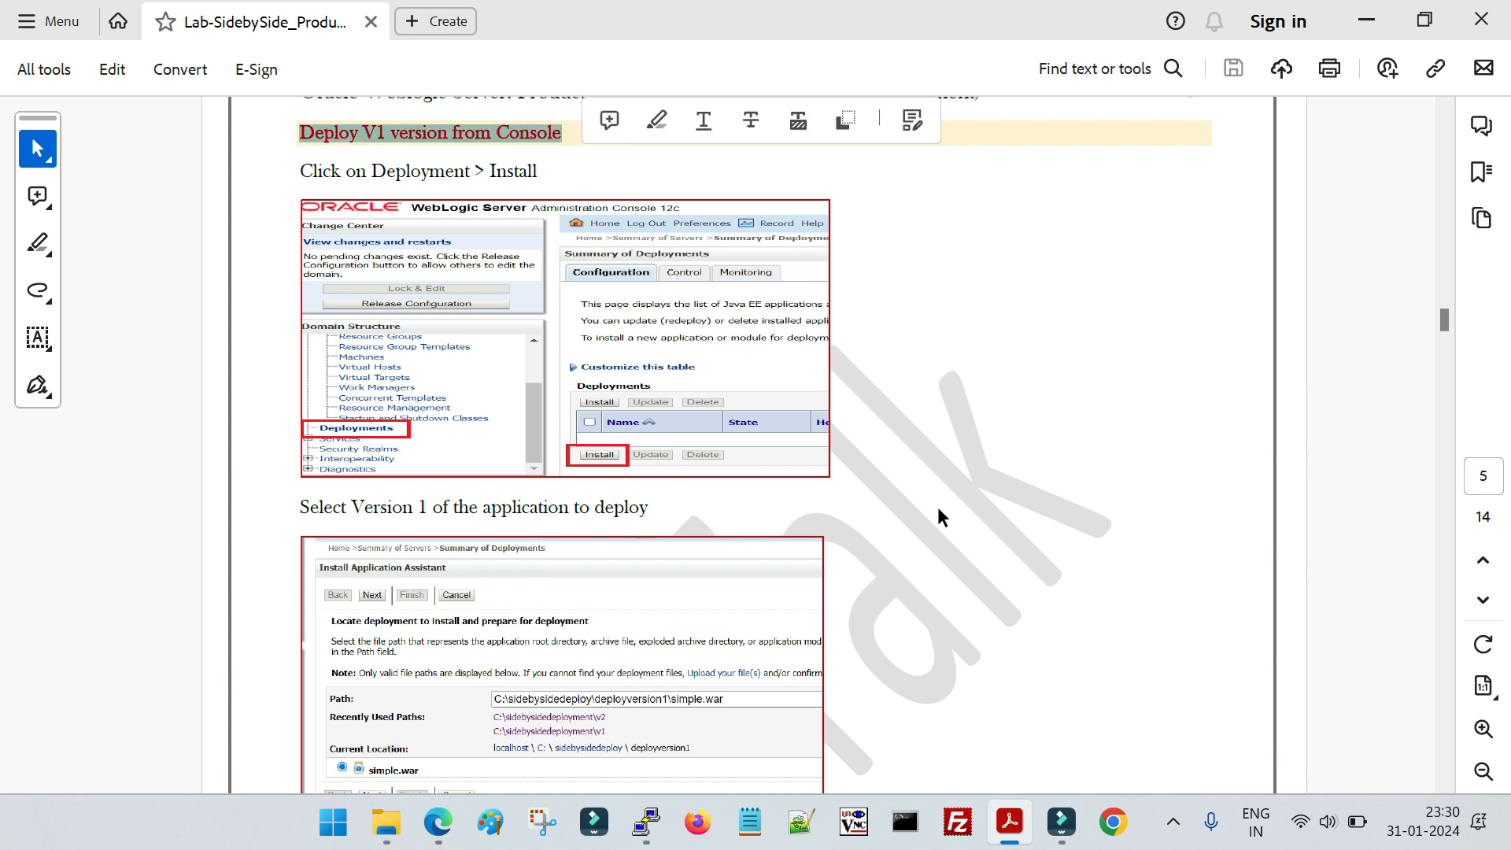
pyautogui.scroll(1, 937, 512)
pyautogui.click(439, 822)
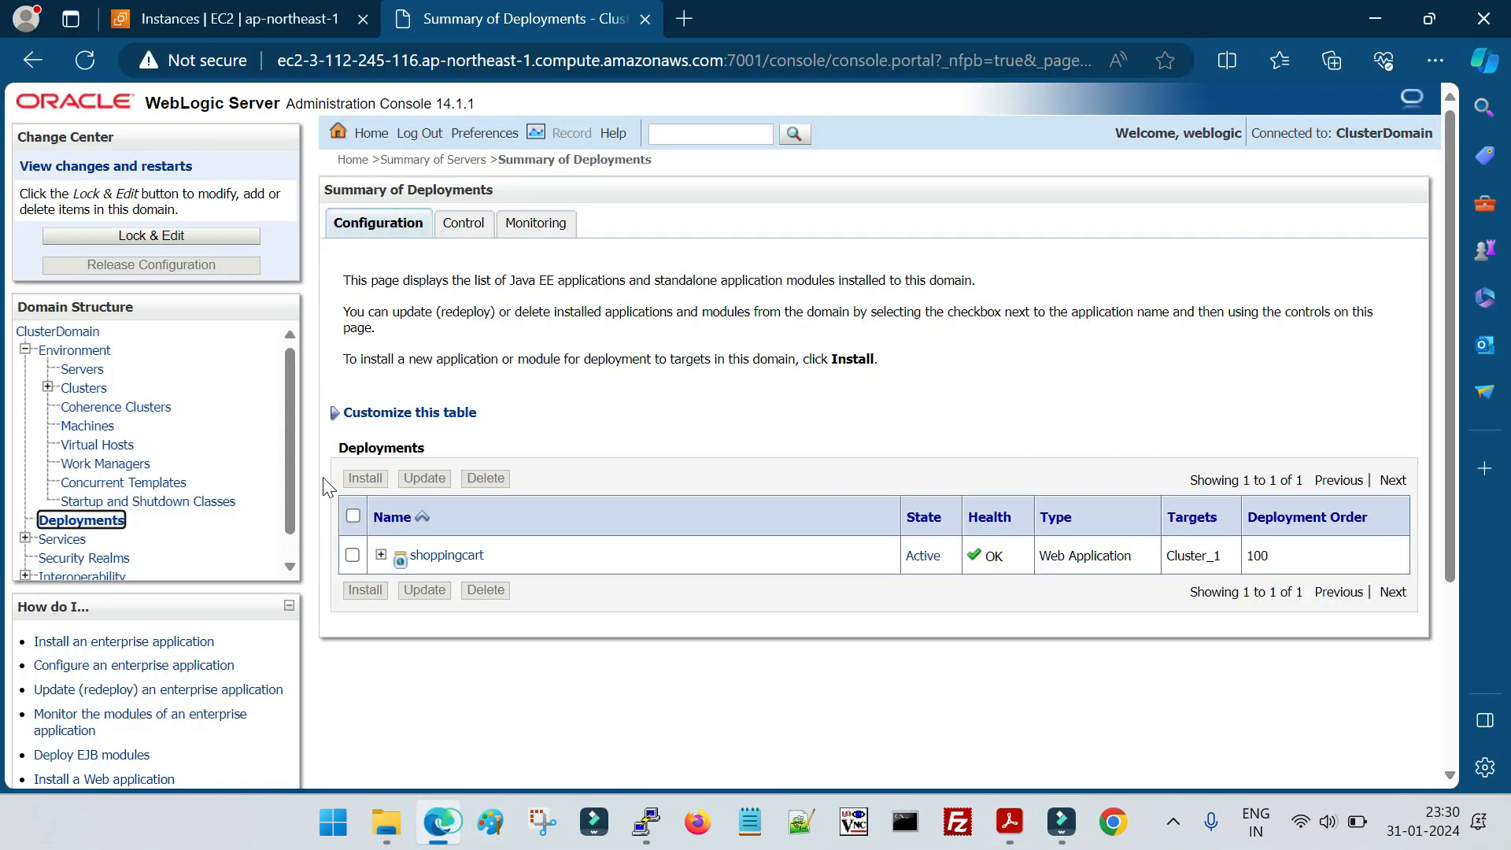
# Lock the domain configuration for editing and start installing simple.war from /home/oracle/versioned/deployversion1
pyautogui.click(130, 236)
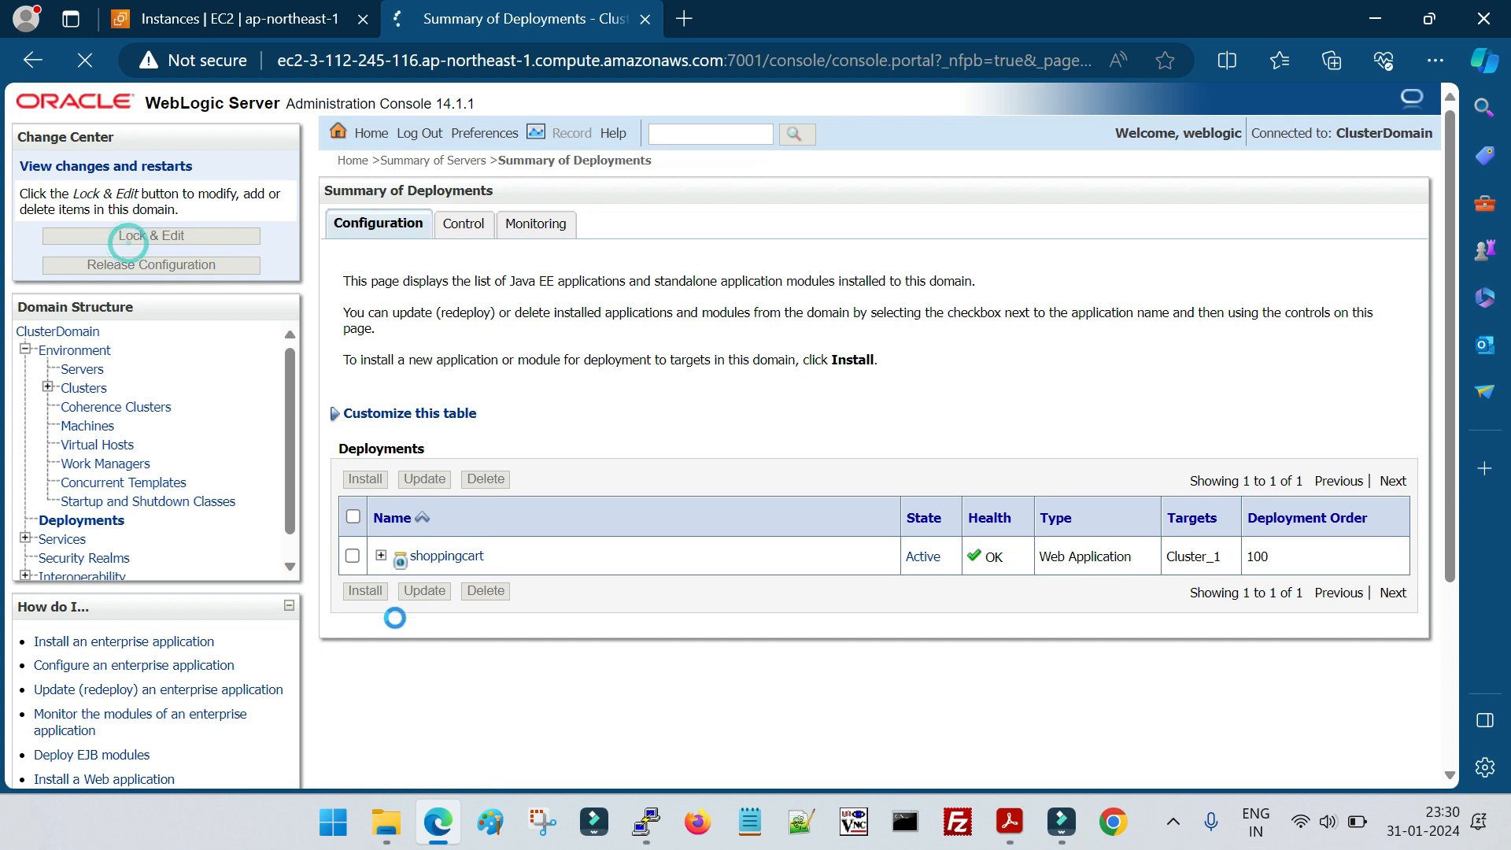
pyautogui.click(367, 590)
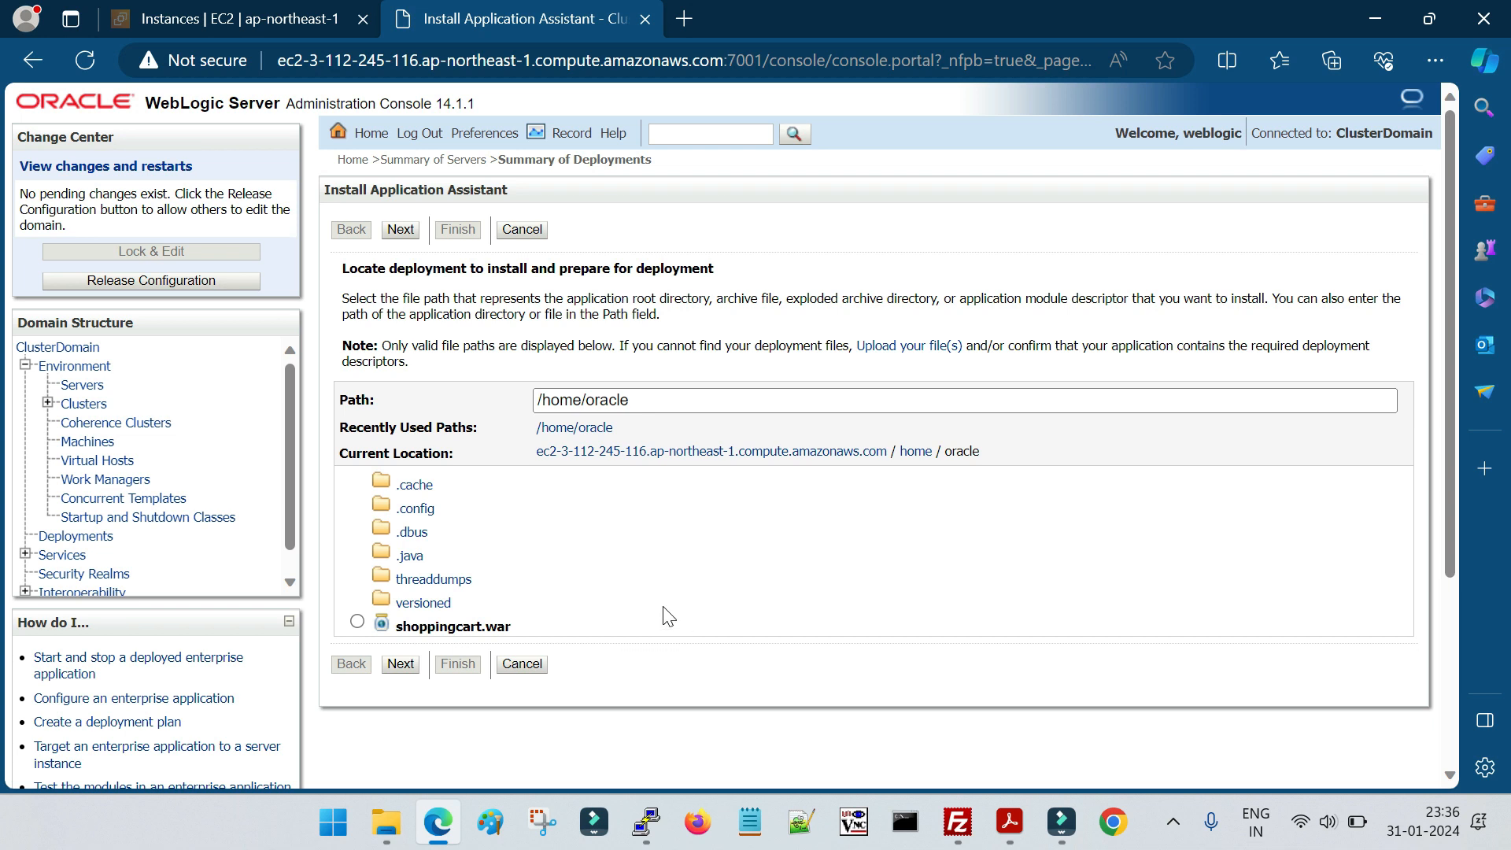
pyautogui.click(409, 603)
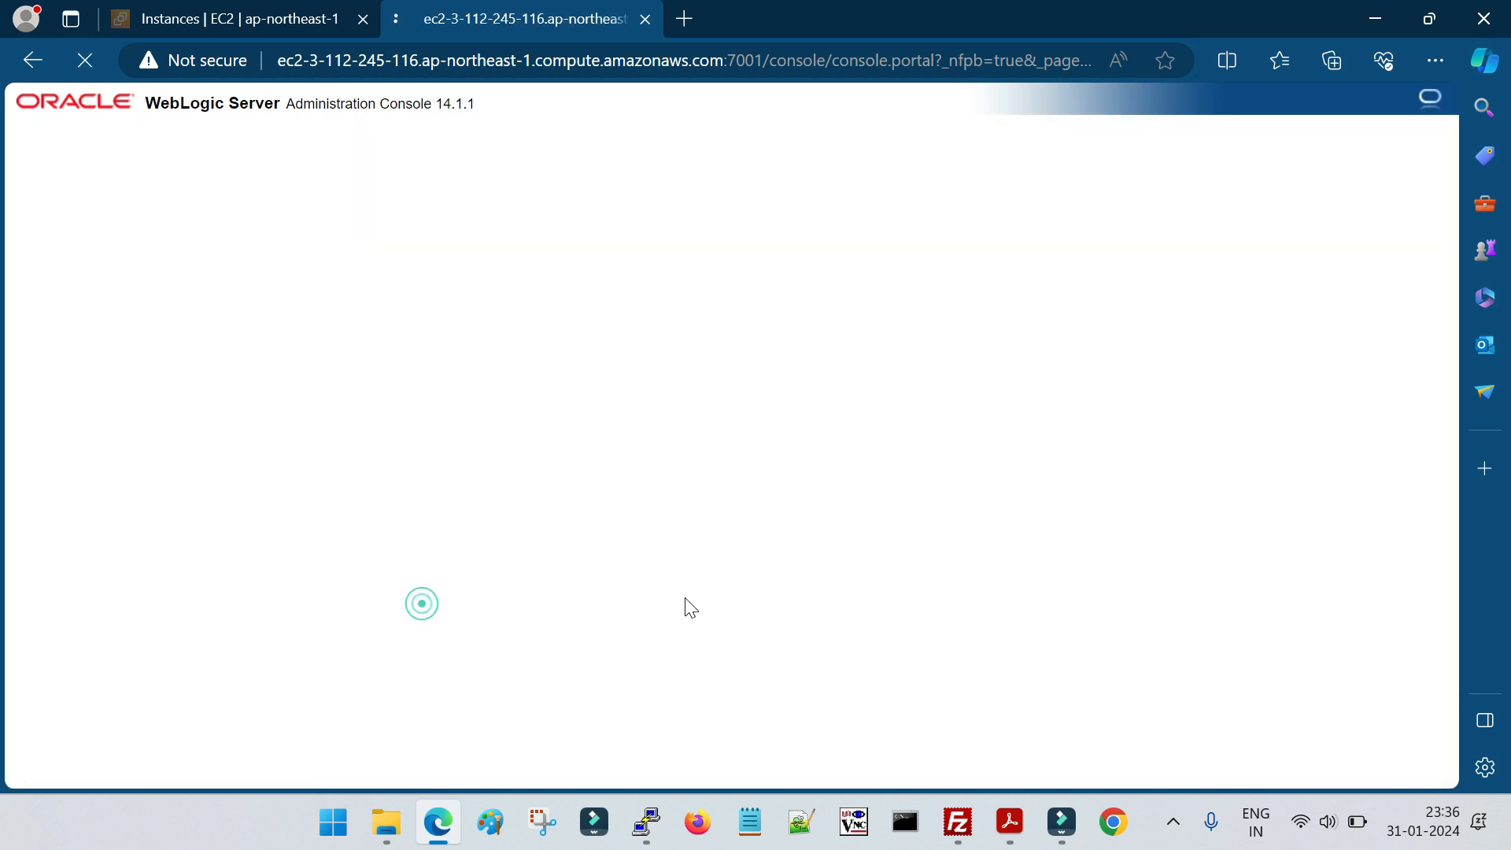
pyautogui.click(460, 486)
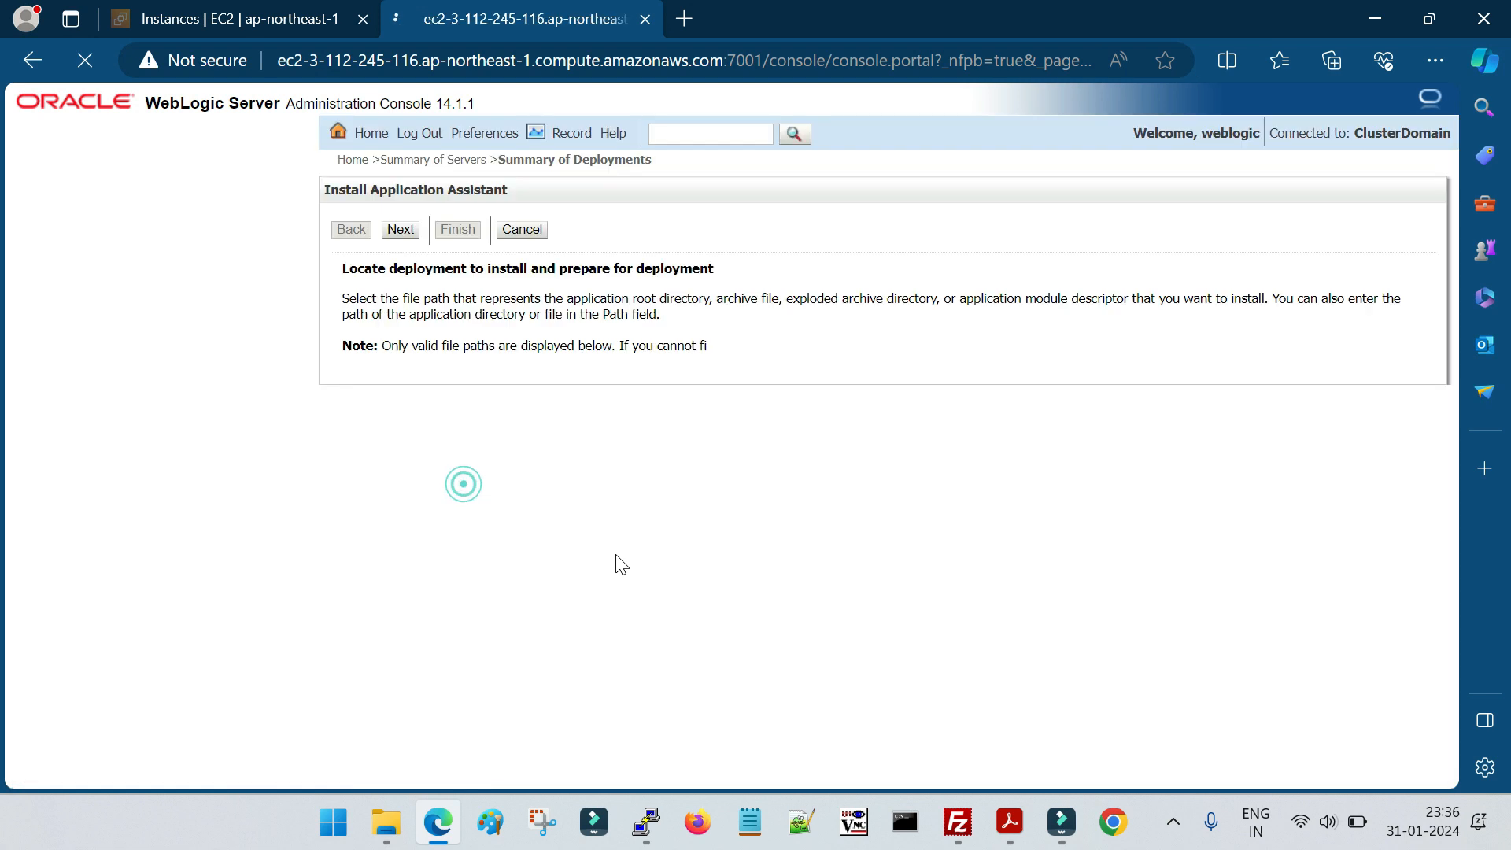
pyautogui.click(358, 480)
pyautogui.click(403, 524)
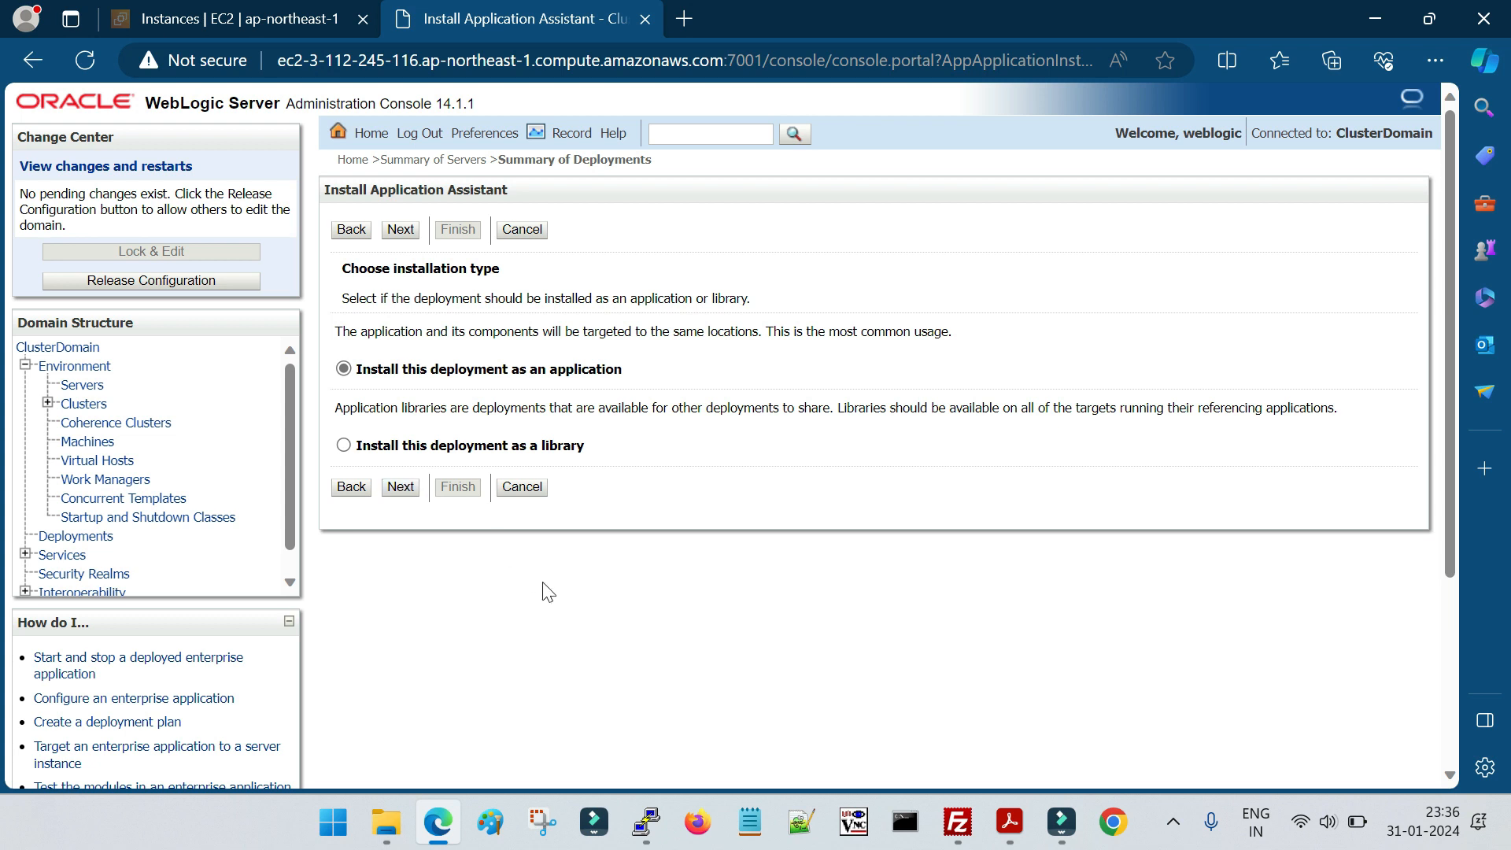
# Install the deployment as an application and target only CServer_1 within Cluster_1
pyautogui.click(401, 488)
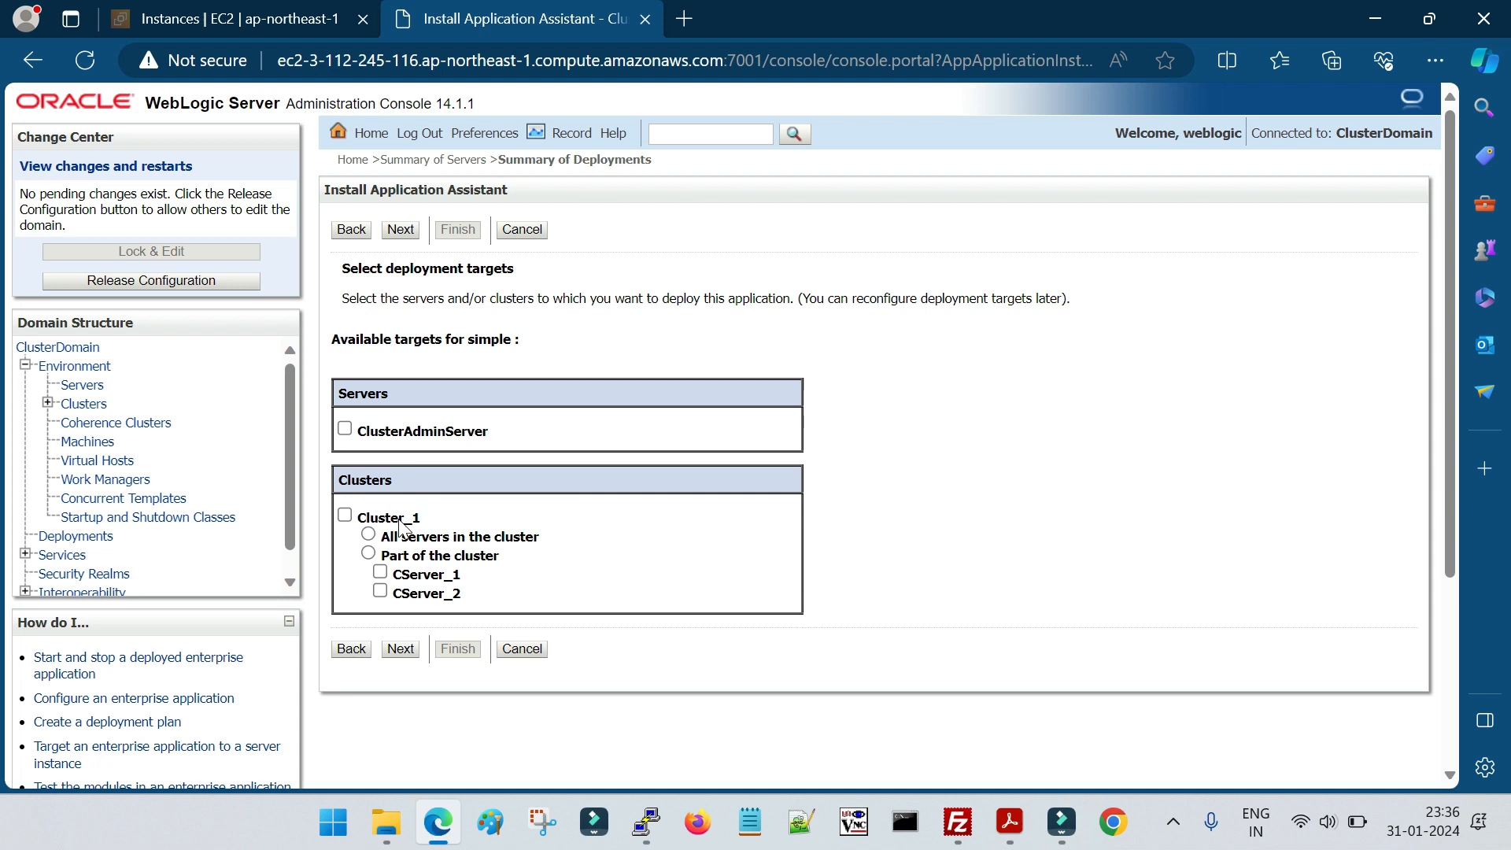
pyautogui.click(380, 572)
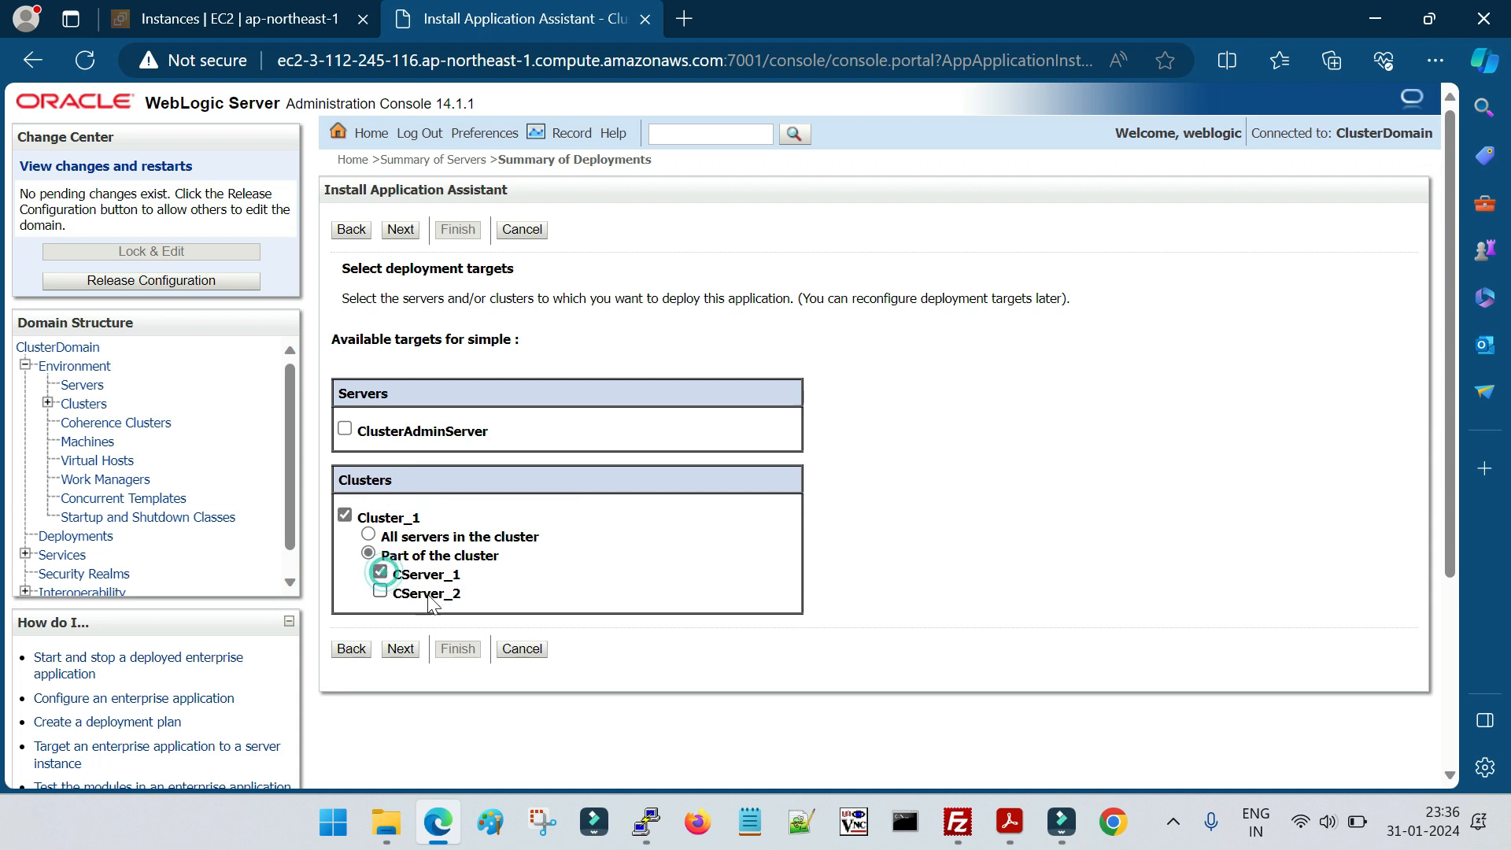
pyautogui.click(401, 649)
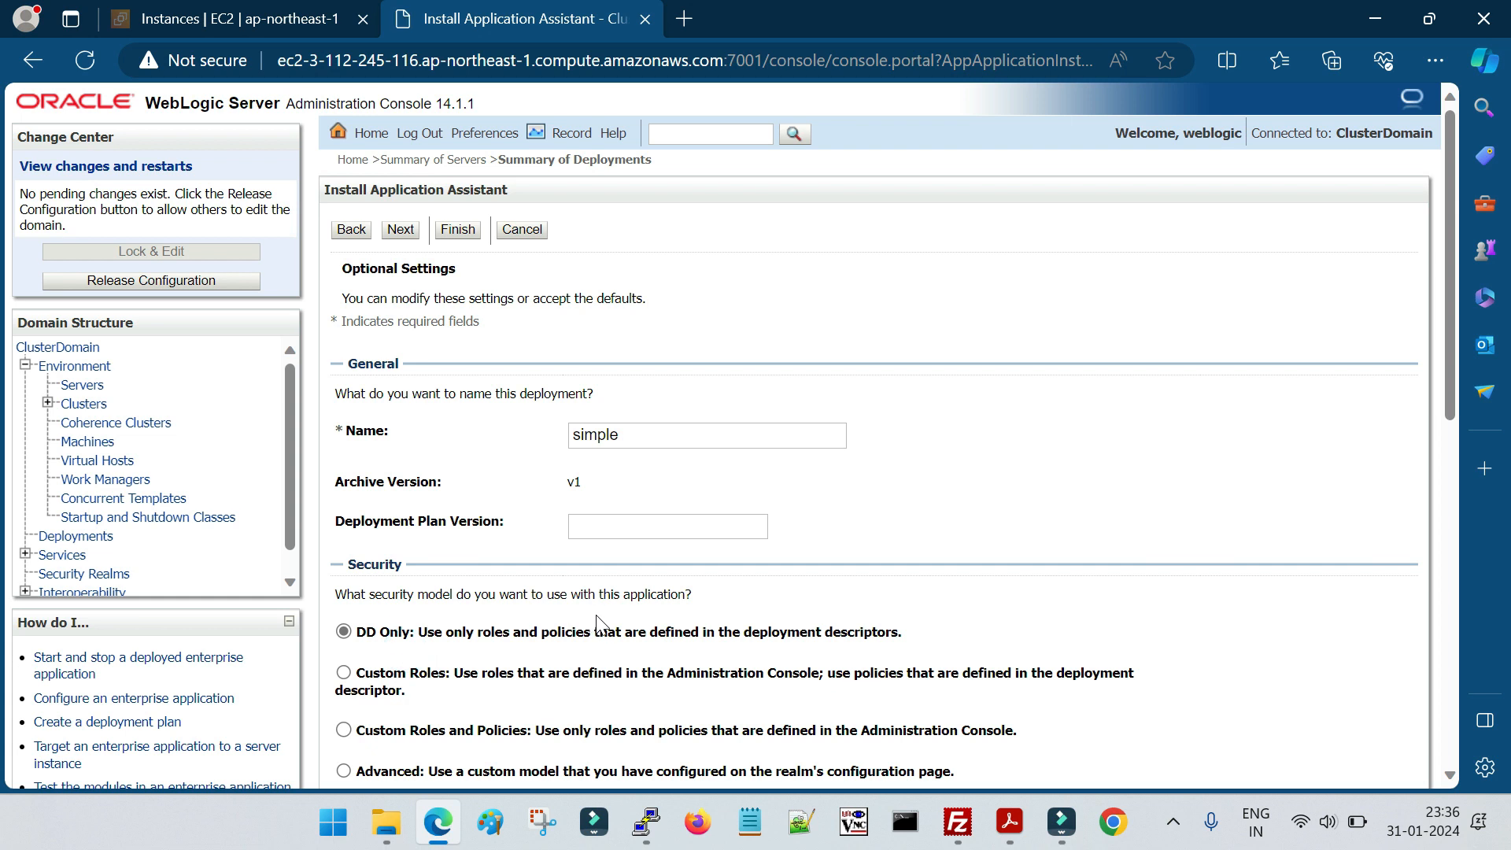
# Check the Archive Version in the optional settings and compare it with the matching page of the lab PDF in Acrobat
pyautogui.moveTo(336, 482); pyautogui.dragTo(587, 488)
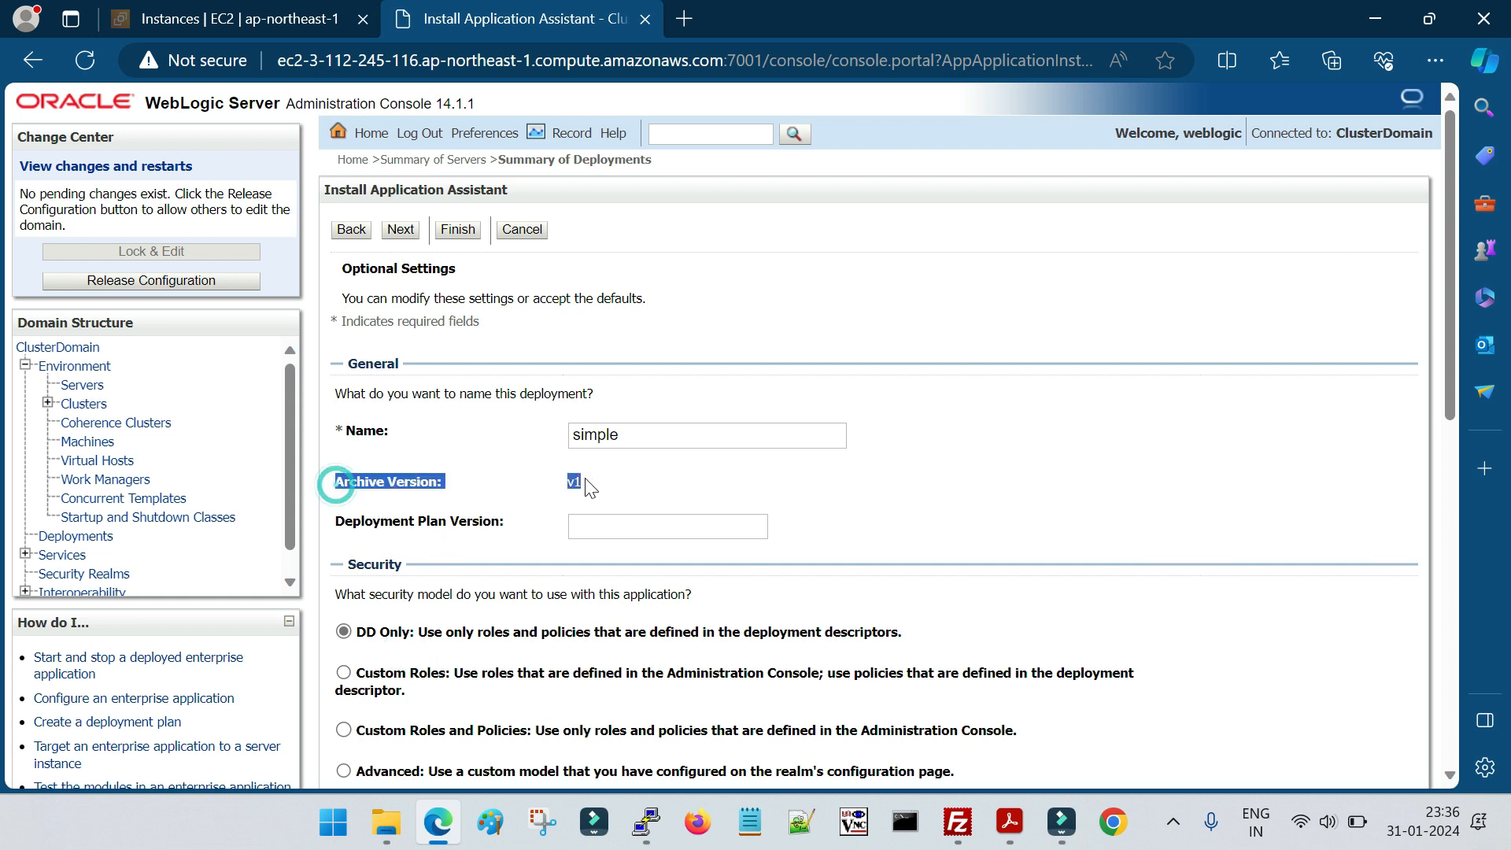
pyautogui.click(934, 671)
pyautogui.click(1011, 823)
pyautogui.scroll(-10, 736, 685)
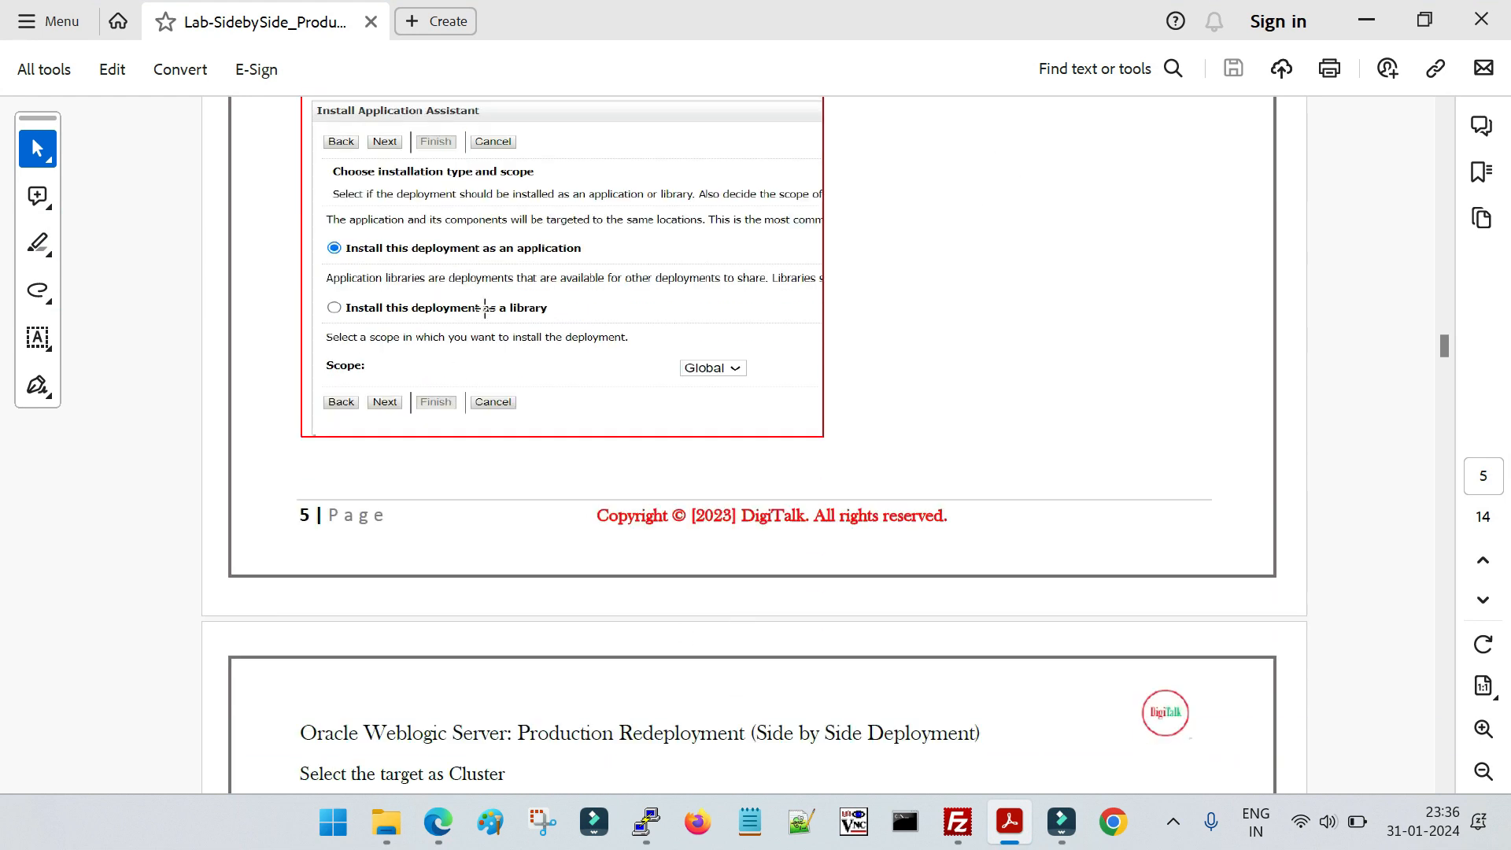
pyautogui.scroll(-15, 485, 308)
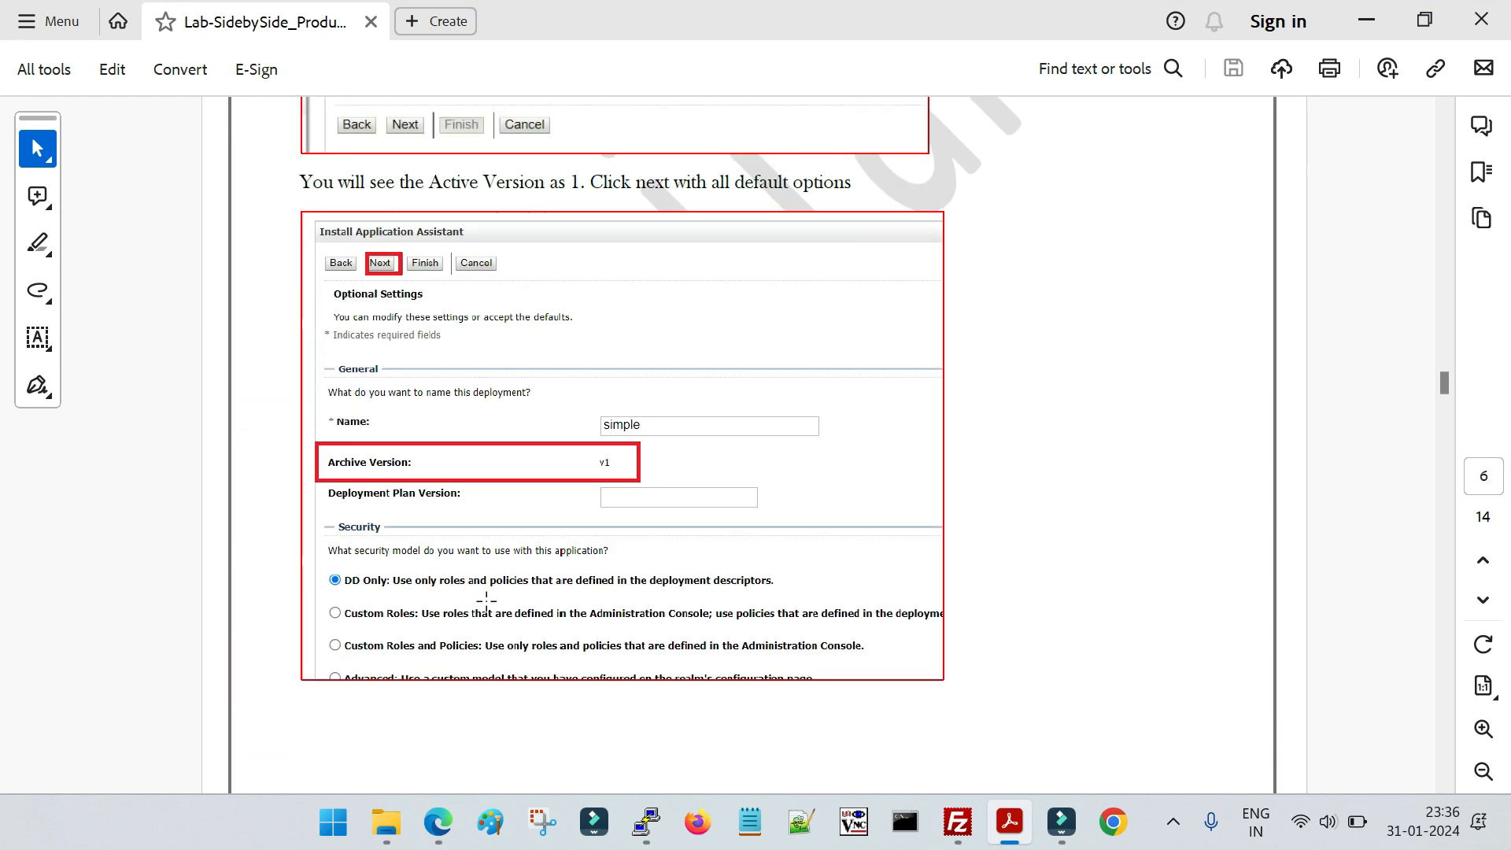
pyautogui.scroll(-2, 487, 602)
pyautogui.click(563, 344)
pyautogui.click(557, 340)
pyautogui.click(581, 347)
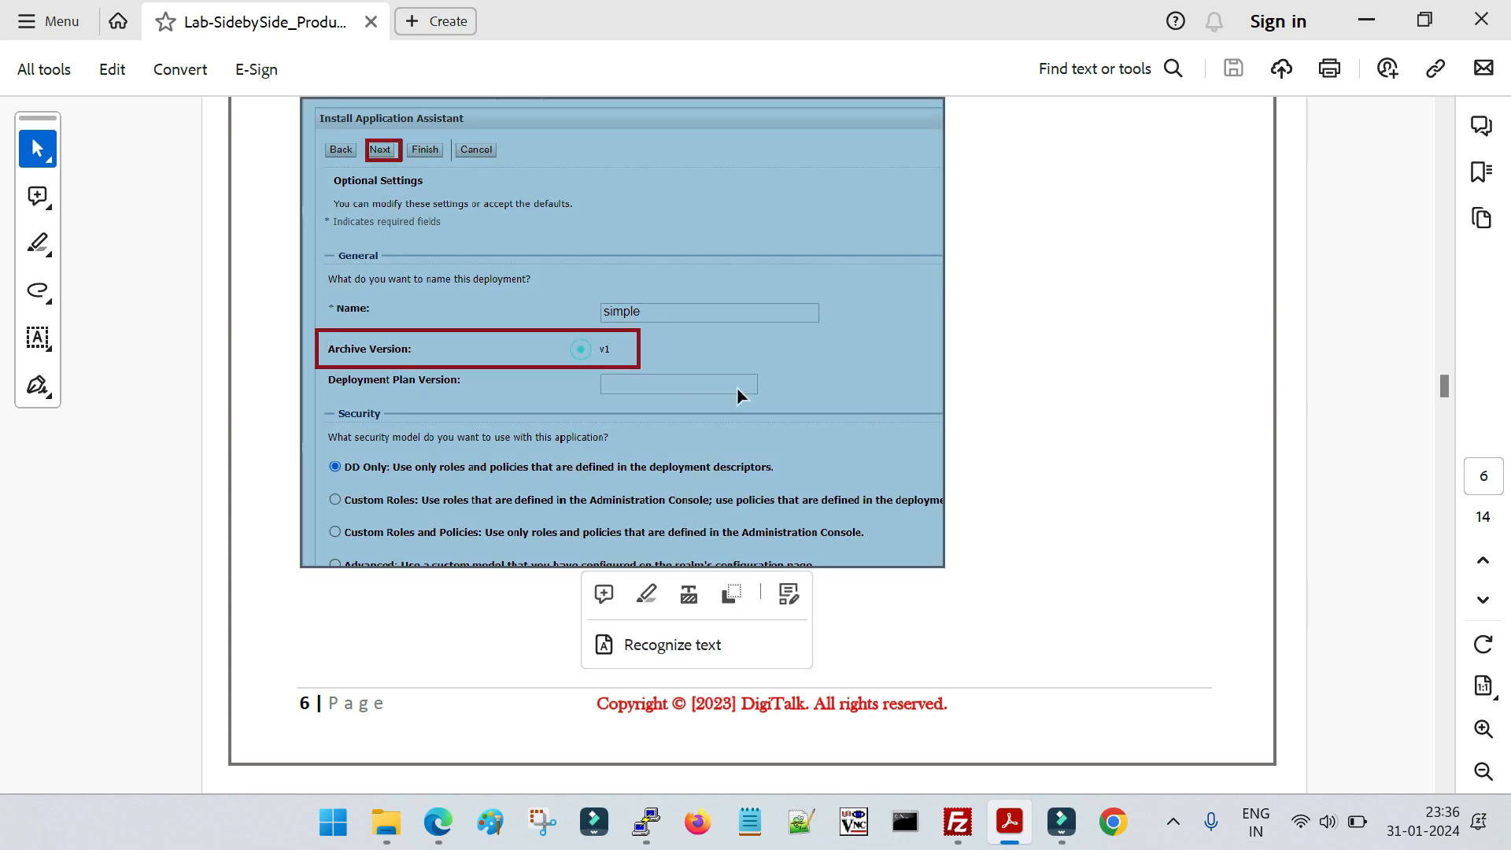
# Return to the WebLogic console in Edge, accept the default optional settings, and finish the simple application's installation
pyautogui.click(447, 822)
pyautogui.scroll(-10, 630, 631)
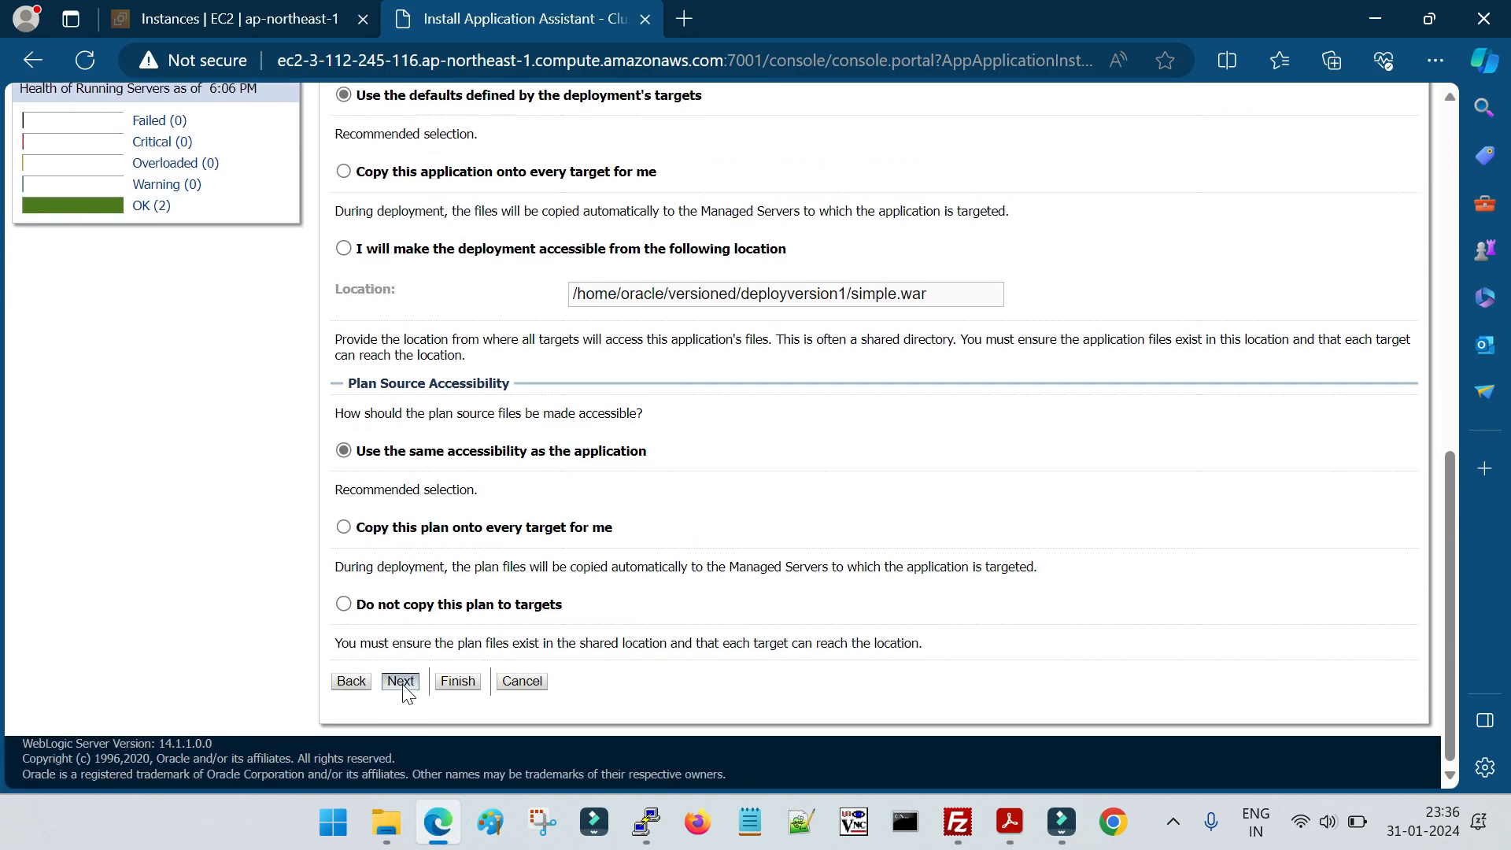
pyautogui.click(401, 681)
pyautogui.scroll(-5, 370, 568)
pyautogui.click(457, 517)
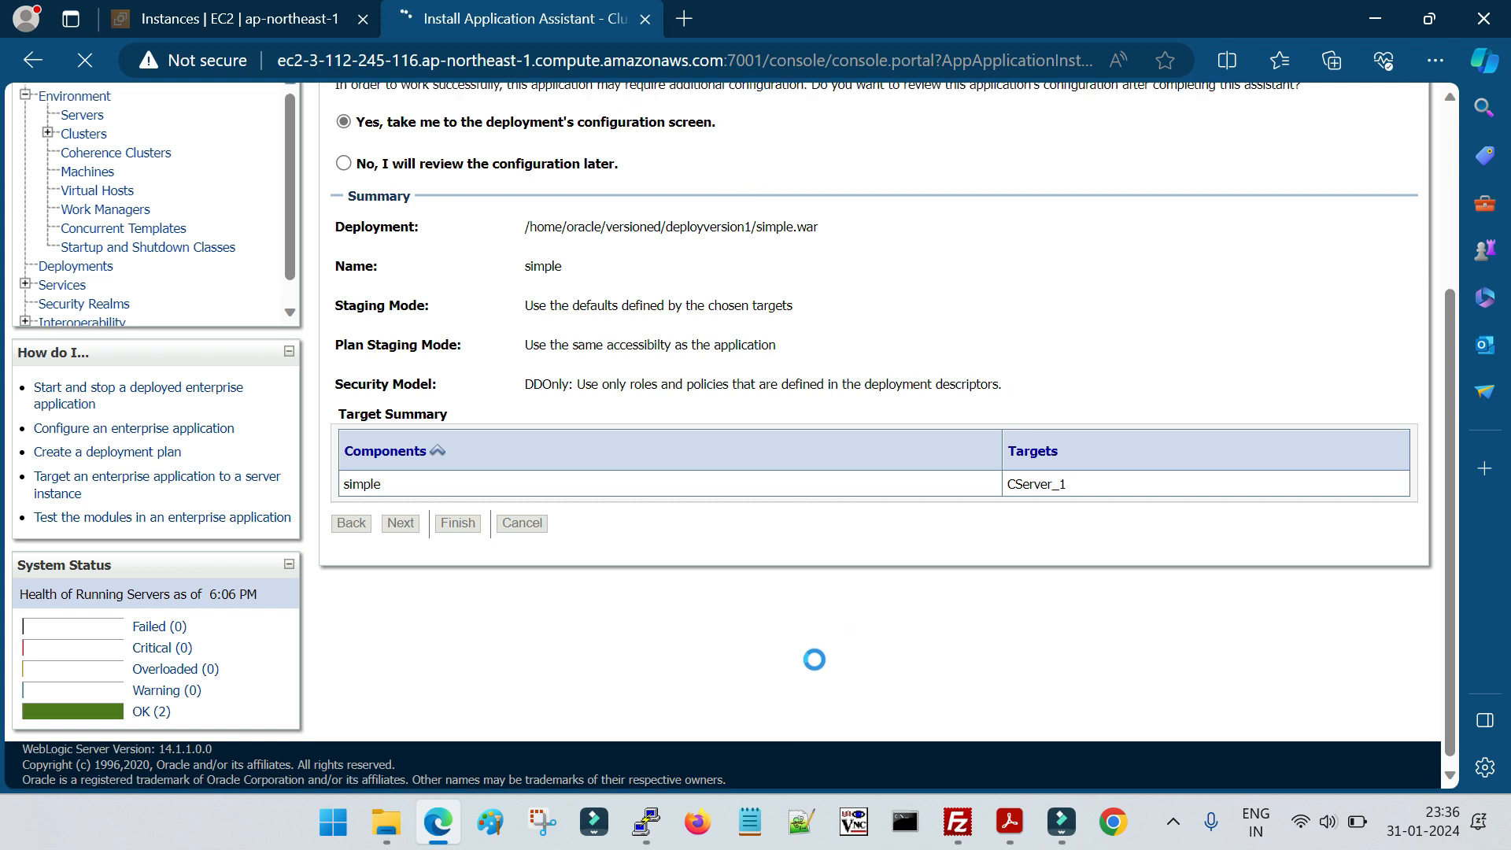
pyautogui.scroll(2, 814, 659)
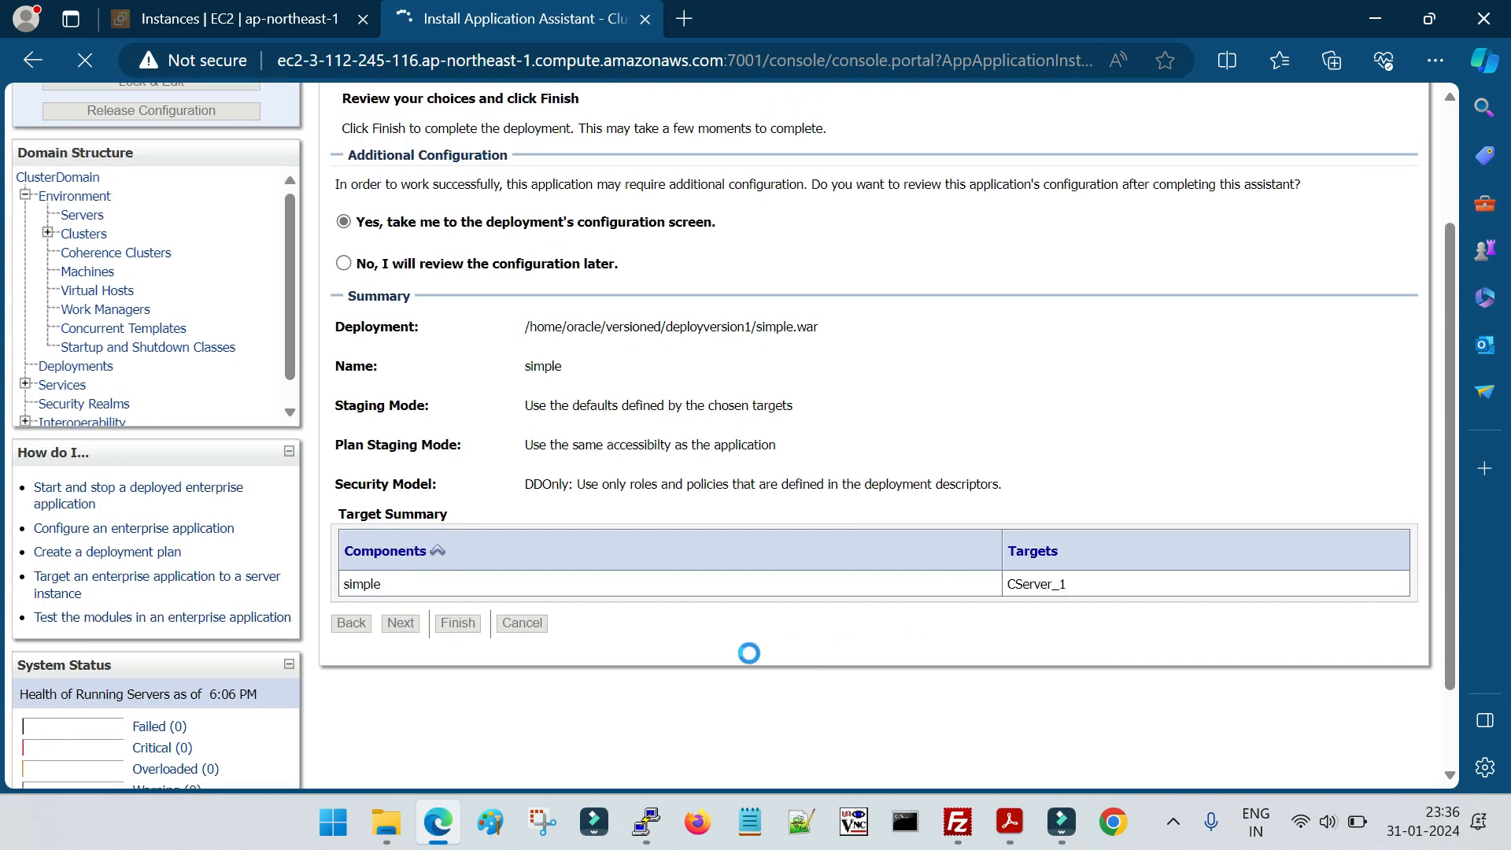
# Examine the lab PDF's page in Acrobat on finishing the installation and the version in the application name
pyautogui.click(1010, 821)
pyautogui.scroll(-12, 637, 712)
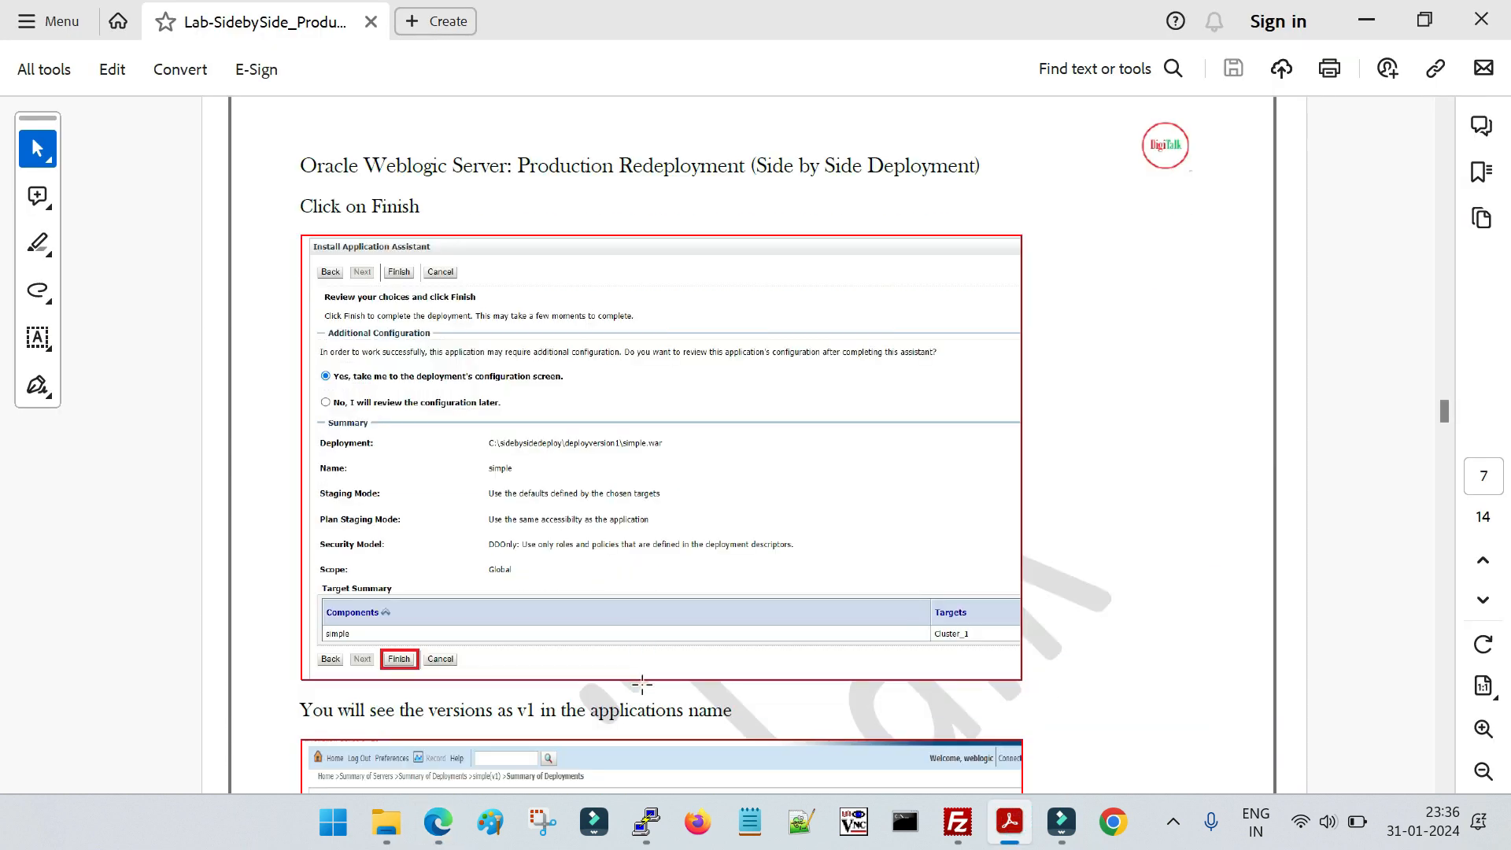
pyautogui.scroll(-6, 645, 671)
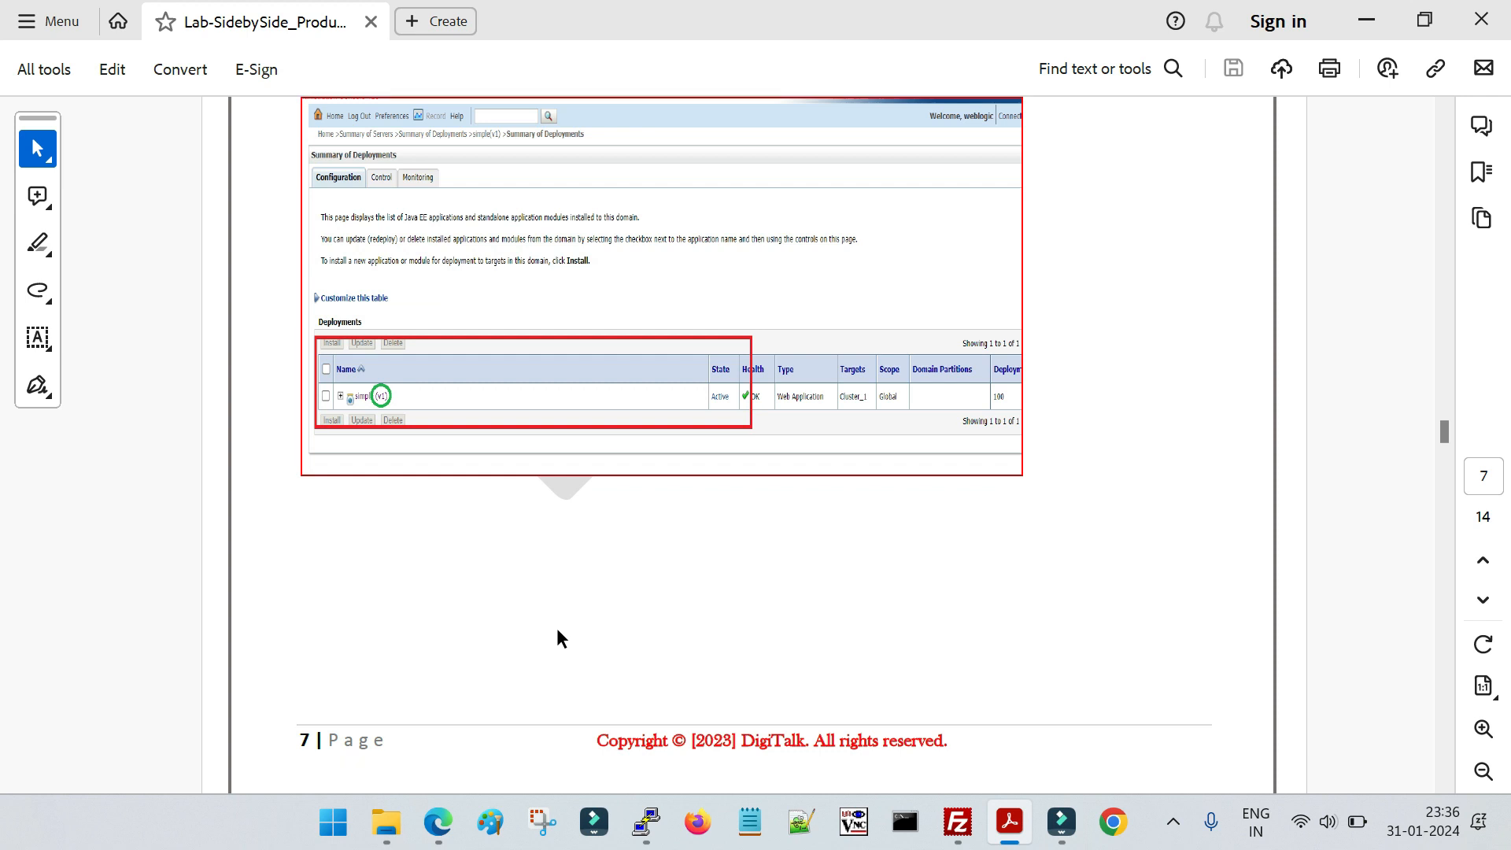
pyautogui.click(380, 396)
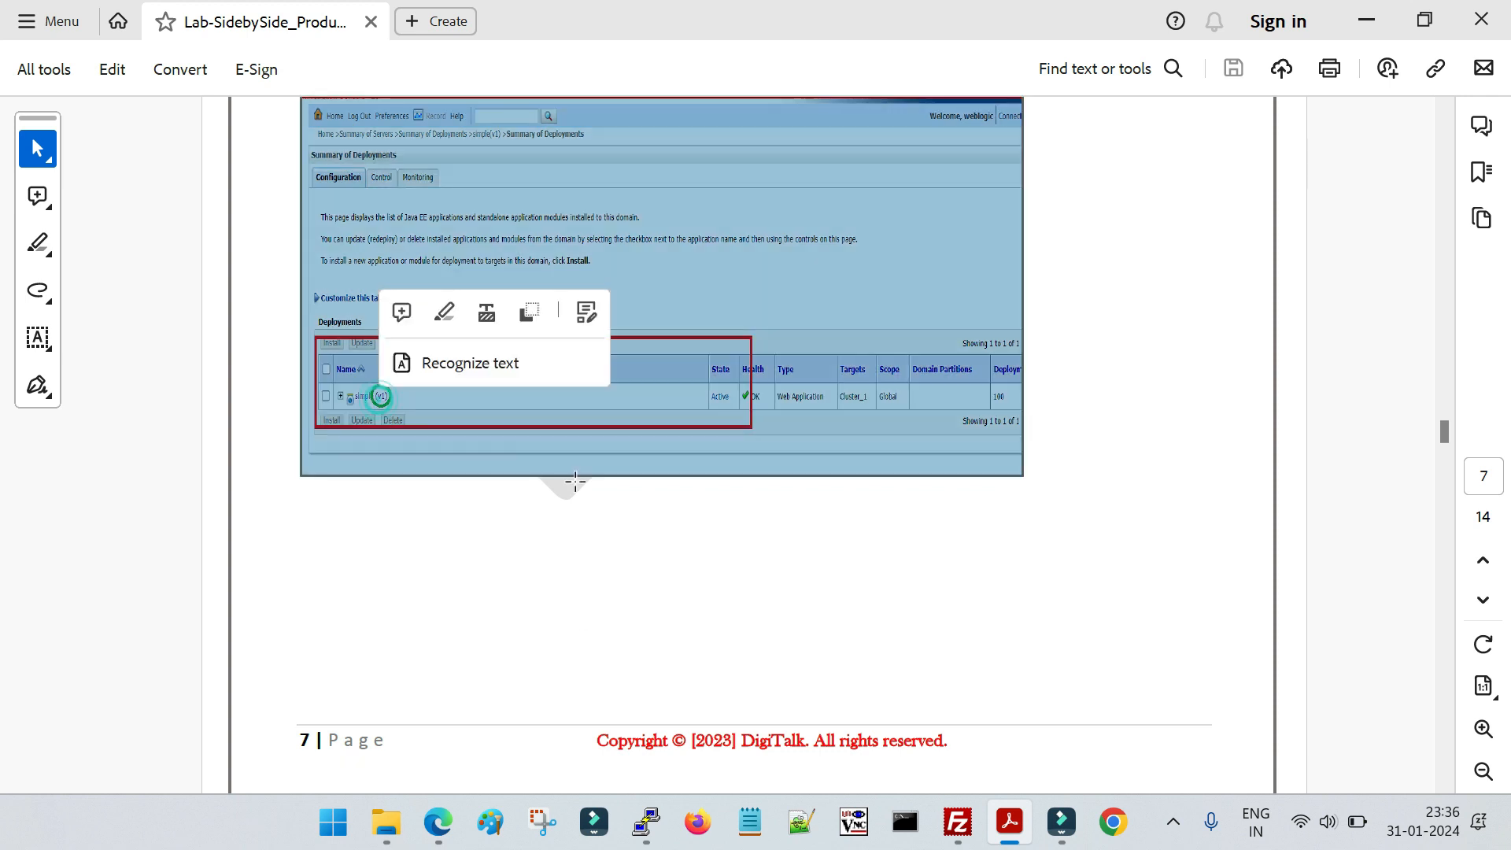
# Activate the pending changes in the WebLogic console and check the deployments list and web application monitoring data
pyautogui.click(439, 822)
pyautogui.click(203, 240)
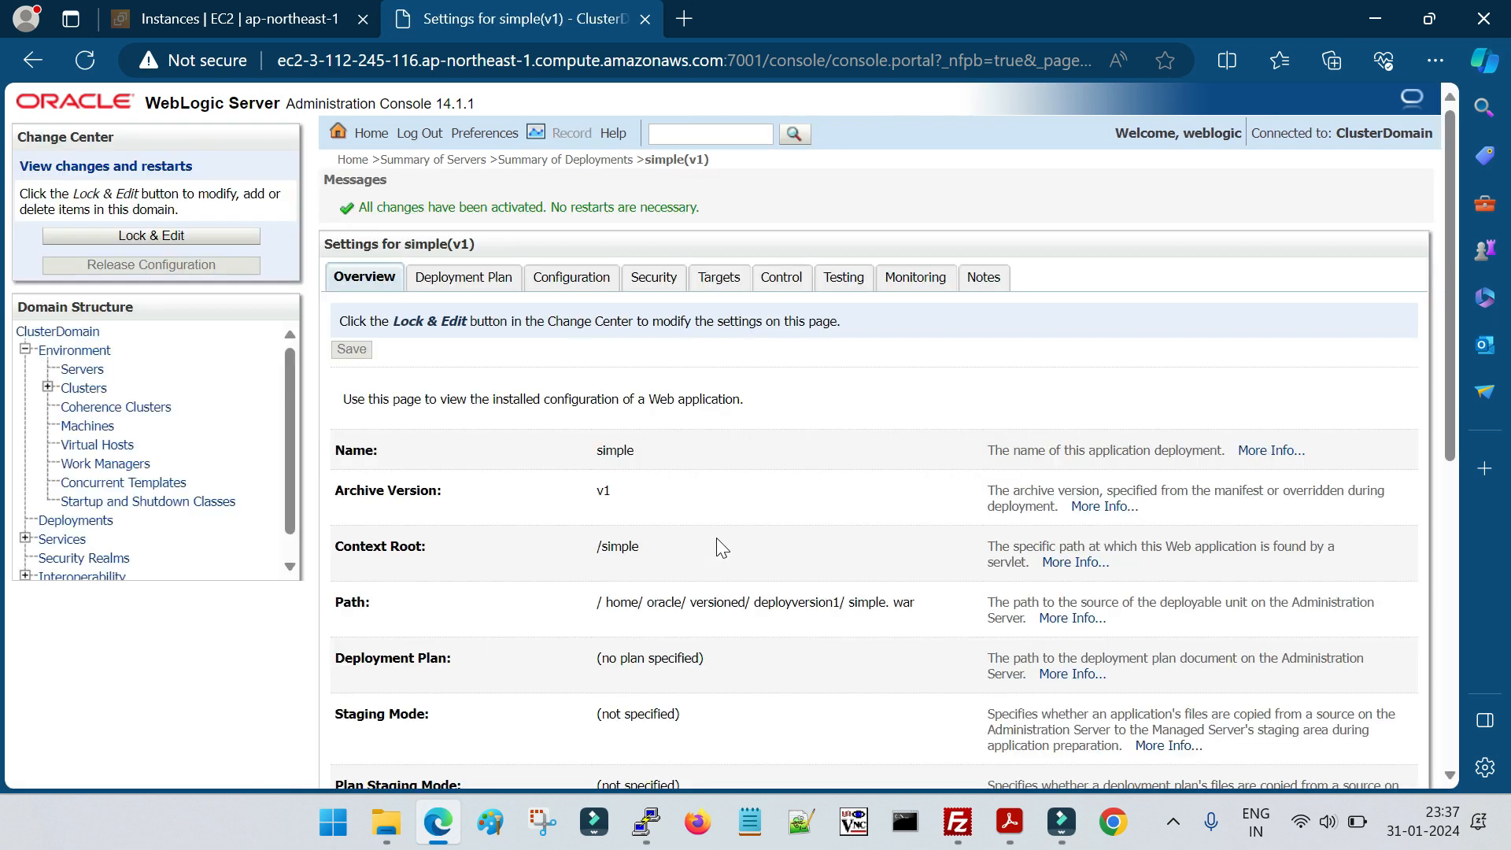
pyautogui.scroll(-1, 123, 508)
pyautogui.click(103, 491)
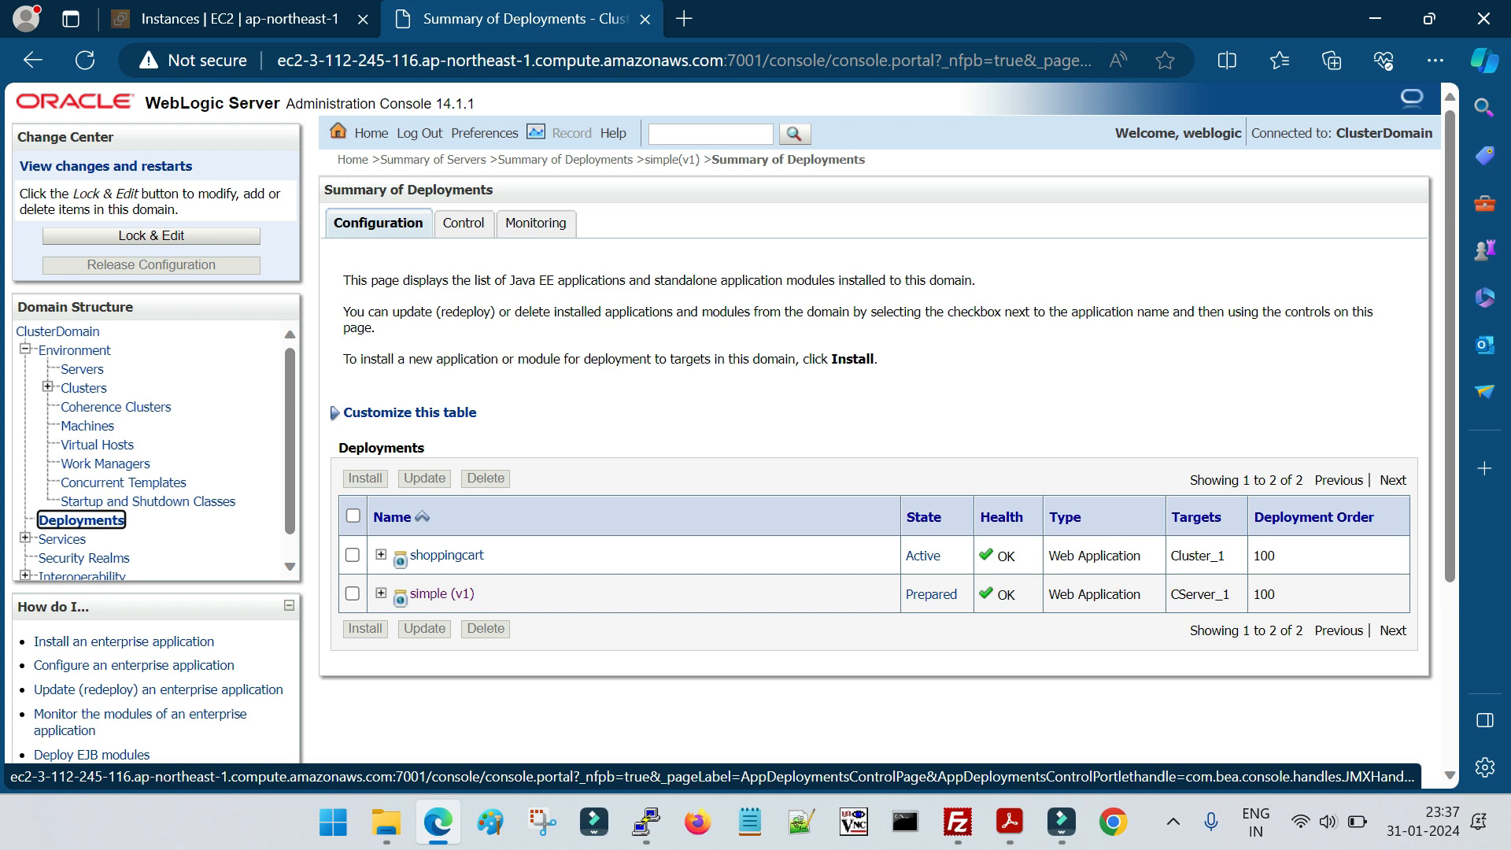
pyautogui.click(551, 223)
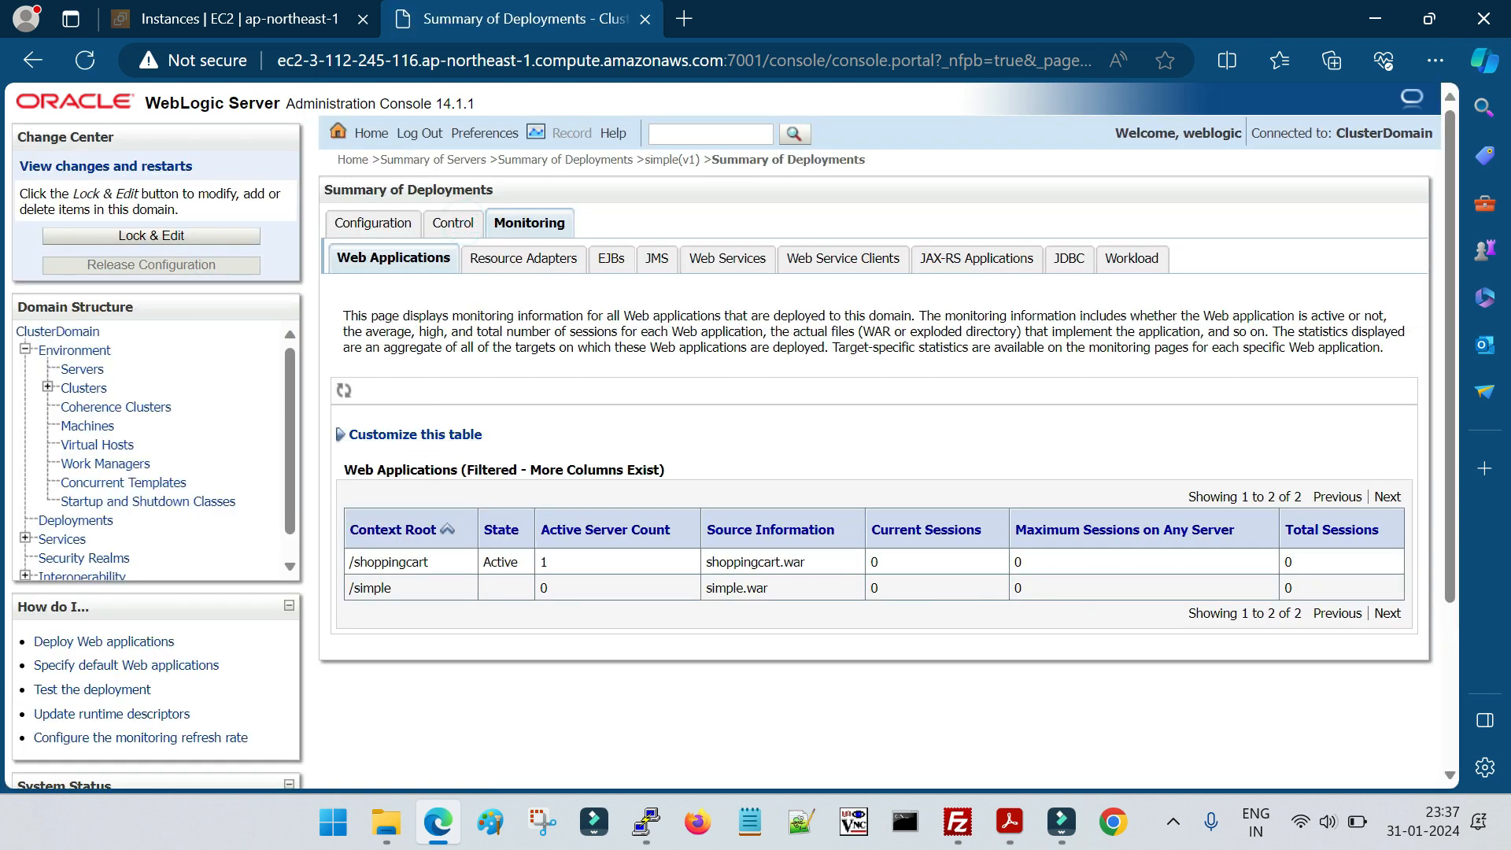
# Start the simple (v1) deployment from the deployment controls and confirm the start request
pyautogui.click(453, 224)
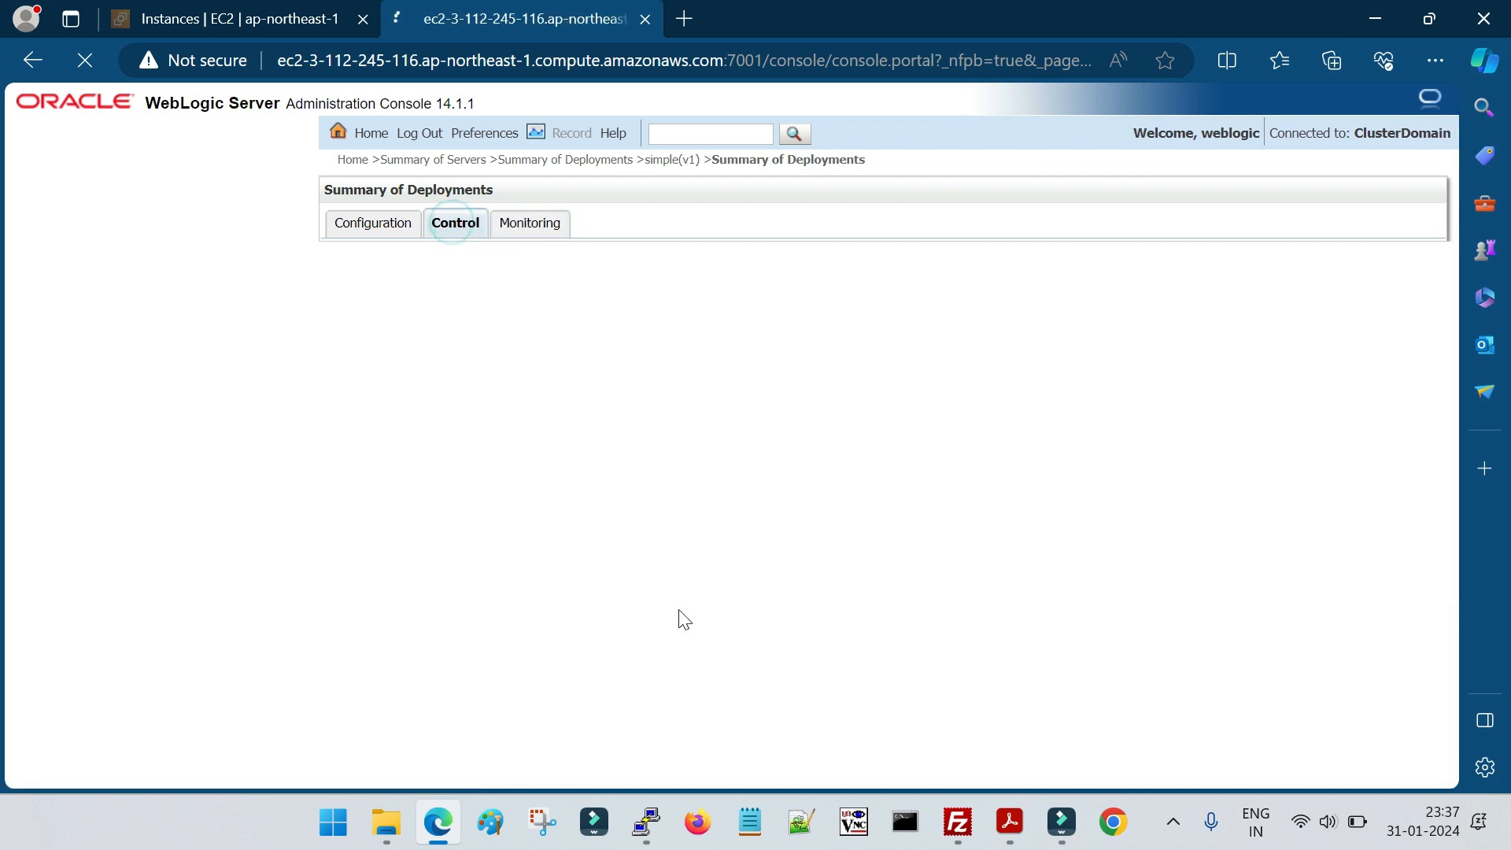
pyautogui.click(352, 536)
pyautogui.click(384, 568)
pyautogui.click(386, 595)
pyautogui.click(348, 360)
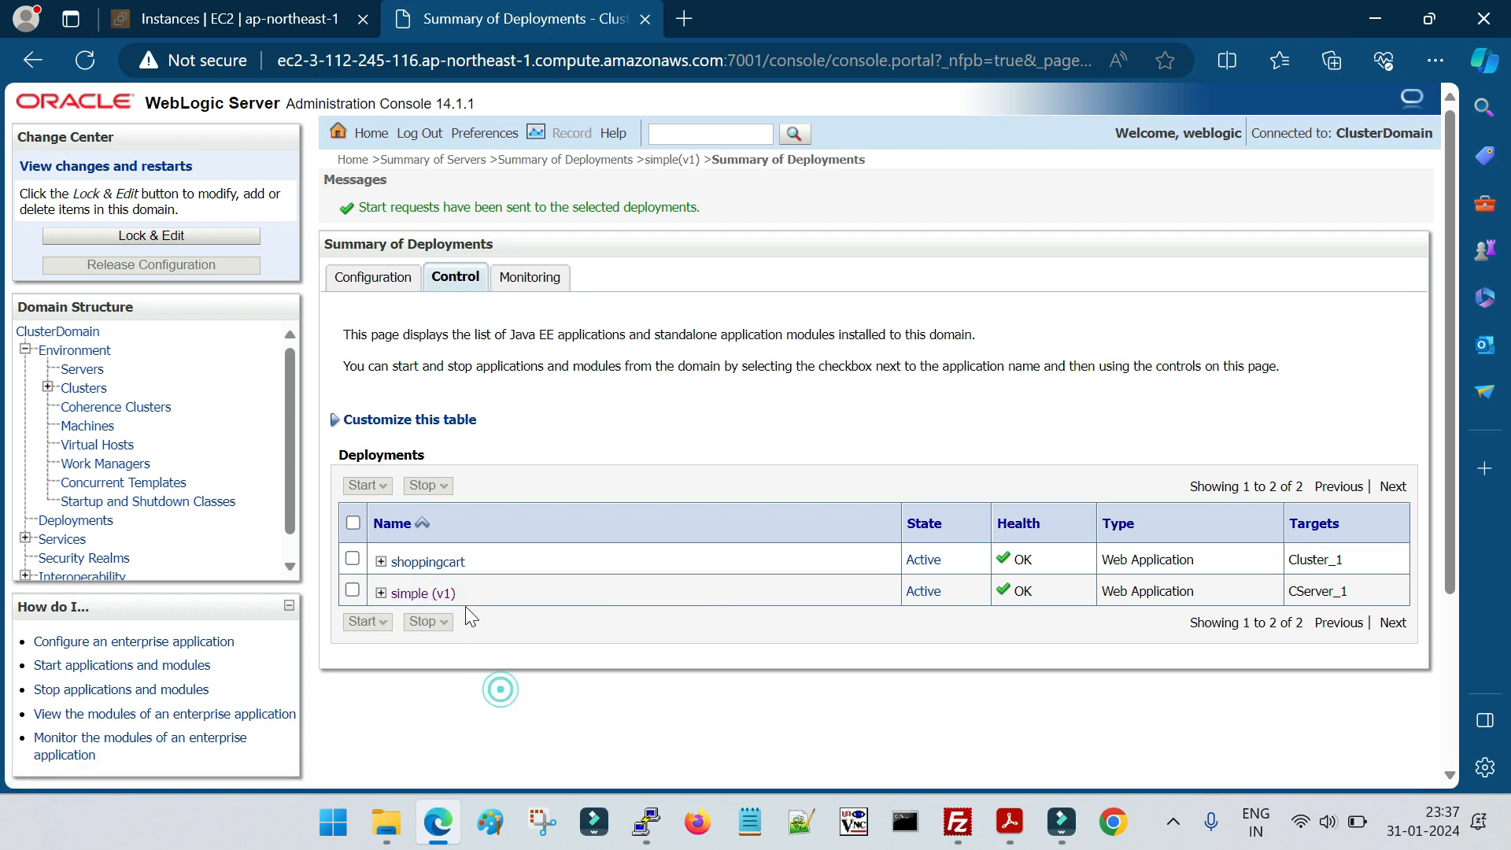
# Examine the simple (v1) entry in the deployments table, including its version, state and target
pyautogui.moveTo(468, 595); pyautogui.dragTo(390, 594)
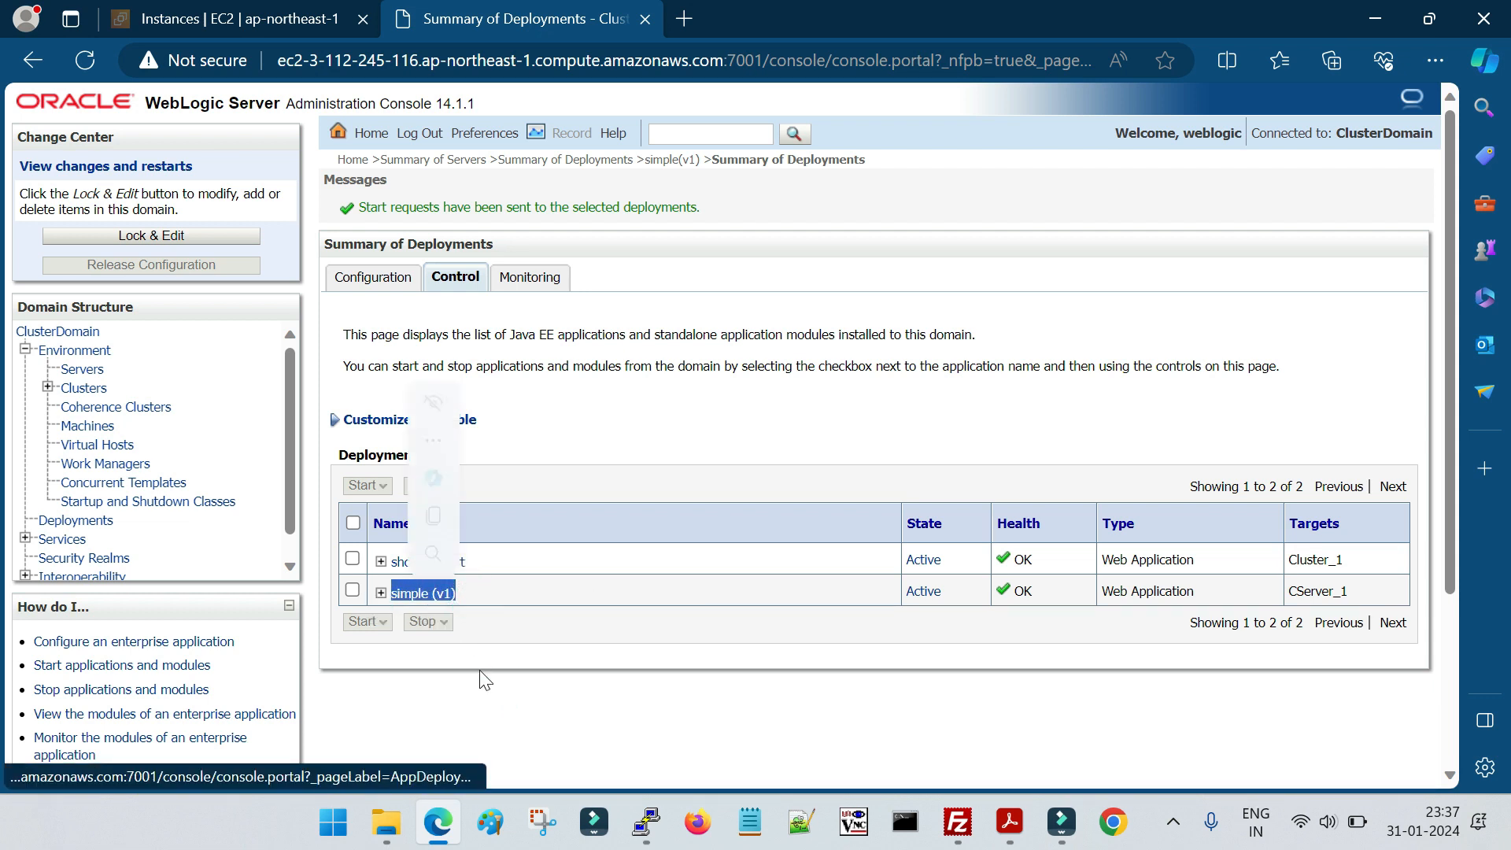
pyautogui.click(548, 698)
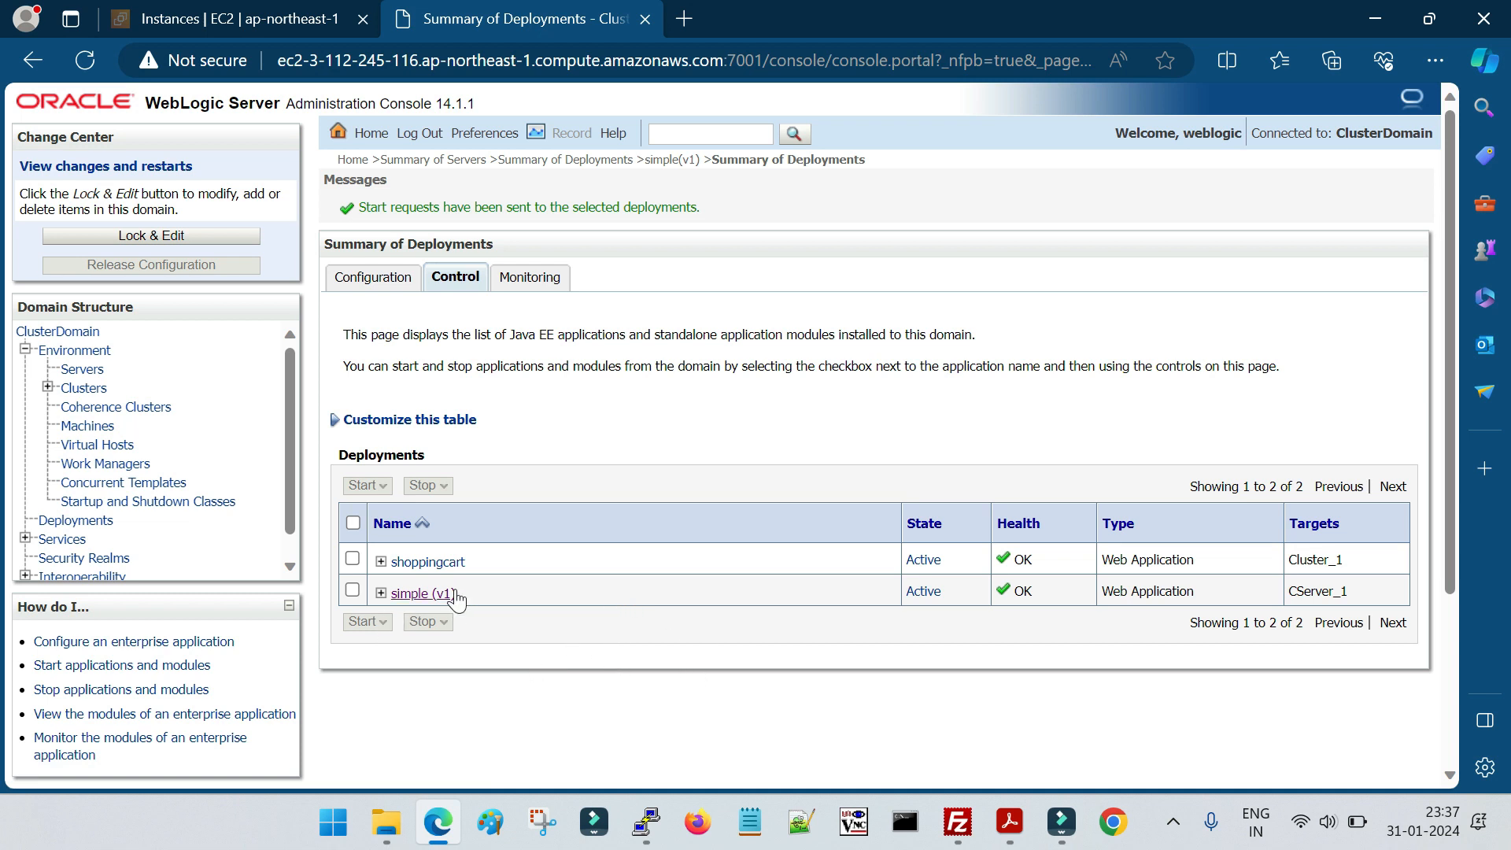
pyautogui.moveTo(464, 594); pyautogui.dragTo(398, 594)
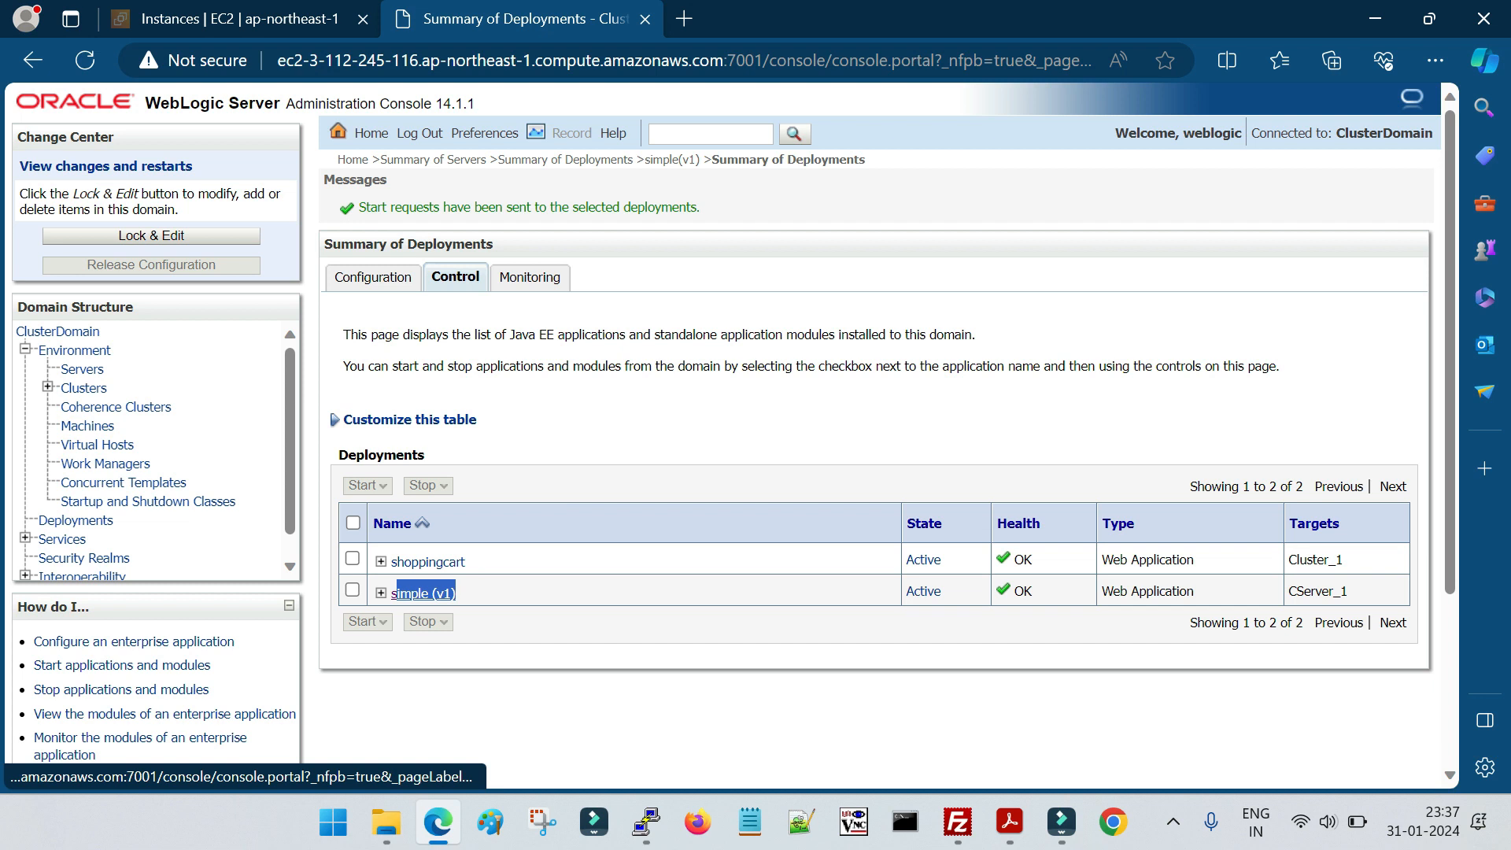
pyautogui.click(661, 714)
pyautogui.scroll(-1, 695, 611)
pyautogui.scroll(1, 787, 622)
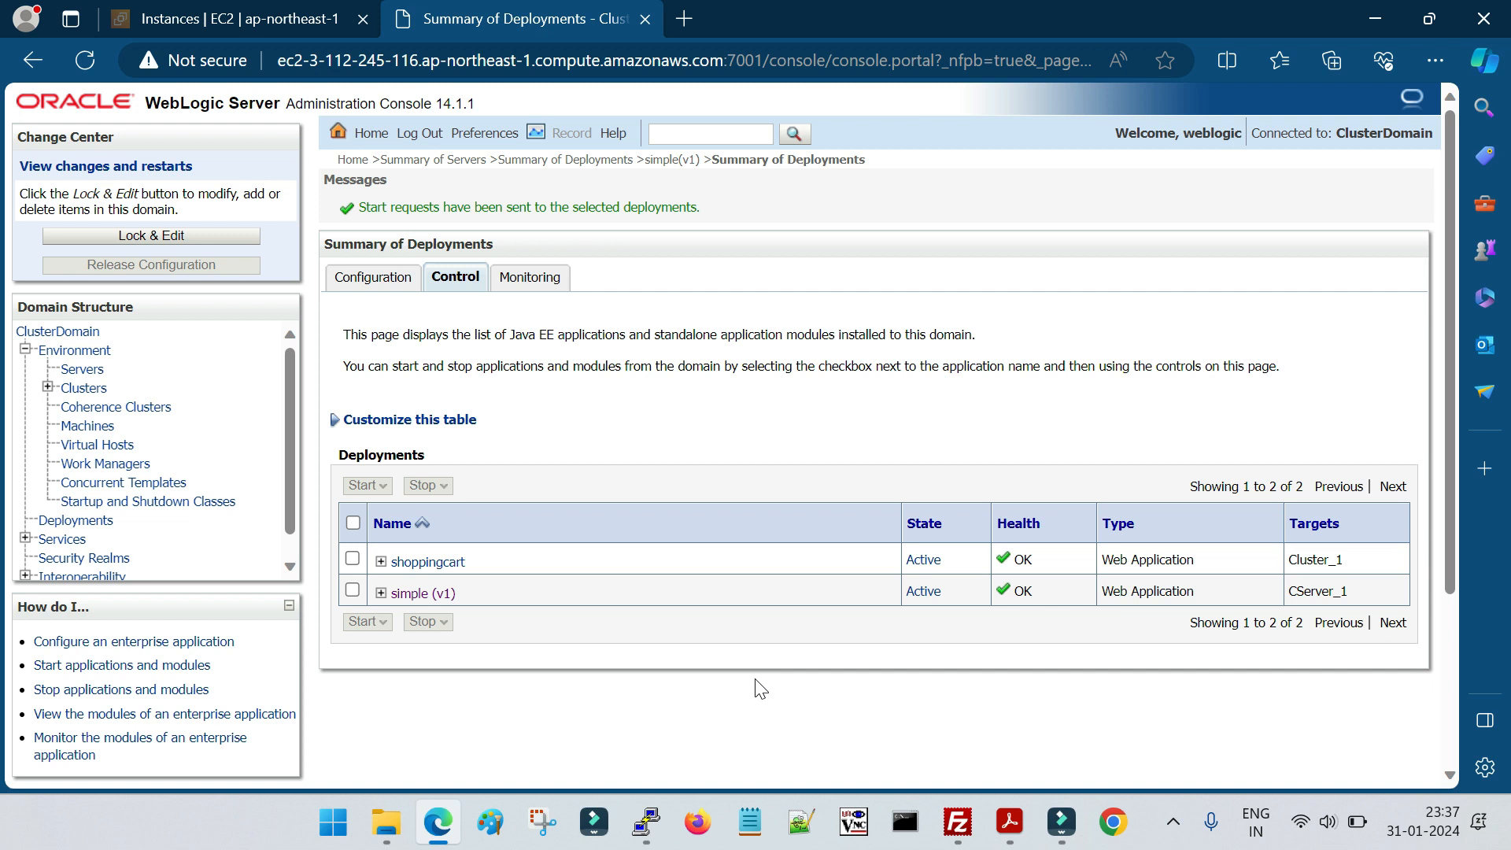
pyautogui.moveTo(465, 590); pyautogui.dragTo(396, 592)
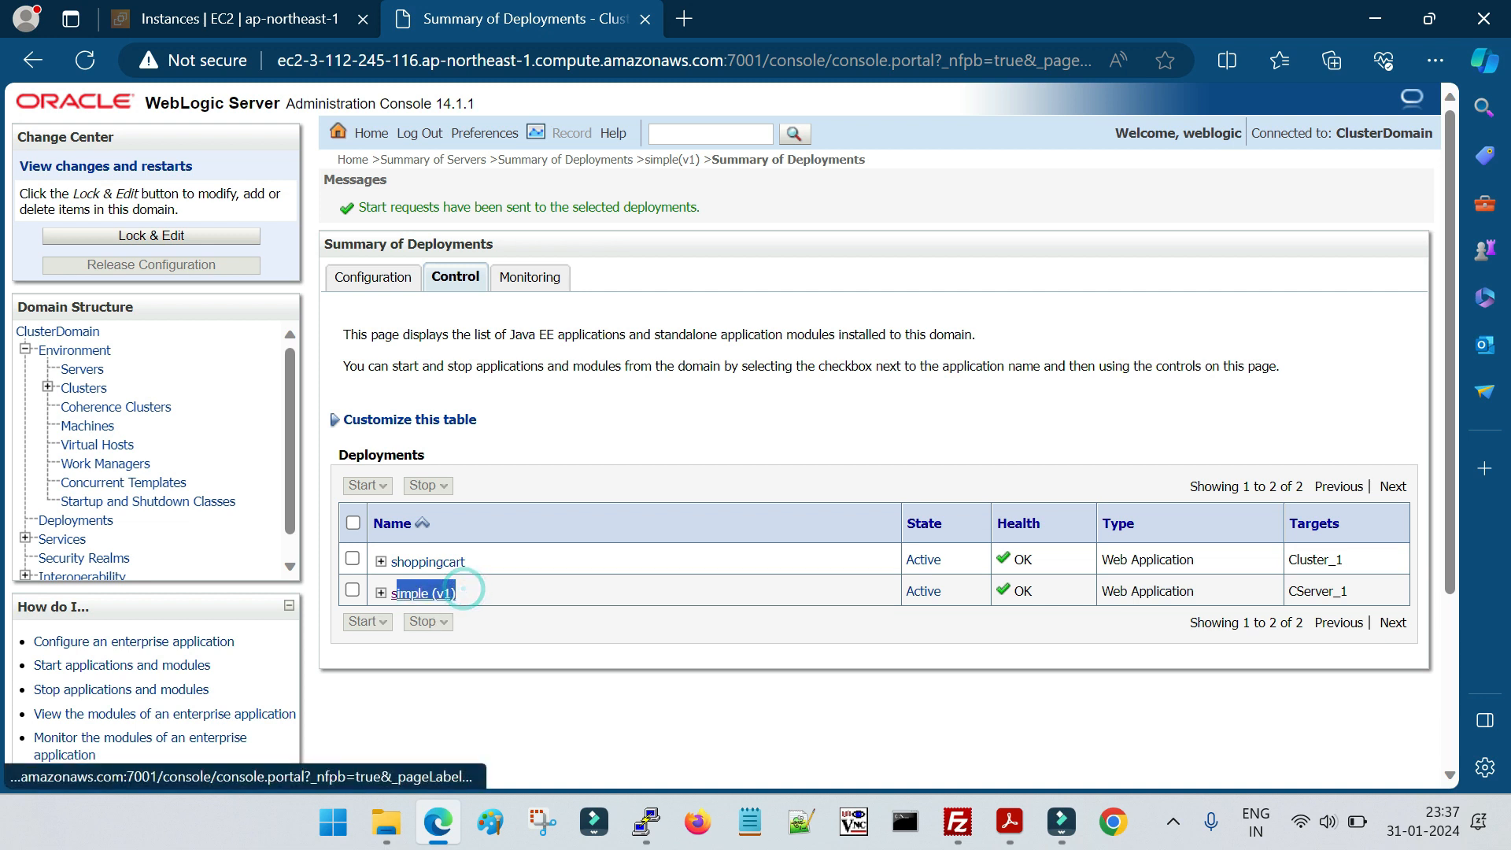
pyautogui.click(639, 634)
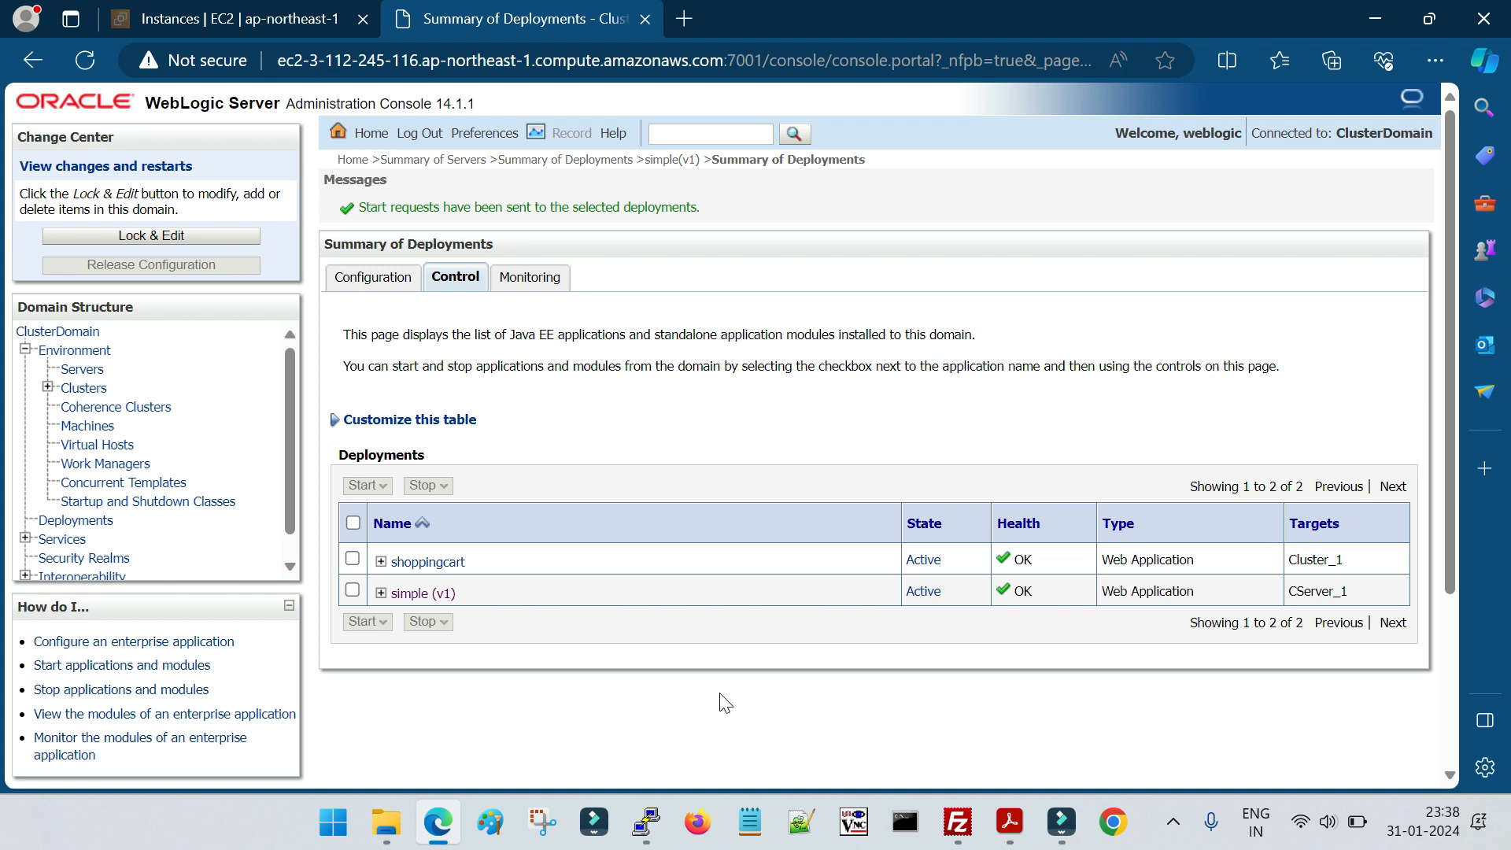
# Examine the lab PDF's page in Acrobat on accessing the application, entering session data and keeping that session open
pyautogui.moveTo(471, 593); pyautogui.dragTo(399, 605)
pyautogui.click(623, 664)
pyautogui.click(758, 686)
pyautogui.click(1014, 819)
pyautogui.scroll(-10, 626, 637)
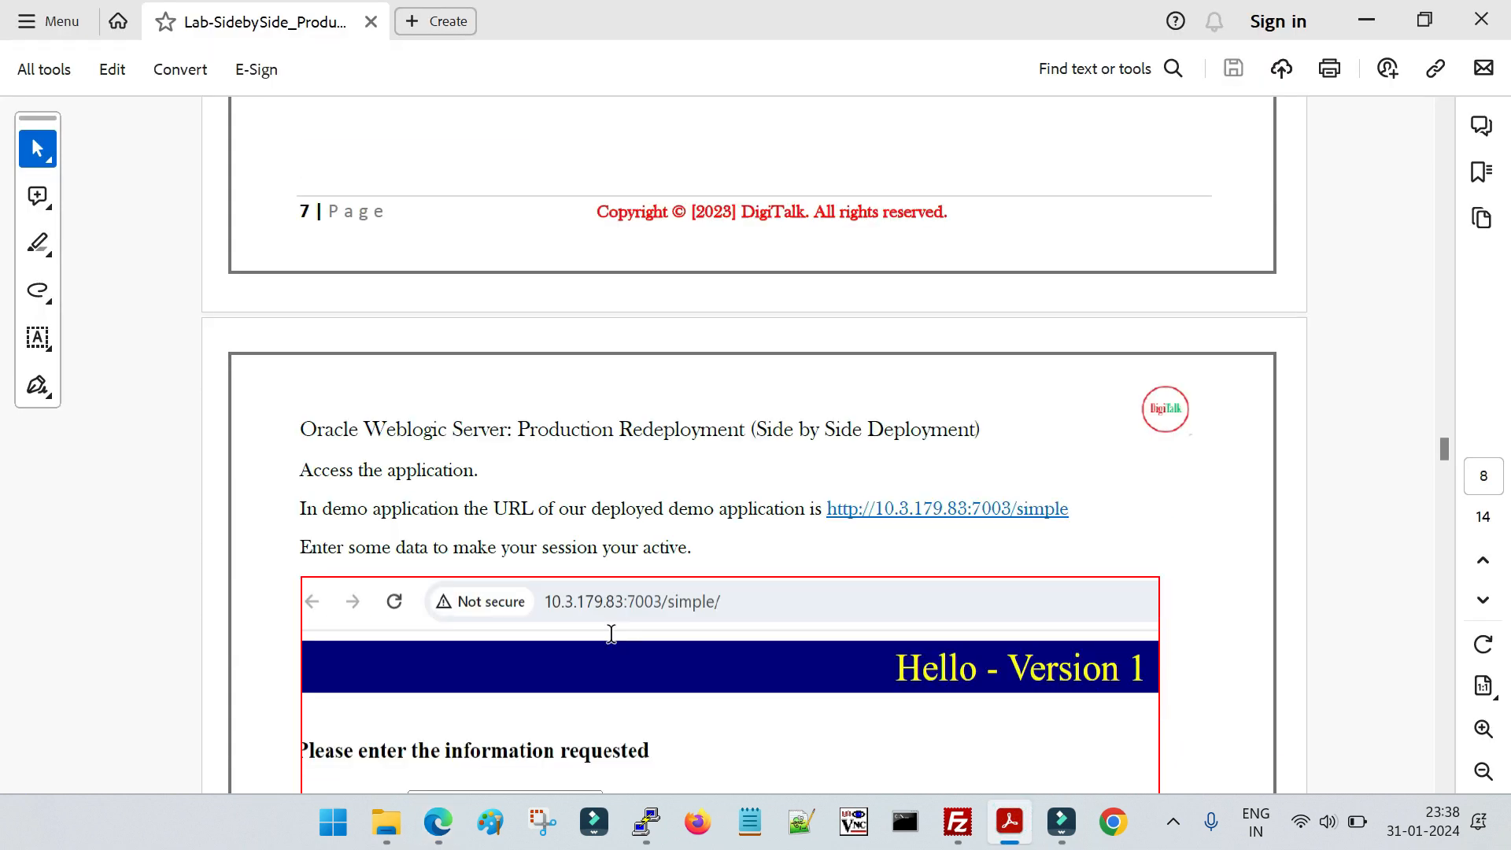
pyautogui.scroll(-1, 618, 618)
pyautogui.scroll(1, 618, 619)
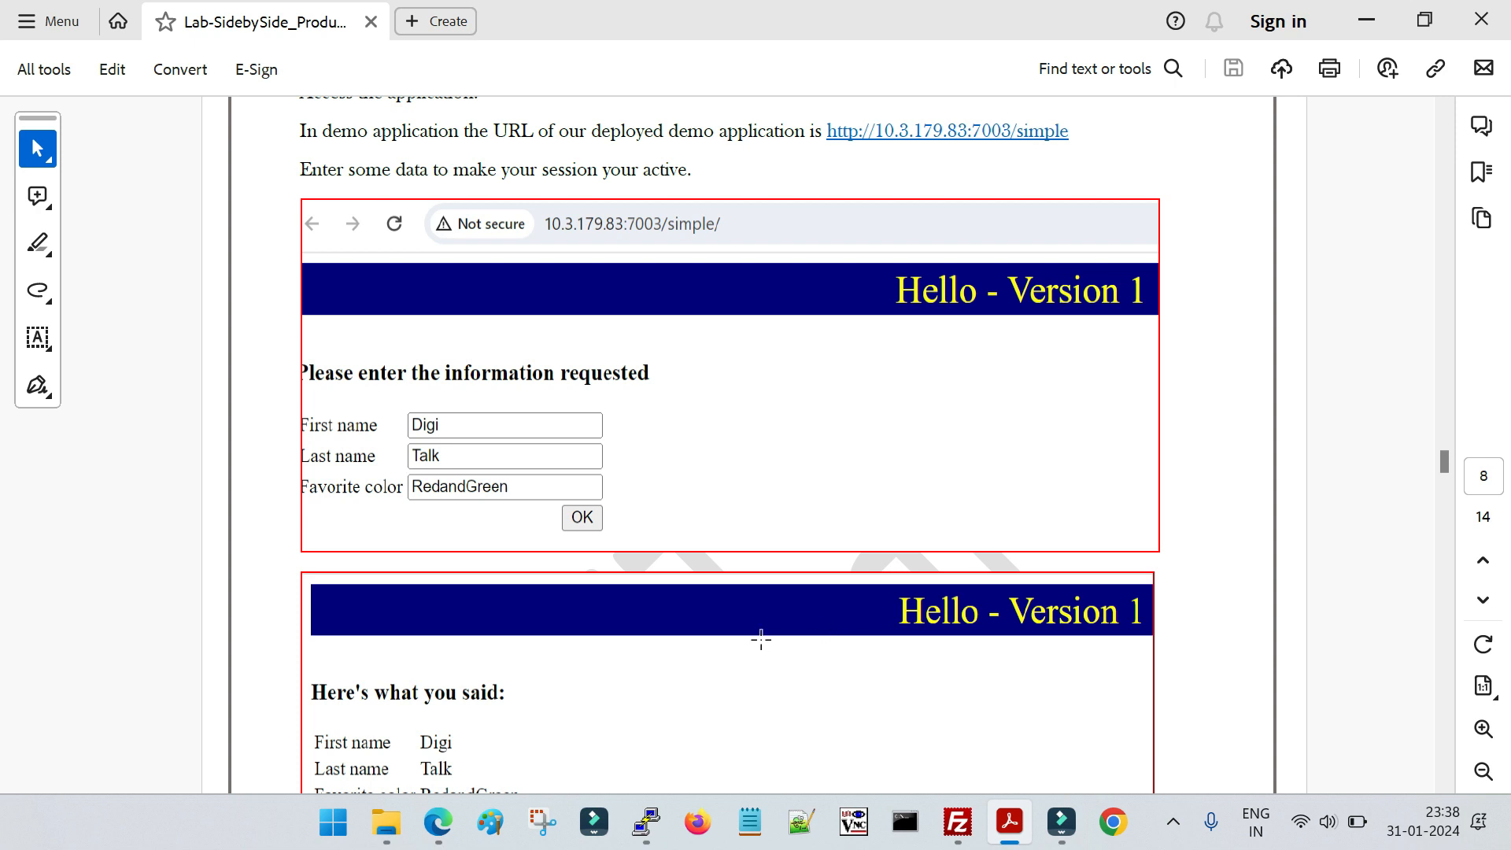
pyautogui.scroll(-3, 761, 639)
pyautogui.moveTo(303, 685); pyautogui.dragTo(1101, 687)
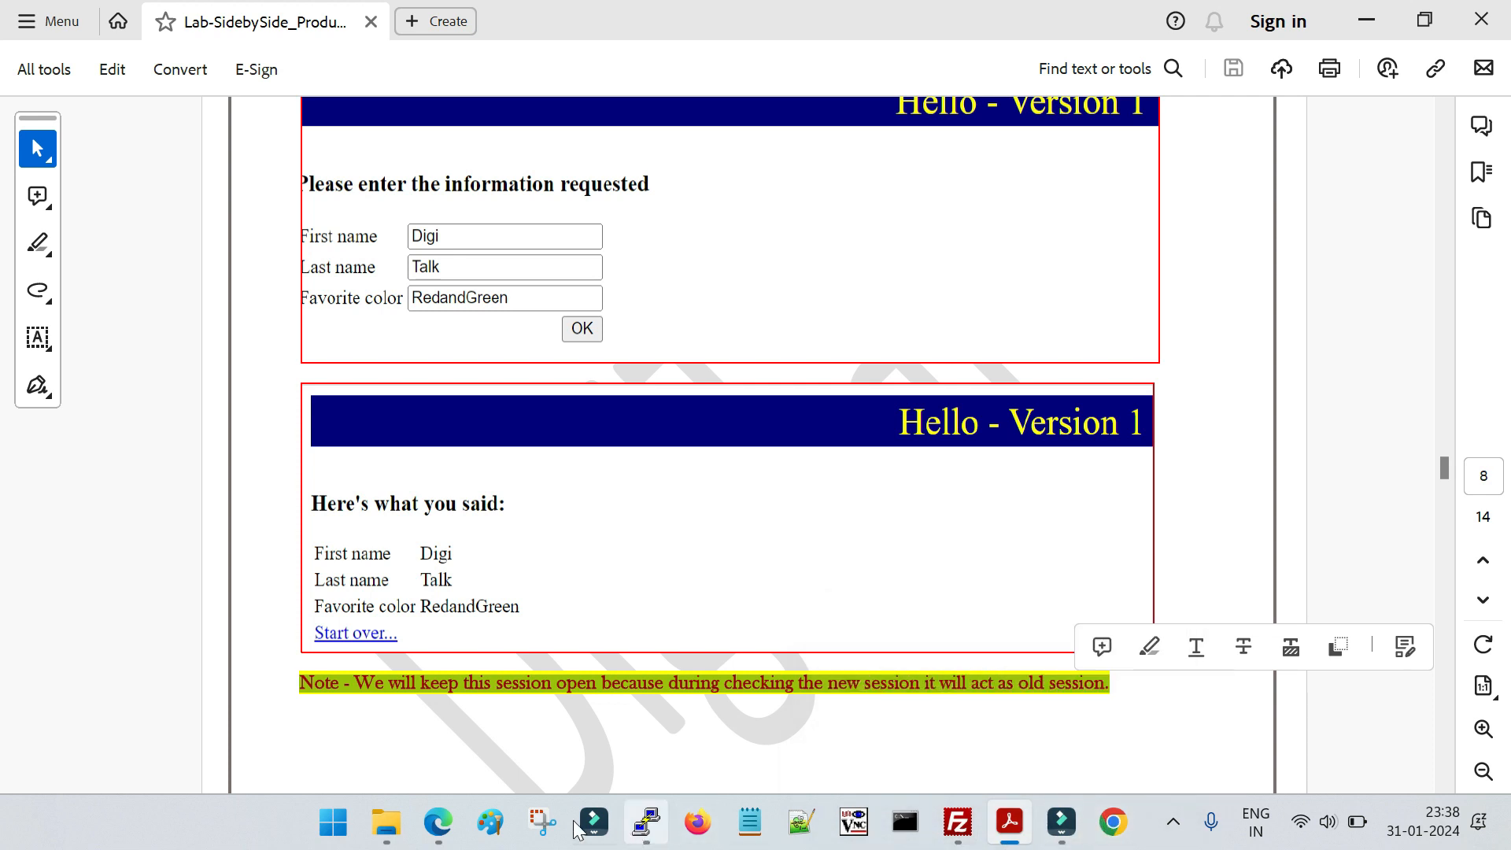
# Switch back to the WebLogic console in Edge and try the default test point of the simple (v1) deployment
pyautogui.click(439, 823)
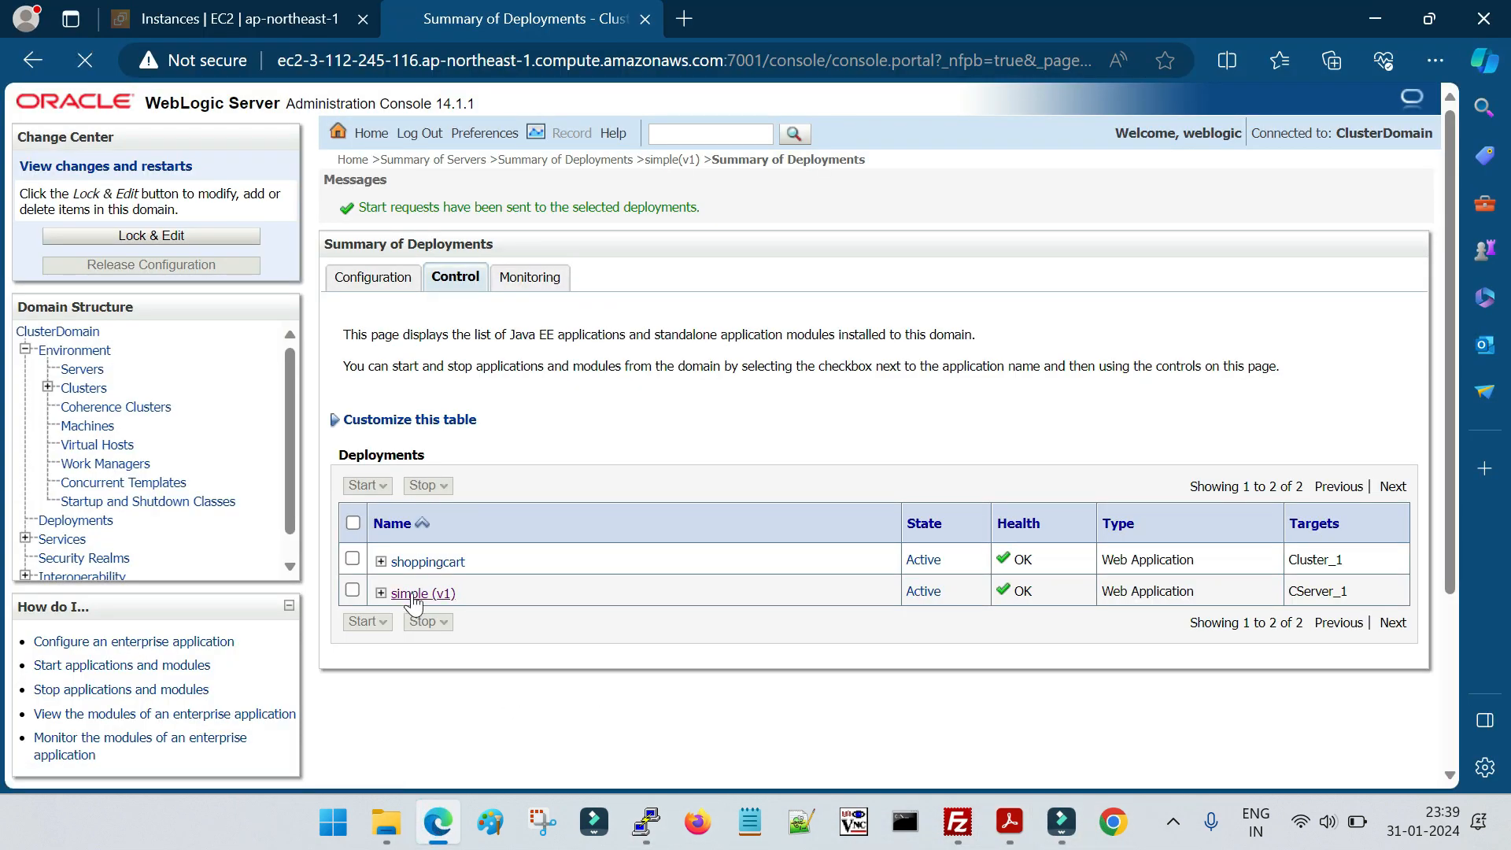
pyautogui.click(413, 602)
pyautogui.click(843, 224)
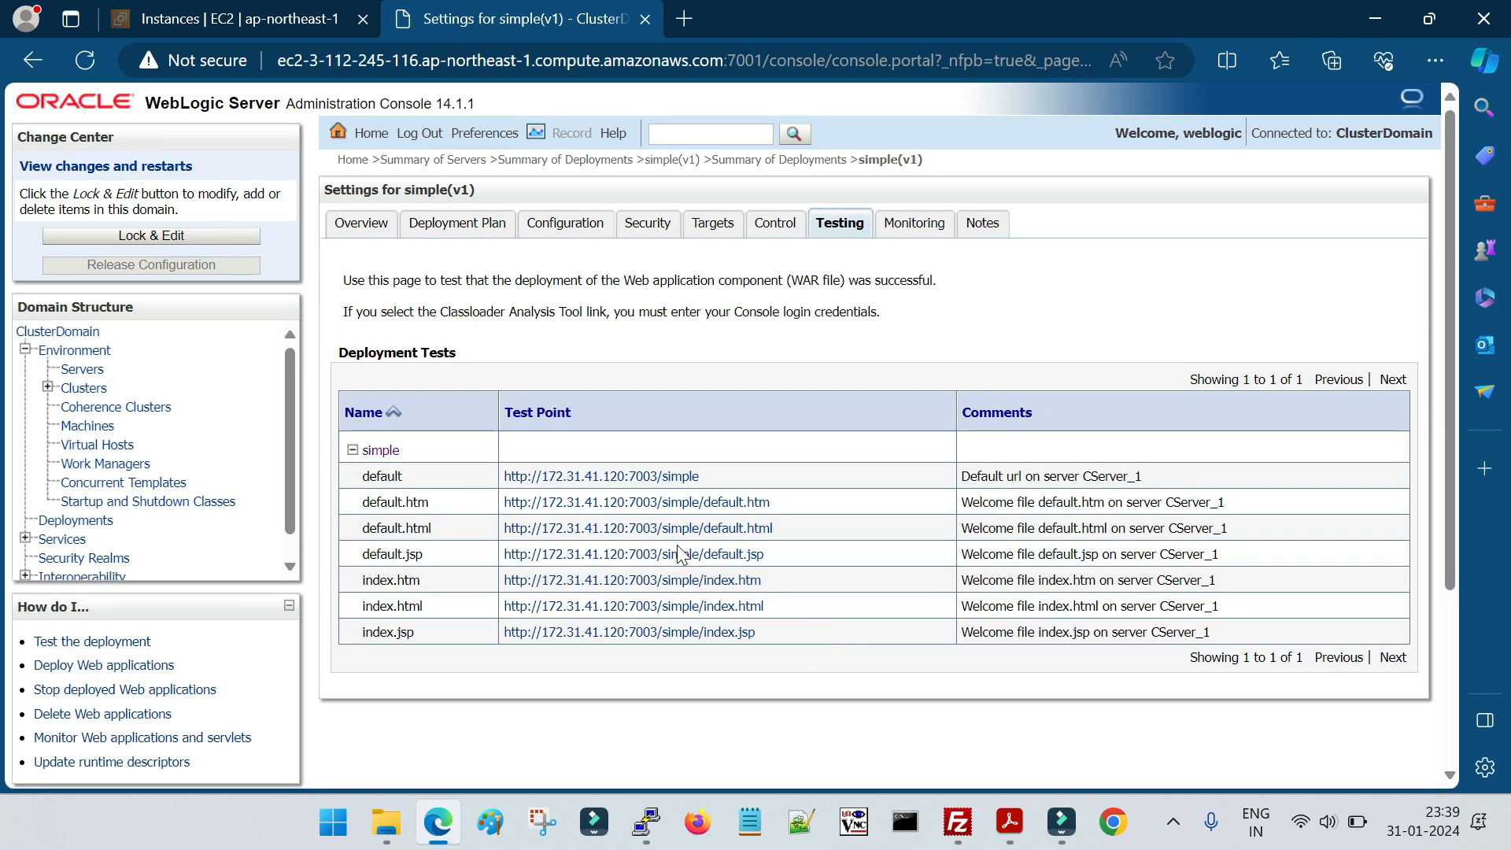
pyautogui.click(668, 477)
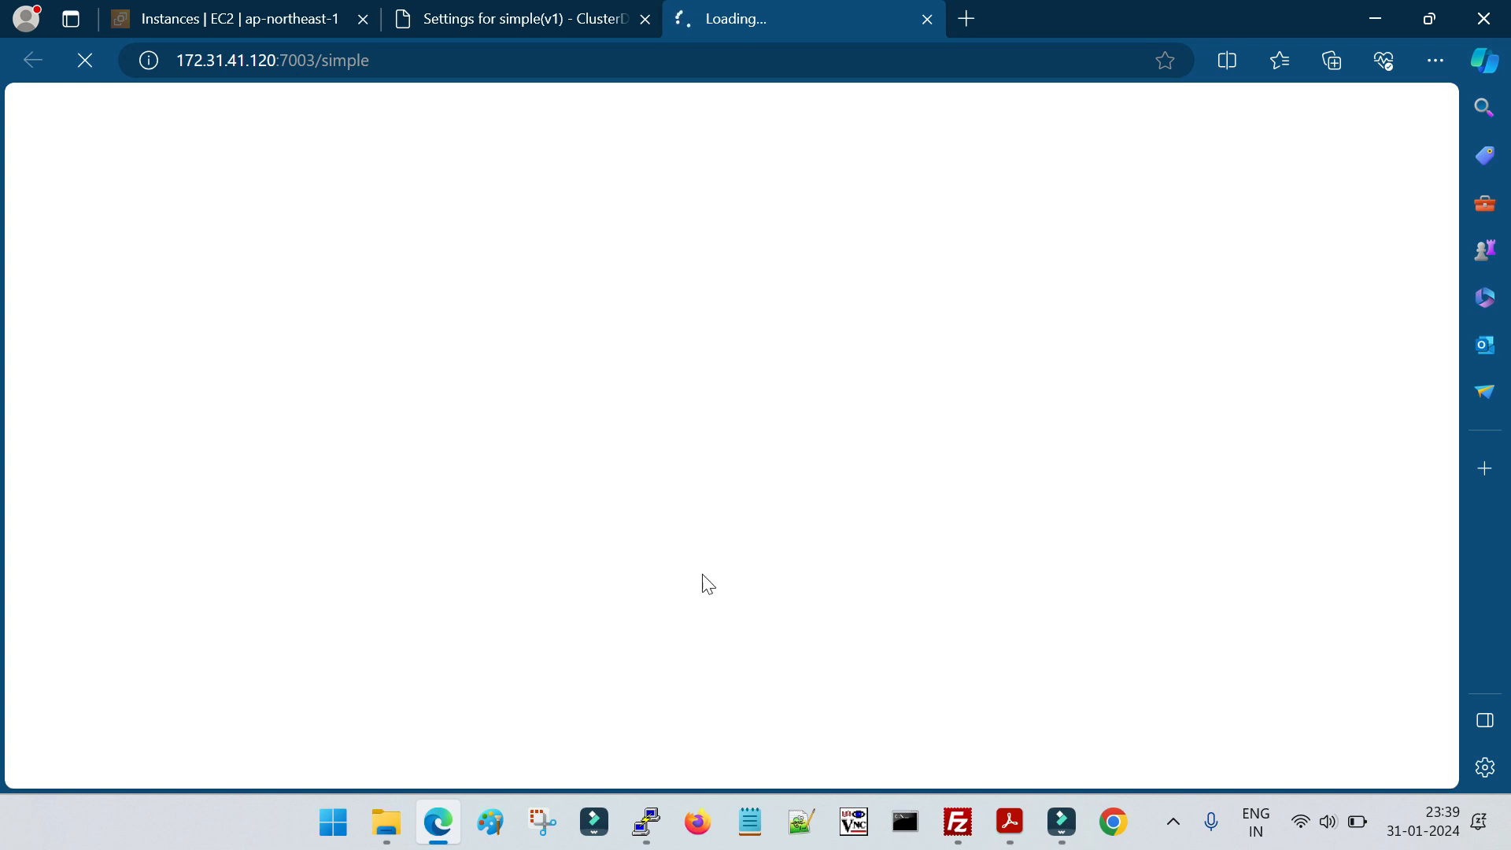
pyautogui.click(510, 22)
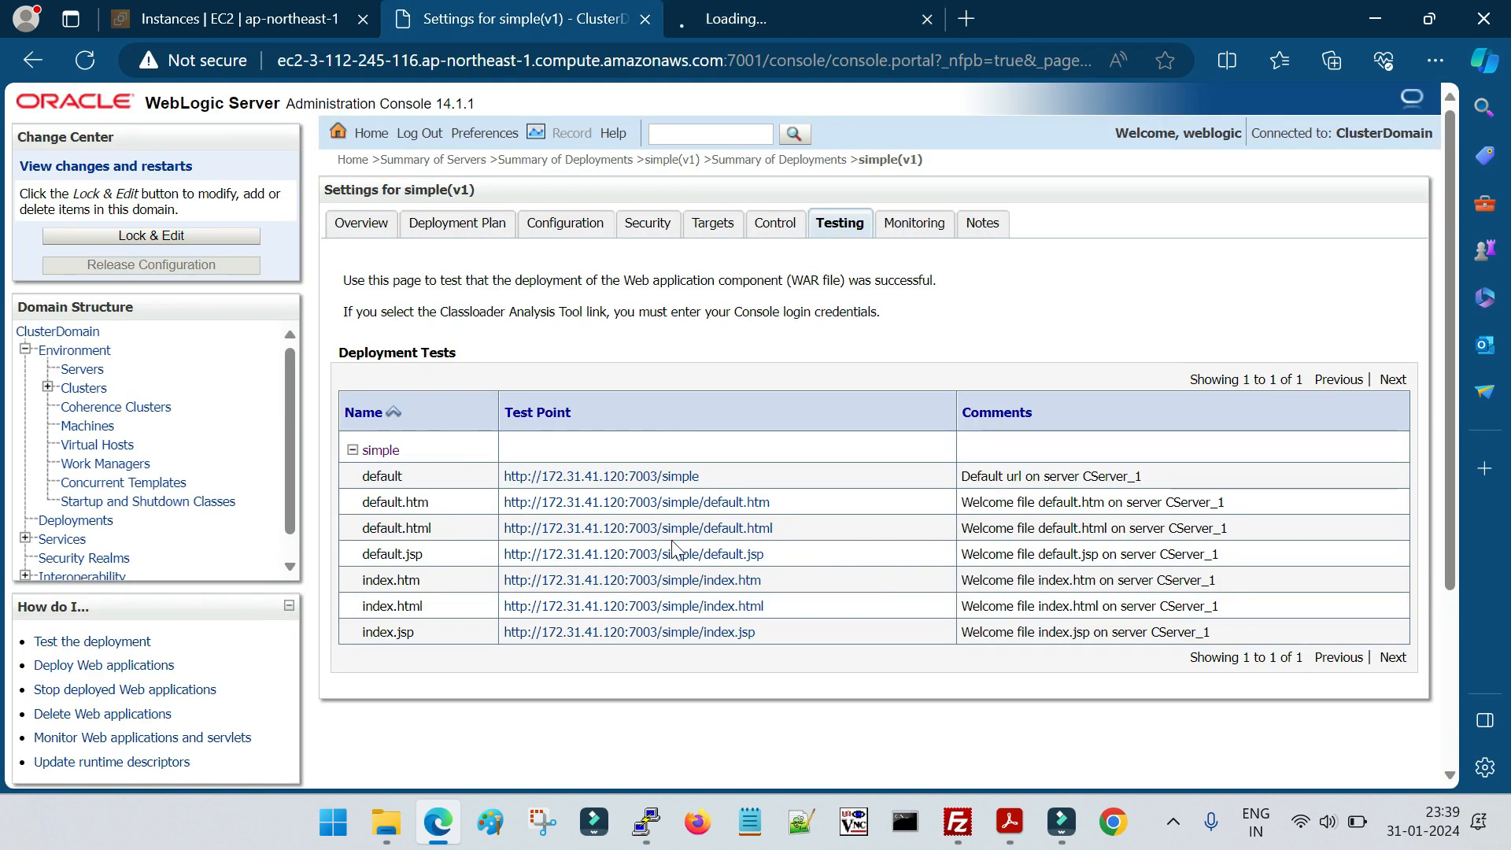
pyautogui.click(745, 11)
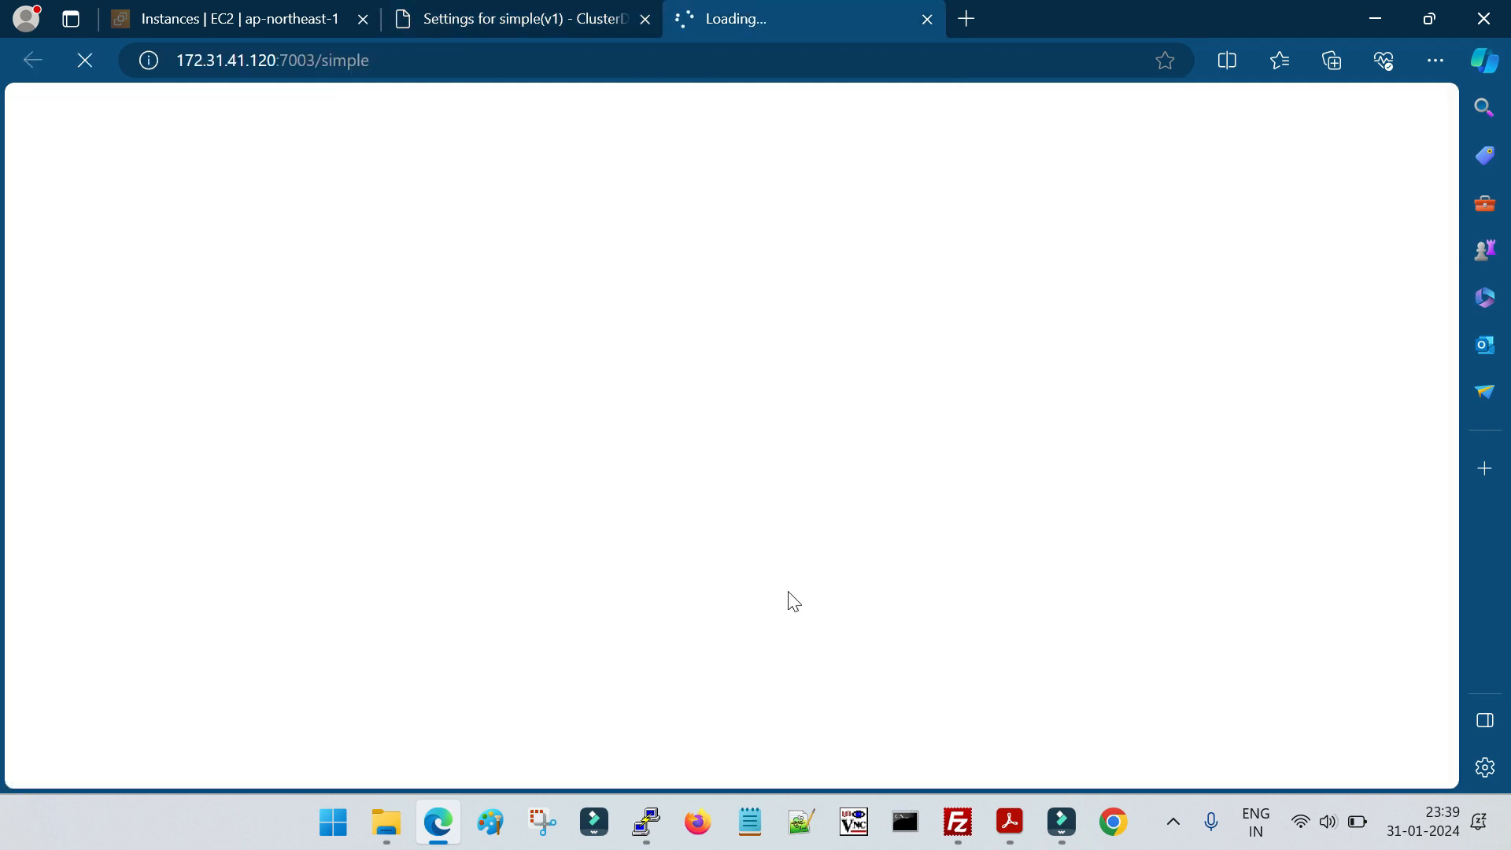
pyautogui.click(506, 19)
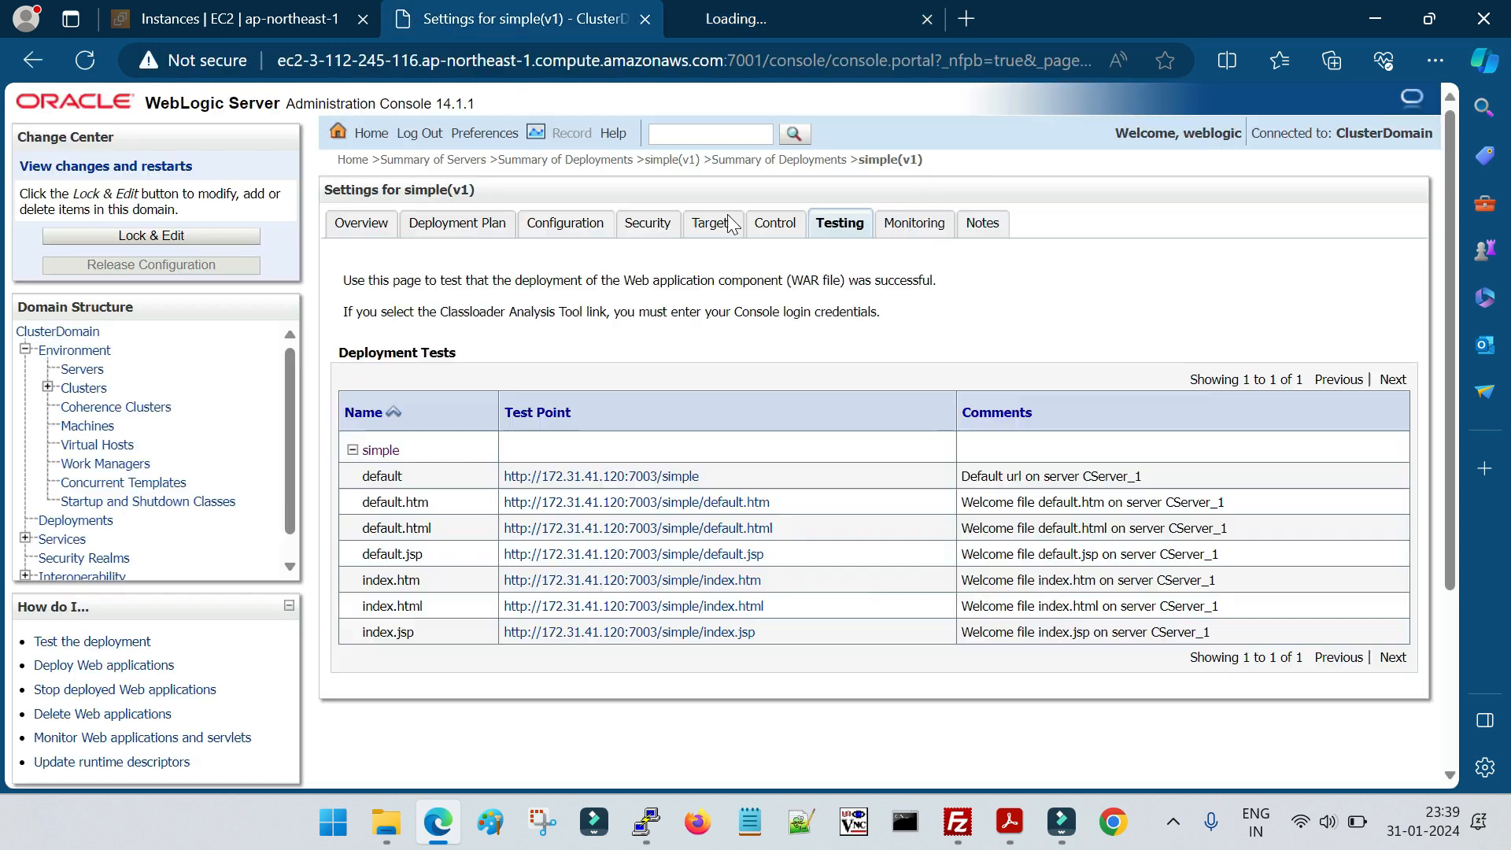
# Try the default.htm test point of simple (v1) and reload its page
pyautogui.click(716, 502)
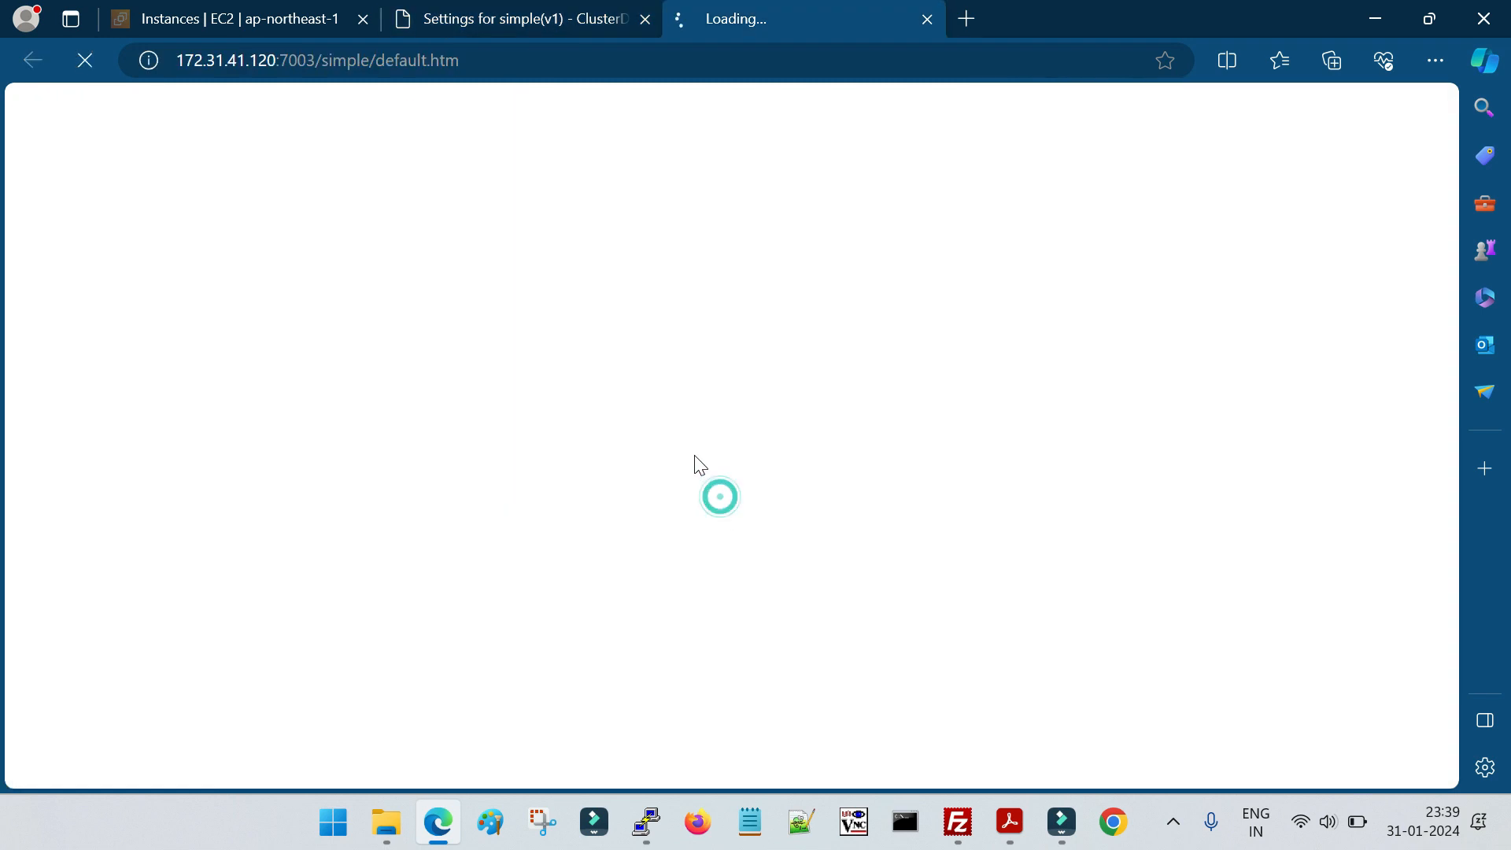
pyautogui.click(564, 19)
pyautogui.click(801, 30)
pyautogui.click(557, 18)
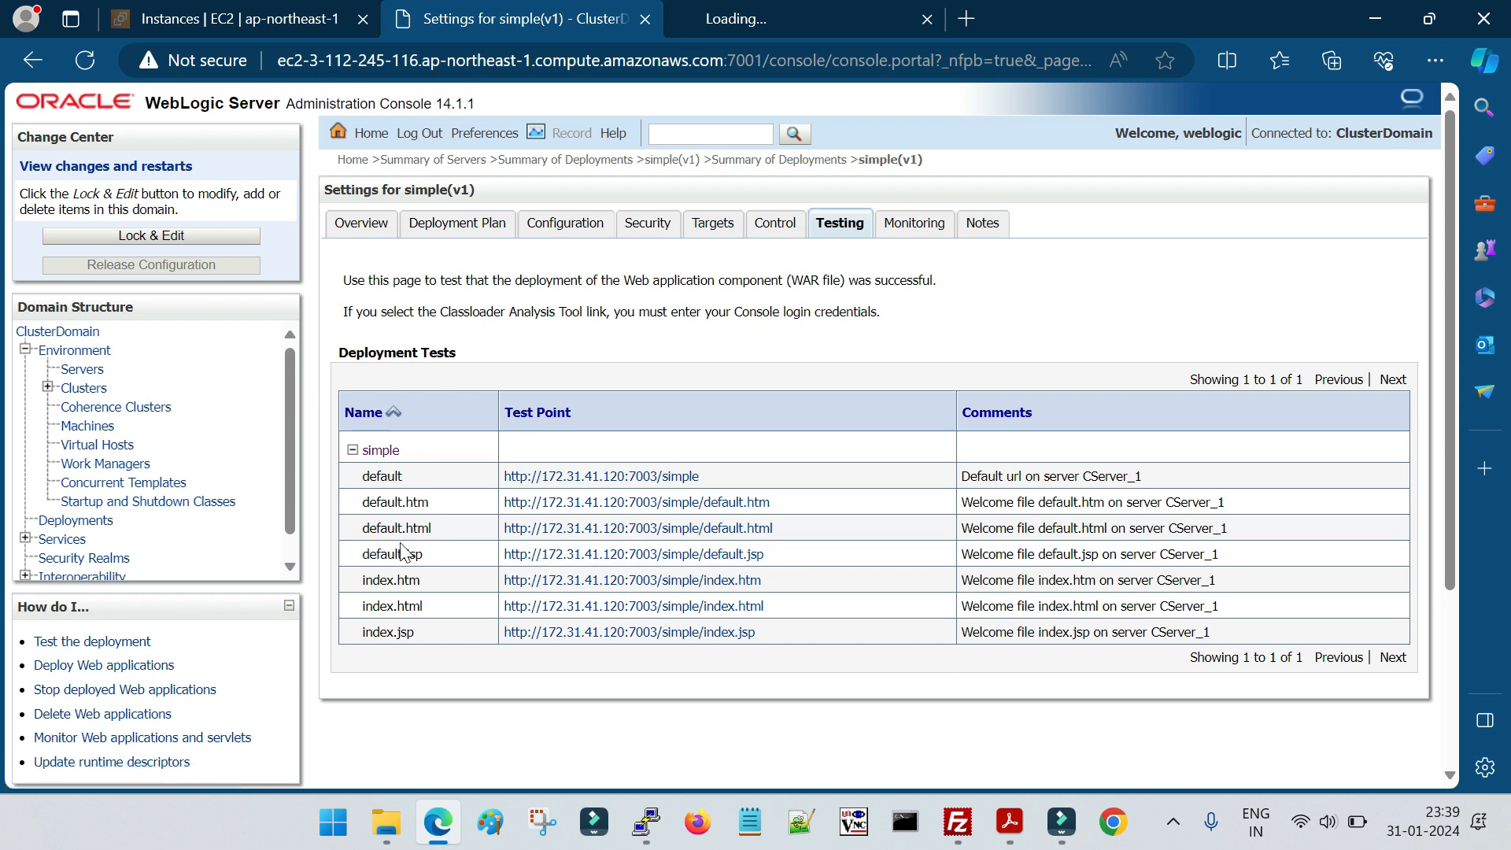
pyautogui.click(736, 11)
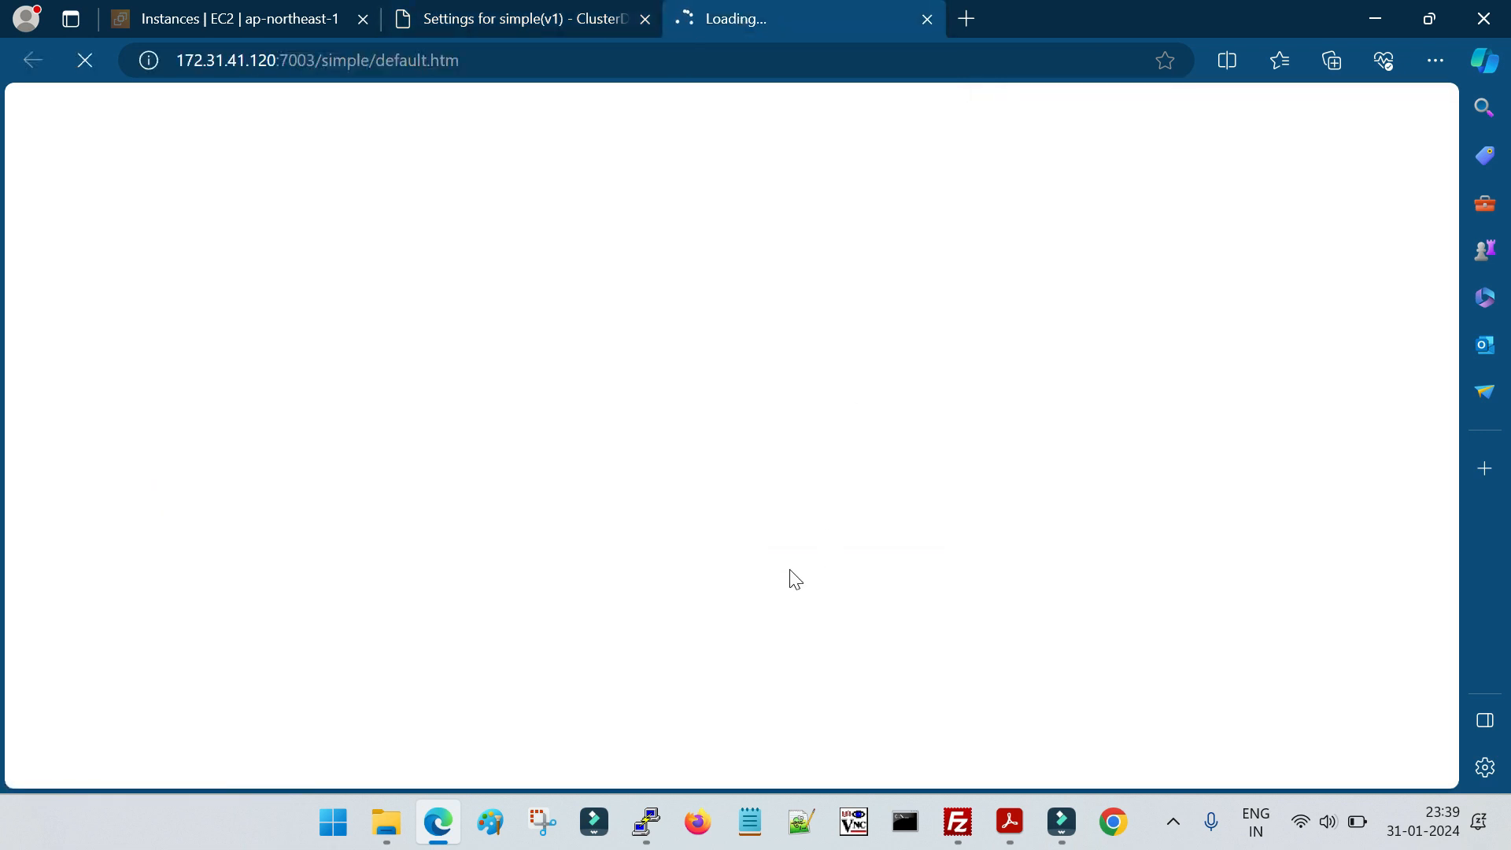
pyautogui.press('F5')
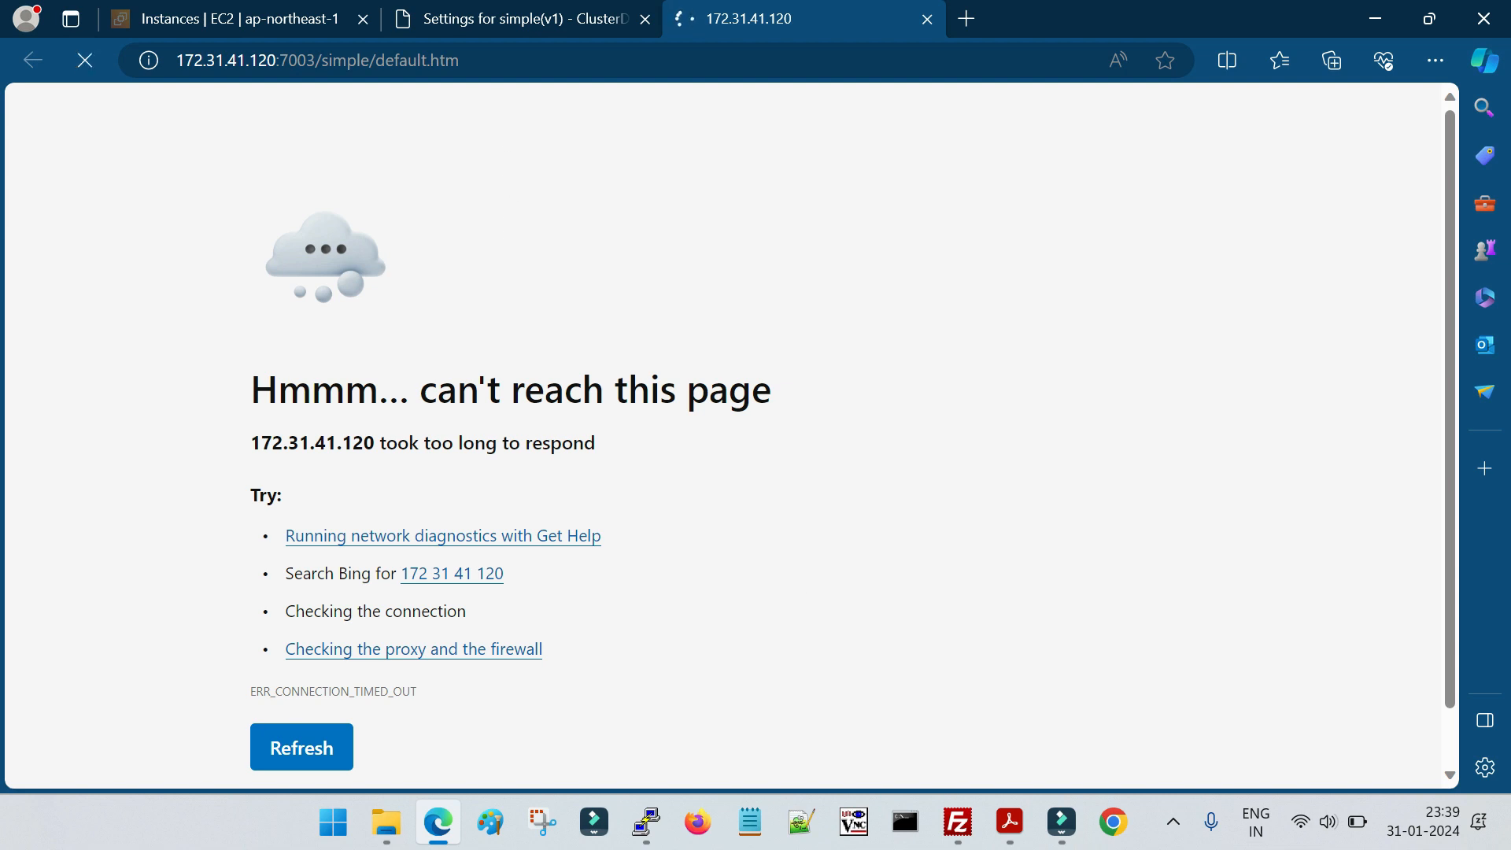
pyautogui.click(494, 61)
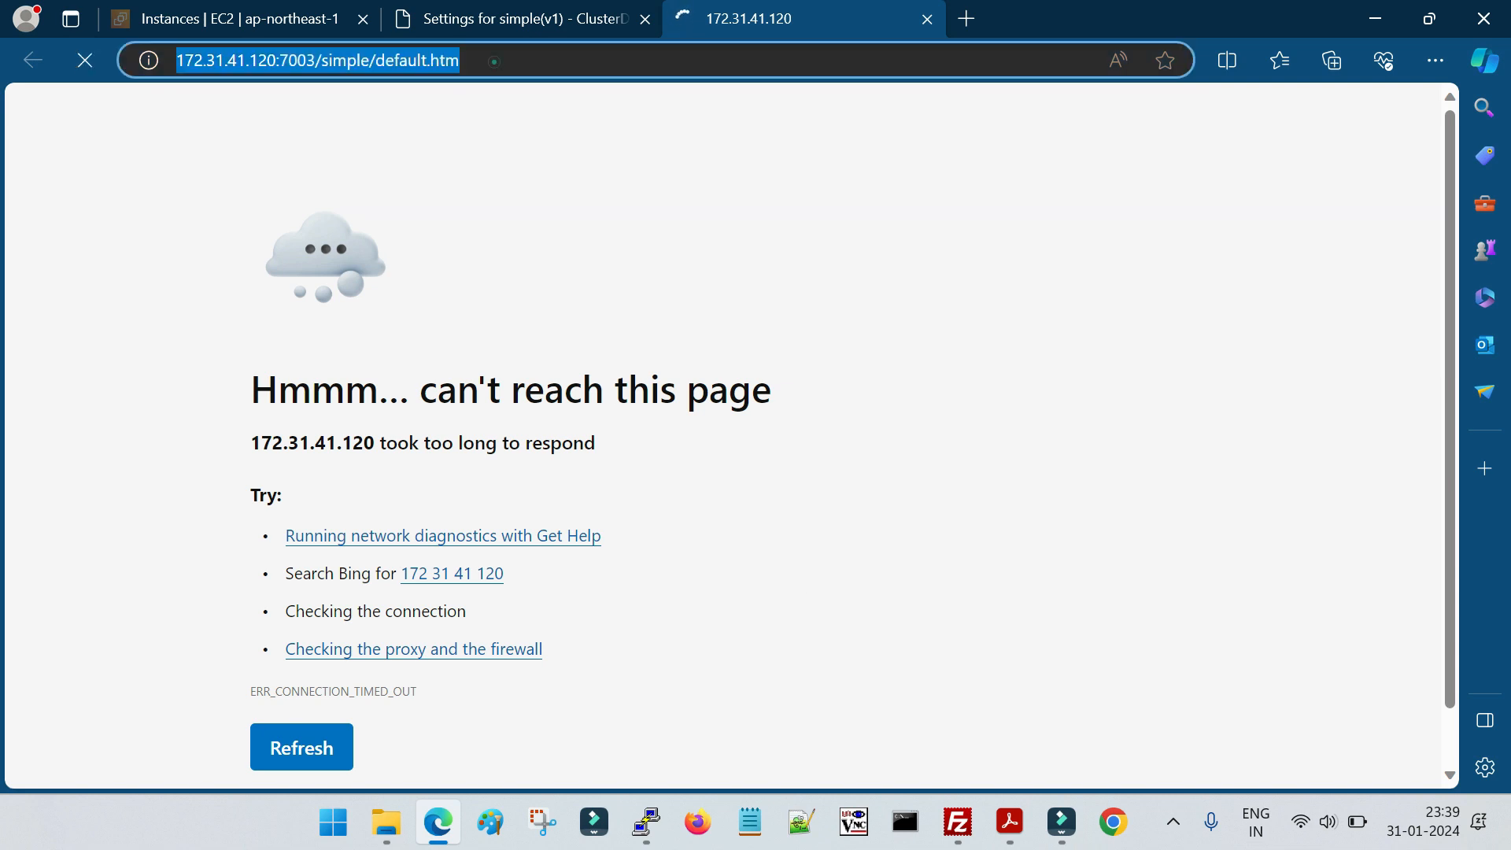
pyautogui.click(715, 181)
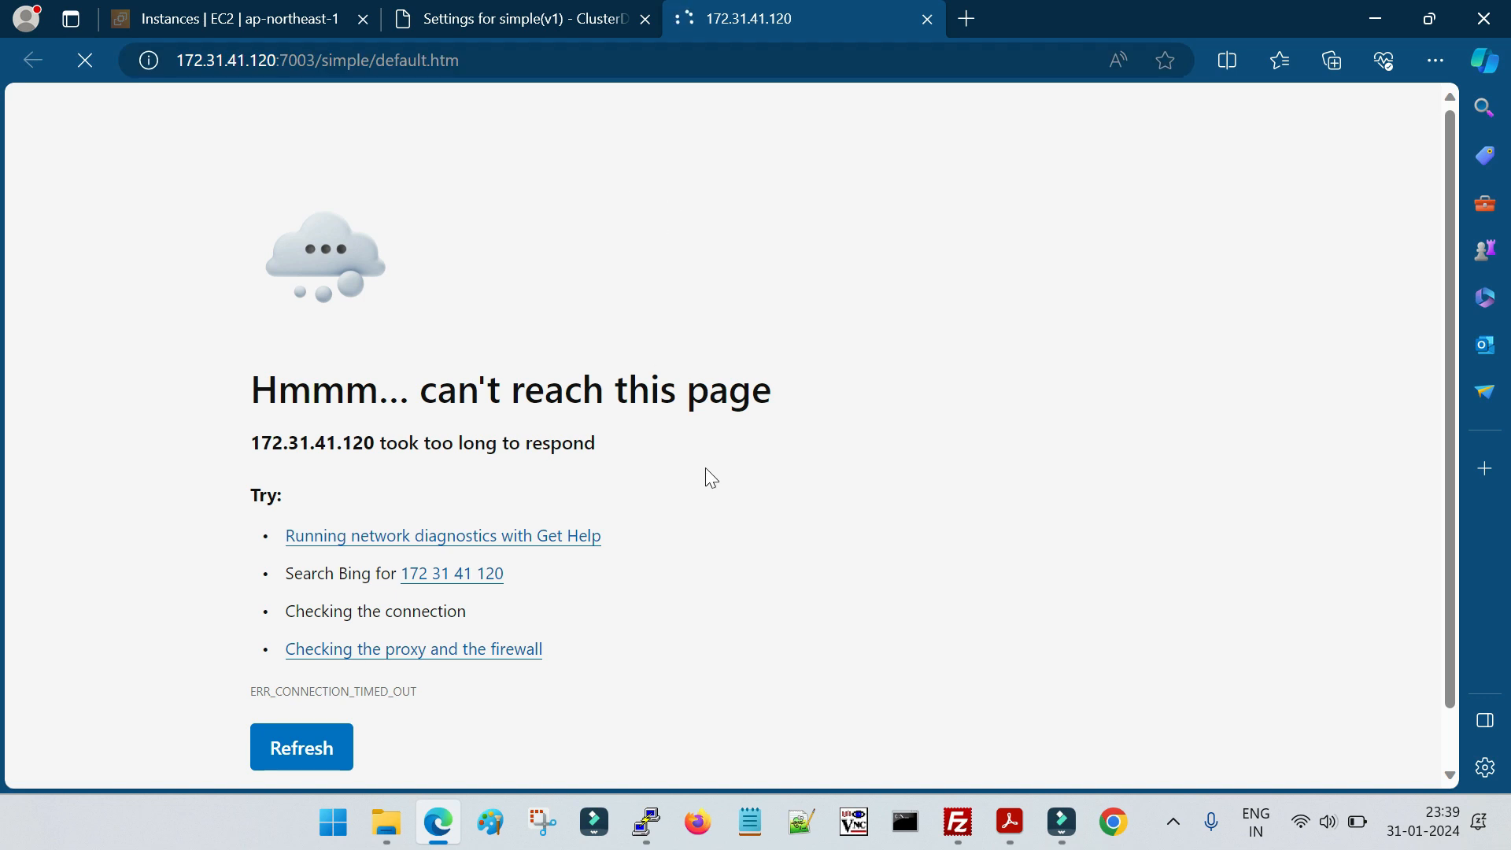
# Replace the private IP in the default.htm test URL with the console's host ec2-3-112-245-116.ap-northeast-1.compute.amazonaws.com, keeping port 7003, and load it
pyautogui.click(545, 24)
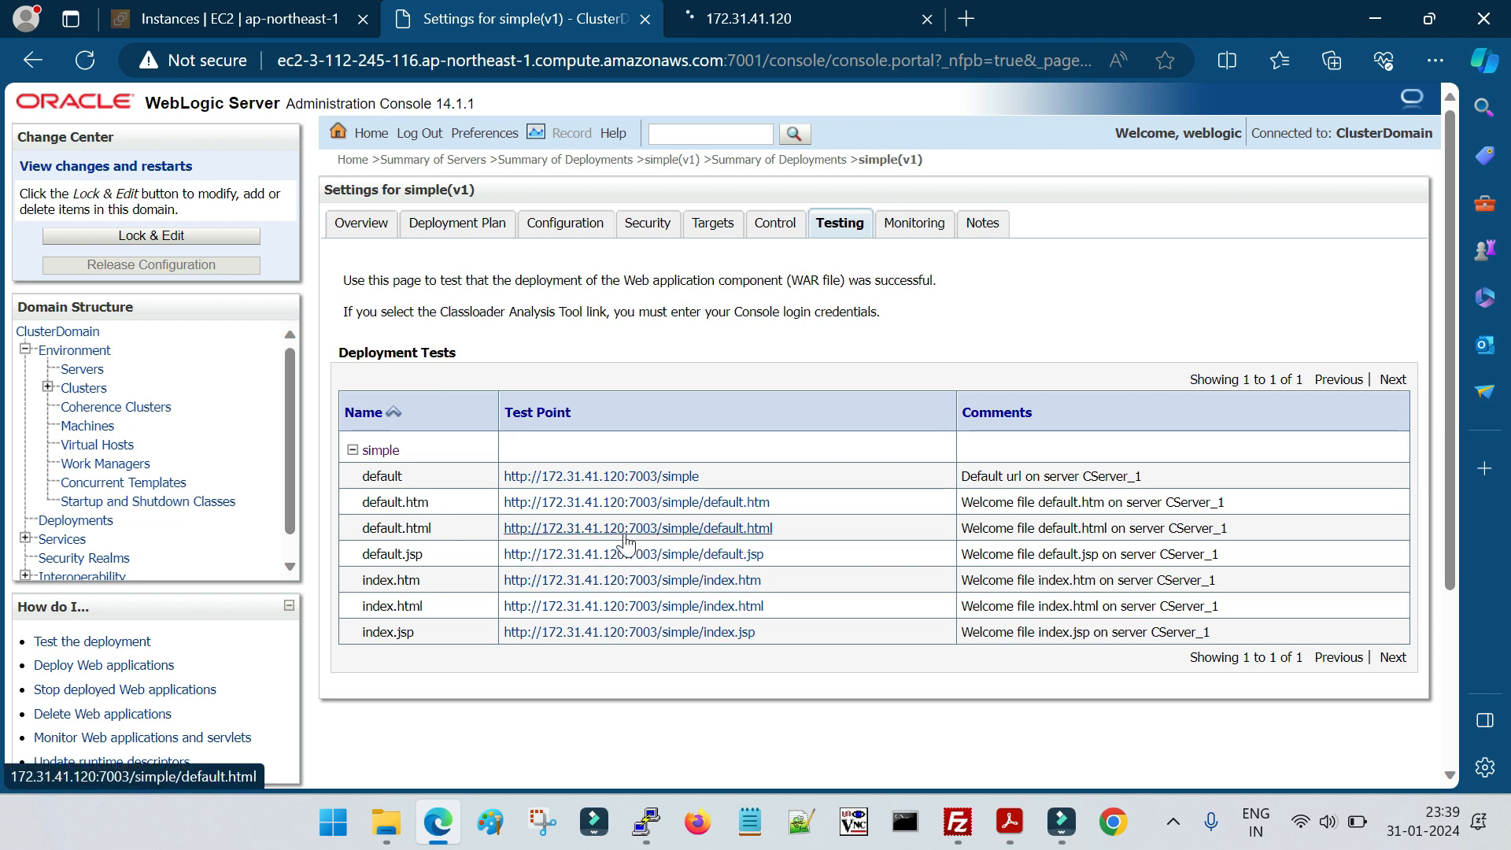
pyautogui.click(293, 21)
pyautogui.click(516, 22)
pyautogui.moveTo(724, 60); pyautogui.dragTo(165, 75)
pyautogui.hotkey('ctrl', 'c')
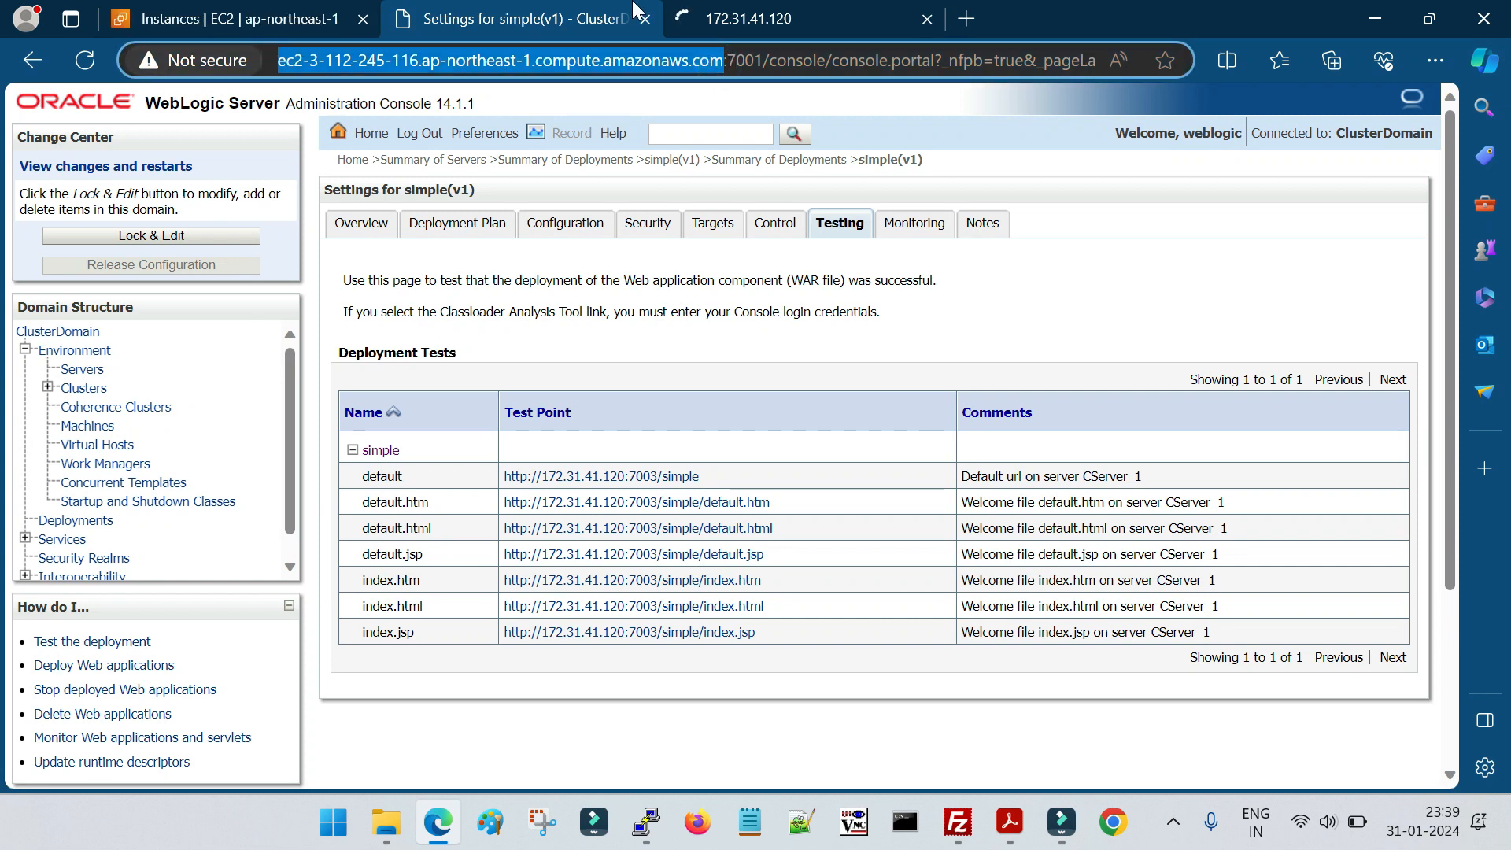
pyautogui.click(739, 21)
pyautogui.moveTo(285, 61); pyautogui.dragTo(145, 98)
pyautogui.hotkey('ctrl', 'v')
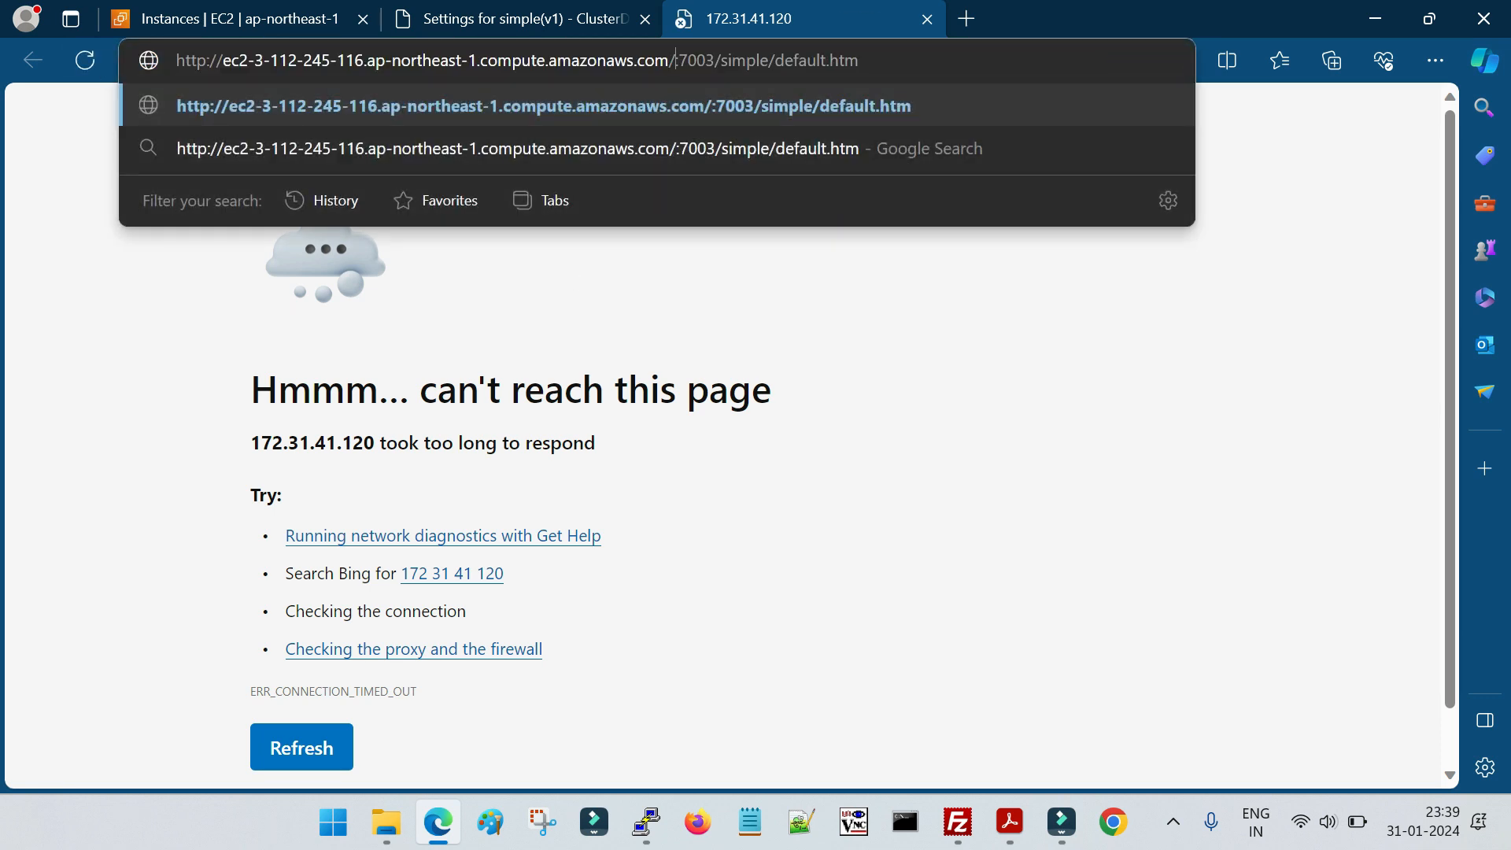
pyautogui.press('BackSpace')
pyautogui.press('Return')
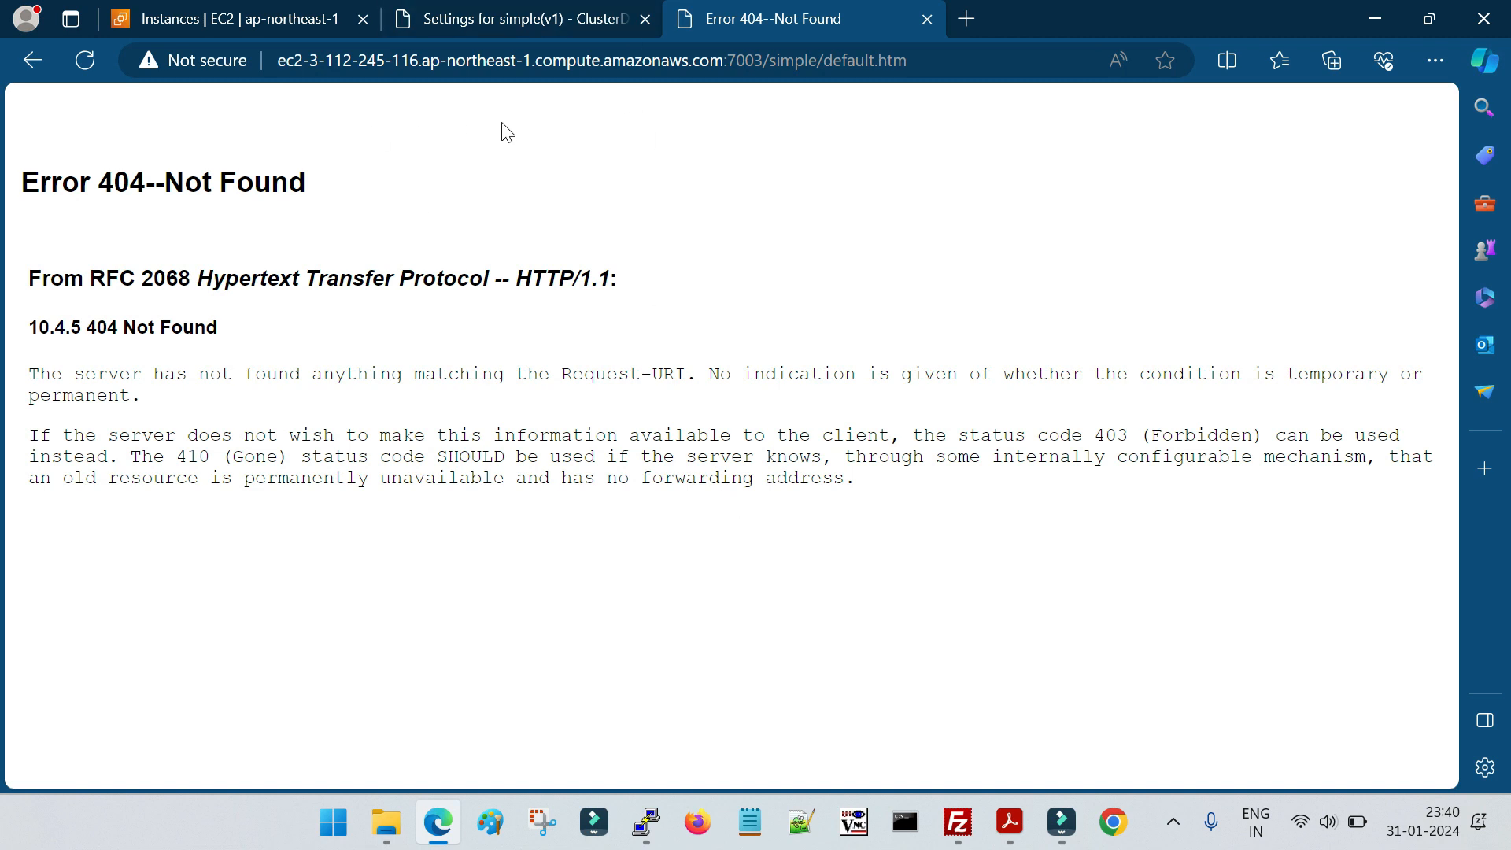
# Force-stop the simple (v1) deployment in the WebLogic console and confirm the stop request
pyautogui.click(539, 22)
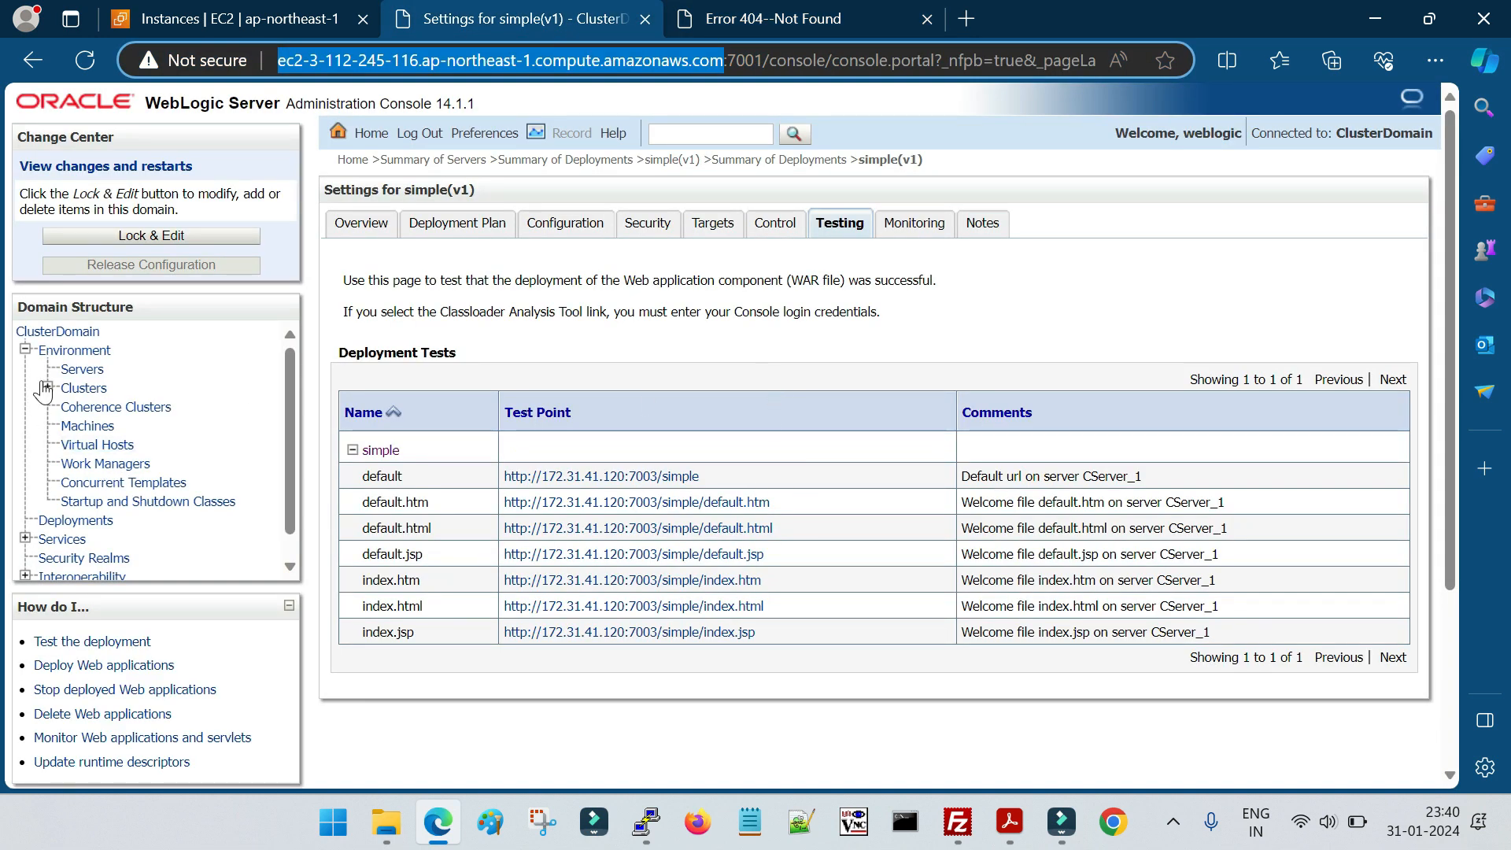
pyautogui.click(81, 520)
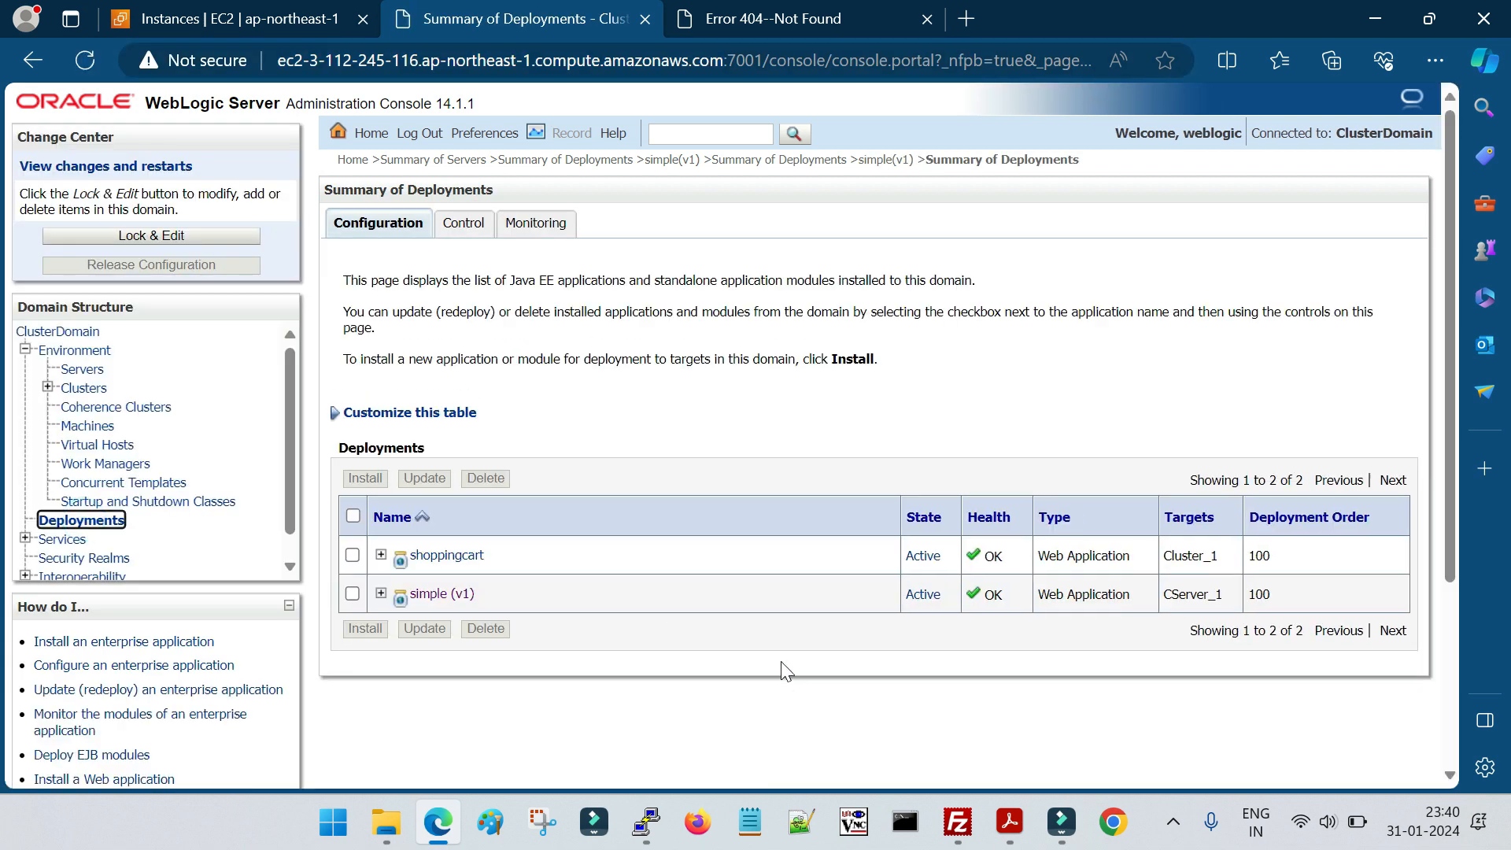
pyautogui.click(351, 593)
pyautogui.click(464, 223)
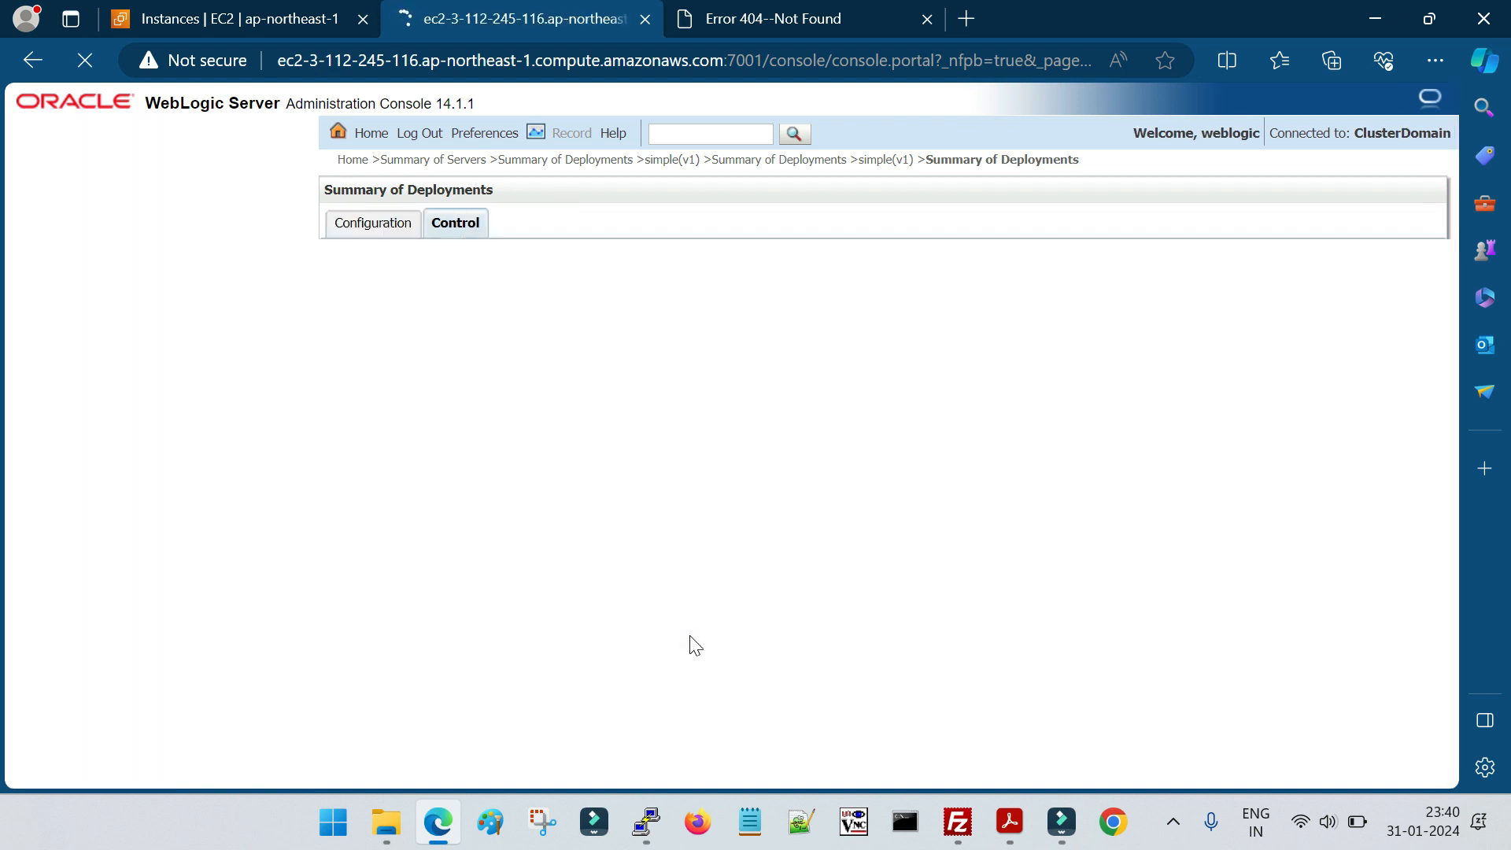
pyautogui.click(354, 537)
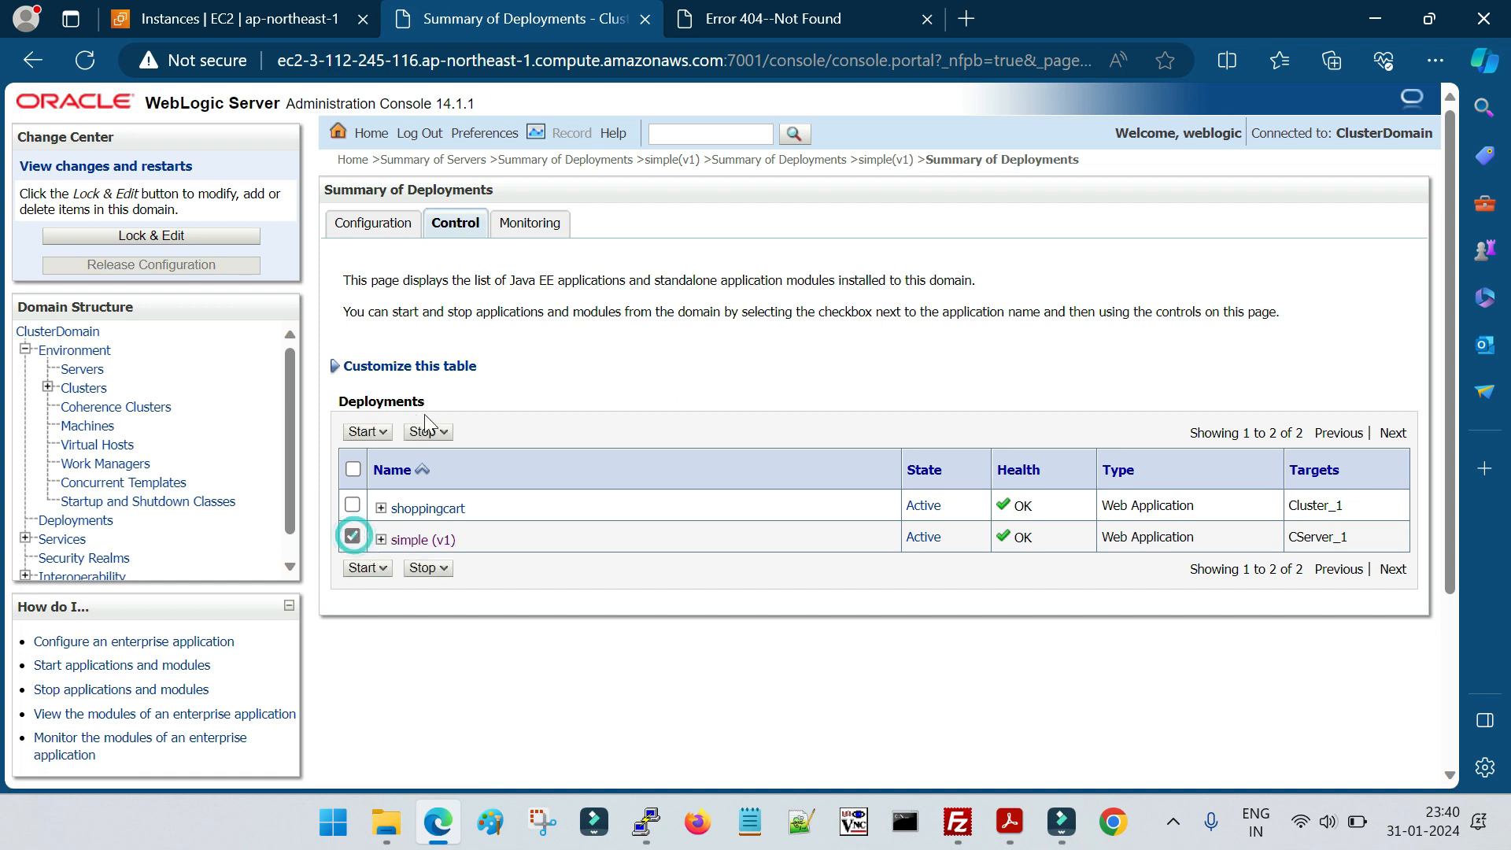
pyautogui.click(423, 567)
pyautogui.click(458, 620)
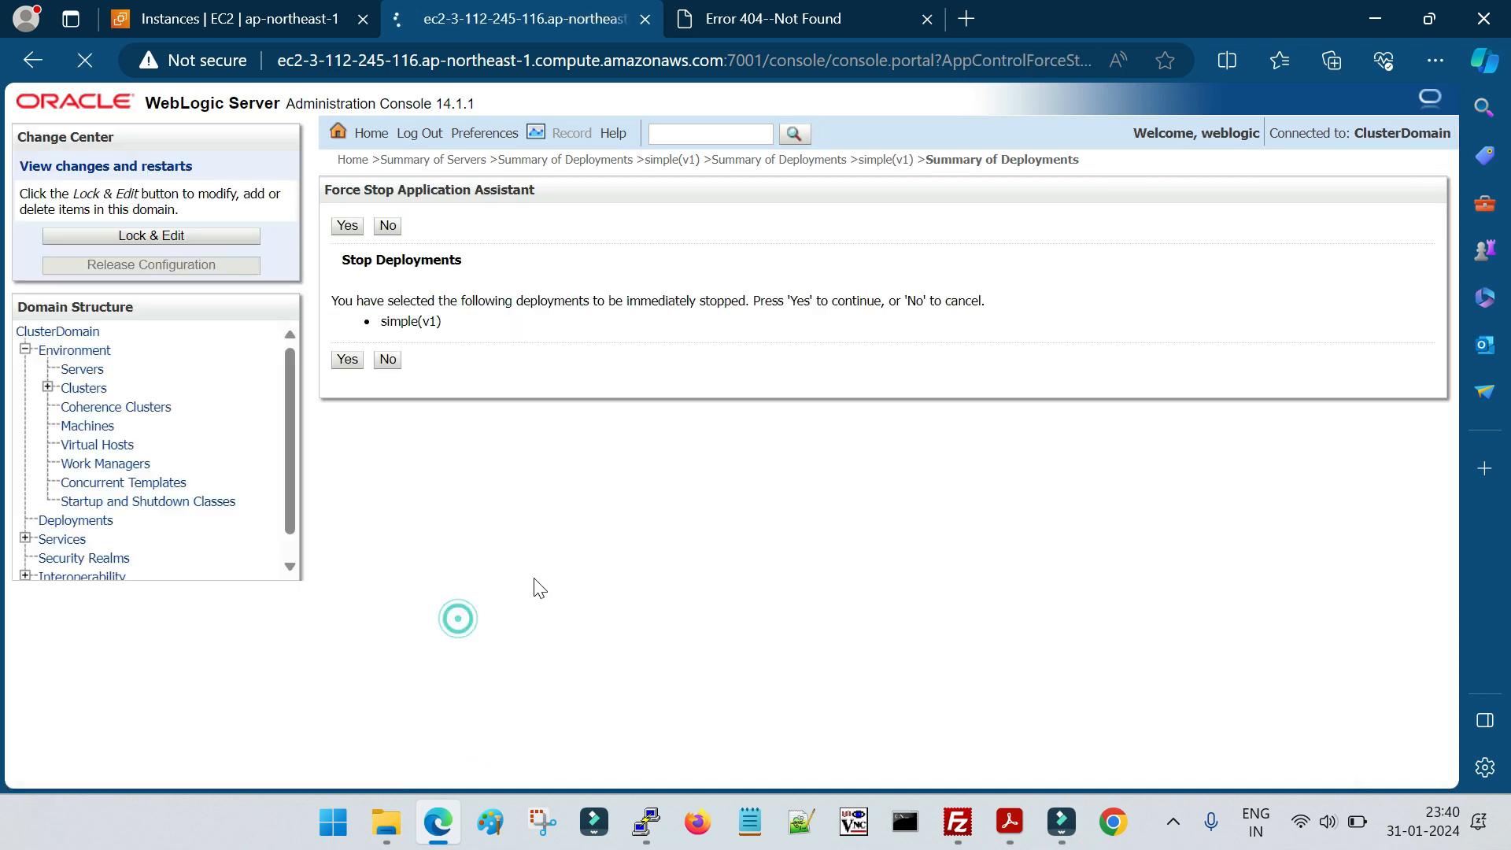
pyautogui.click(347, 360)
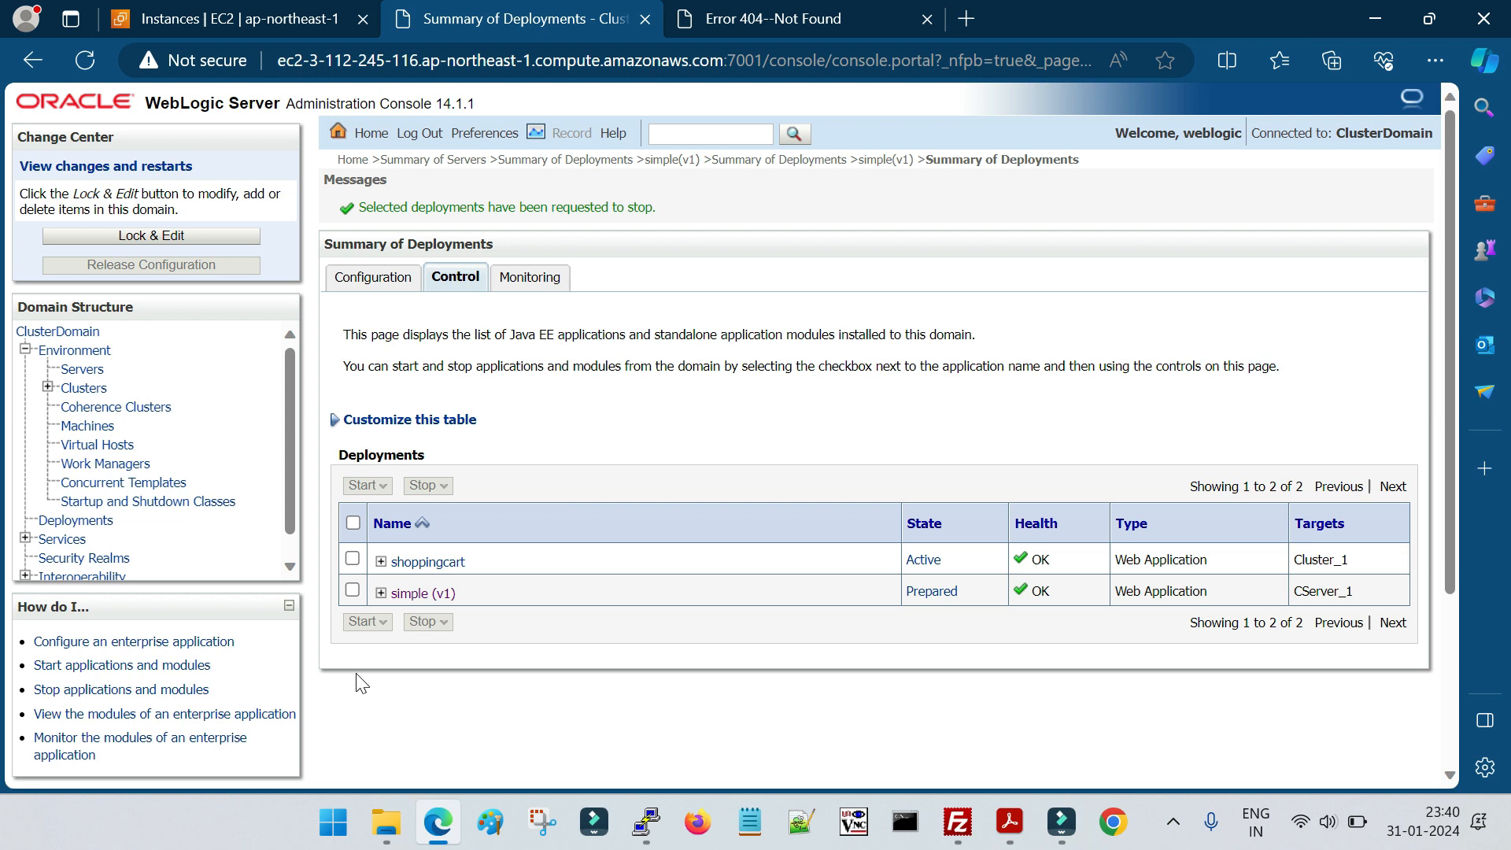
# Lock the configuration, delete the simple (v1) deployment from the domain, and activate the pending changes
pyautogui.click(352, 590)
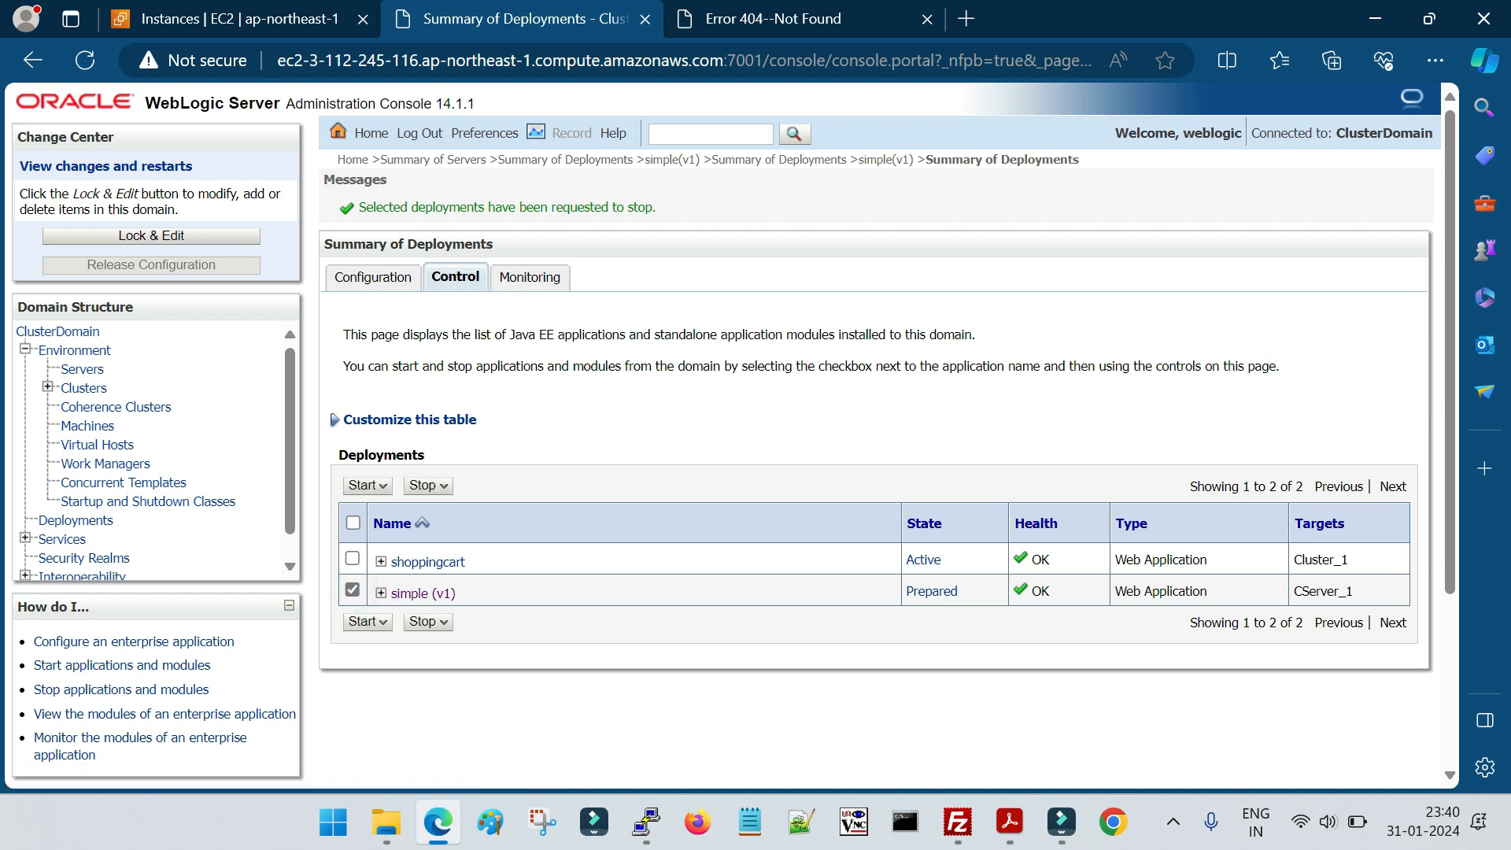
pyautogui.click(373, 277)
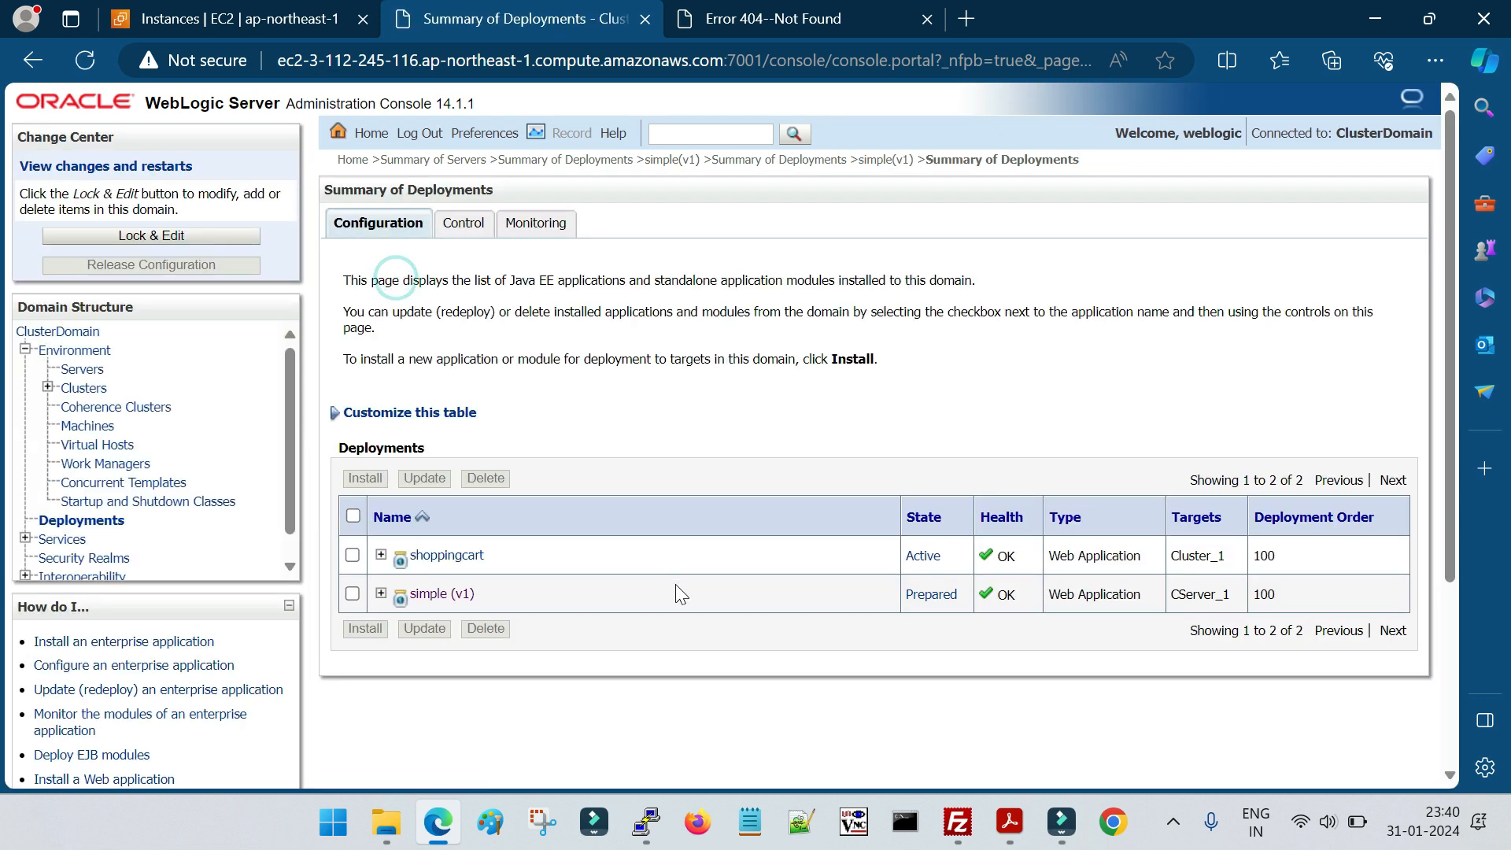
pyautogui.click(352, 594)
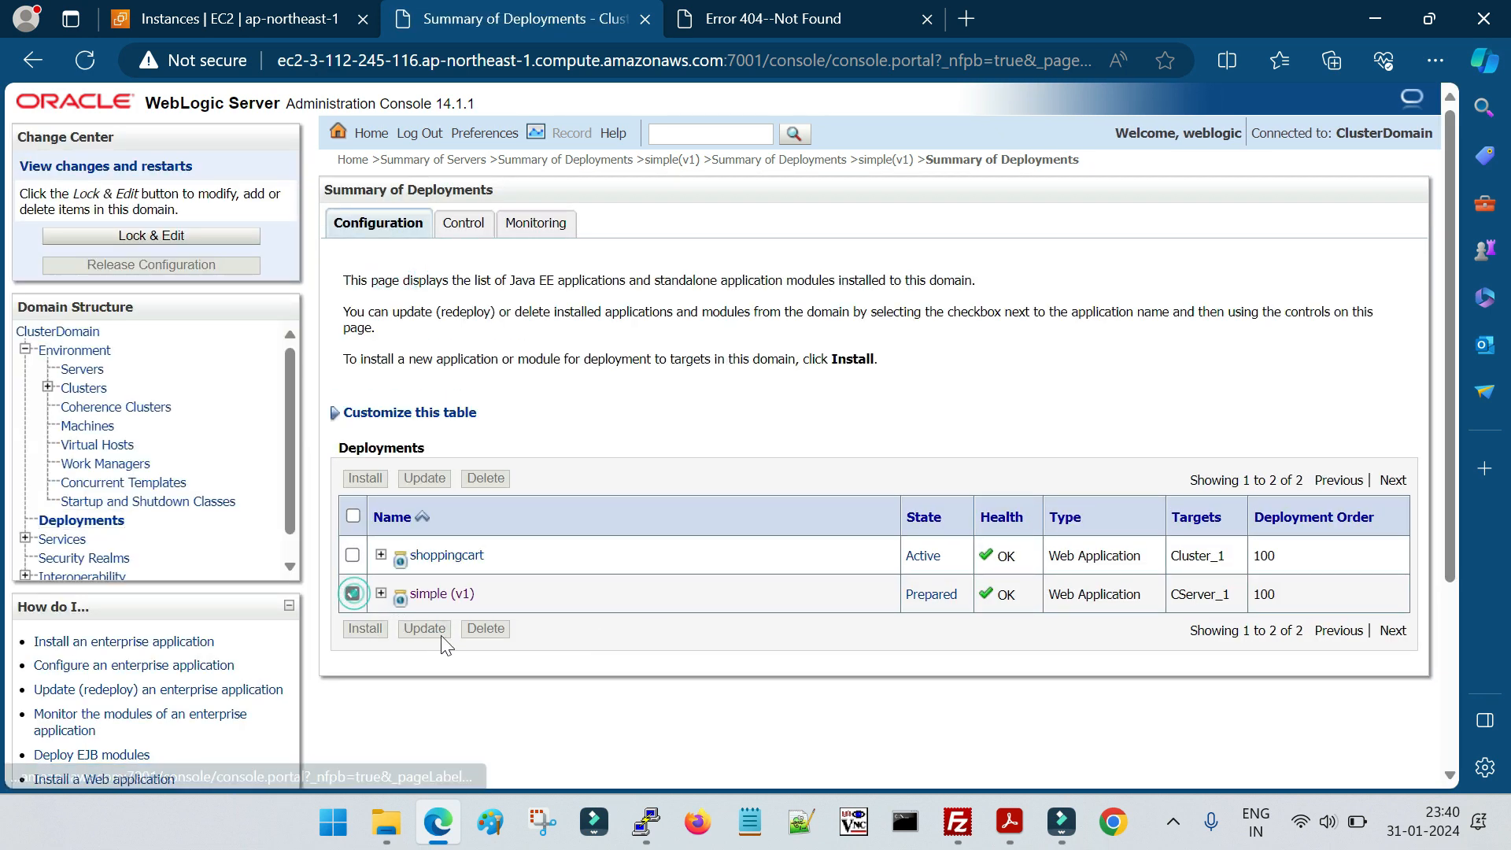
pyautogui.click(478, 237)
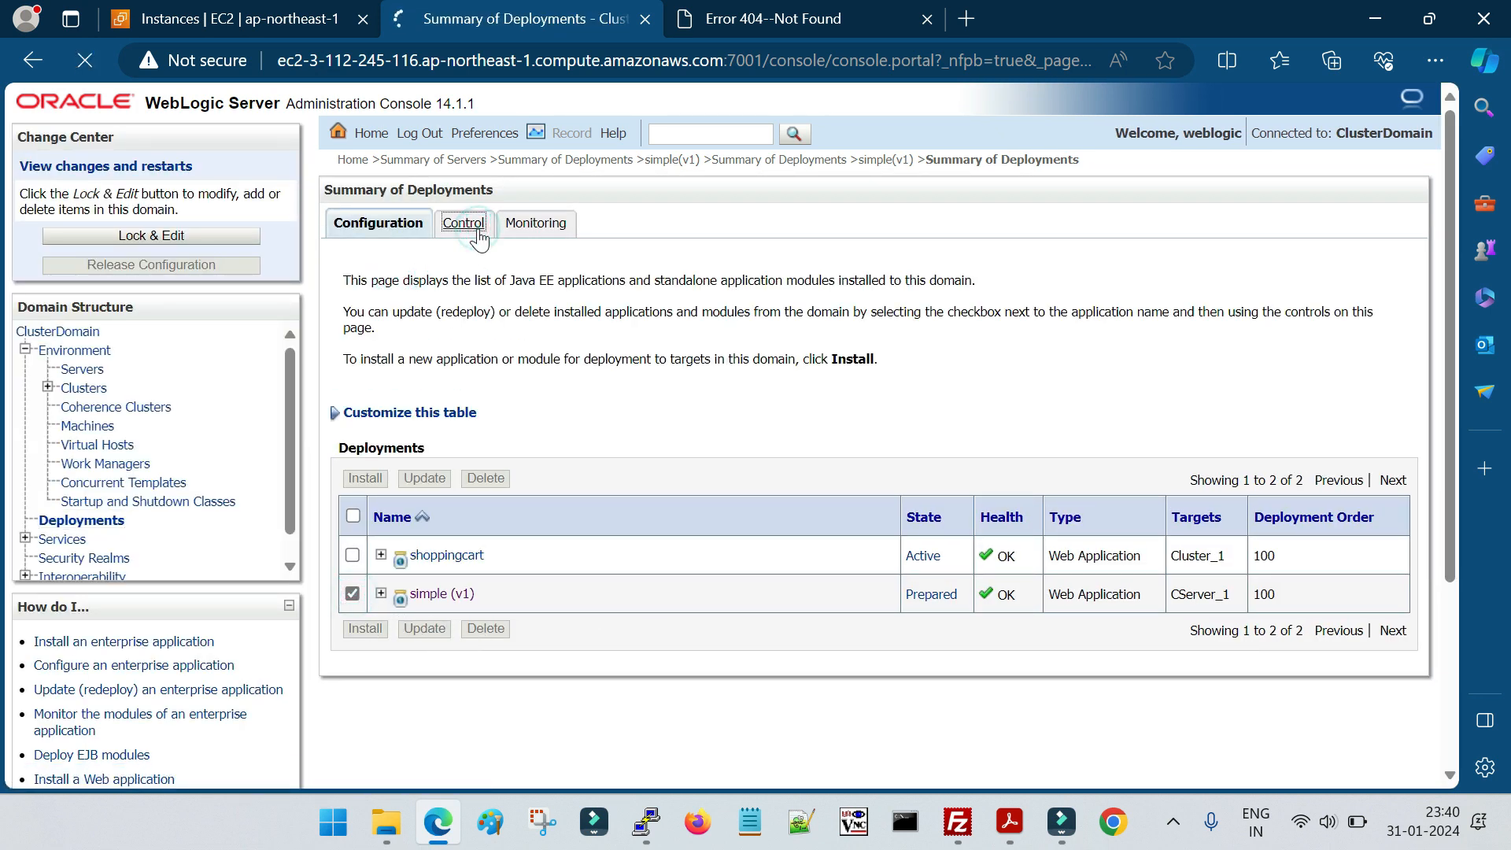
pyautogui.click(235, 239)
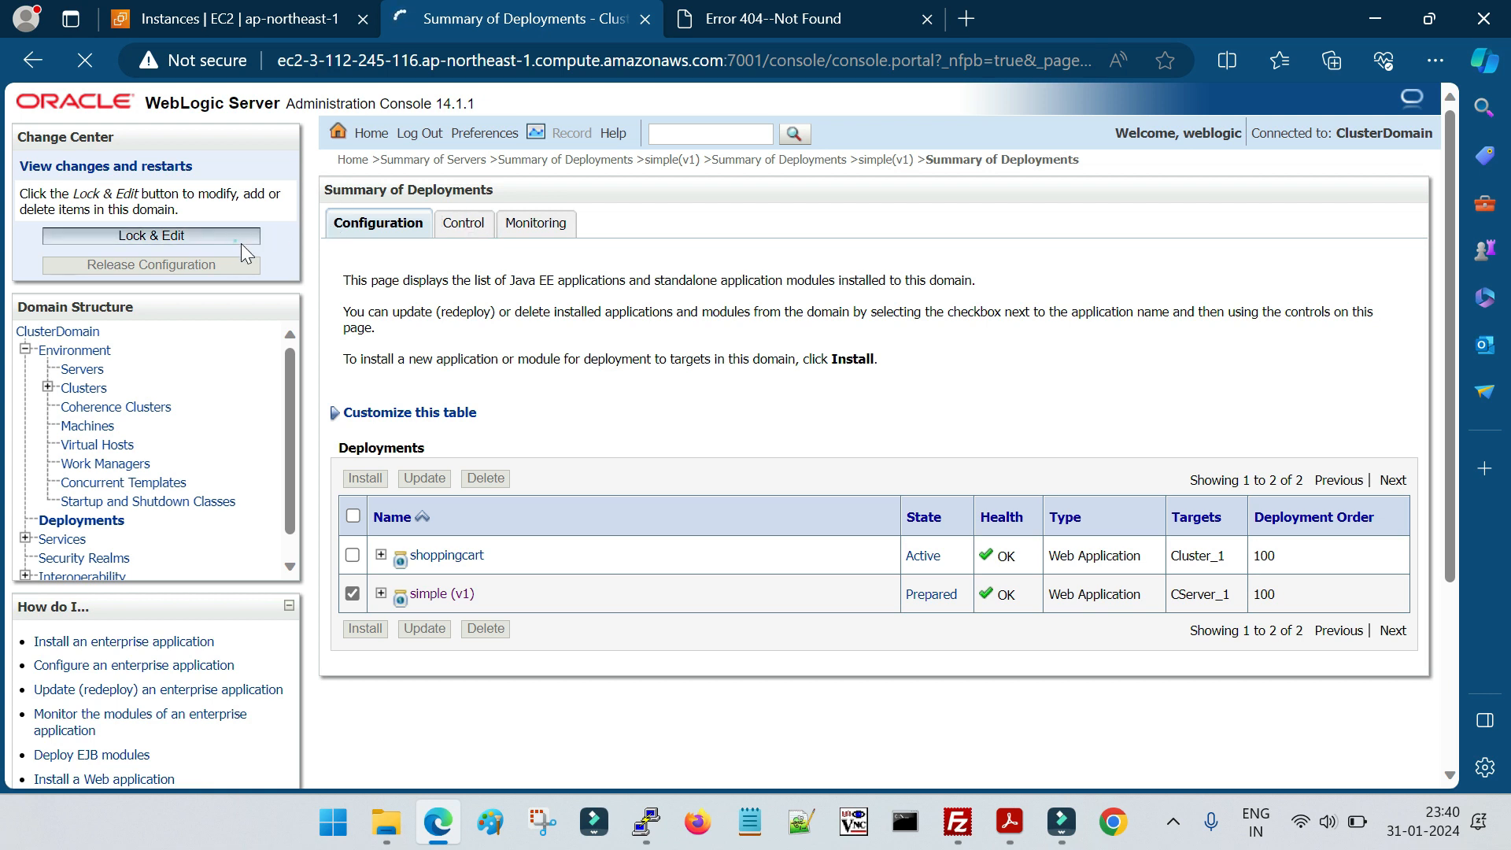
pyautogui.click(353, 594)
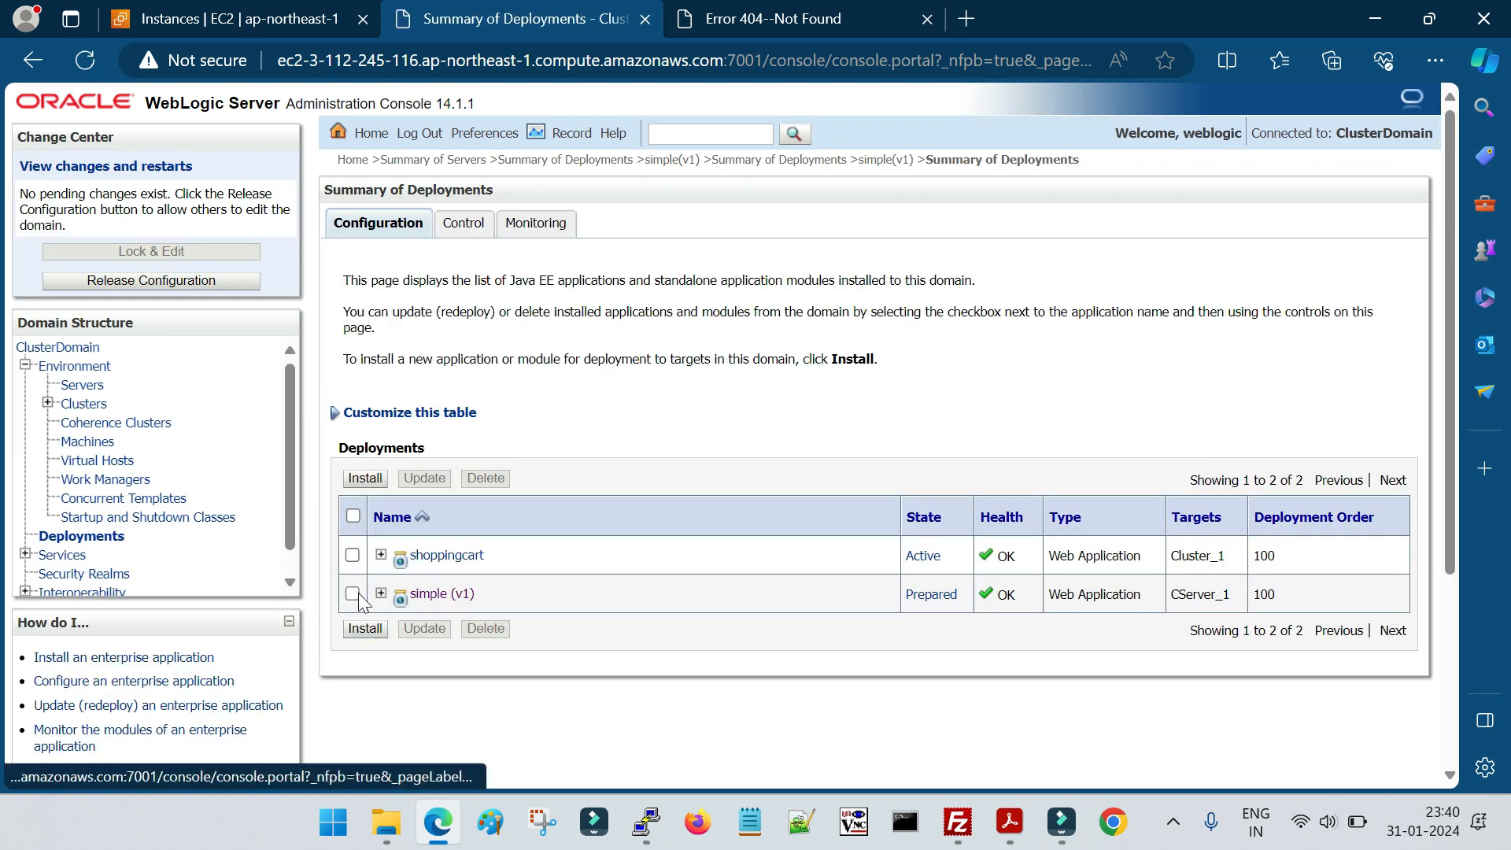
pyautogui.click(488, 629)
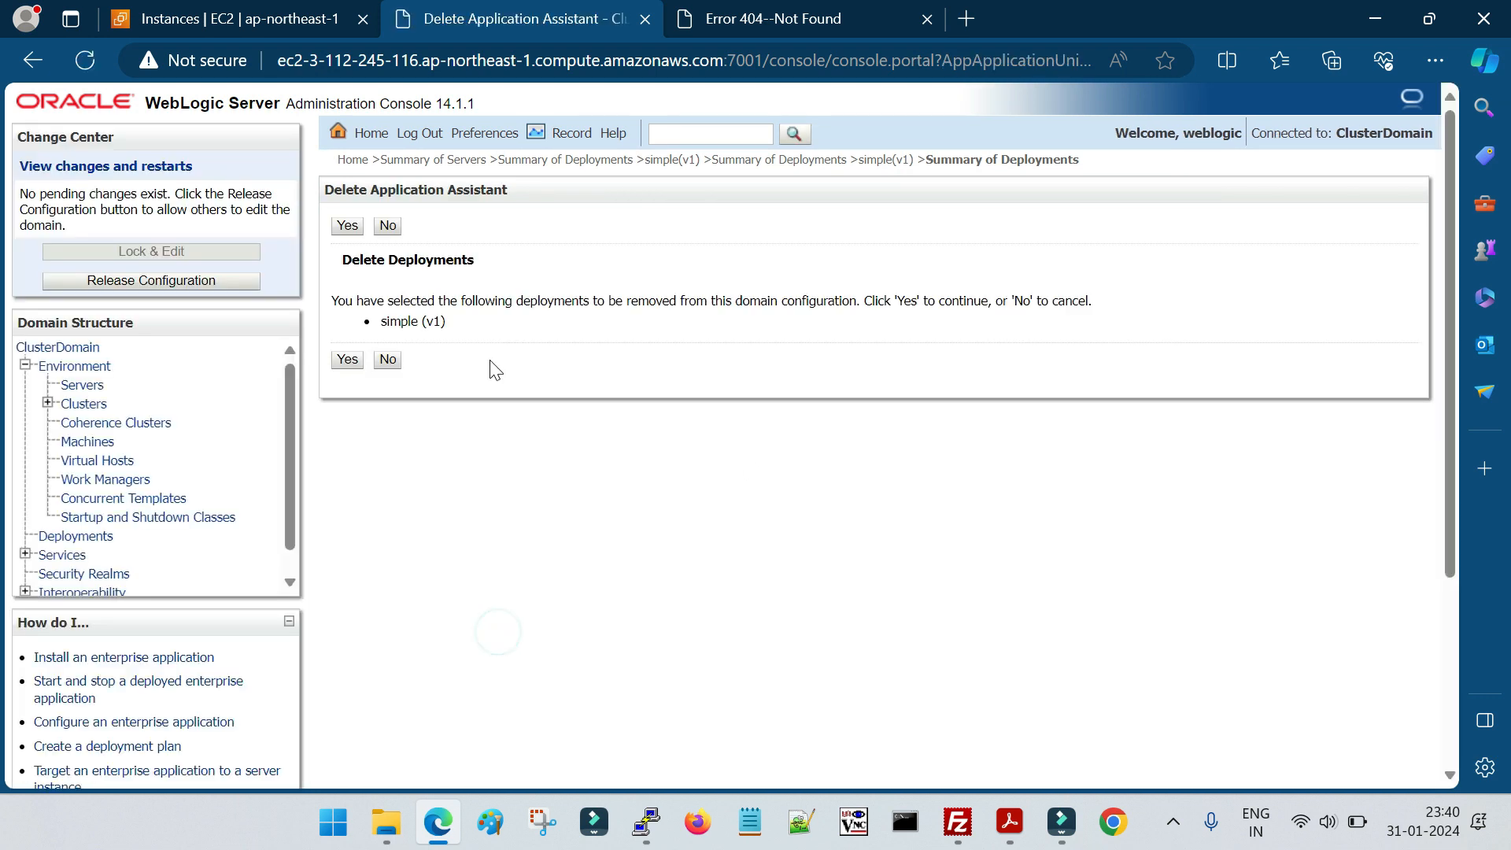
pyautogui.click(348, 361)
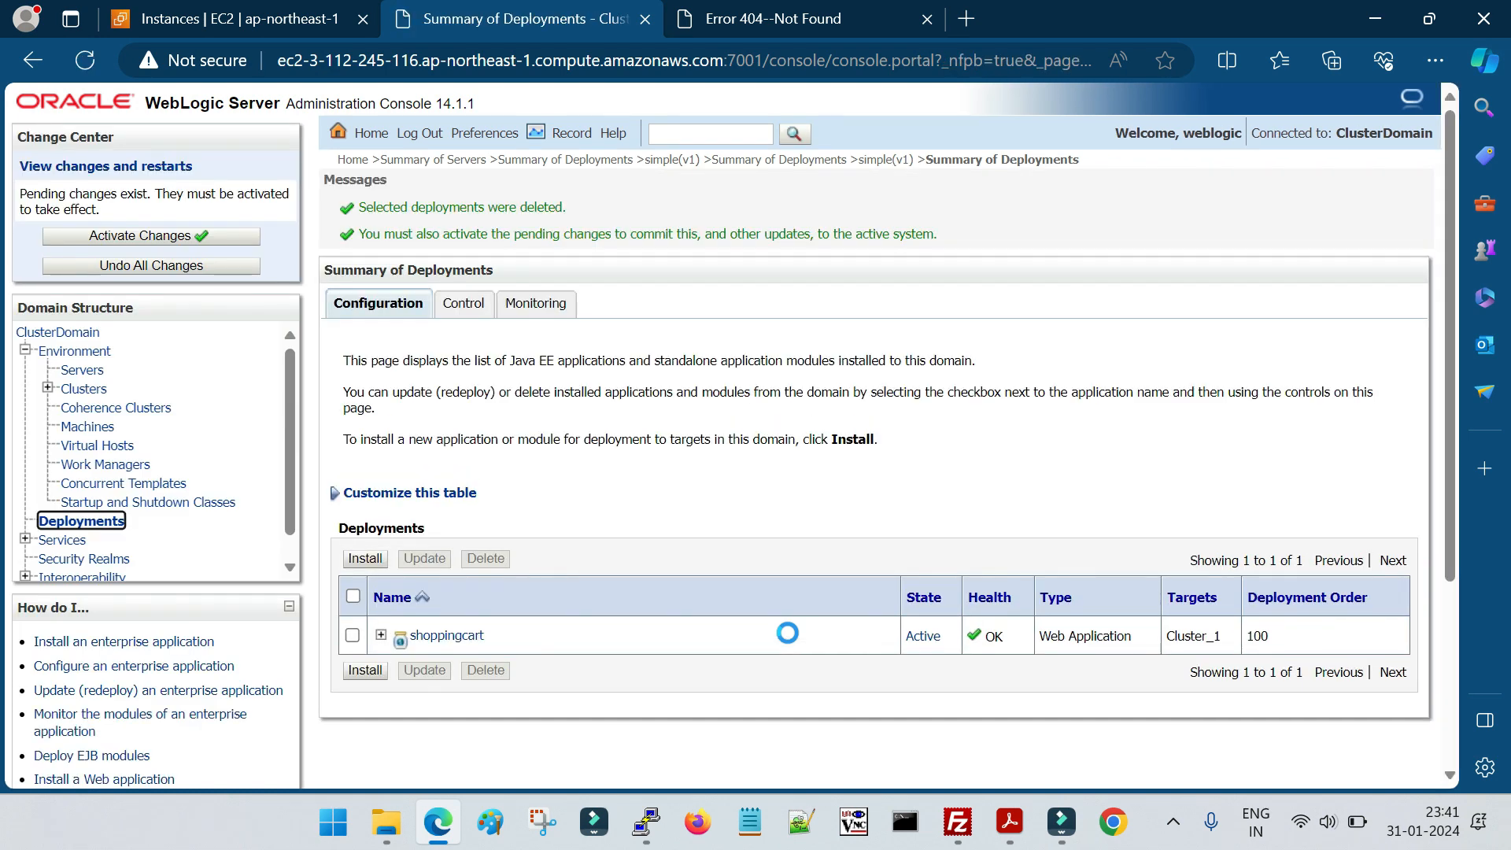
pyautogui.click(187, 236)
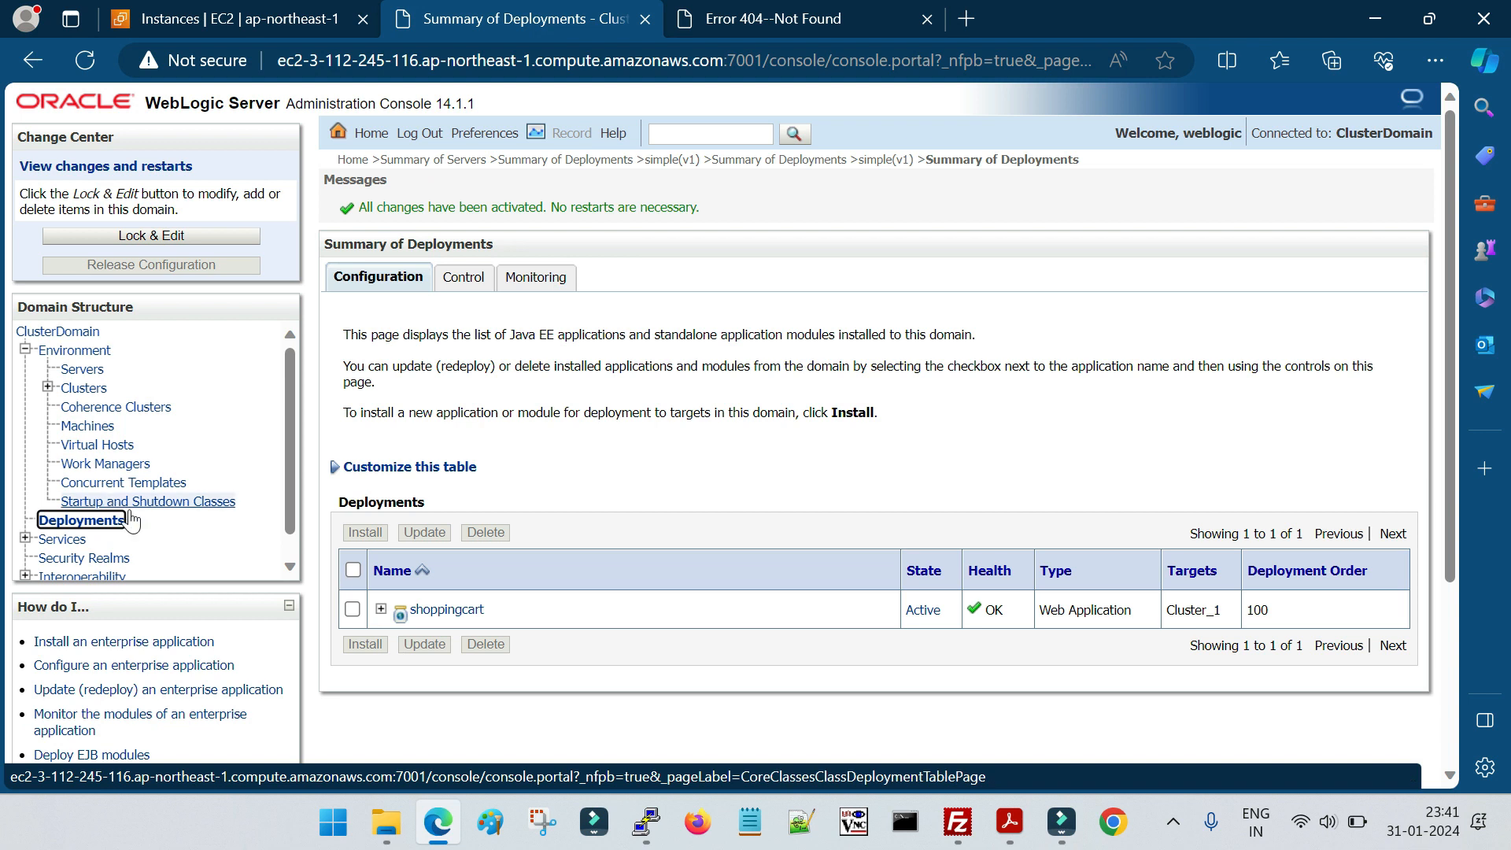
# Lock the configuration and begin installing a deployment, choosing simple.war from /home/oracle/versioned/deployversion1
pyautogui.click(163, 234)
pyautogui.click(374, 587)
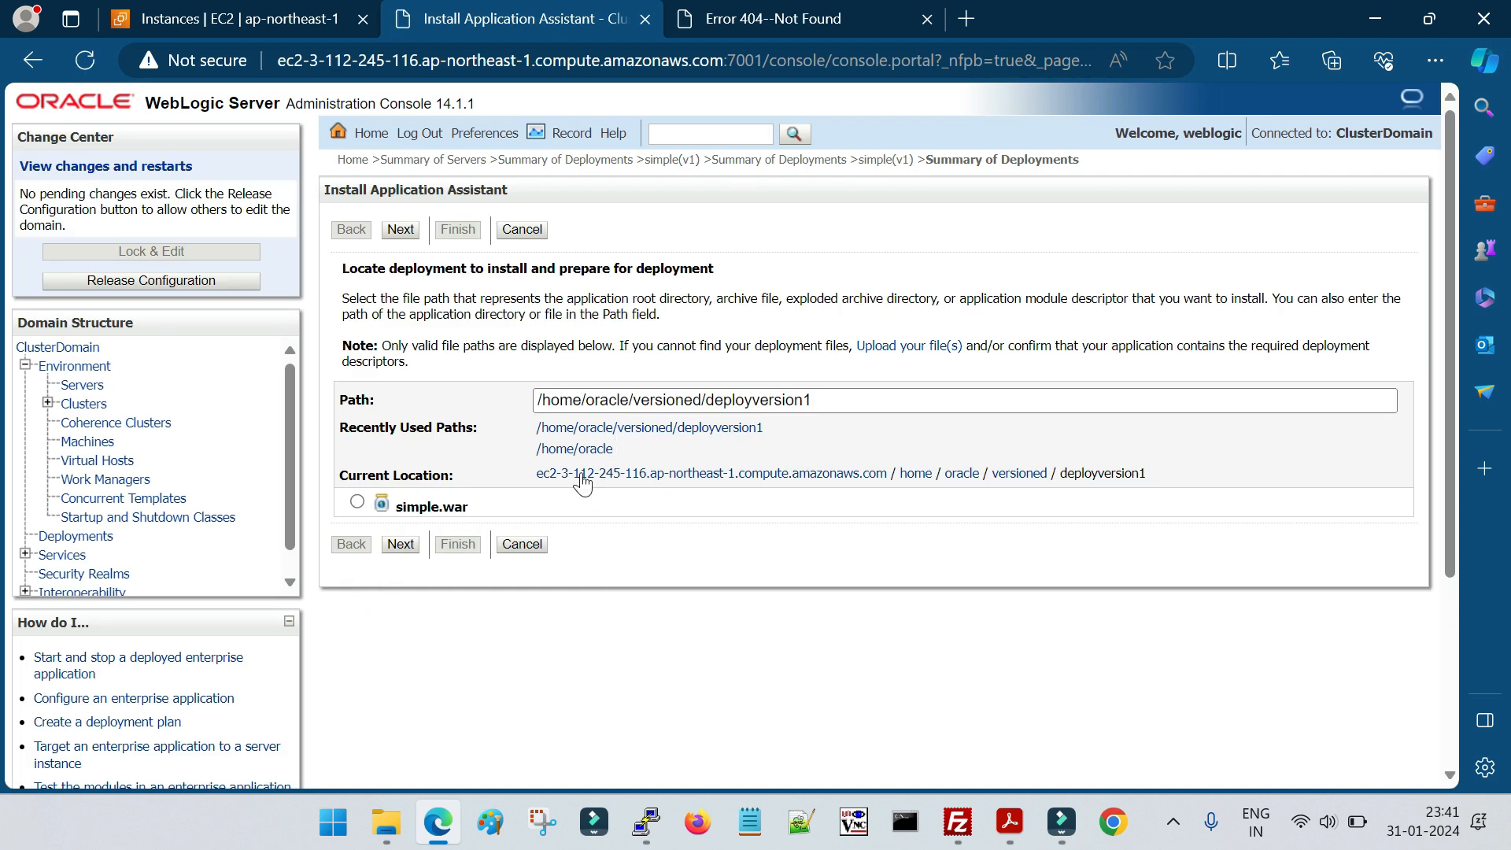
pyautogui.moveTo(1112, 473); pyautogui.dragTo(1146, 474)
pyautogui.click(357, 502)
pyautogui.click(400, 544)
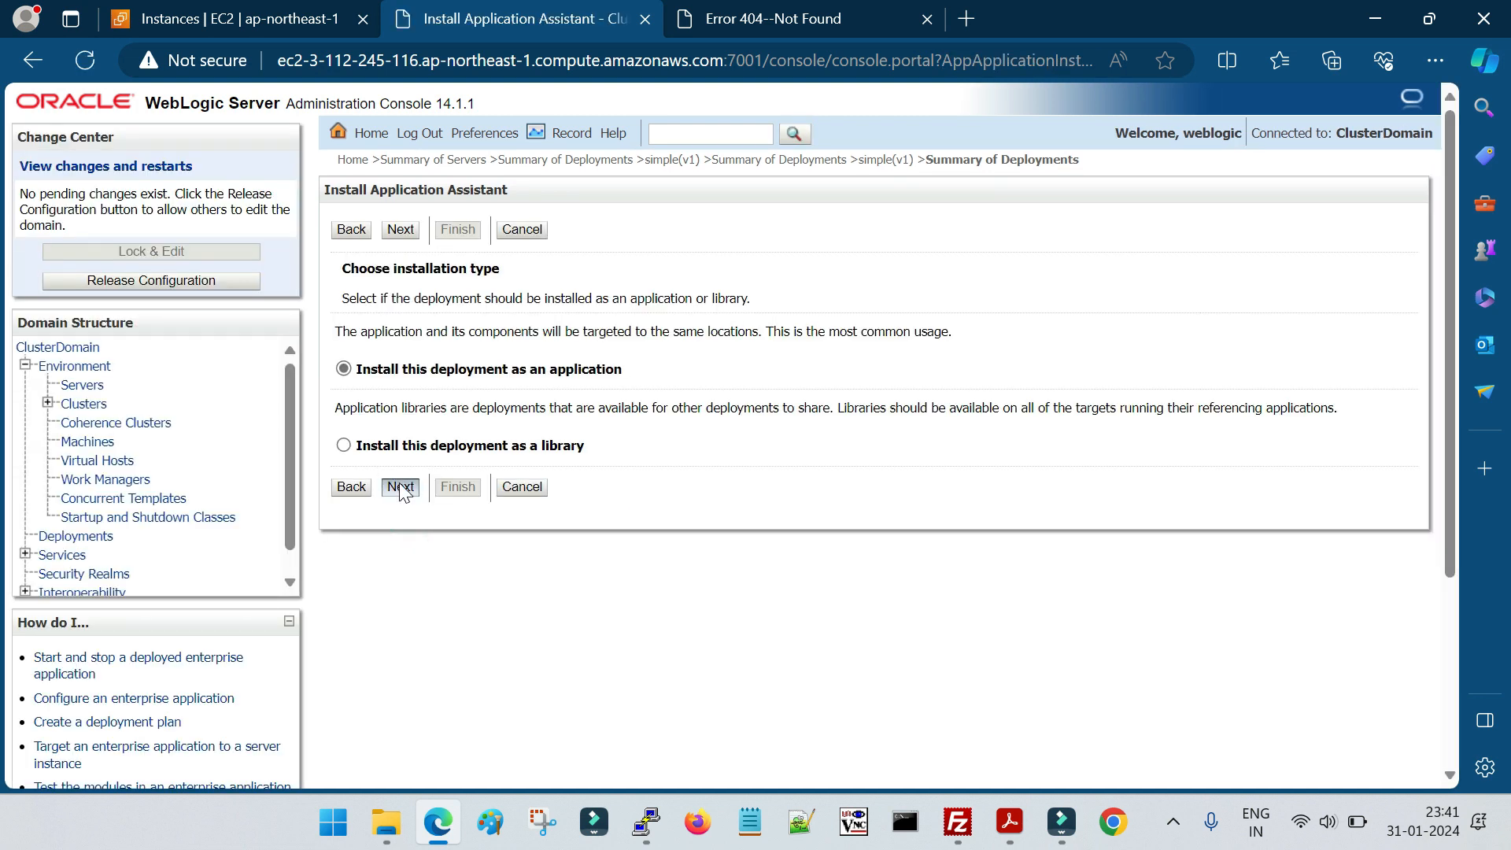
# Install simple.war as an application and target it to ClusterAdminServer
pyautogui.click(401, 487)
pyautogui.click(345, 429)
pyautogui.click(401, 649)
# Accept the default optional settings for simple, finish the installation, and activate the pending changes
pyautogui.scroll(-2, 573, 538)
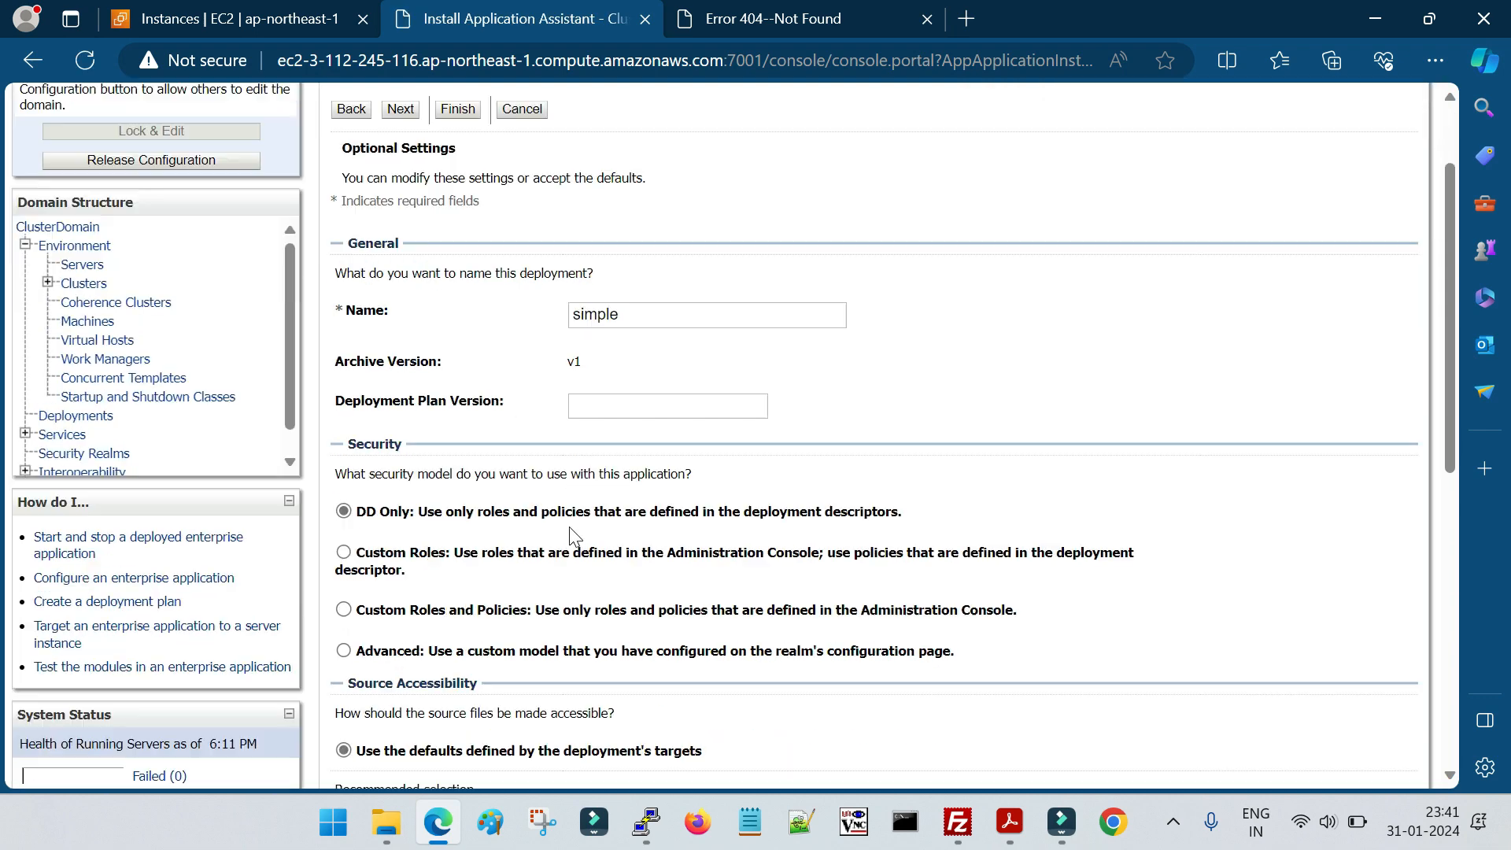
pyautogui.scroll(-5, 652, 508)
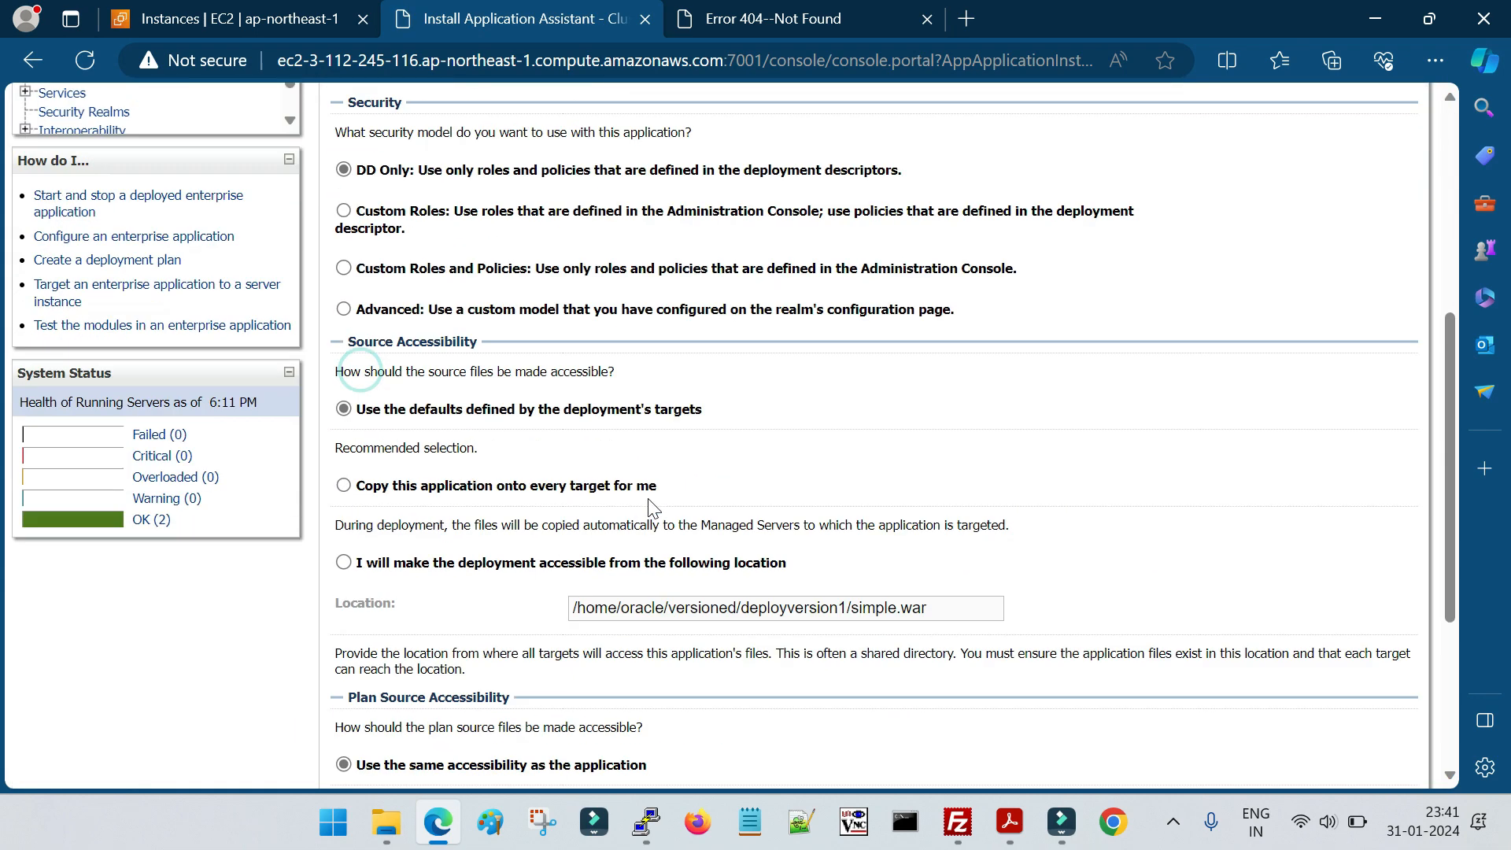
pyautogui.scroll(-5, 652, 507)
pyautogui.click(400, 682)
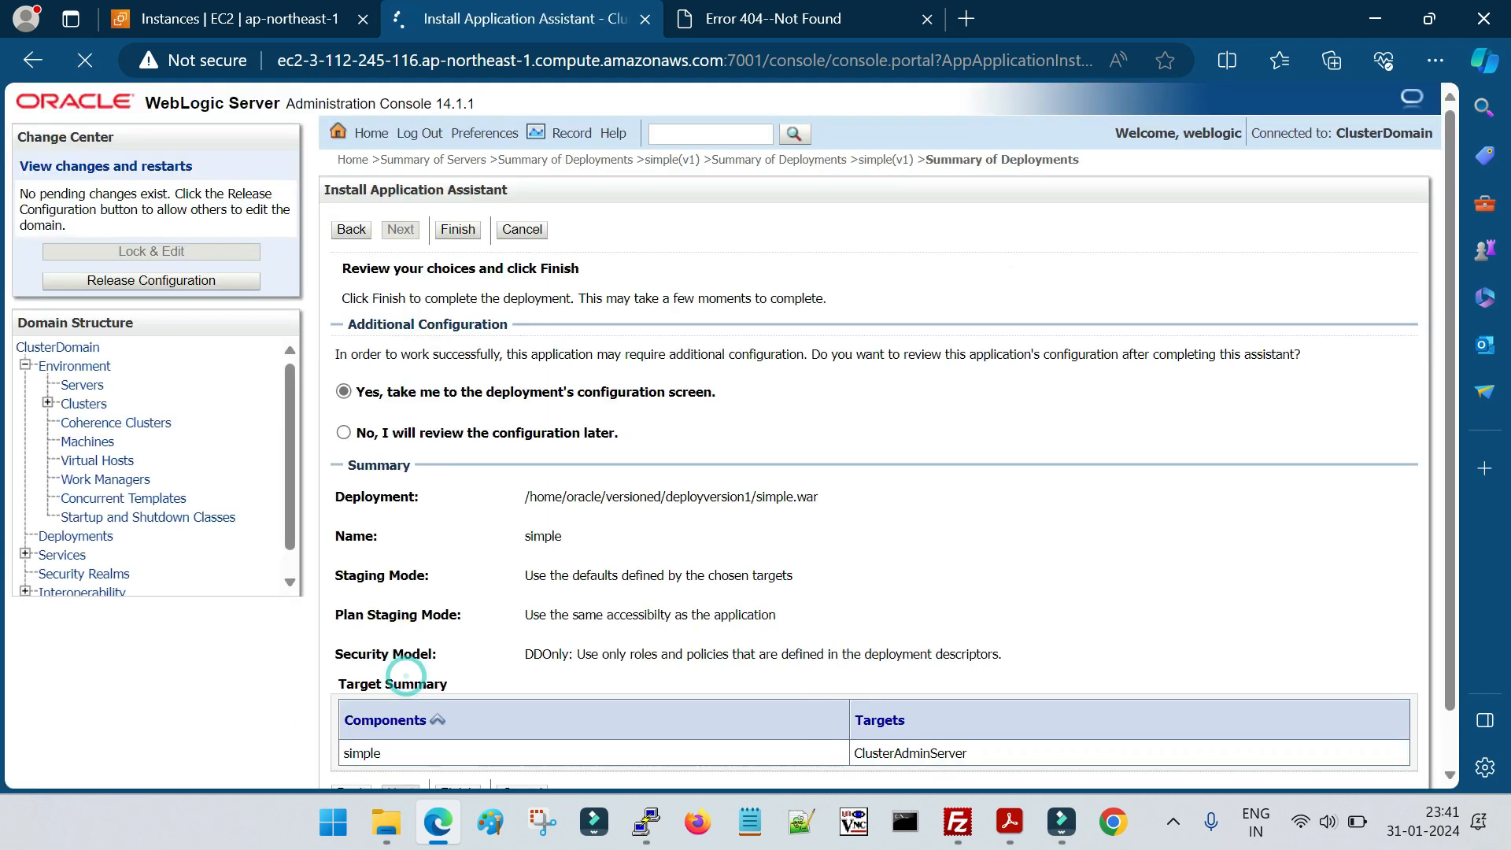
pyautogui.scroll(-3, 441, 630)
pyautogui.click(454, 583)
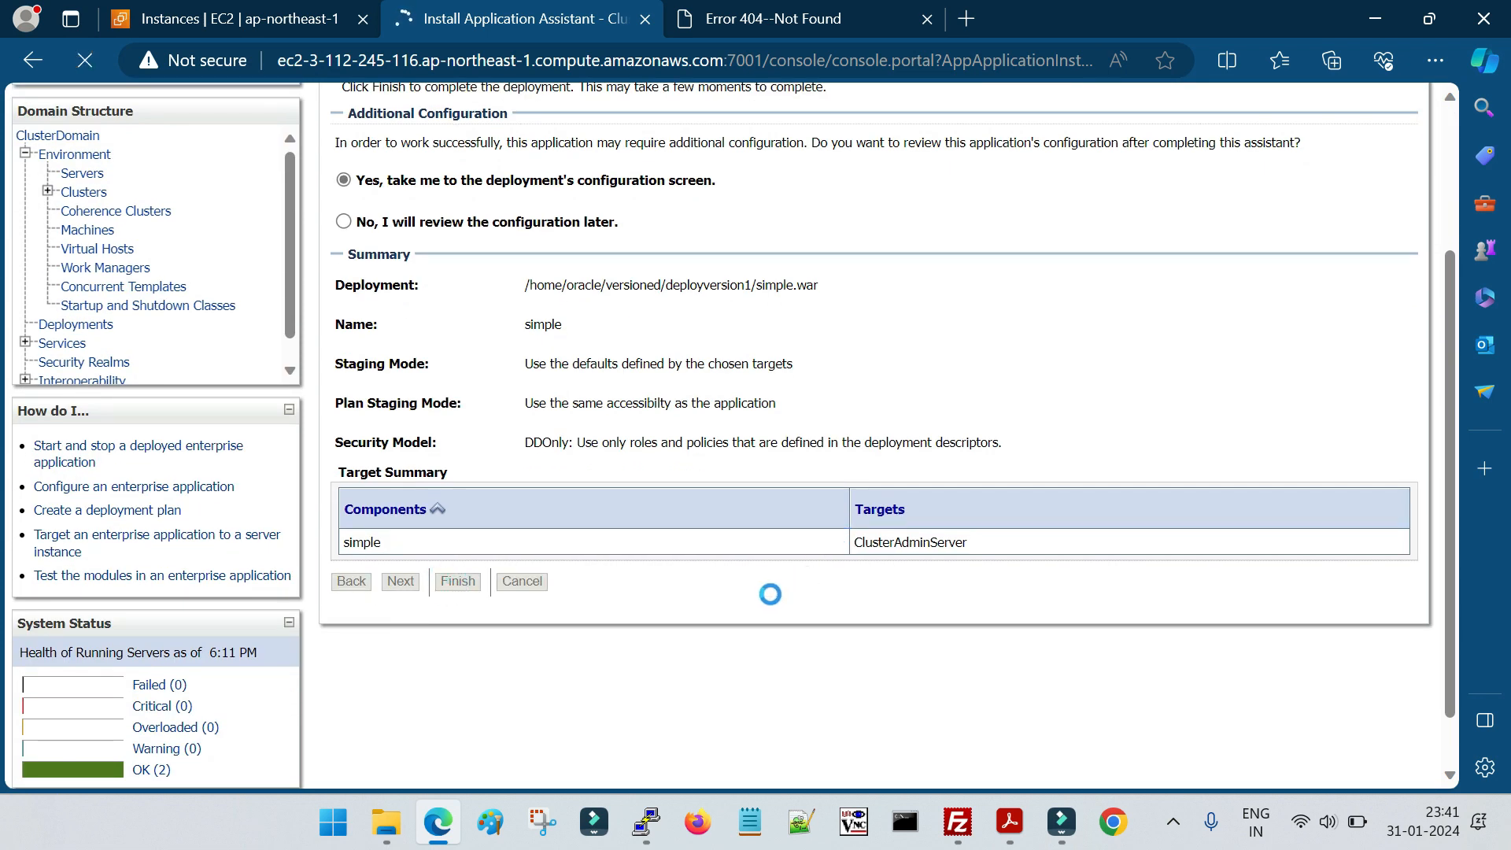
pyautogui.scroll(3, 775, 606)
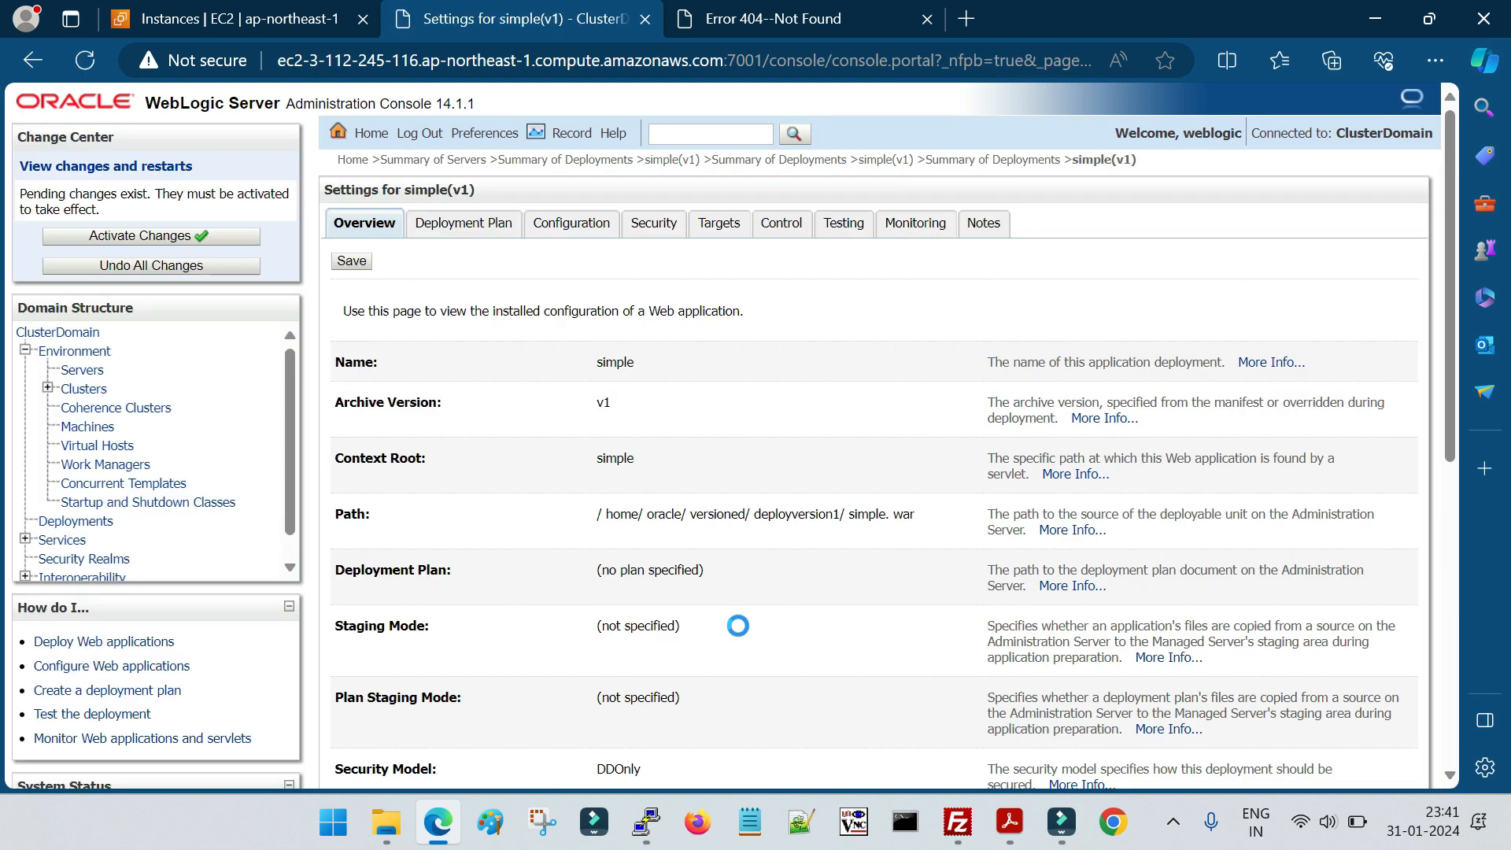
pyautogui.click(167, 236)
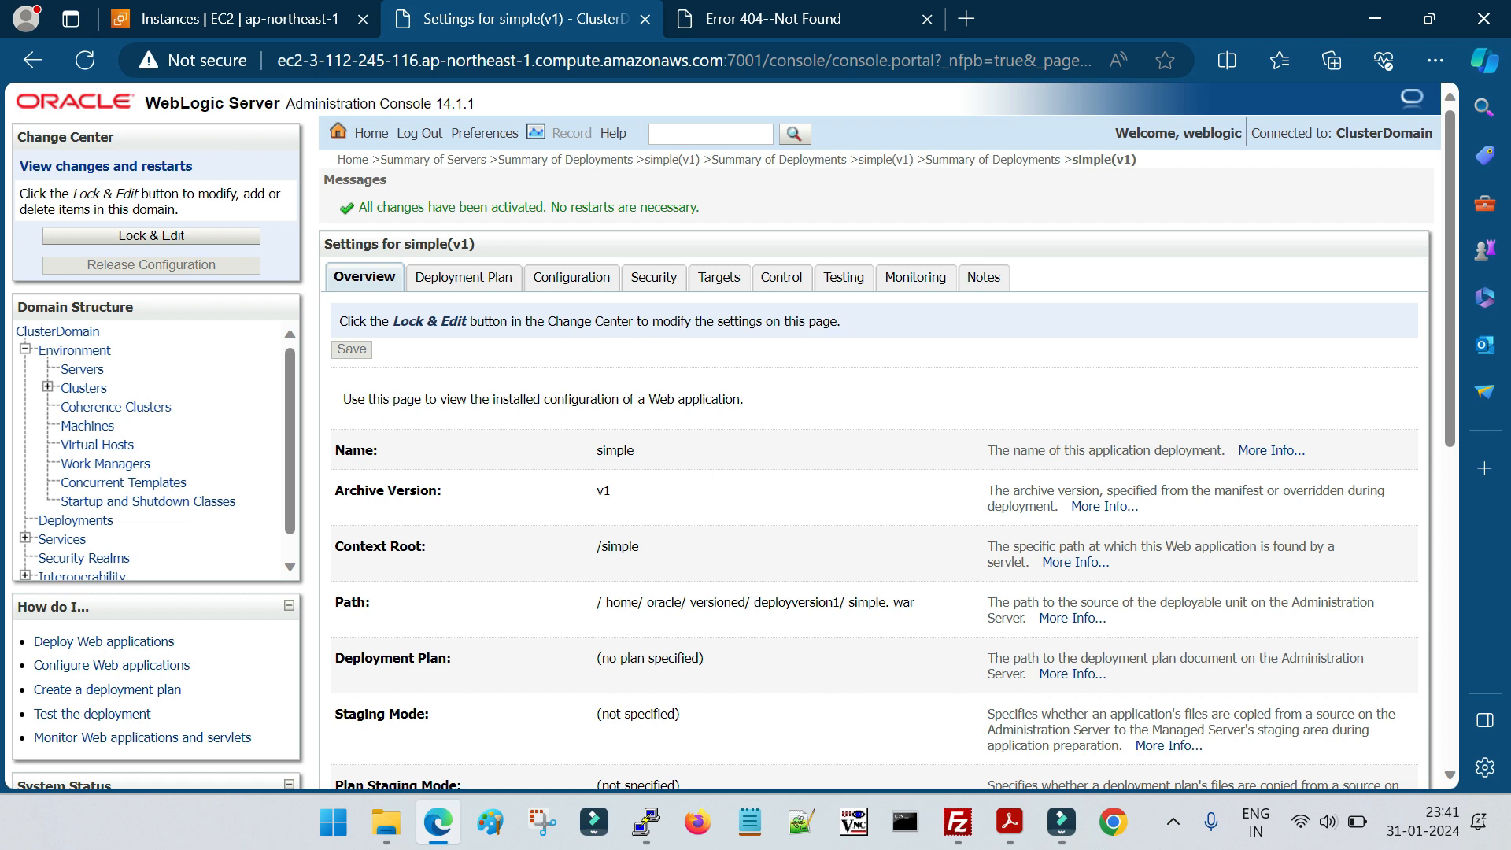
# Start the simple (v1) deployment to service all requests and confirm the start request
pyautogui.click(79, 520)
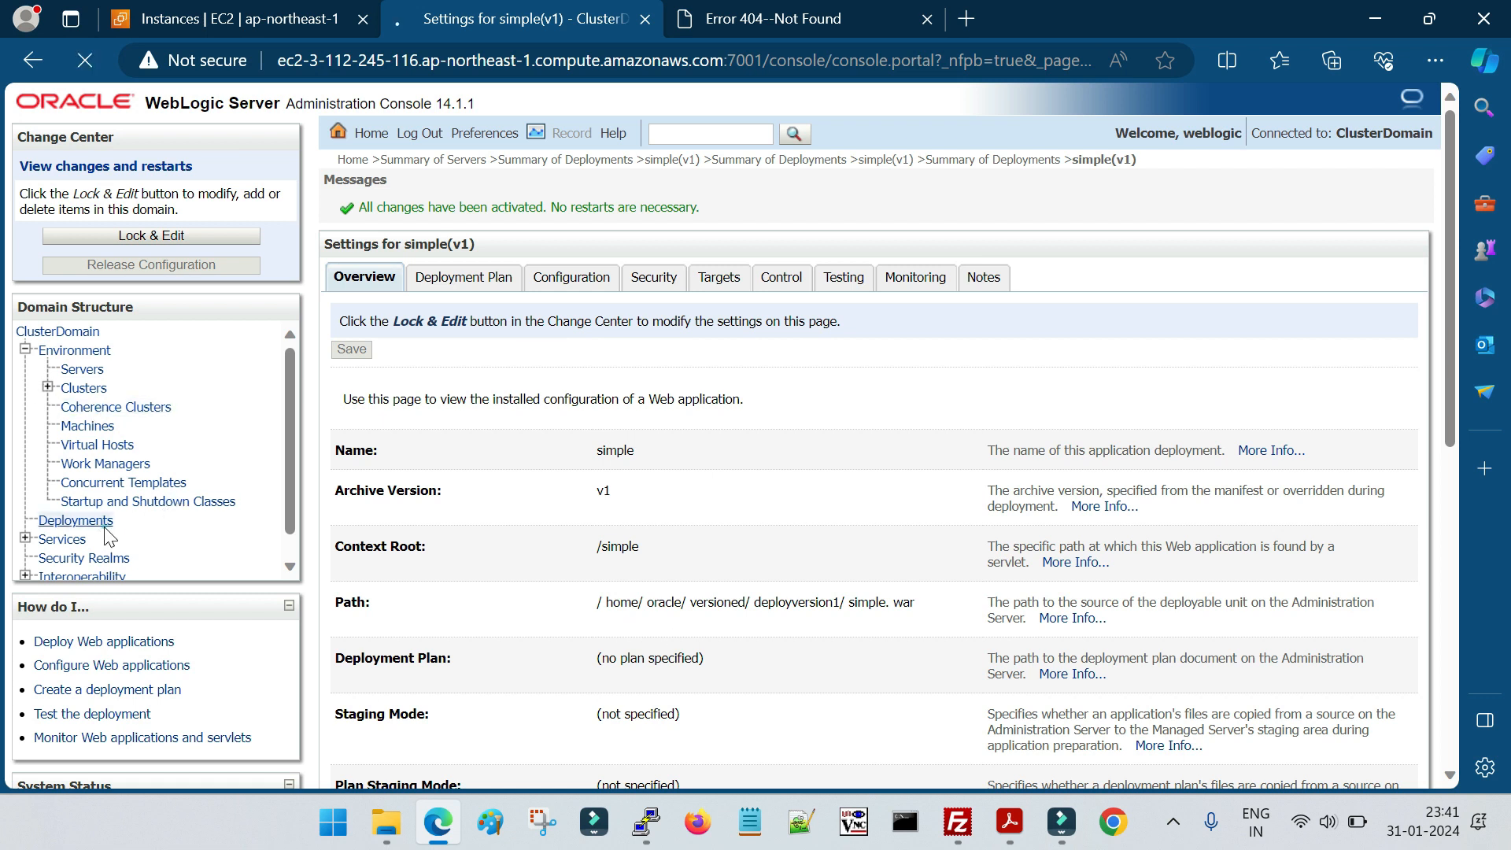
pyautogui.click(485, 221)
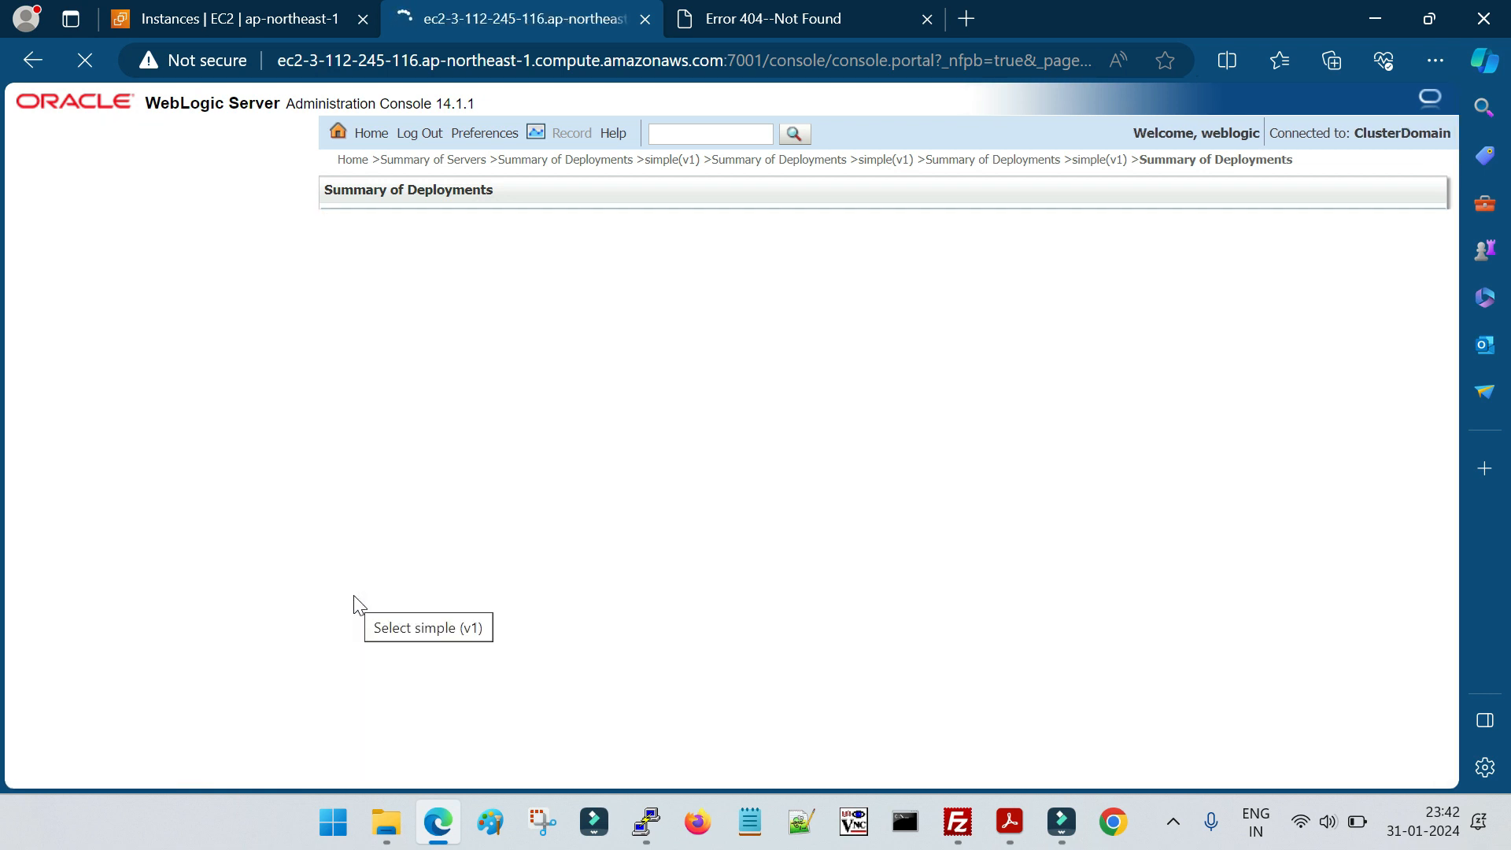
pyautogui.click(353, 537)
pyautogui.click(384, 568)
pyautogui.click(409, 590)
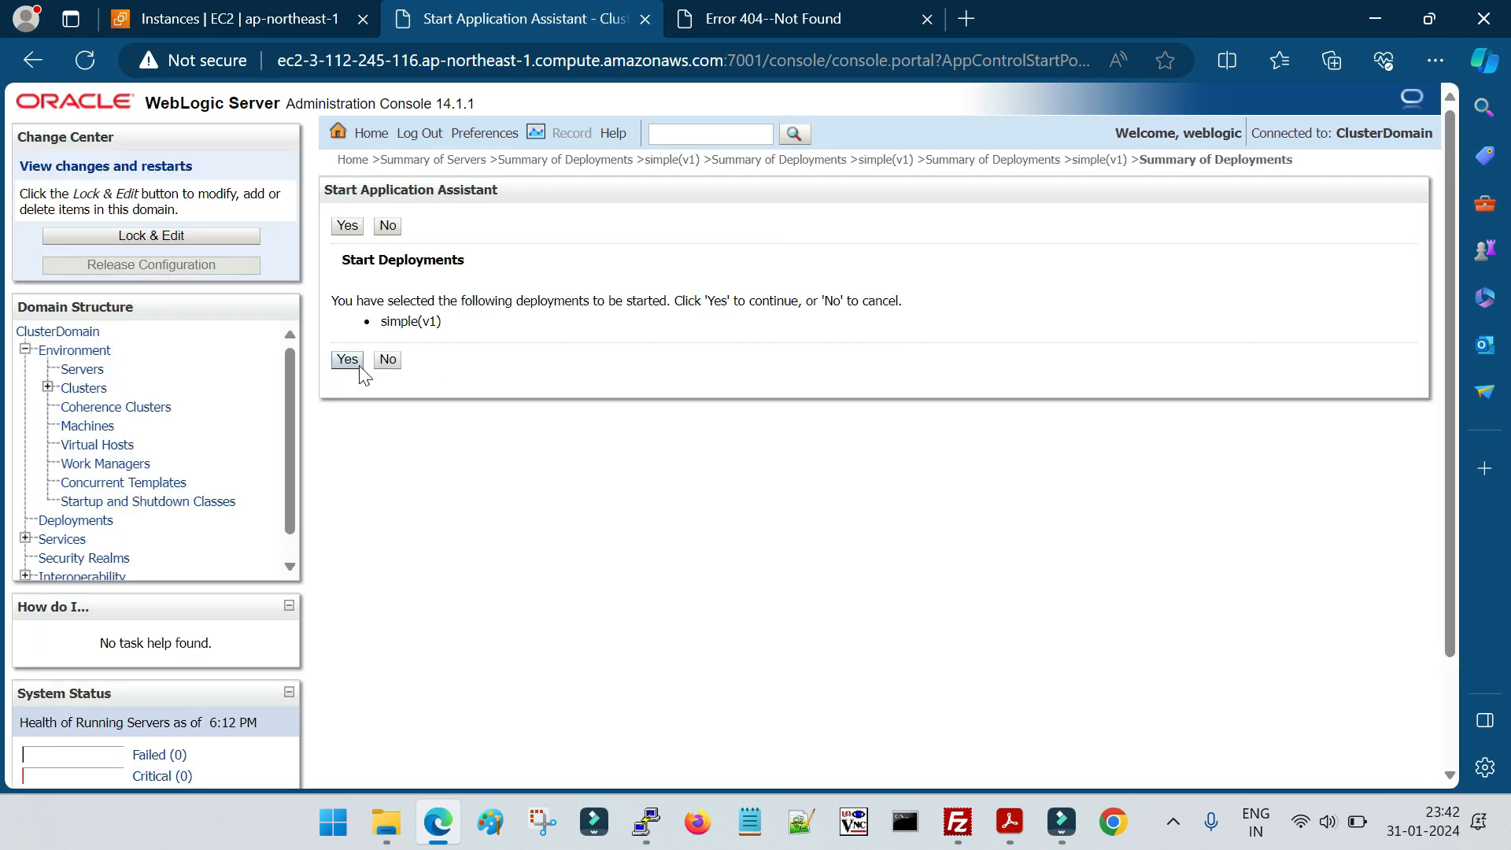
pyautogui.click(347, 359)
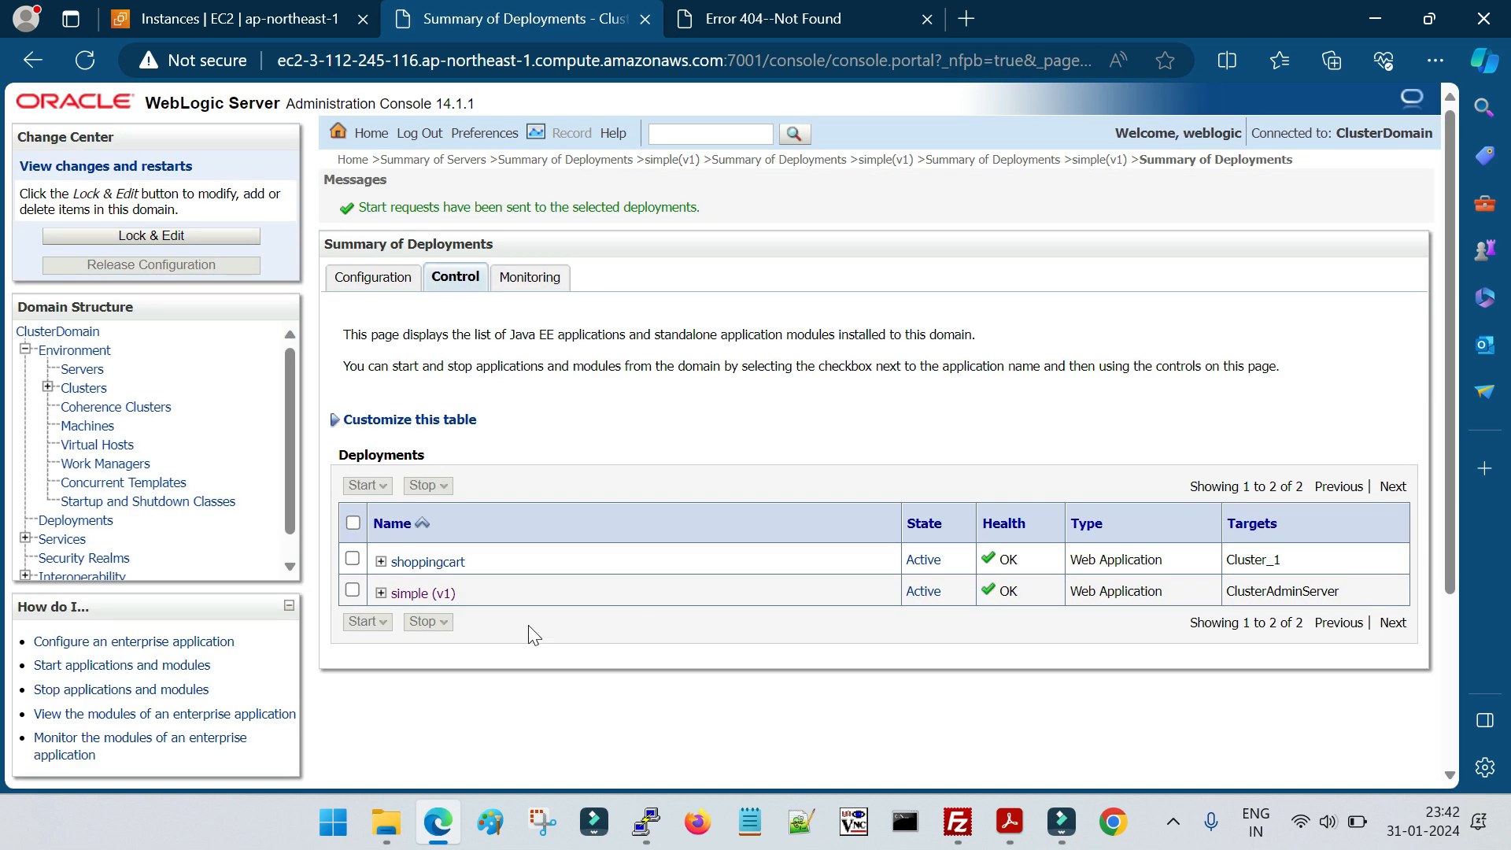
# Open the deployment tests of simple (v1) and compare their test URLs with the previously loaded default.htm address
pyautogui.click(419, 595)
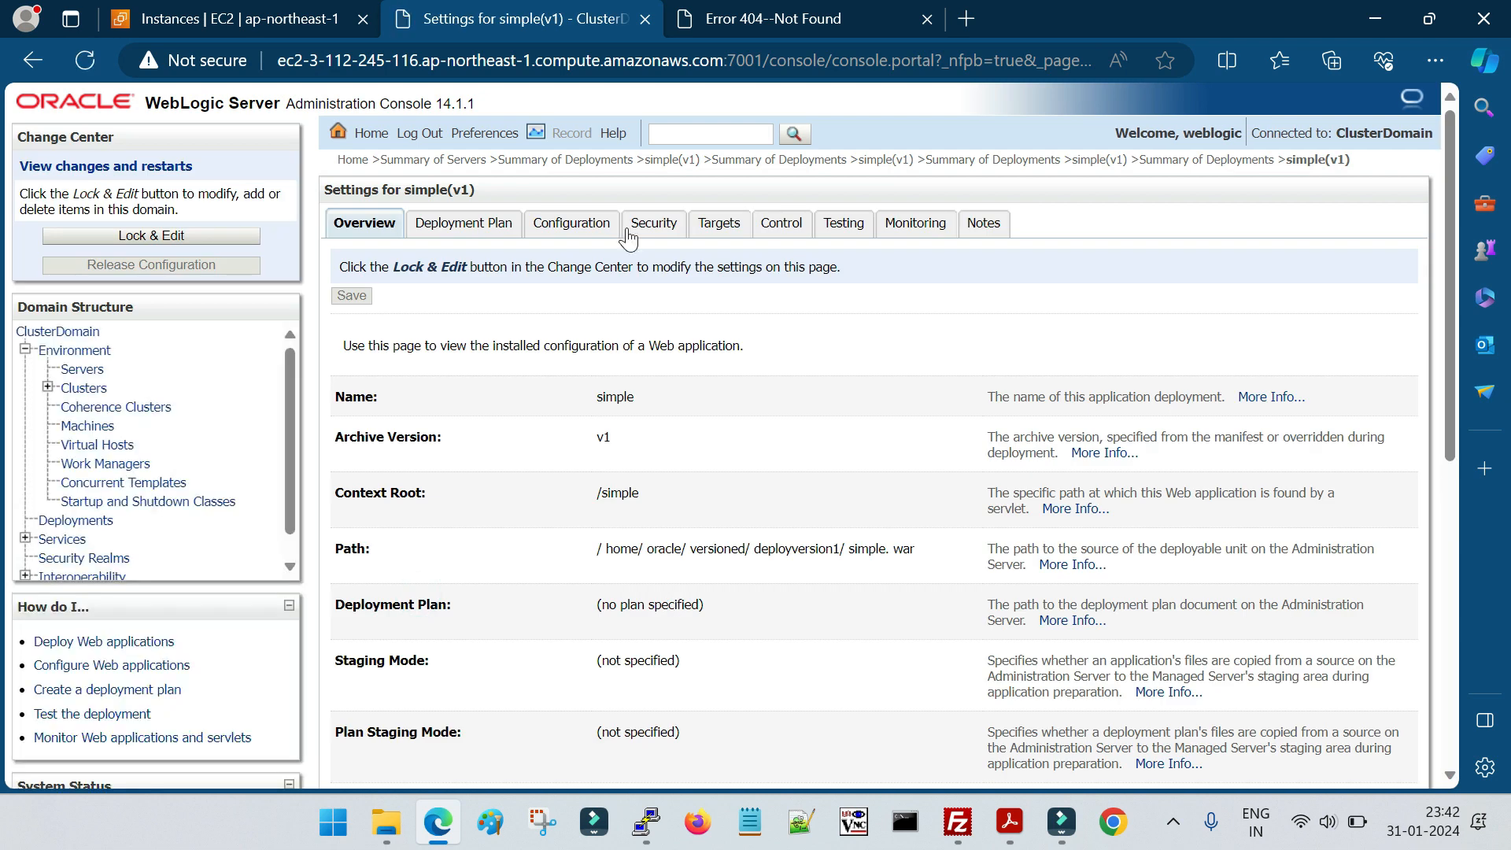
pyautogui.click(843, 224)
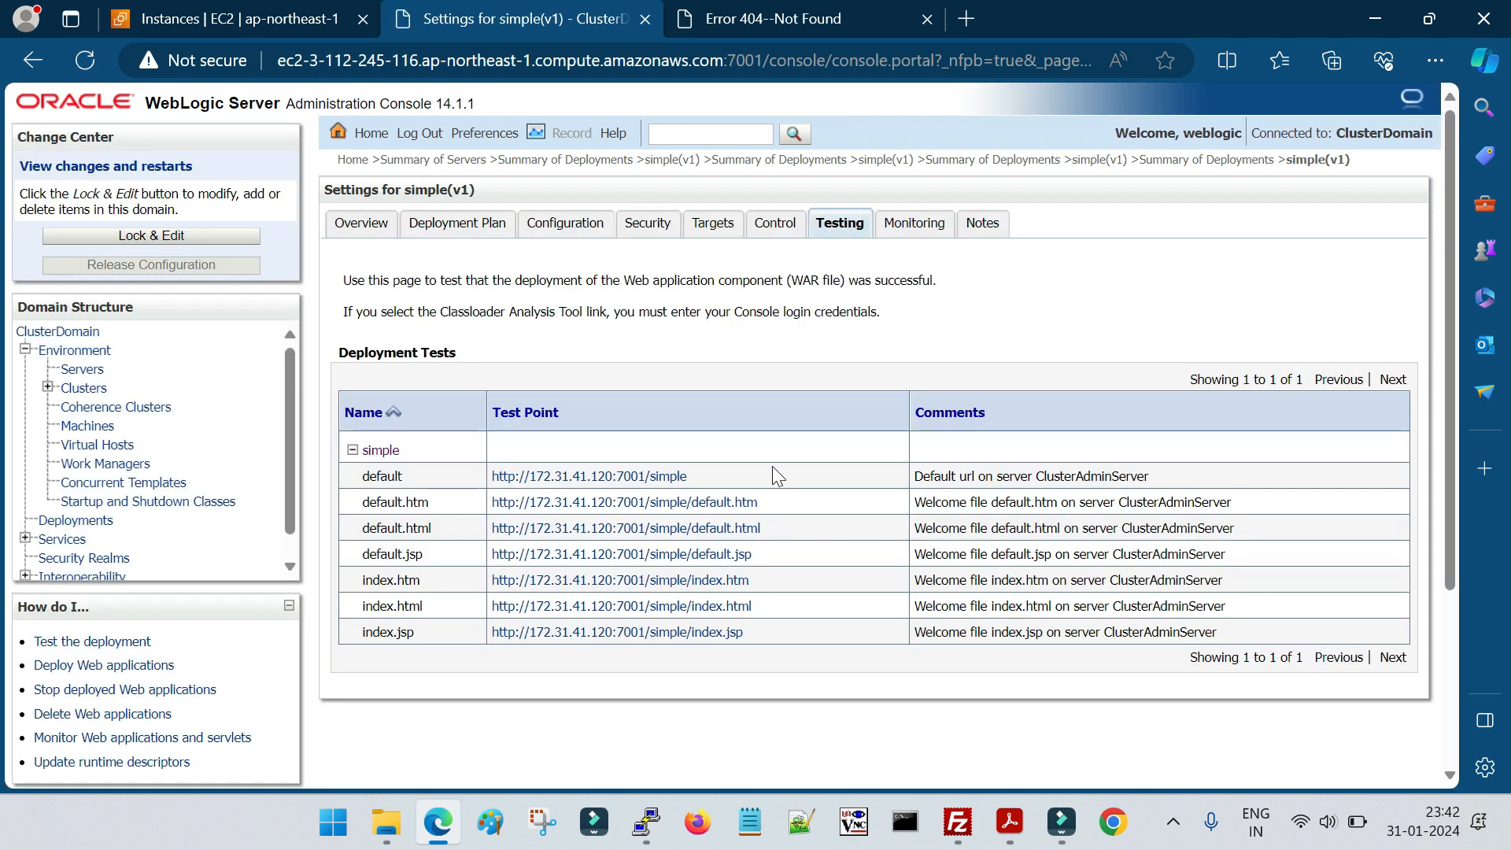
pyautogui.hotkey('ctrl', 'Tab')
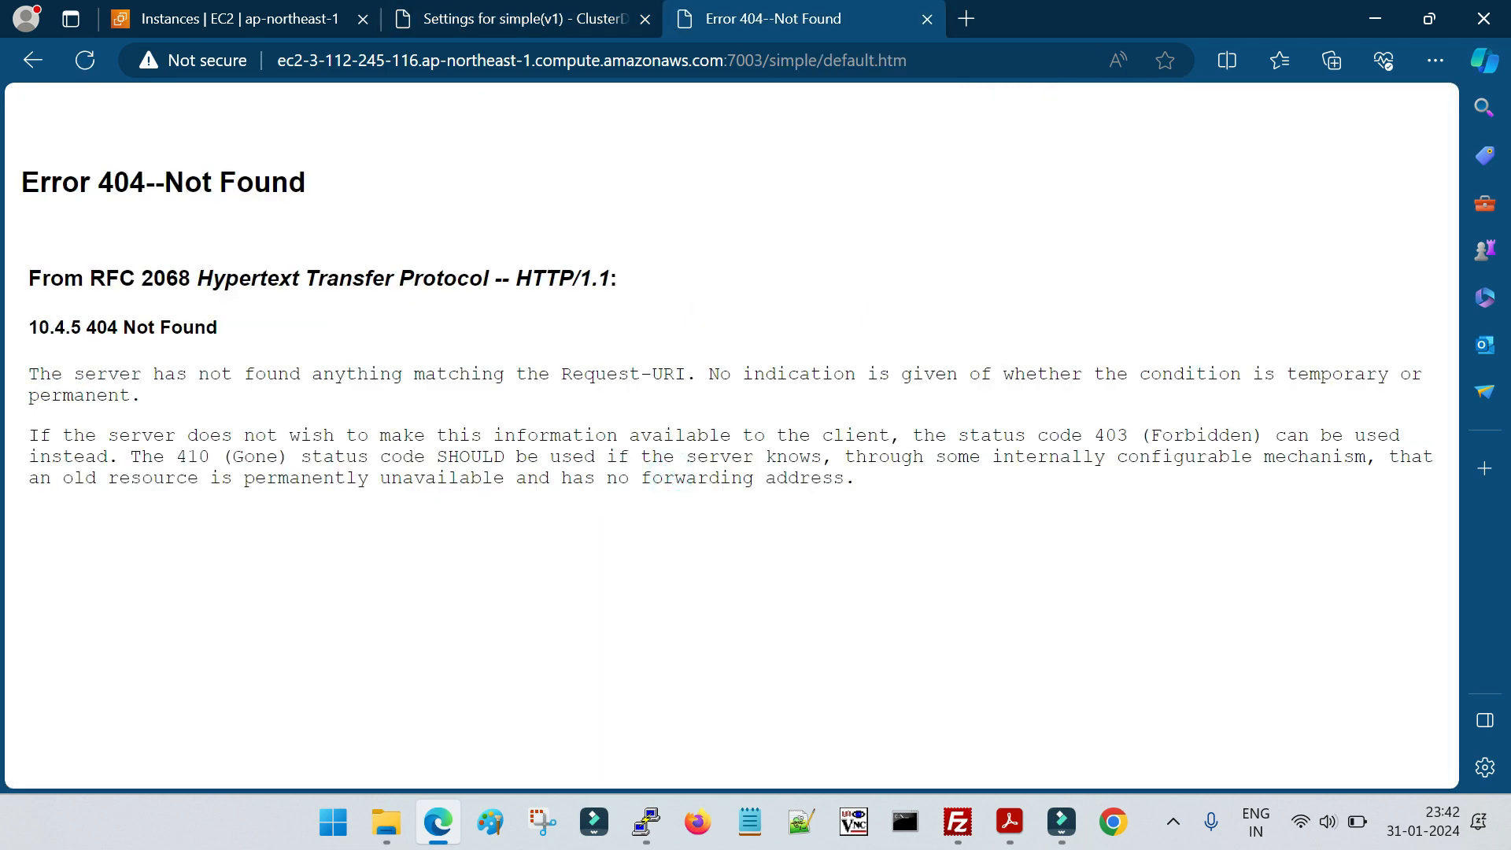
pyautogui.click(508, 16)
pyautogui.hotkey('ctrl', 'Tab')
pyautogui.click(745, 60)
pyautogui.hotkey('ctrl', 'a')
pyautogui.click(658, 10)
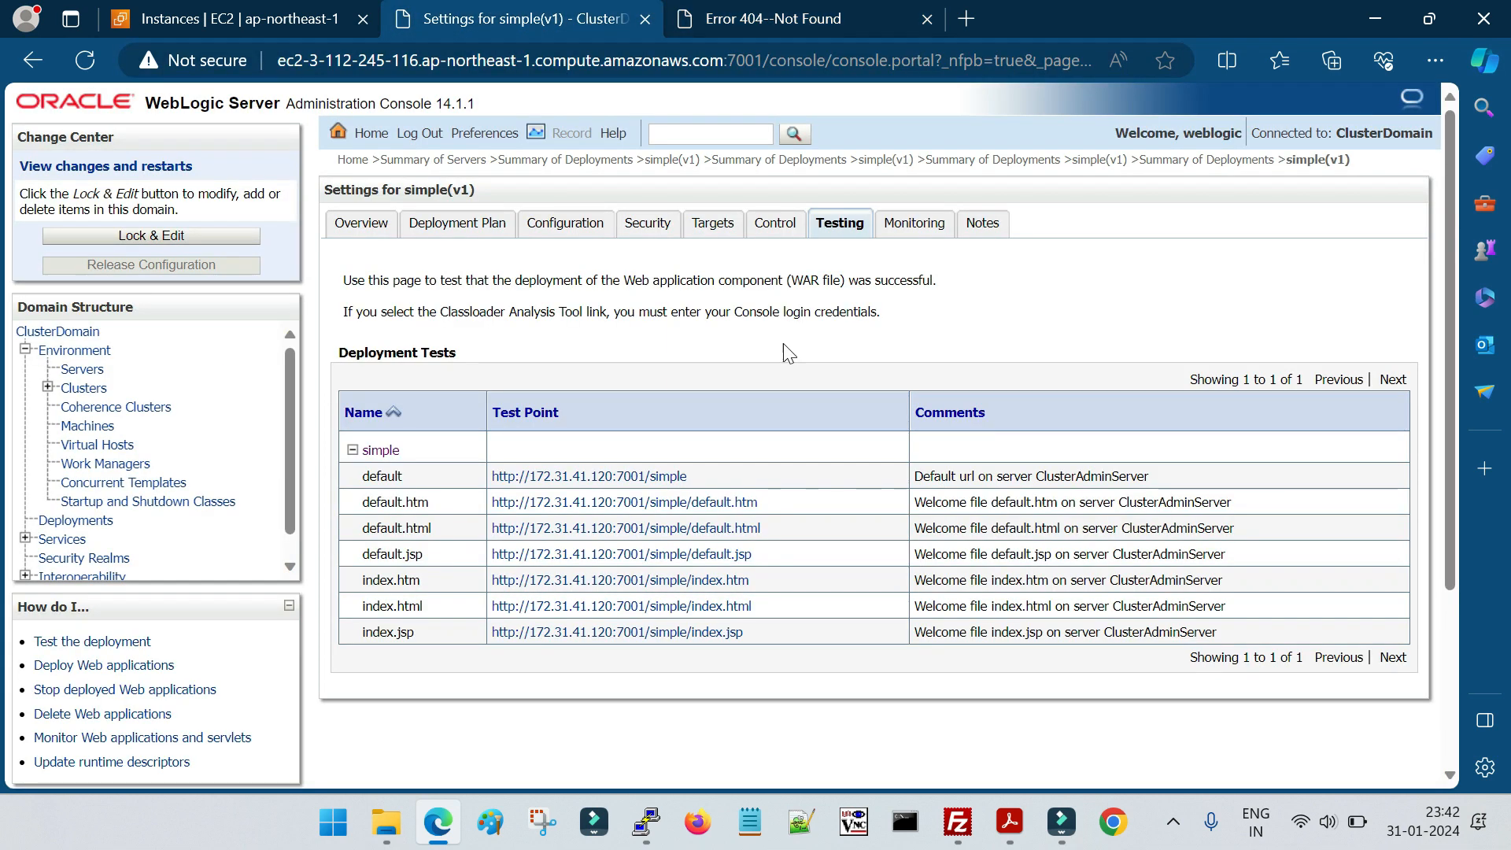
pyautogui.hotkey('ctrl', 'Tab')
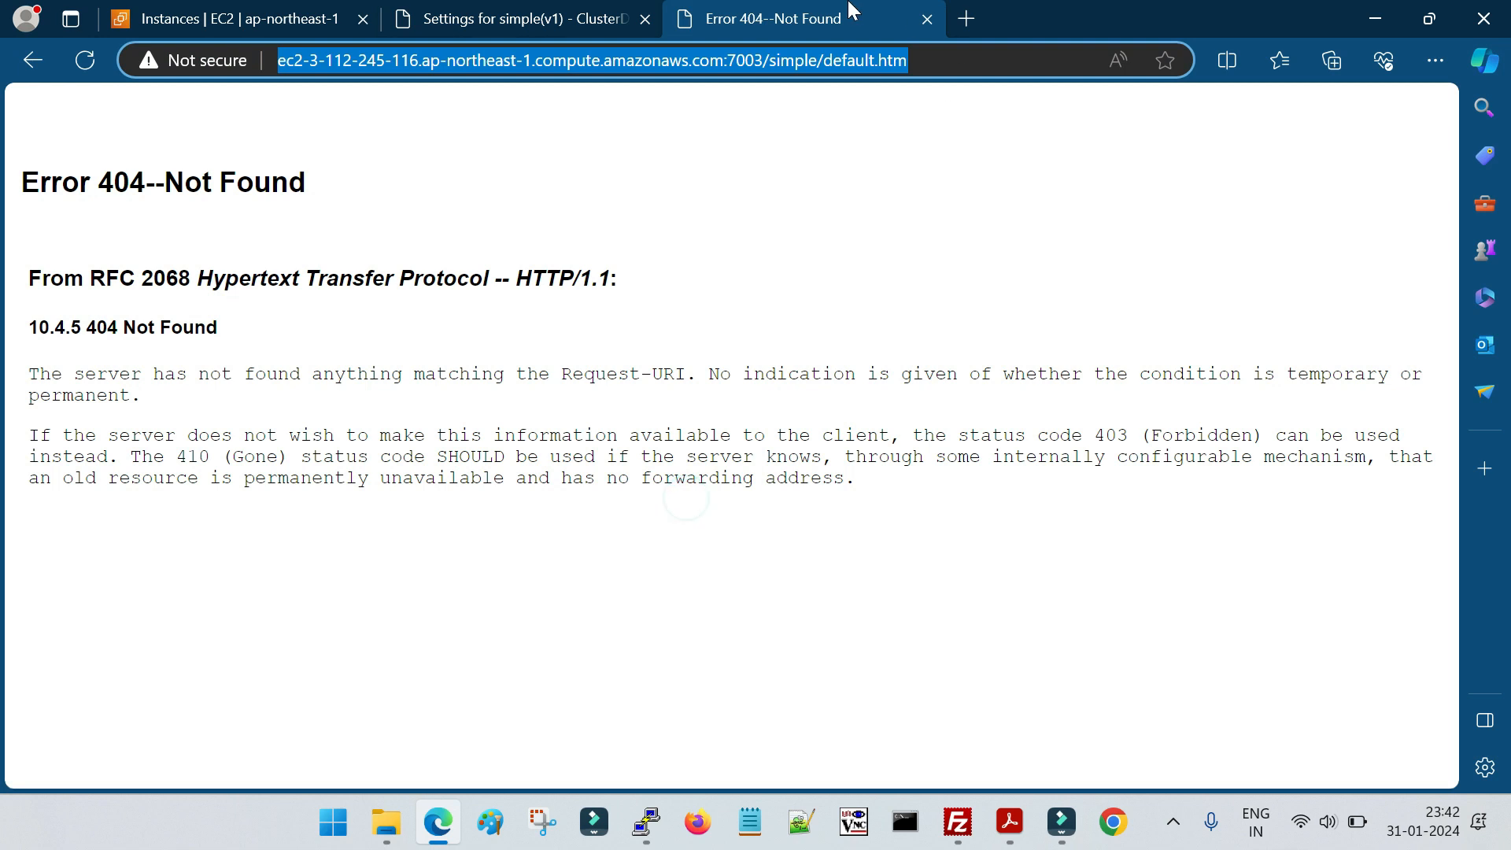
# Try loading the default.htm test URL on port 7001, then close its browser tab
pyautogui.click(778, 59)
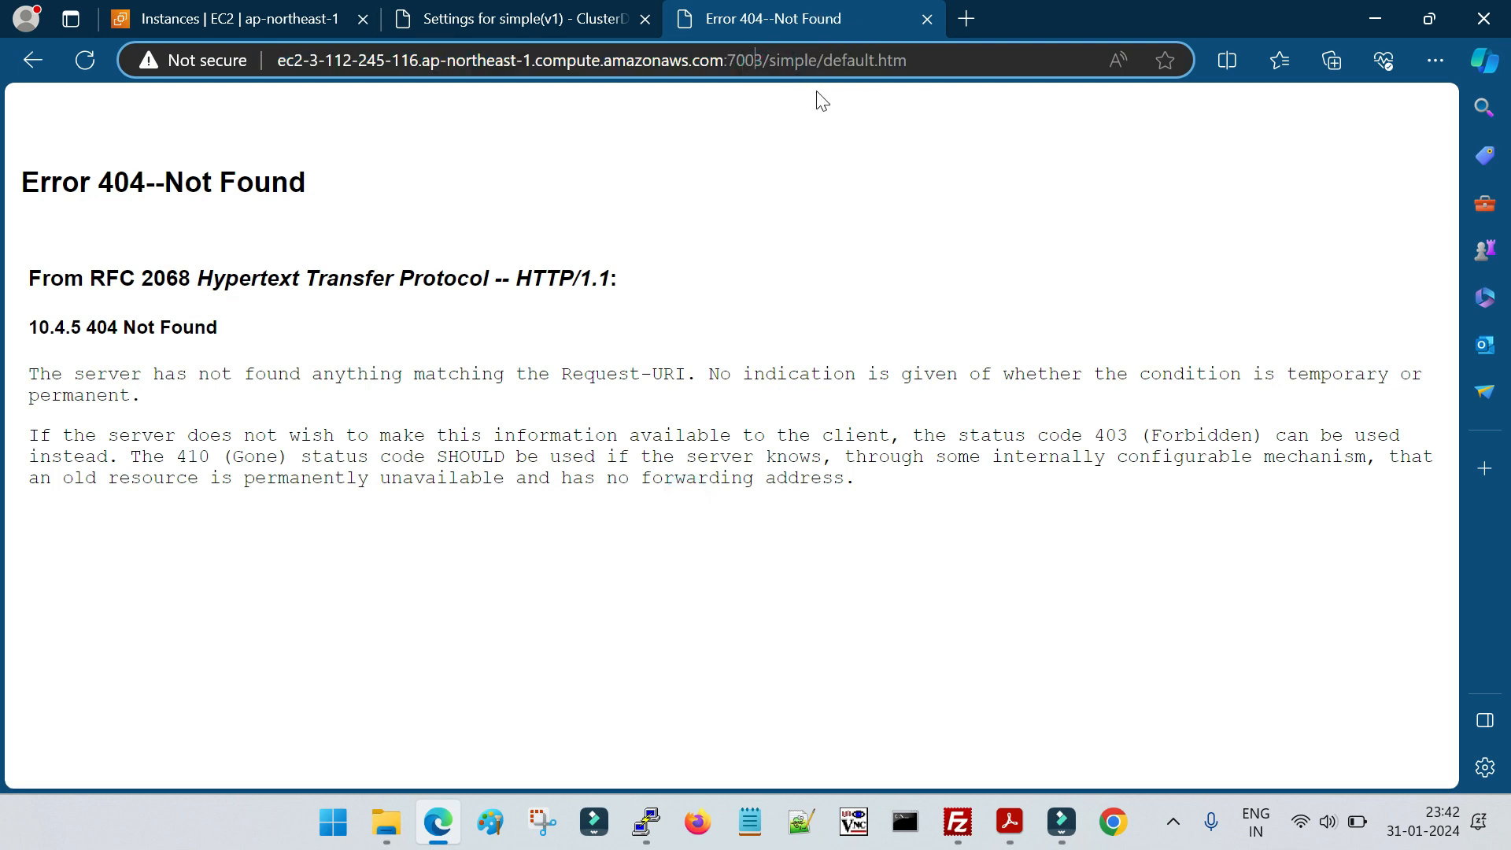
pyautogui.press('Delete')
pyautogui.write('1')
pyautogui.press('Return')
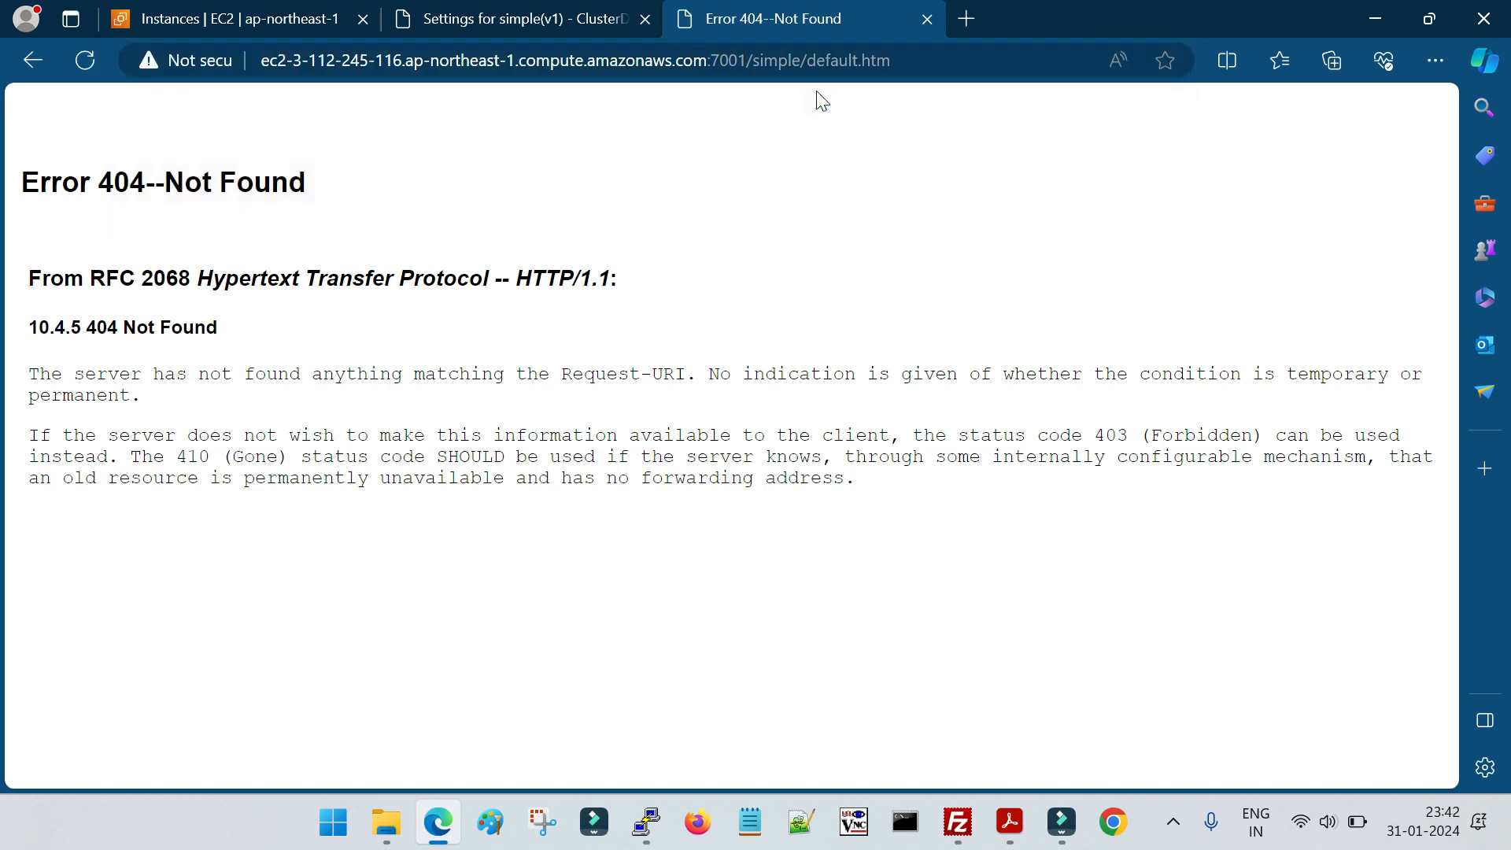
pyautogui.click(927, 19)
# Copy the console's host ec2-3-112-245-116.ap-northeast-1.compute.amazonaws.com into a new browser tab's address and append port 7001
pyautogui.moveTo(722, 60); pyautogui.dragTo(211, 76)
pyautogui.hotkey('ctrl', 'c')
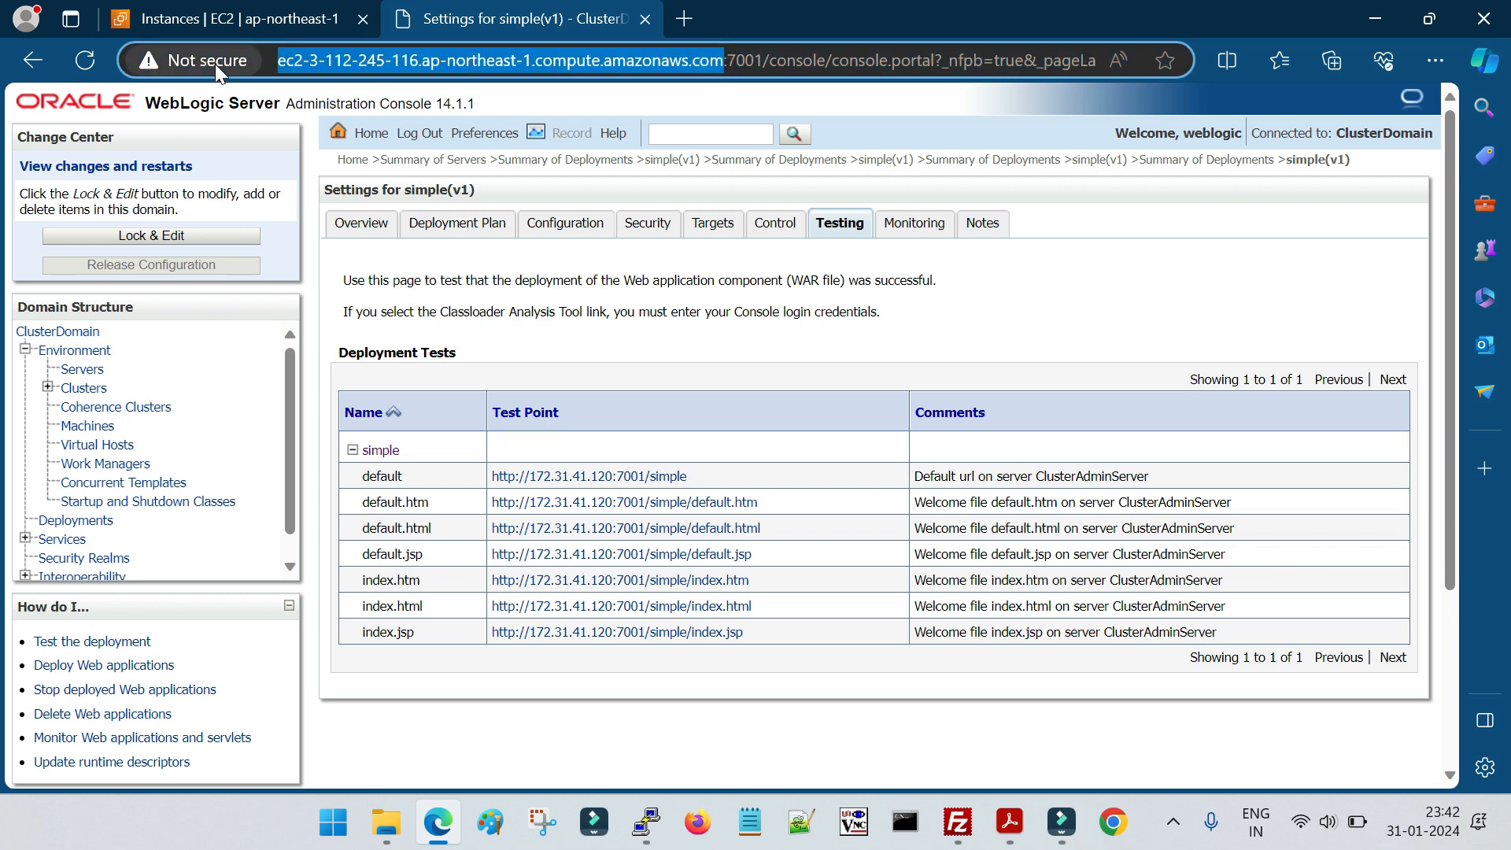
pyautogui.click(684, 19)
pyautogui.hotkey('ctrl', 'v')
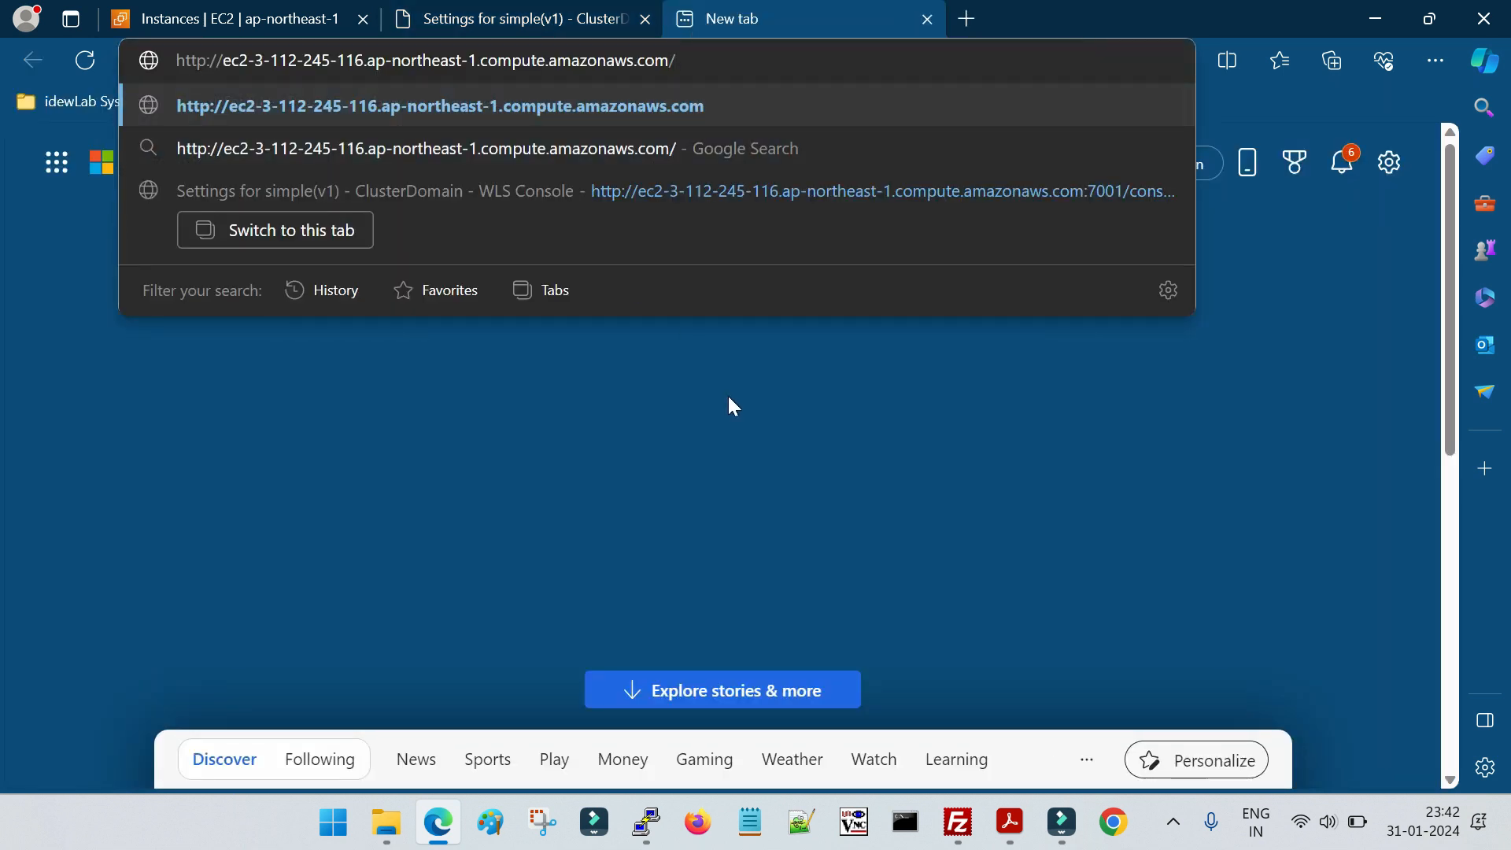
pyautogui.press('BackSpace')
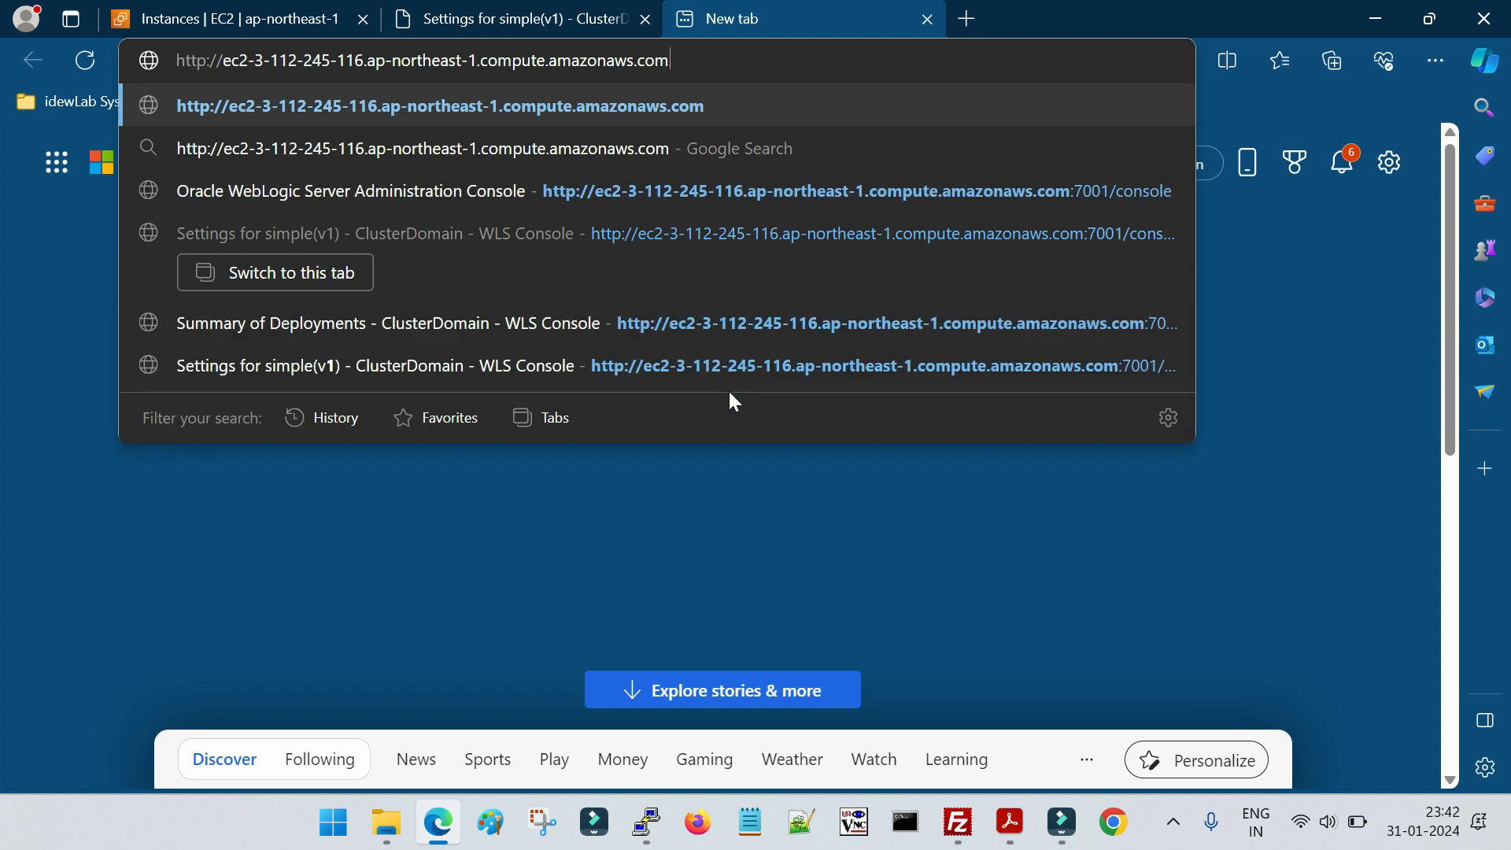
pyautogui.write(':7001')
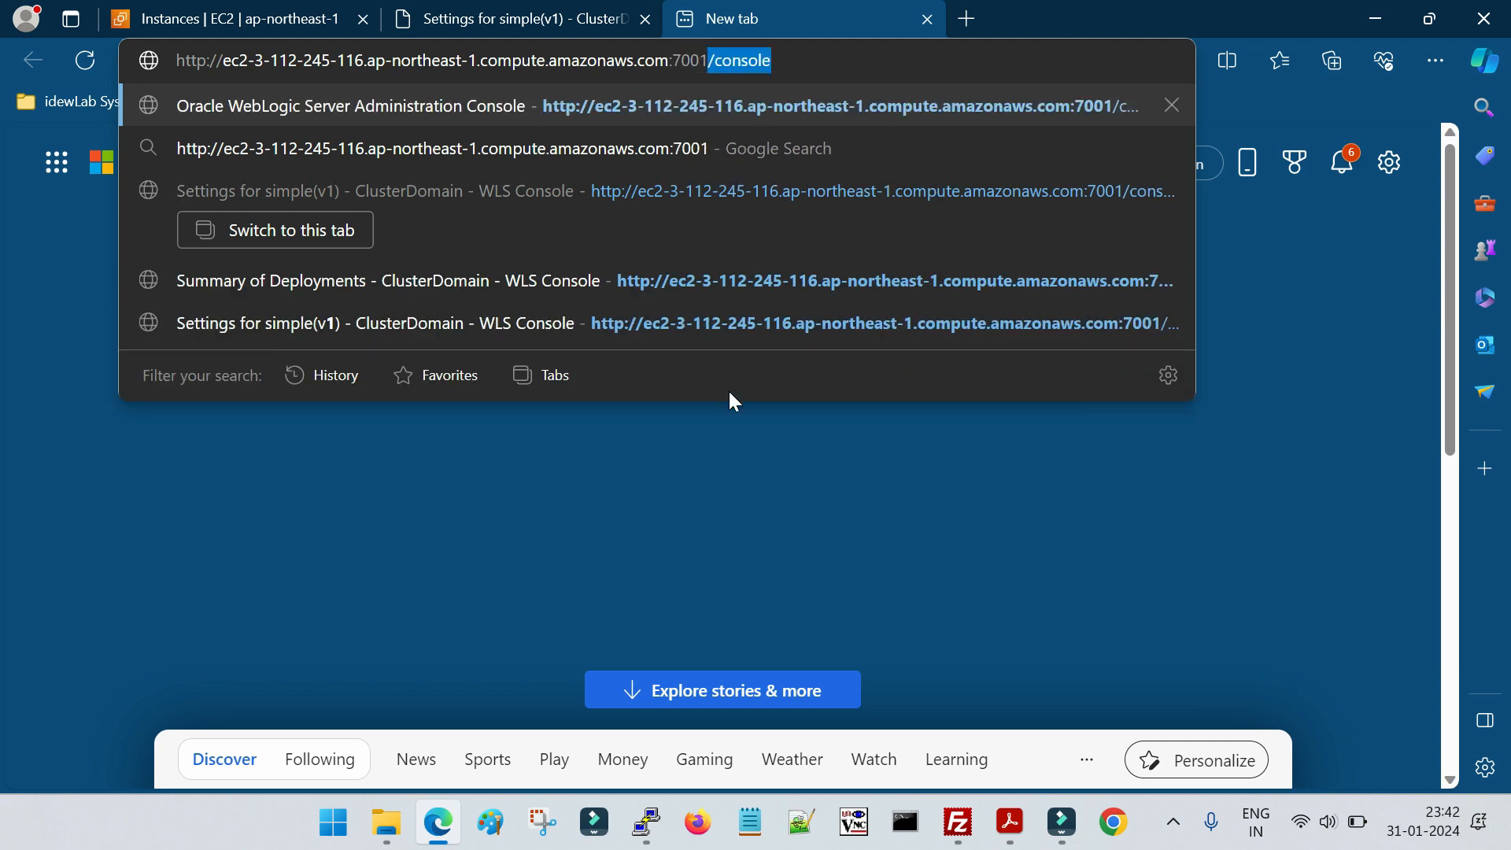
pyautogui.write('/')
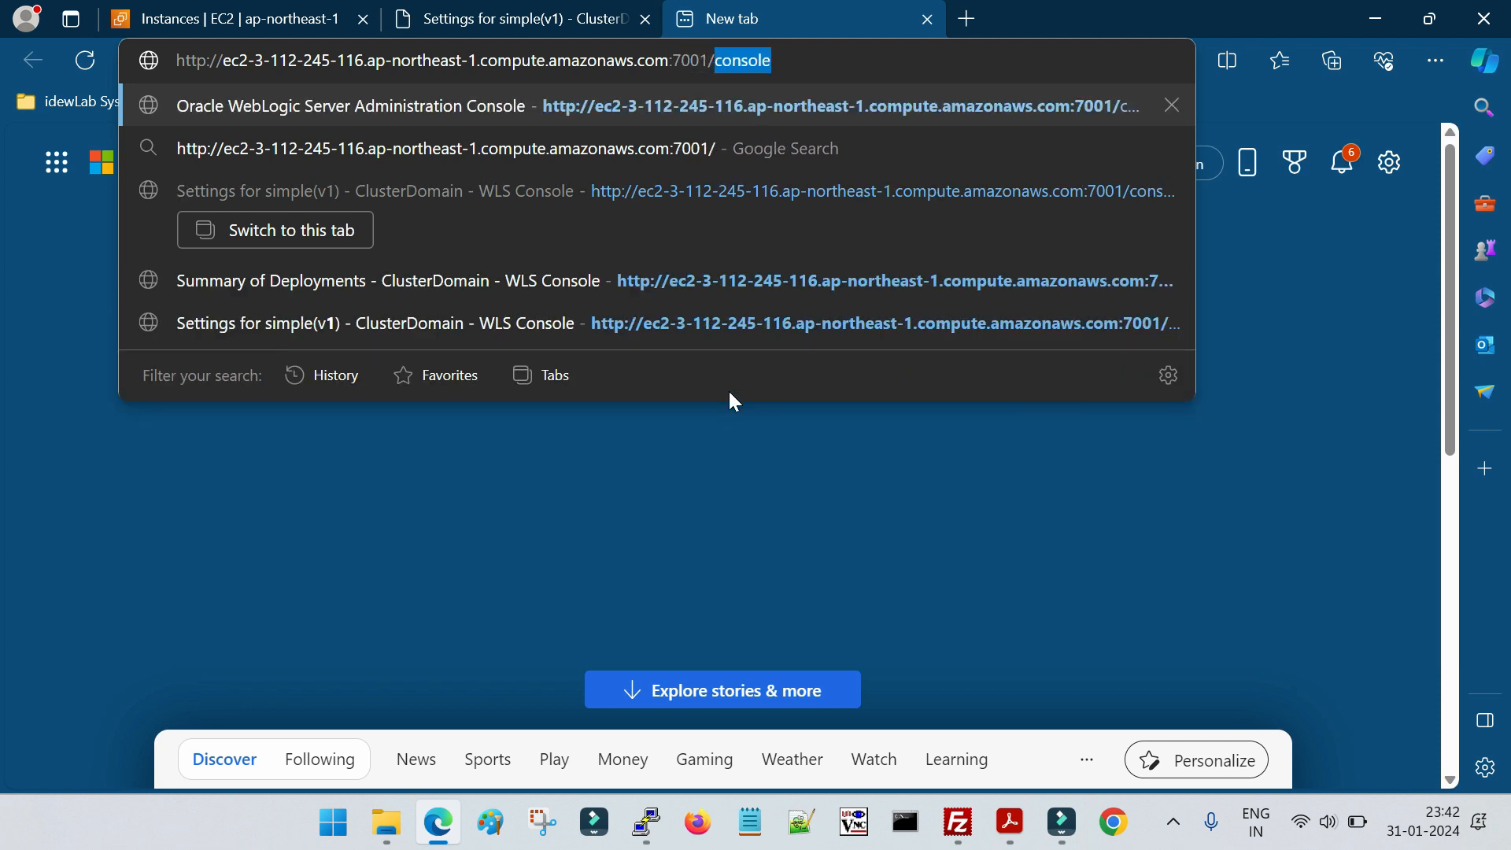
pyautogui.write('sim')
# Complete the address with the path /simple and load the application's page
pyautogui.write('pleweb')
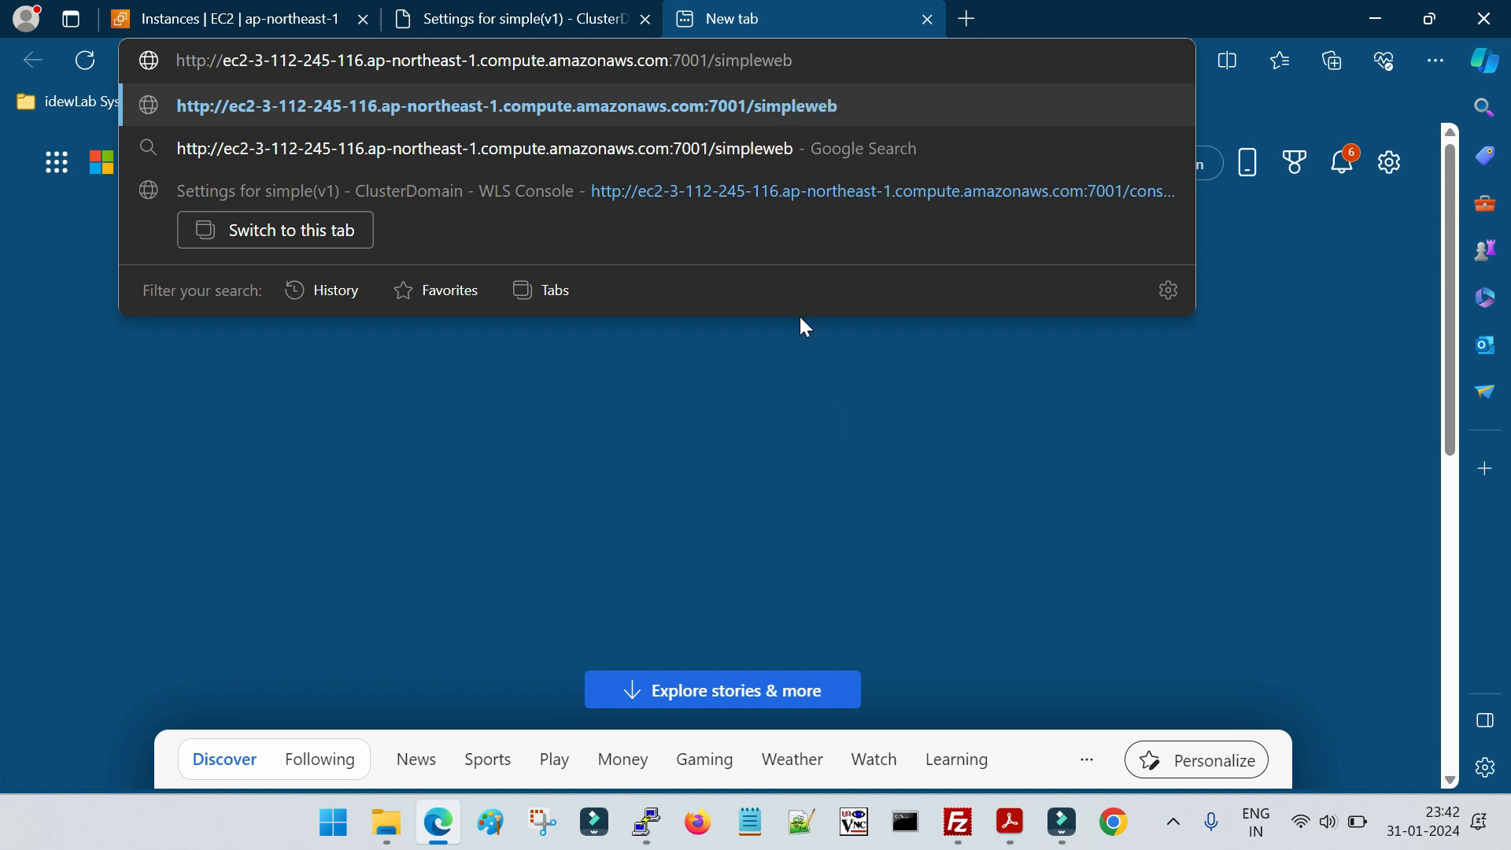
pyautogui.click(564, 20)
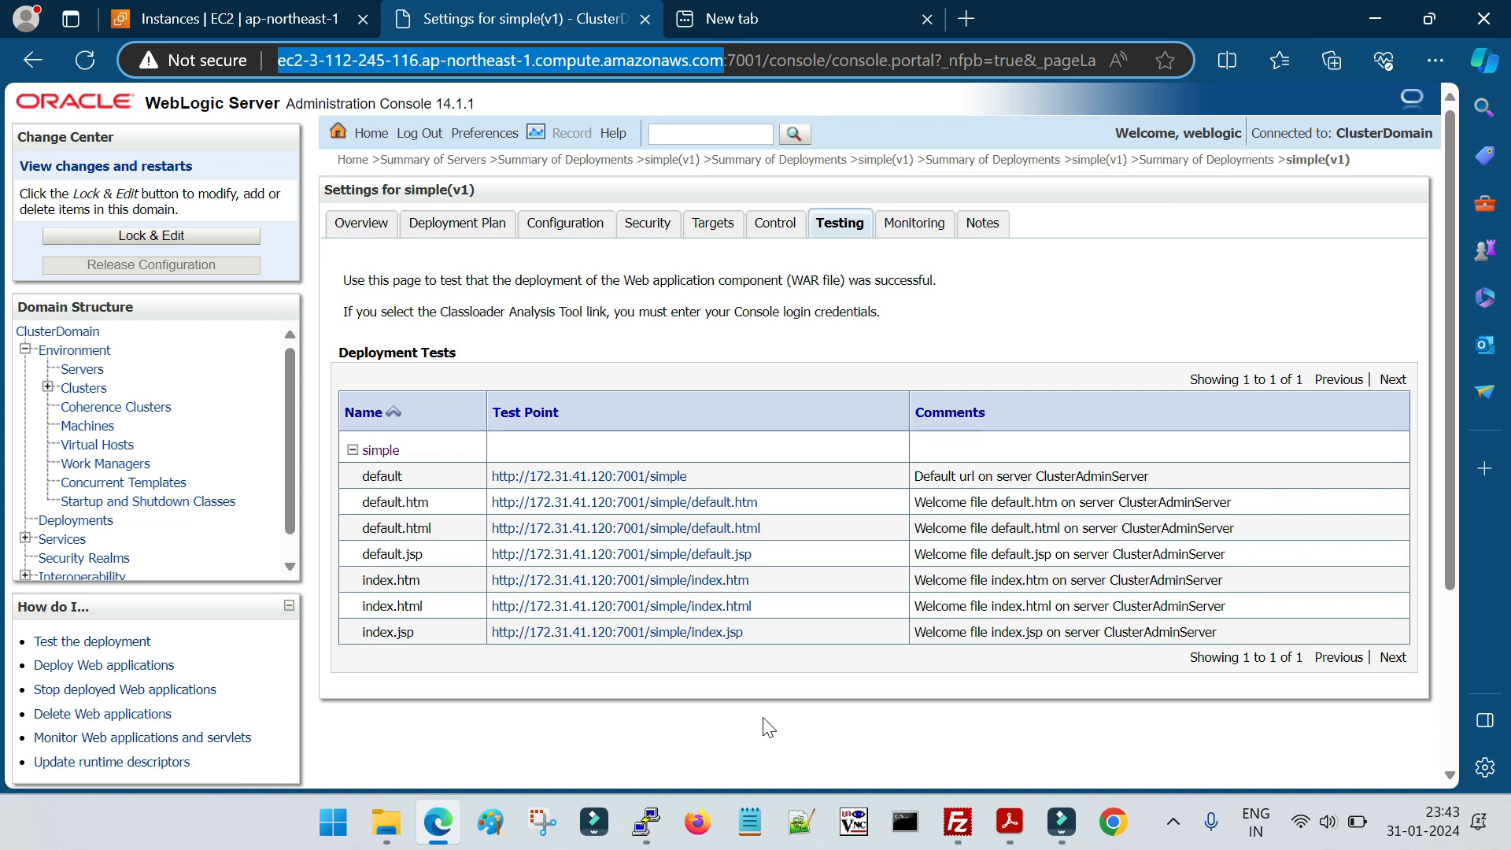
pyautogui.click(754, 17)
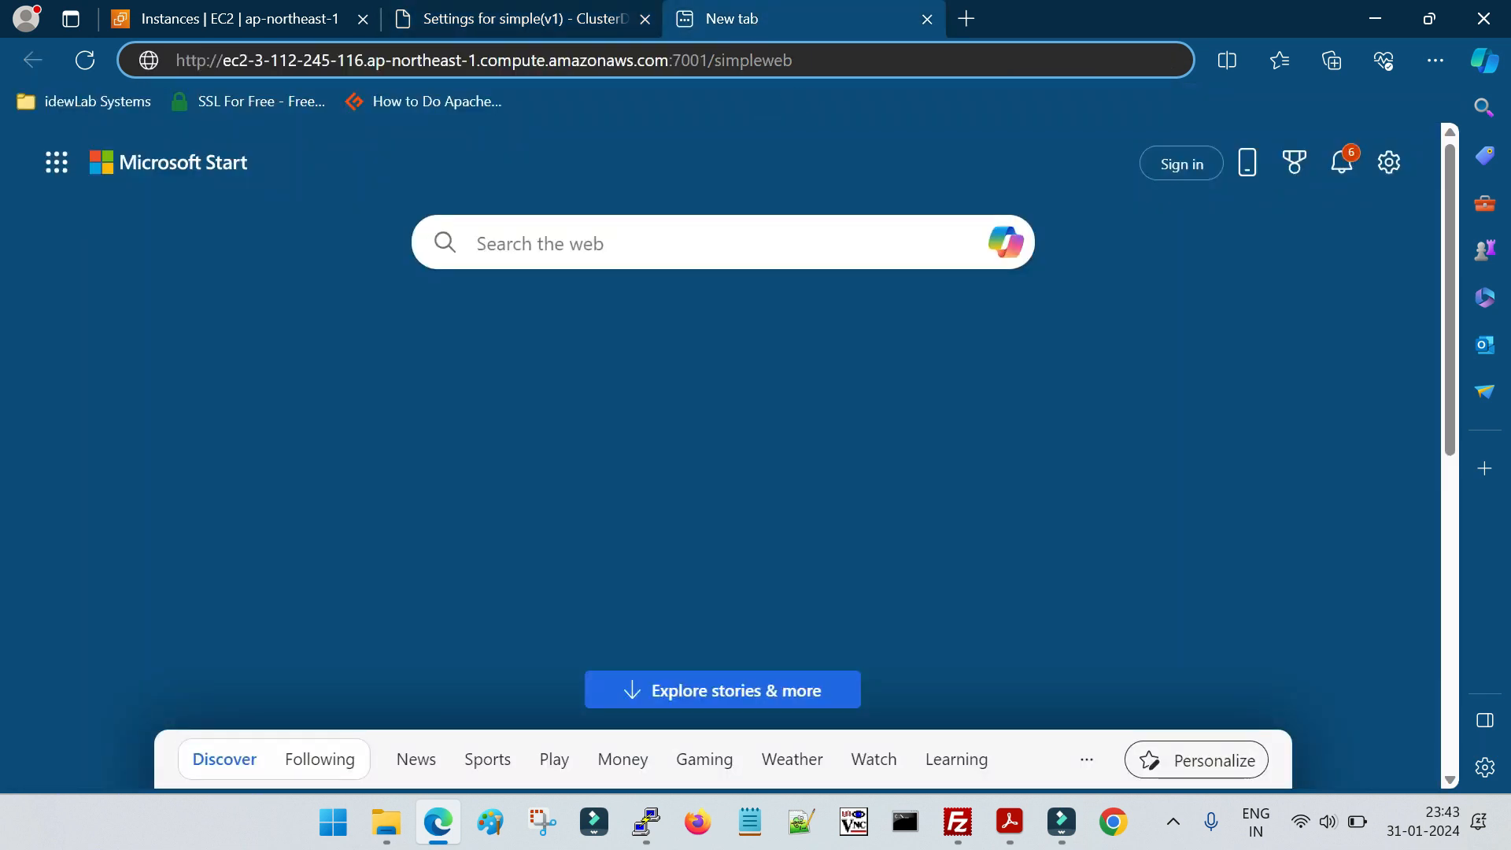
pyautogui.press('BackSpace')
pyautogui.press('BackSpace')
pyautogui.press('BackSpace')
pyautogui.press('Return')
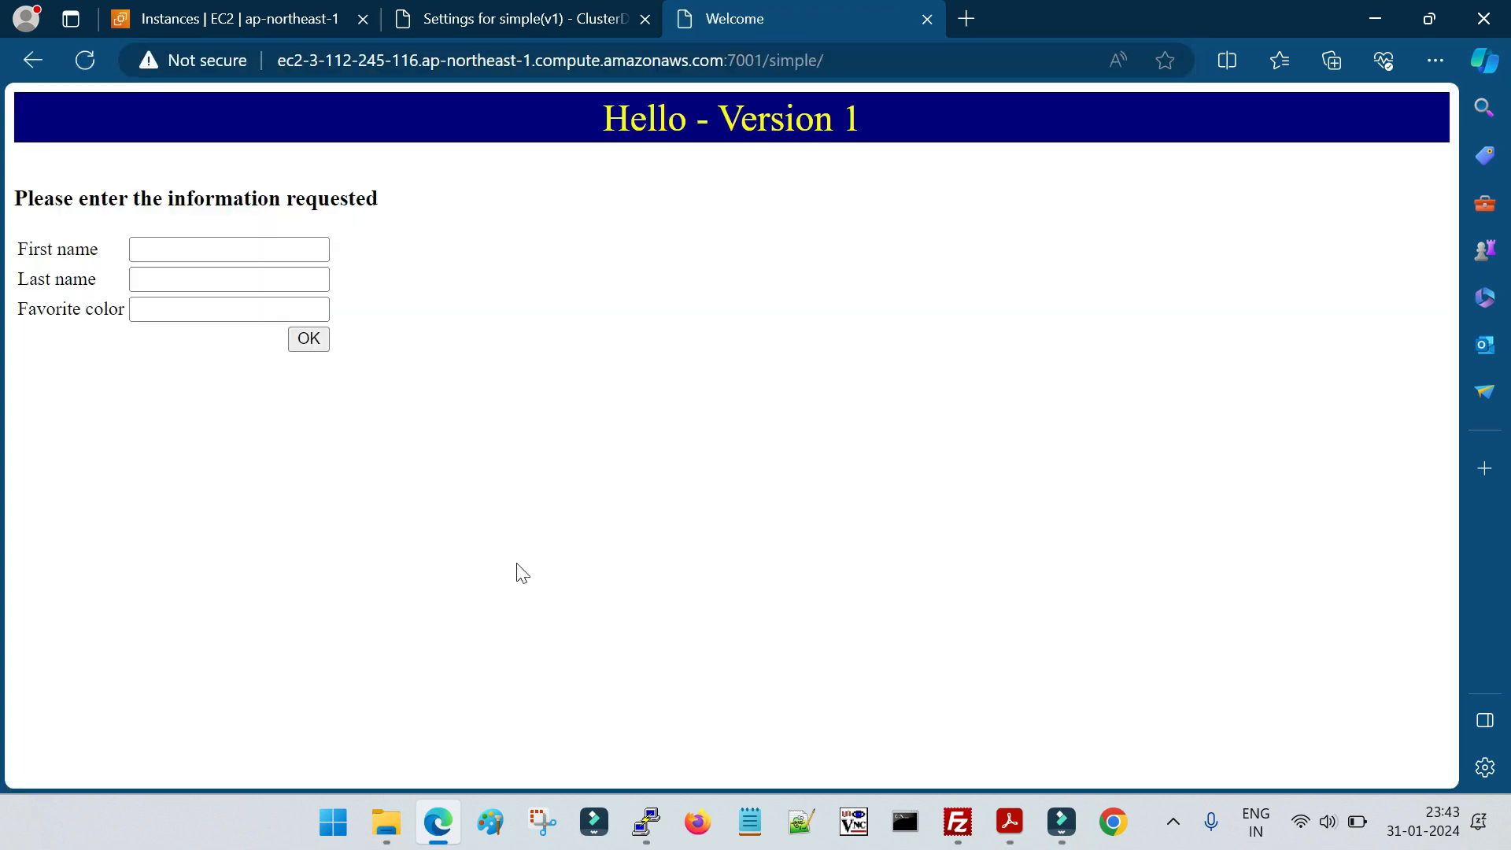
pyautogui.click(504, 22)
pyautogui.click(704, 19)
pyautogui.click(508, 18)
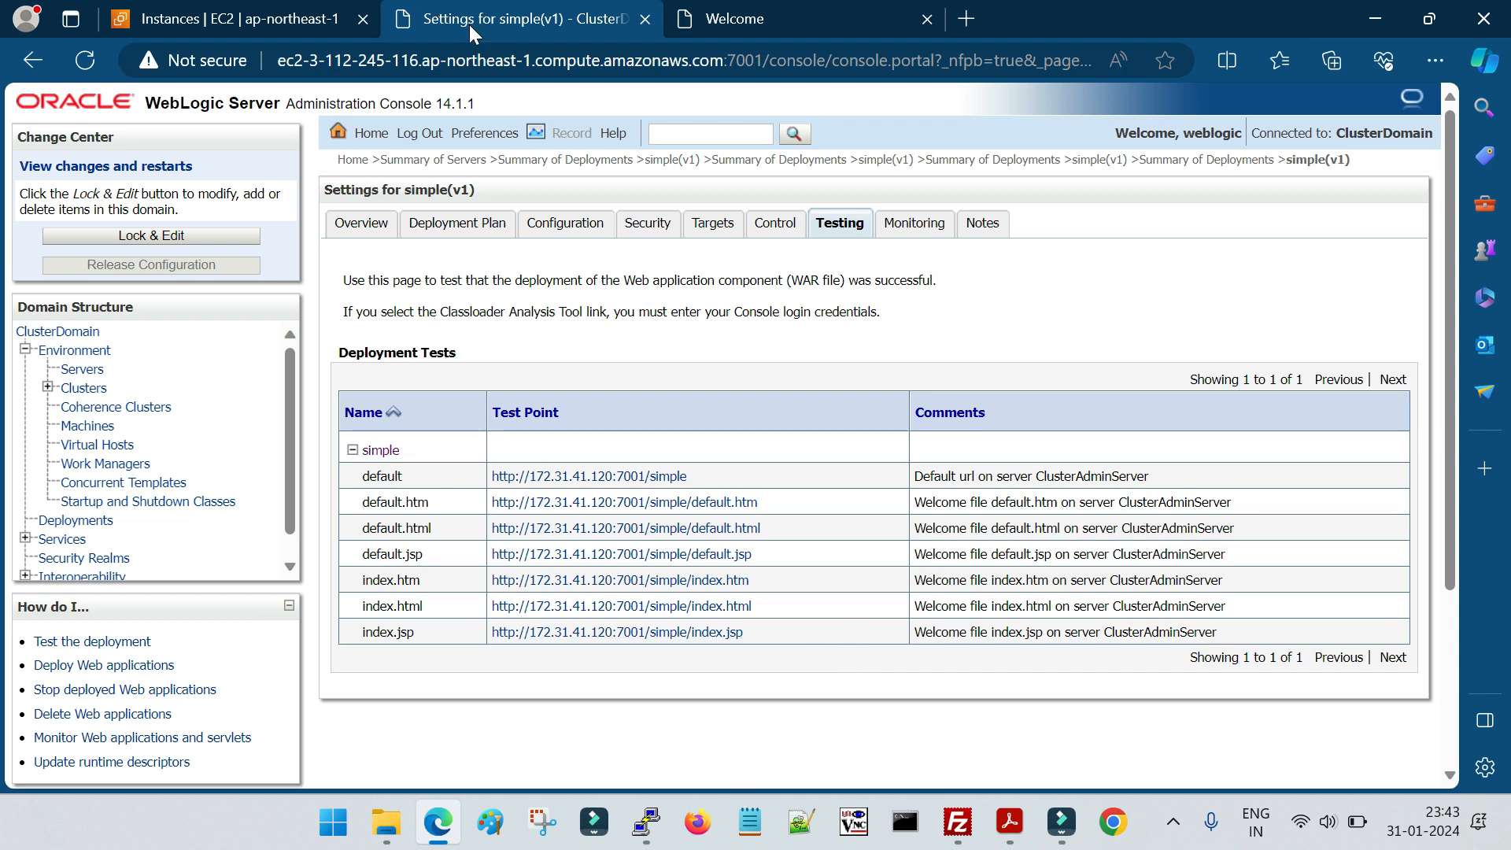
pyautogui.click(750, 12)
pyautogui.click(446, 9)
pyautogui.click(783, 24)
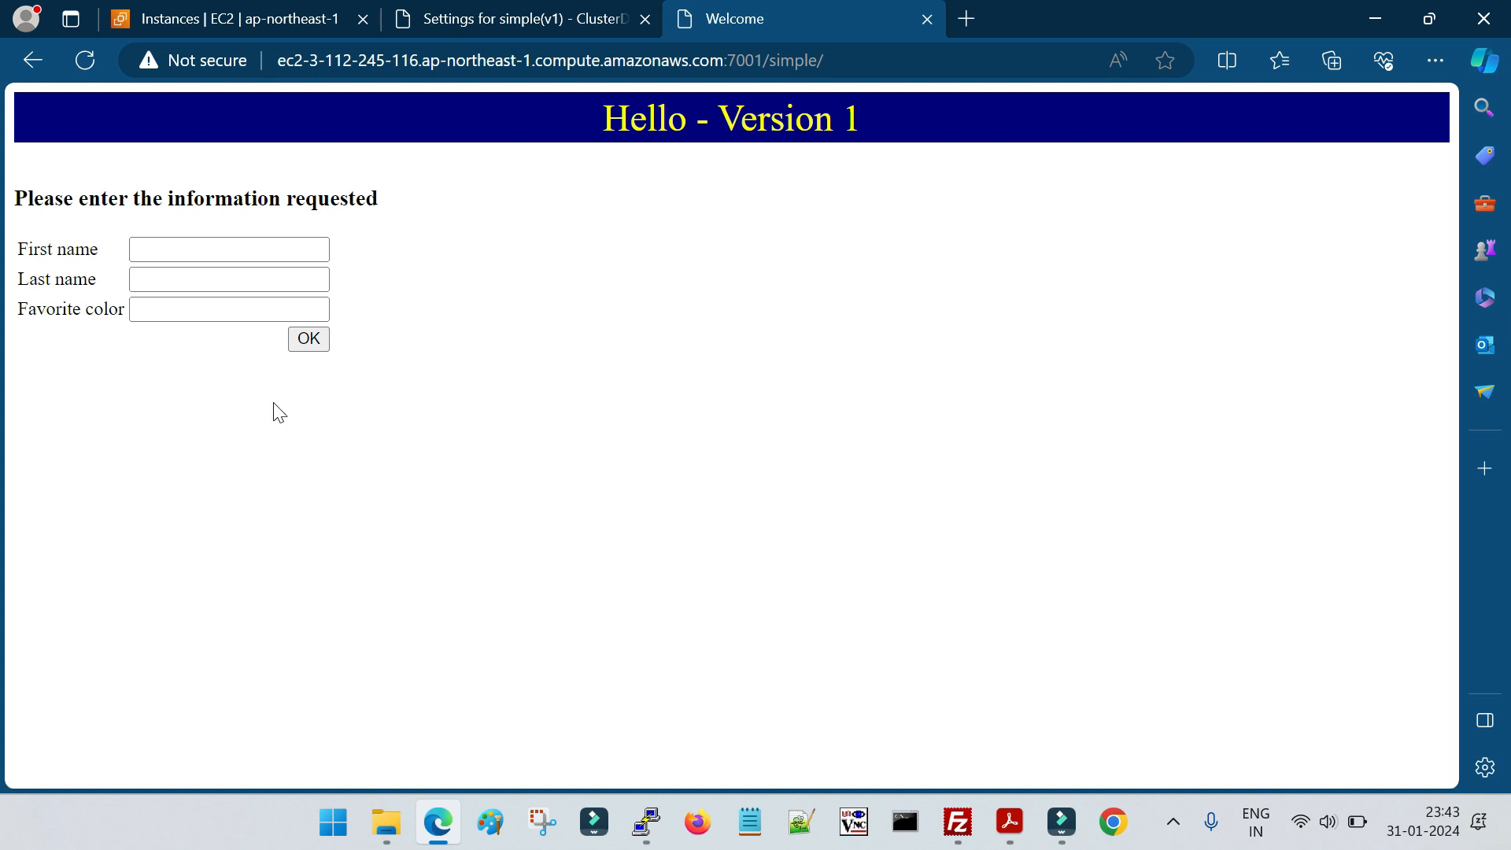
# Submit the Version 1 form with first name digitalk, last name demo, and favorite color Red
pyautogui.click(202, 252)
pyautogui.write('dig')
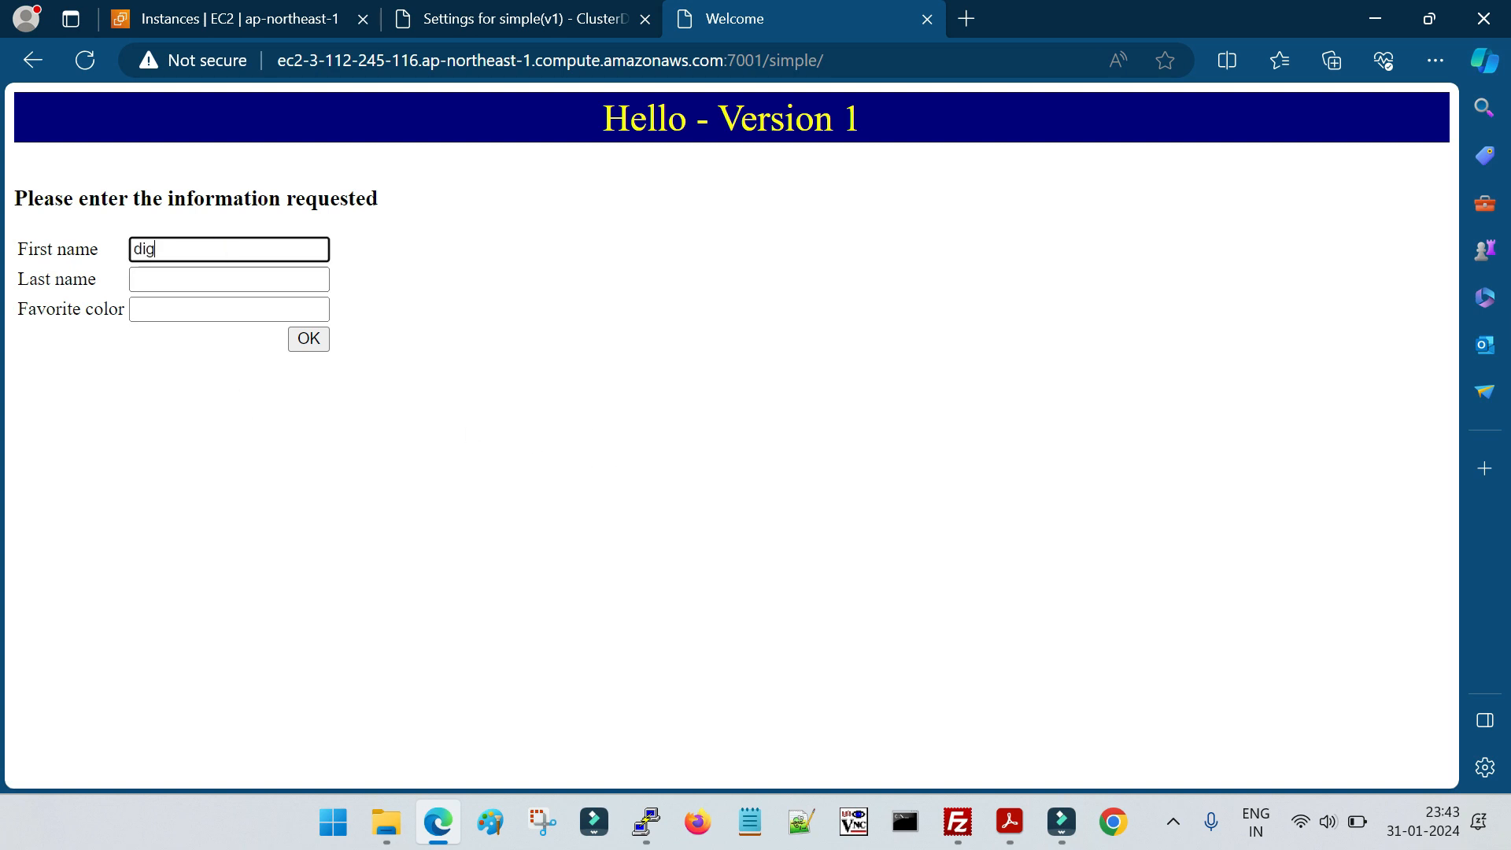
pyautogui.write('italk')
pyautogui.press('Tab')
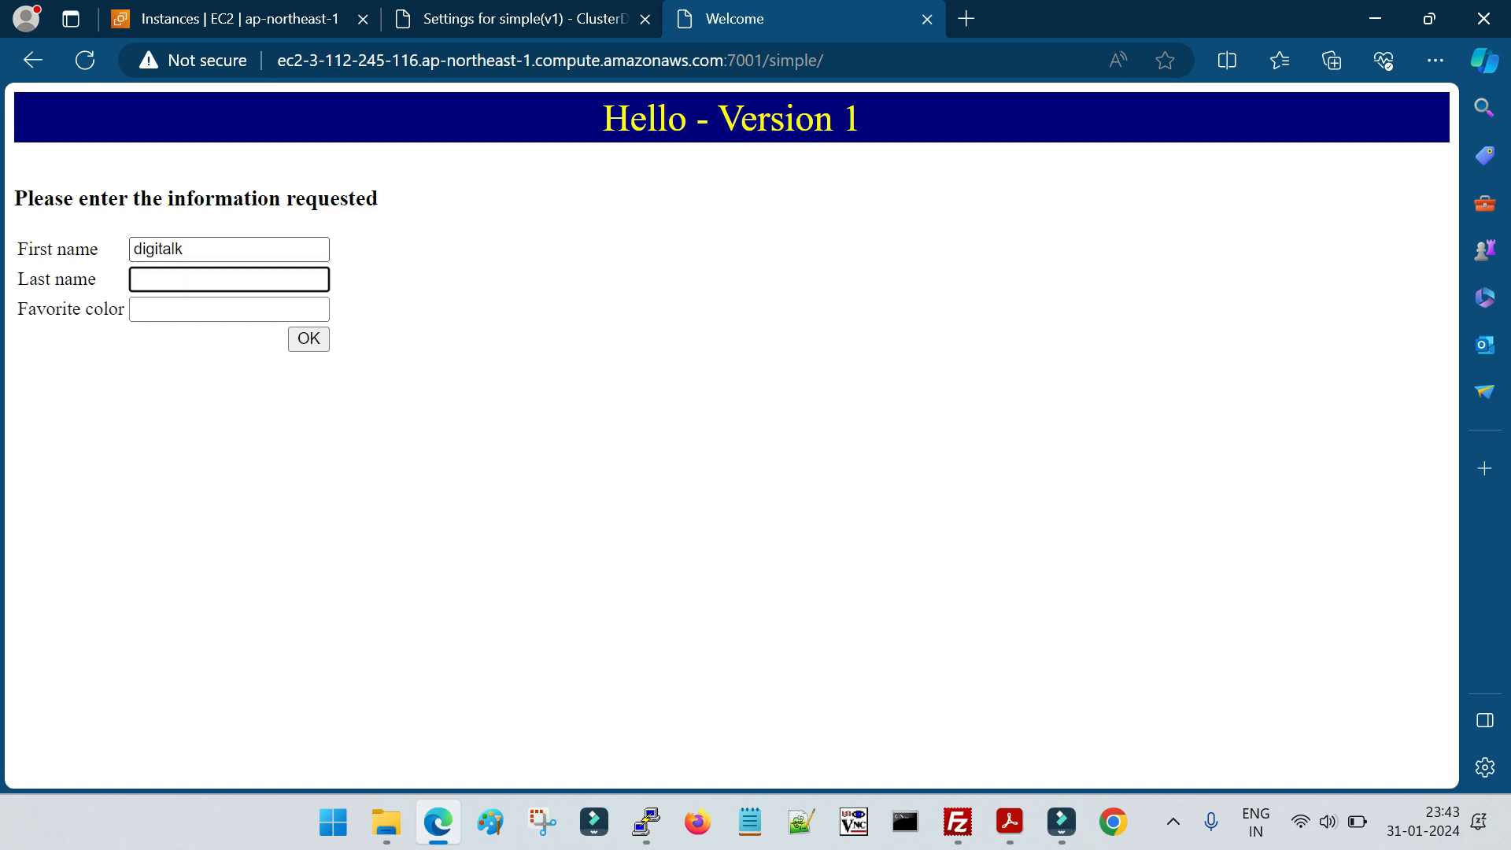
pyautogui.write('demo')
pyautogui.press('Tab')
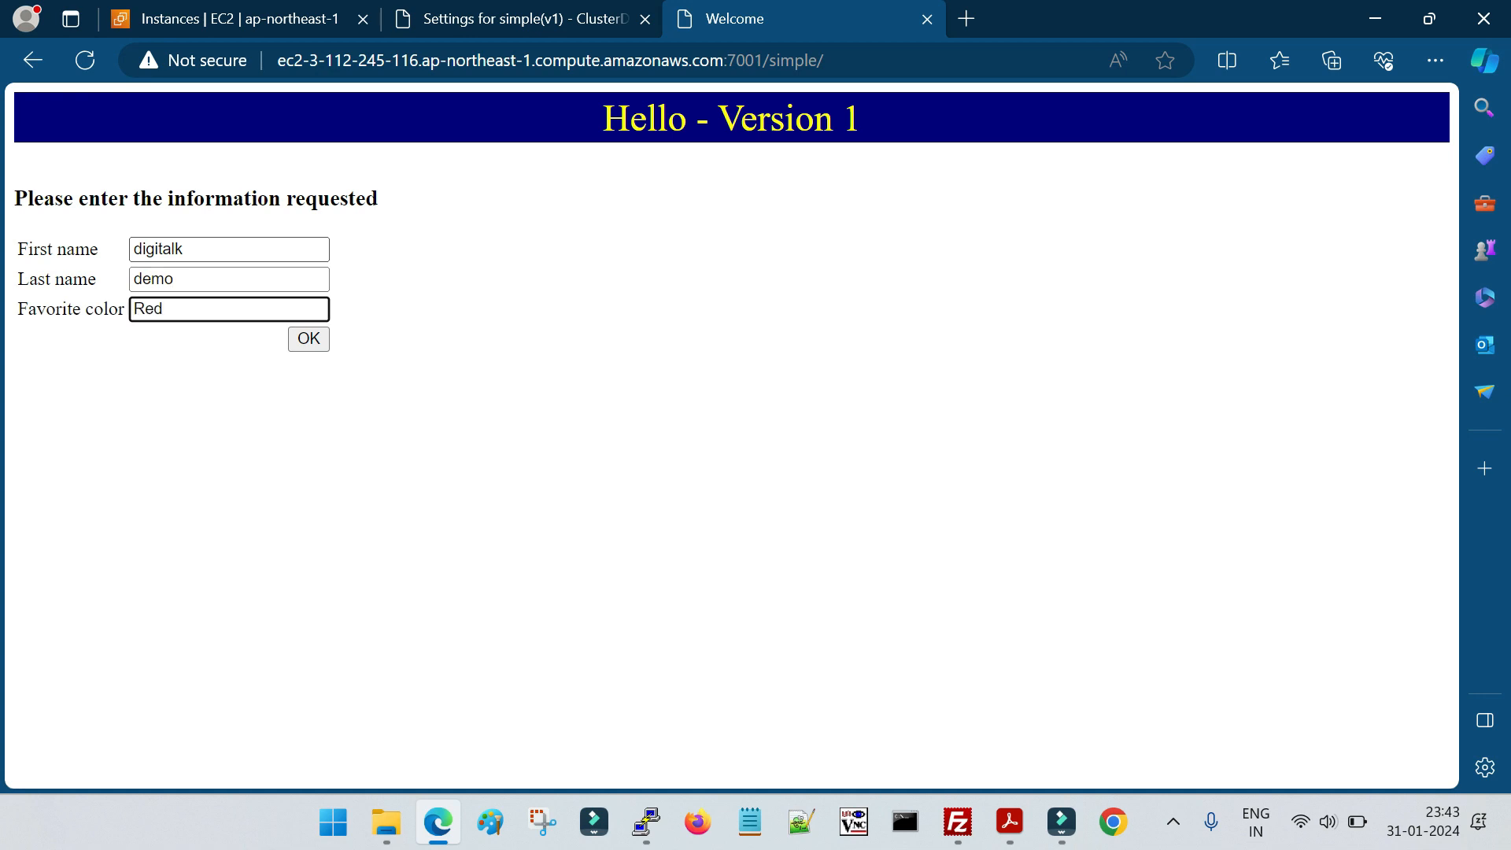
pyautogui.click(321, 346)
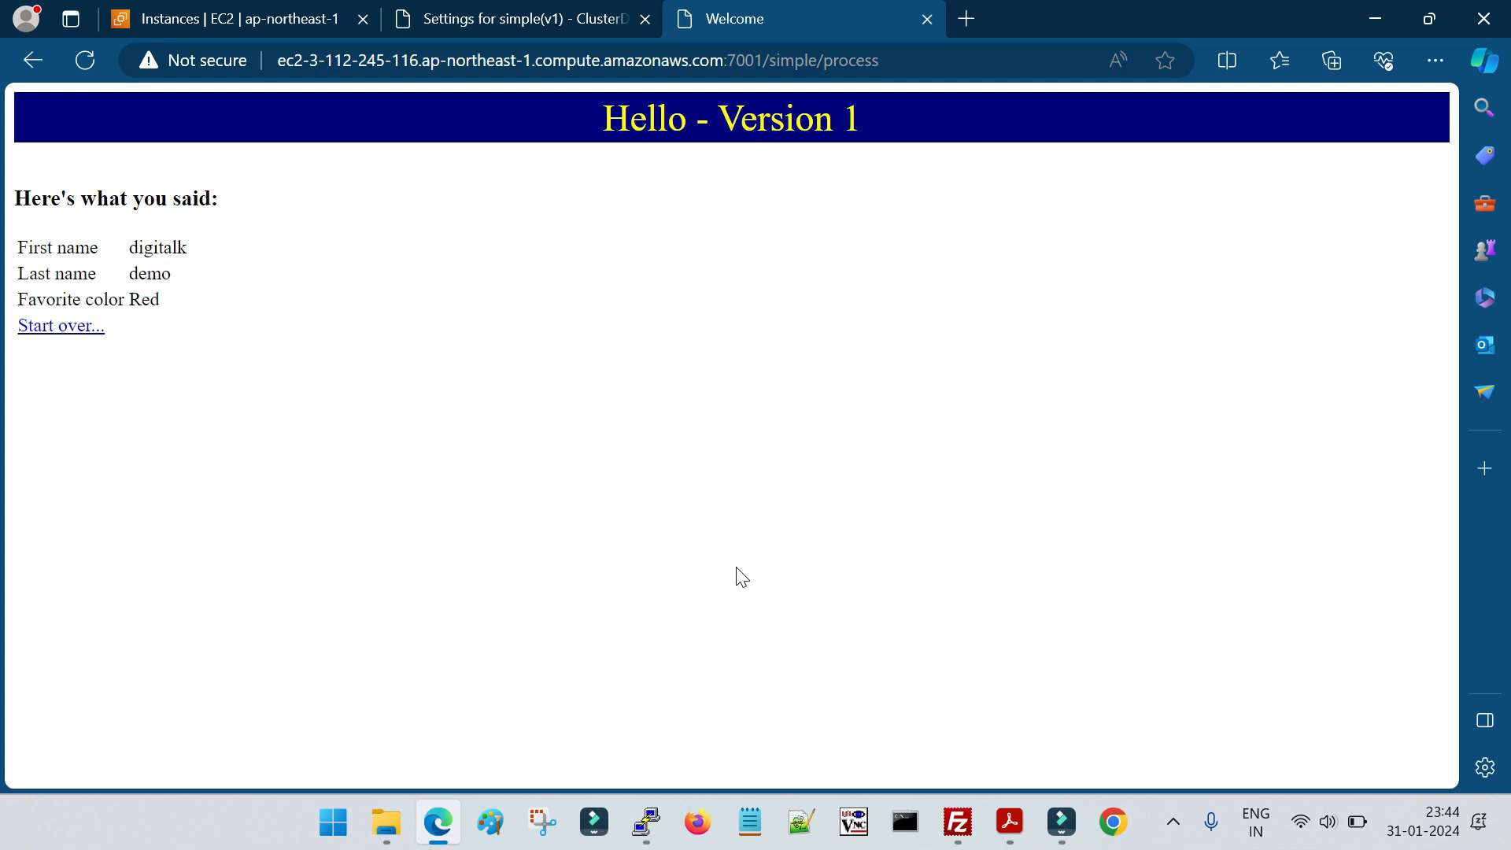
# Open the WebLogic console's summary of deployments and look back at the submitted Version 1 page
pyautogui.click(504, 23)
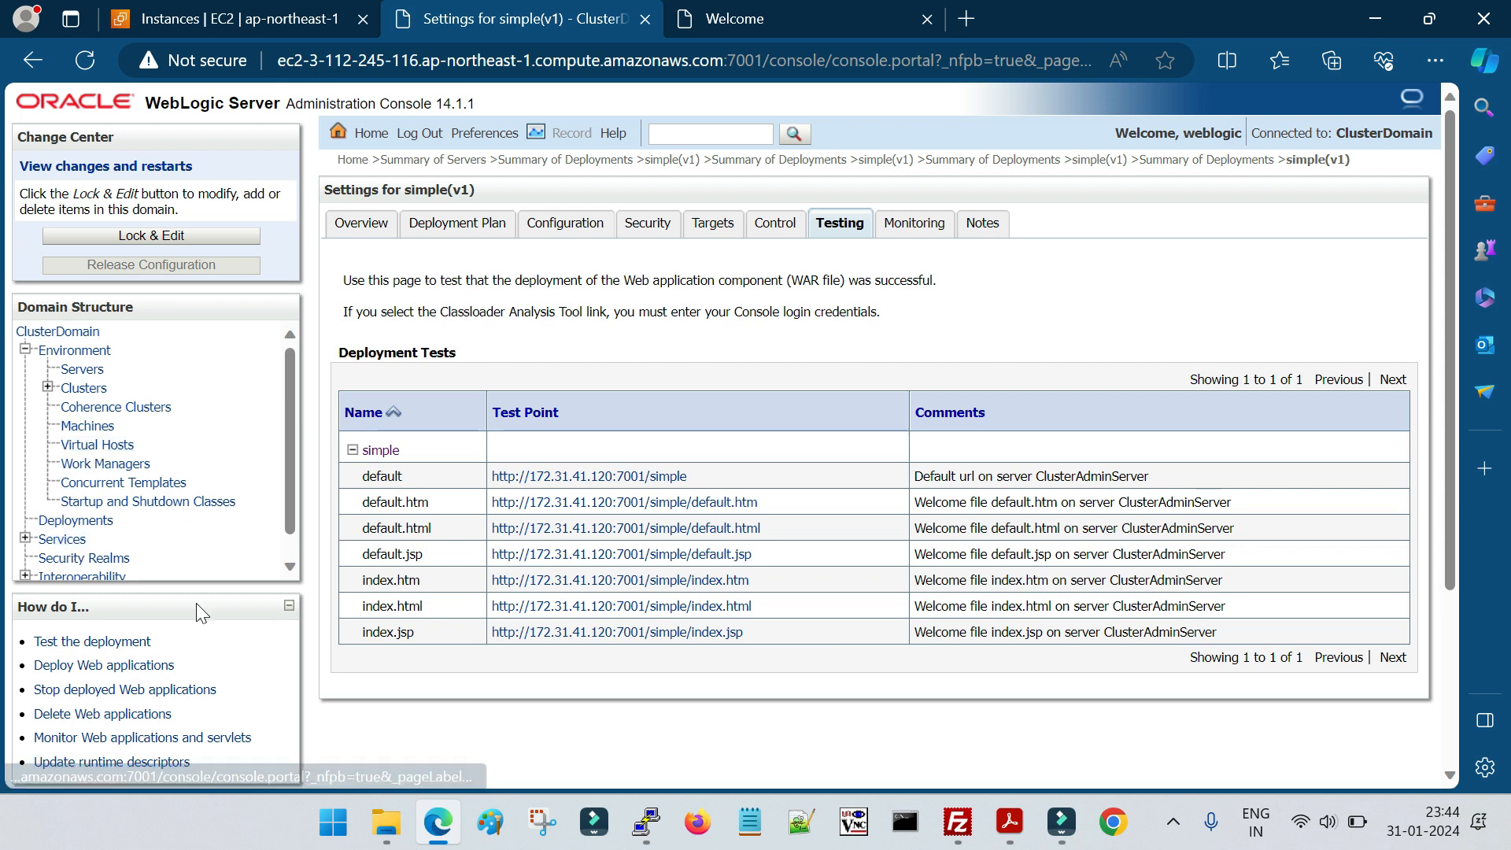
pyautogui.click(107, 518)
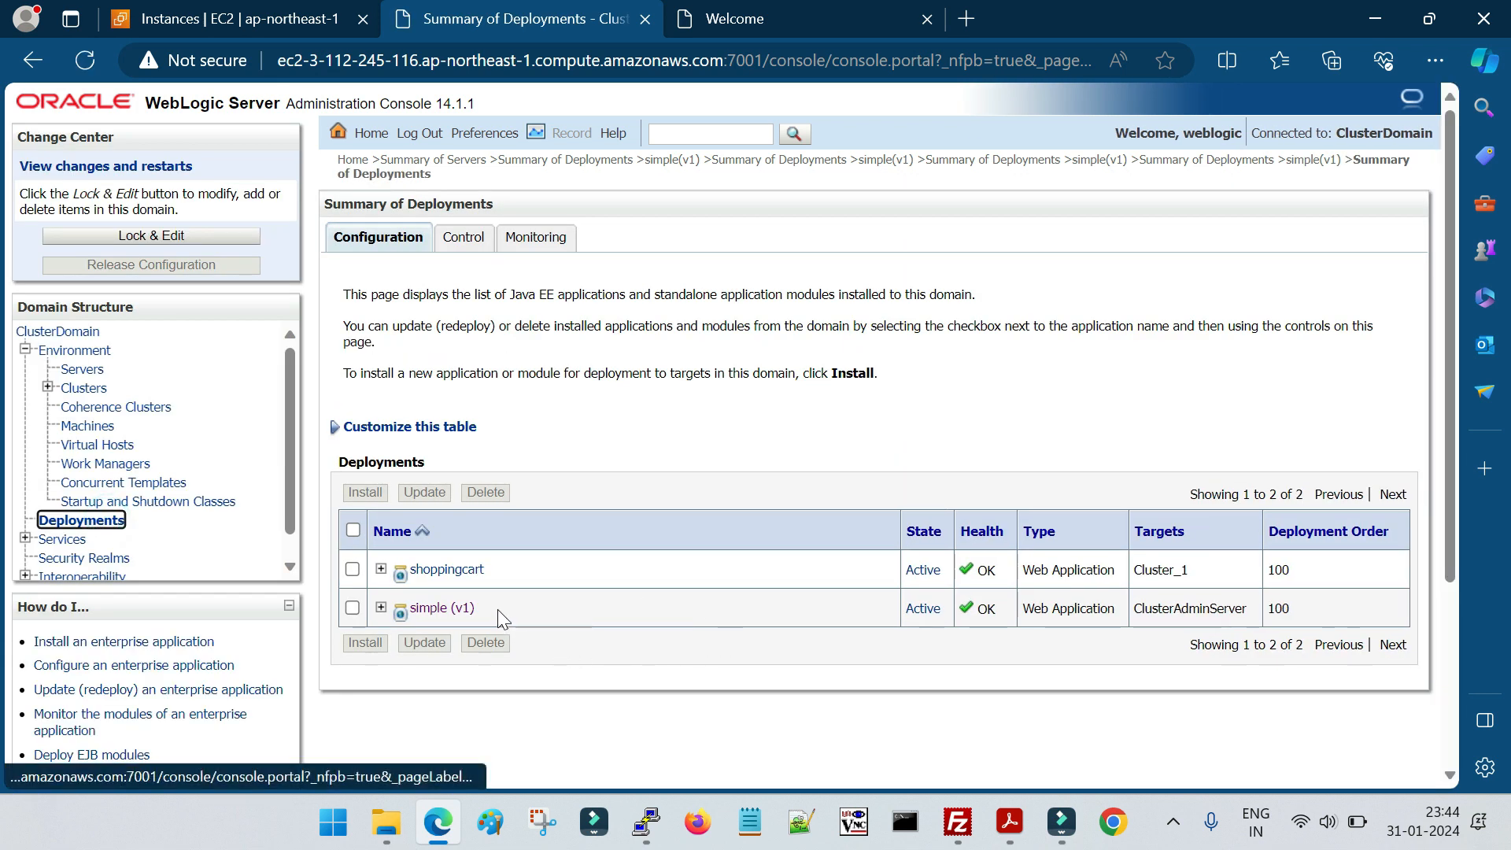
pyautogui.click(761, 24)
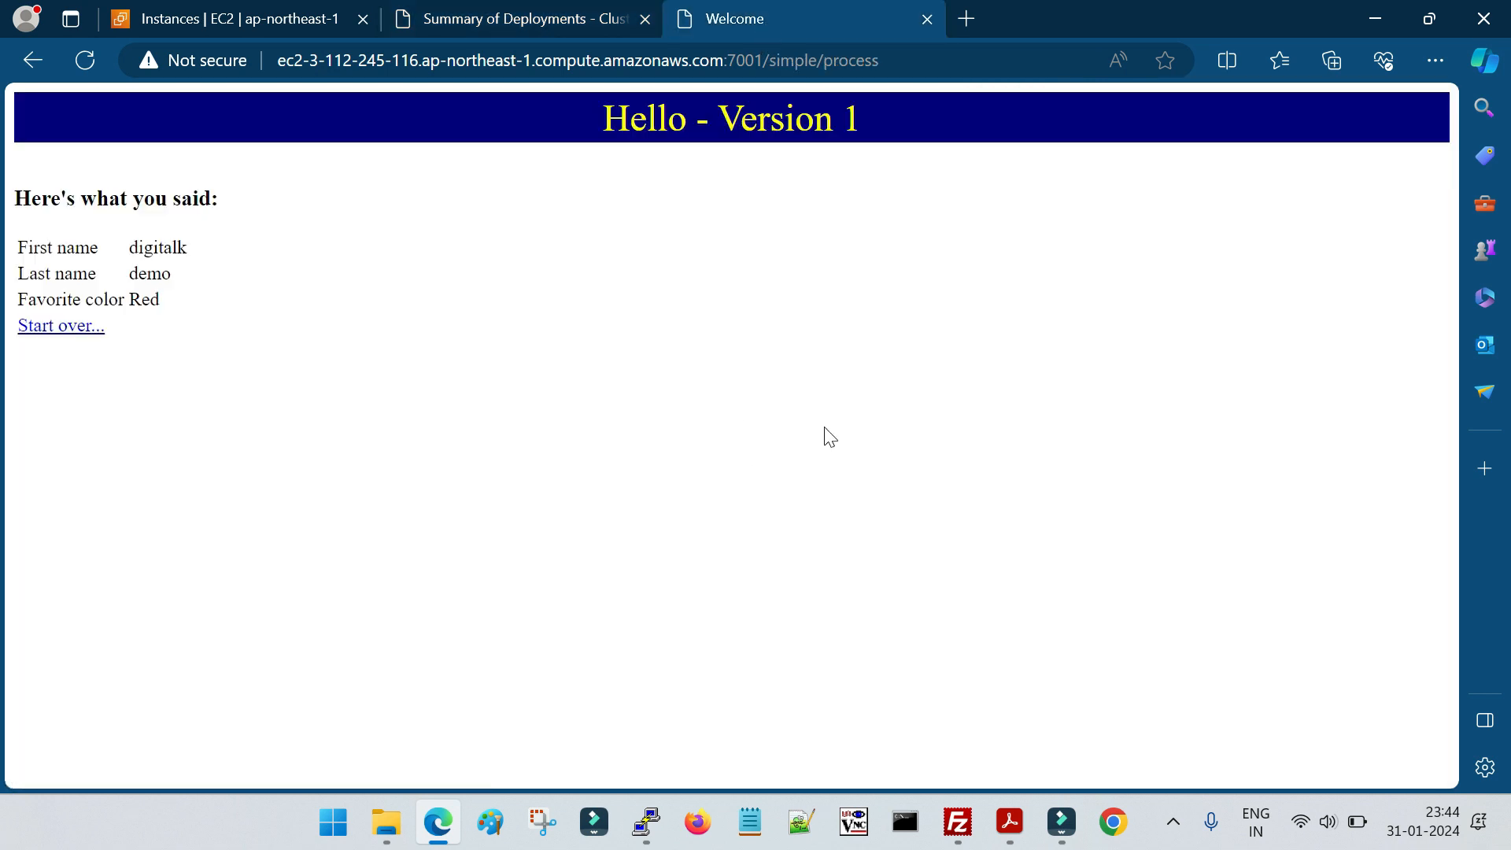
pyautogui.click(494, 24)
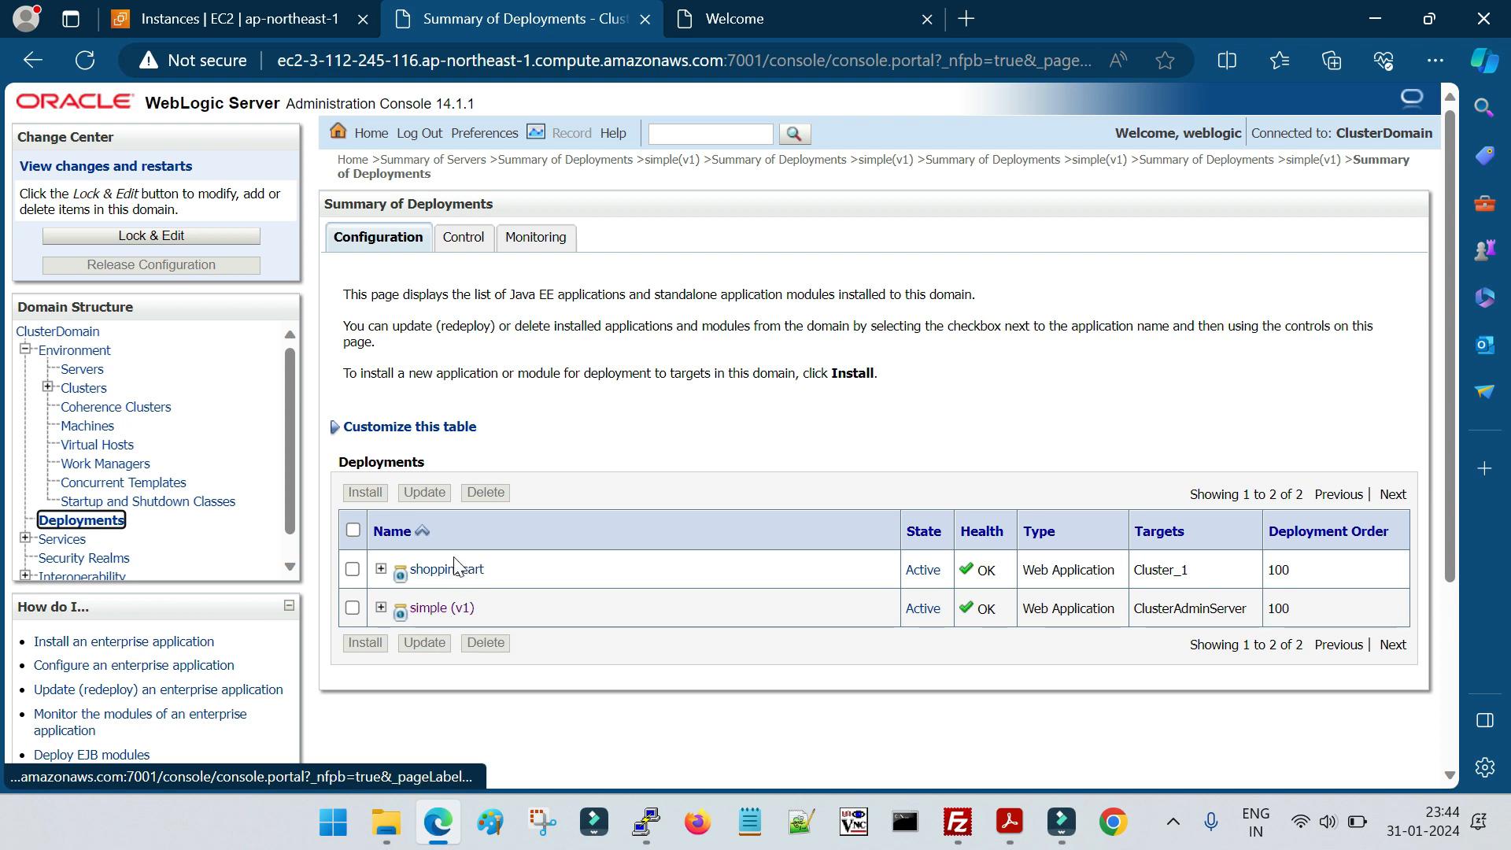
# Check the lab guide's section "Update application Version to 2.0", then return to the console
pyautogui.click(1010, 821)
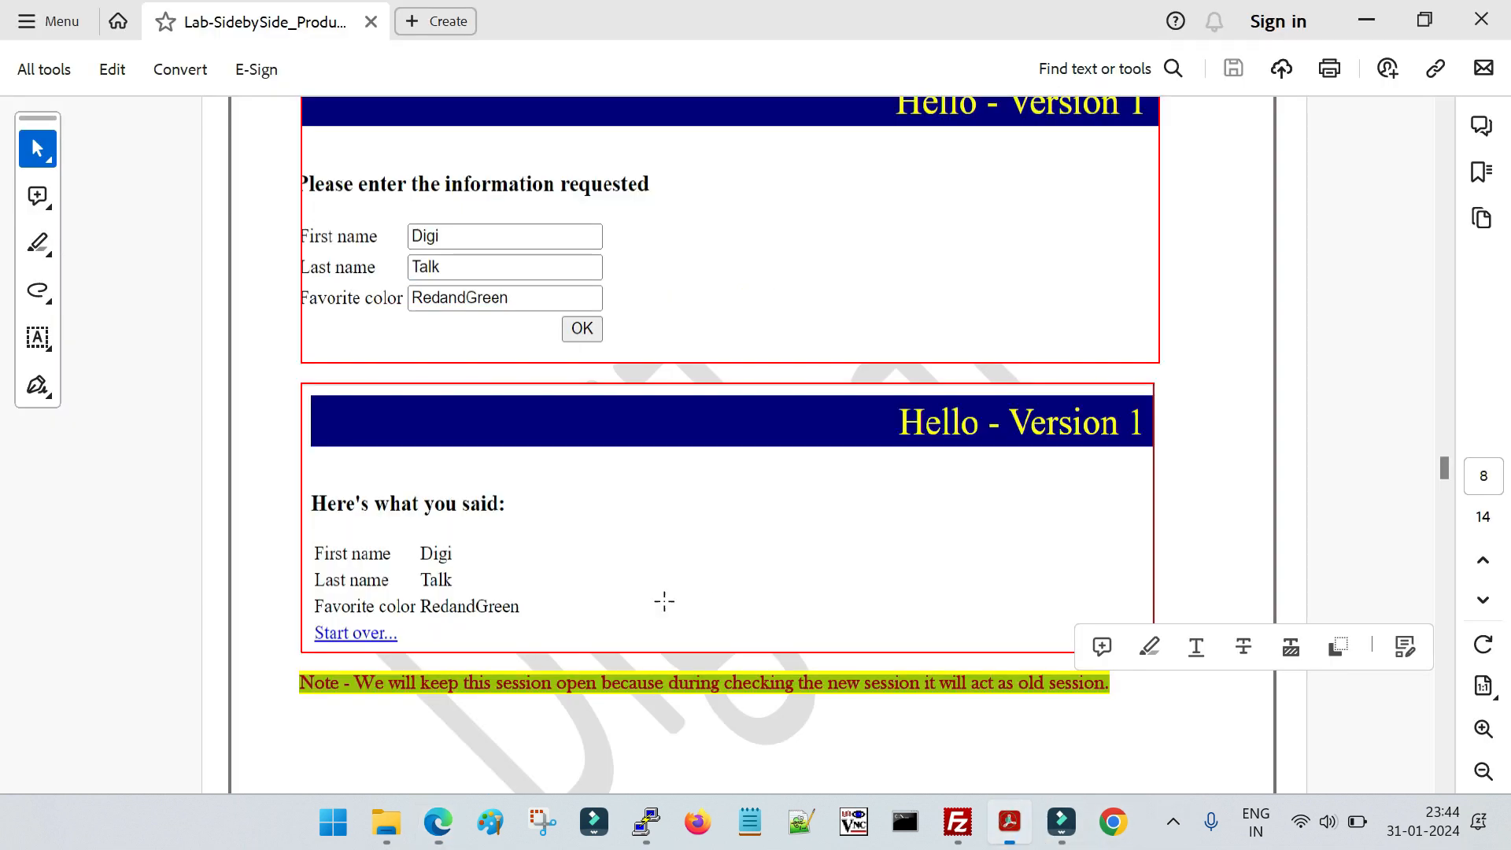
pyautogui.scroll(-10, 647, 672)
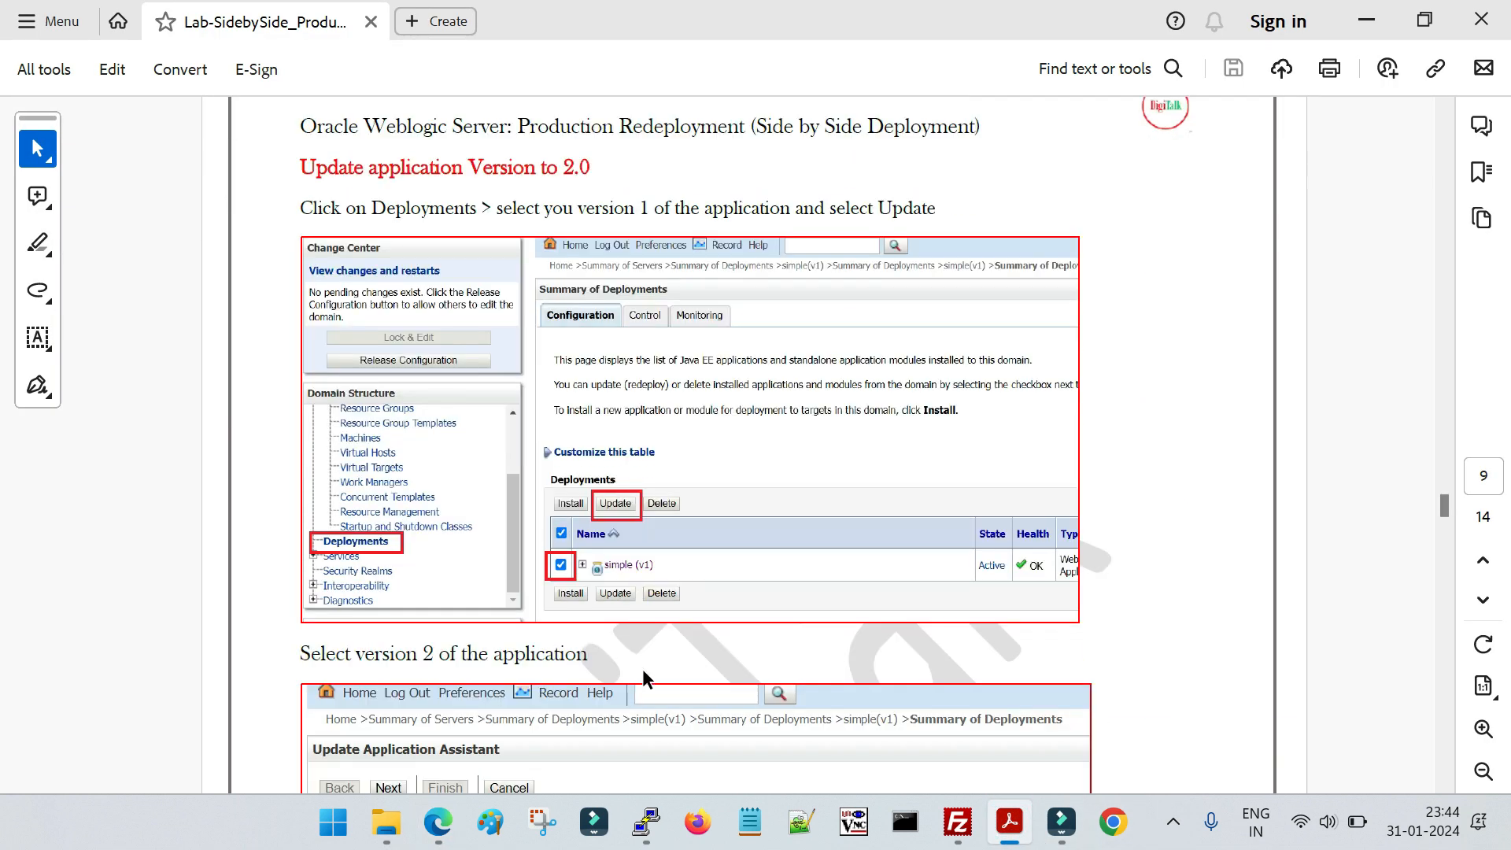
pyautogui.moveTo(303, 173); pyautogui.dragTo(591, 170)
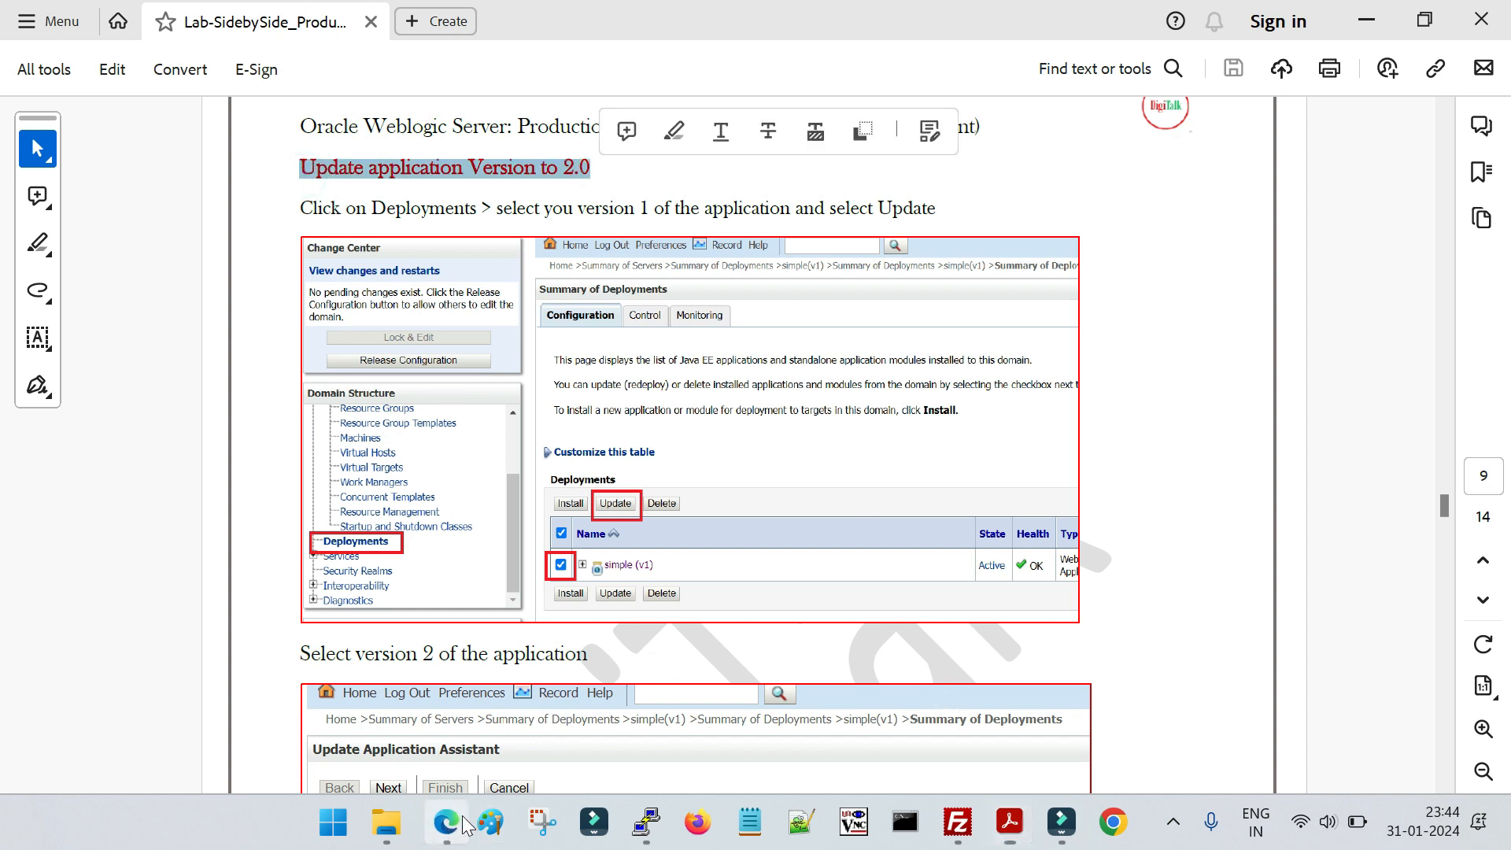
pyautogui.click(438, 822)
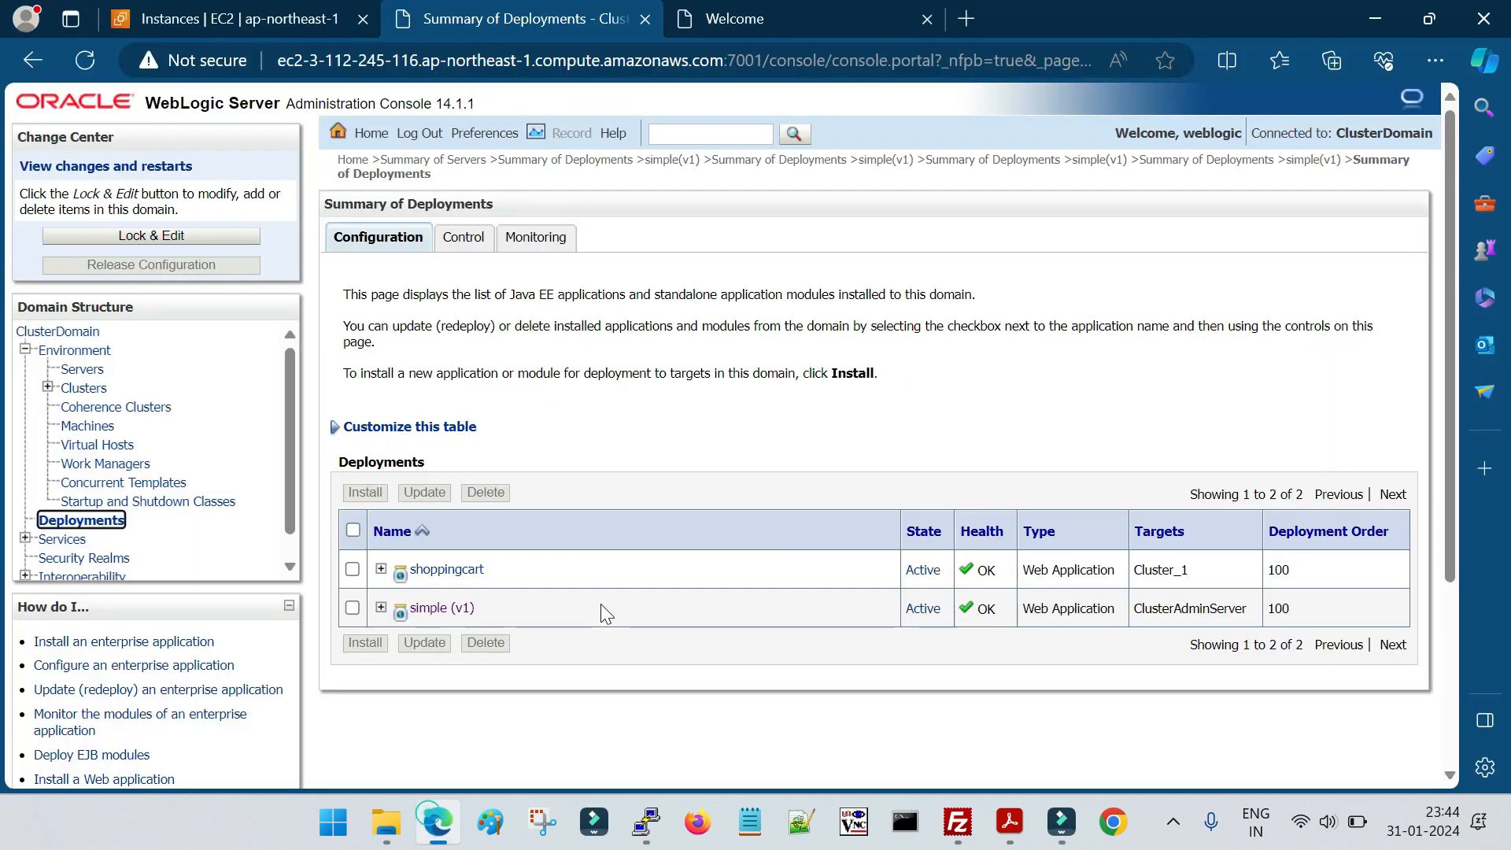
# Lock the configuration for editing and start an update of the simple (v1) deployment
pyautogui.click(184, 250)
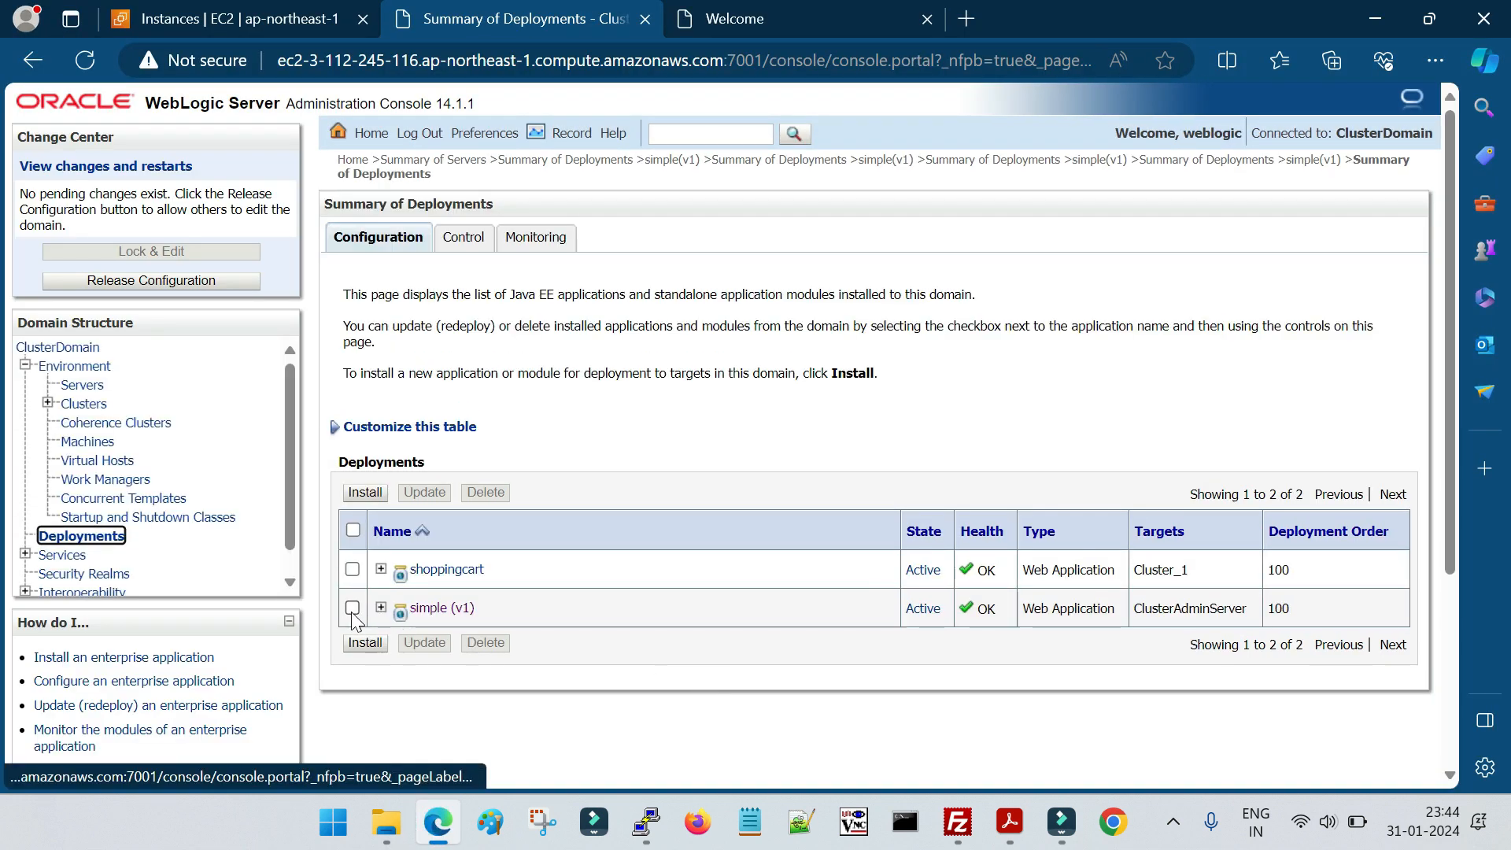
pyautogui.click(352, 607)
pyautogui.click(424, 643)
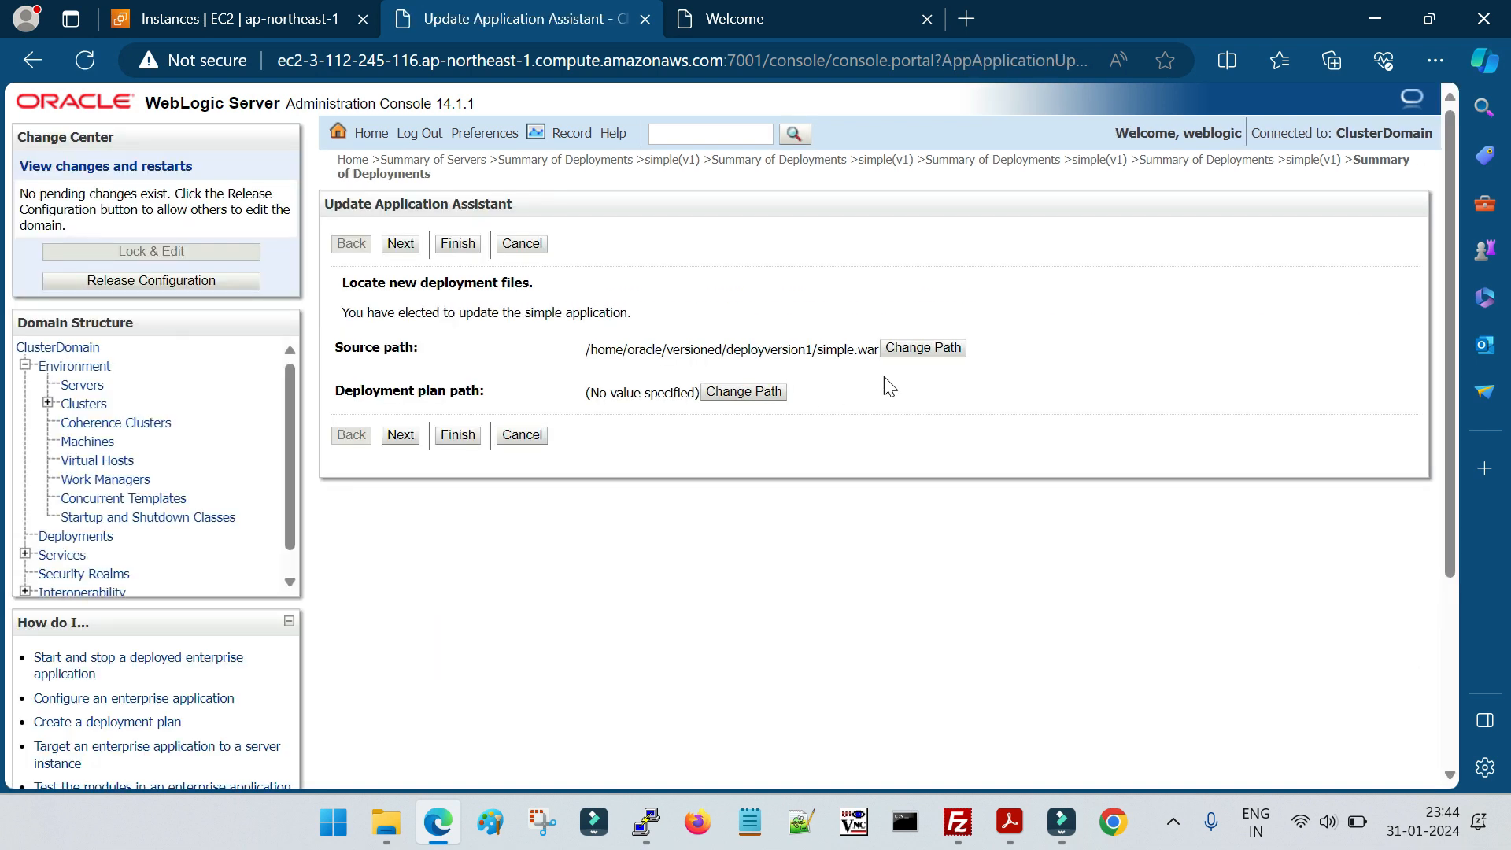
# Change the update's source path to /home/oracle/versioned/deployversion2/simple.war and proceed to the review of choices
pyautogui.click(934, 349)
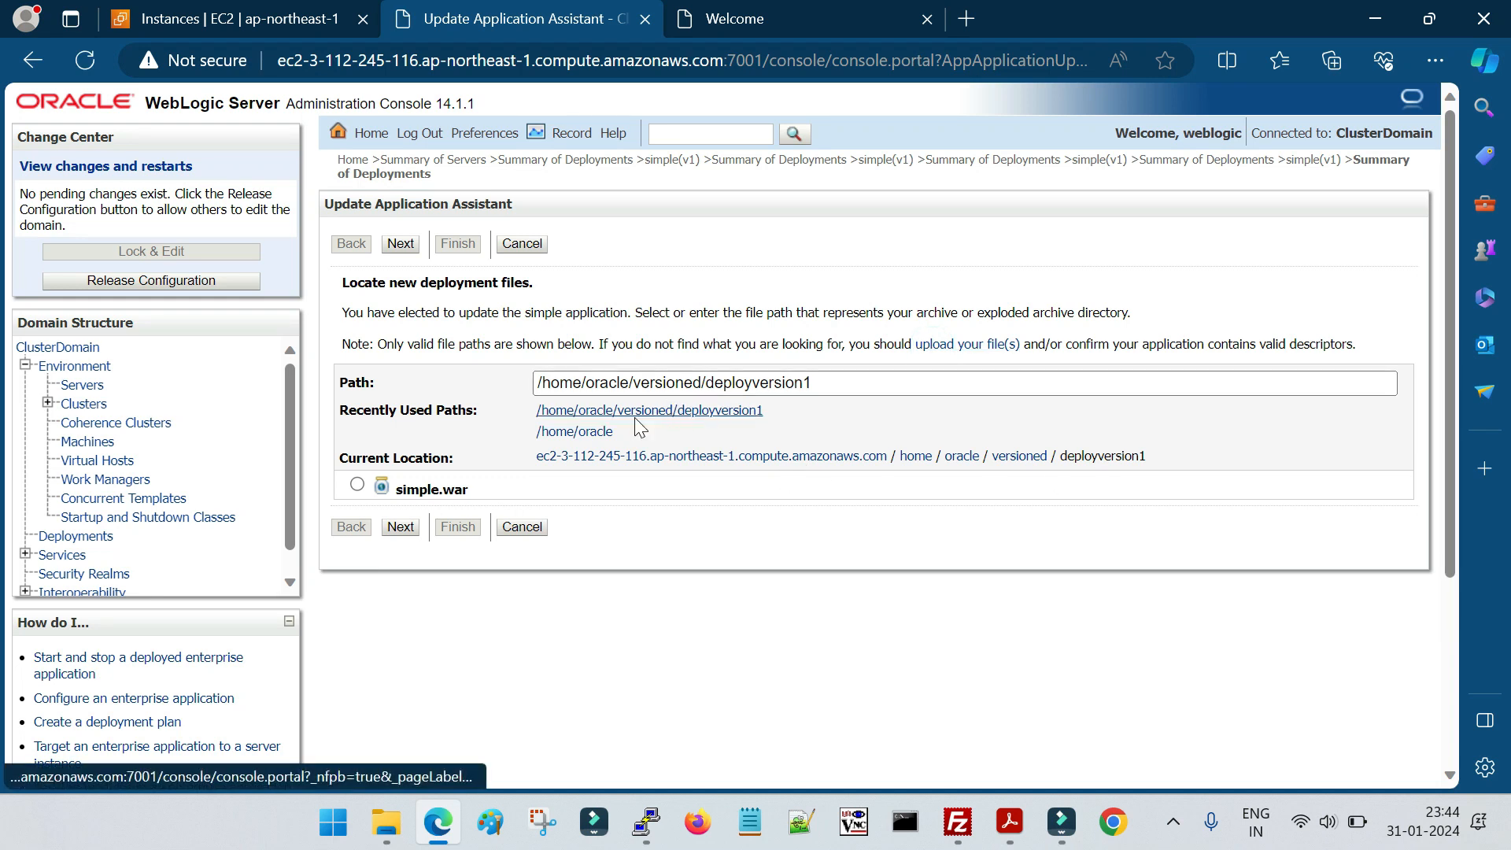
pyautogui.click(582, 433)
pyautogui.click(424, 607)
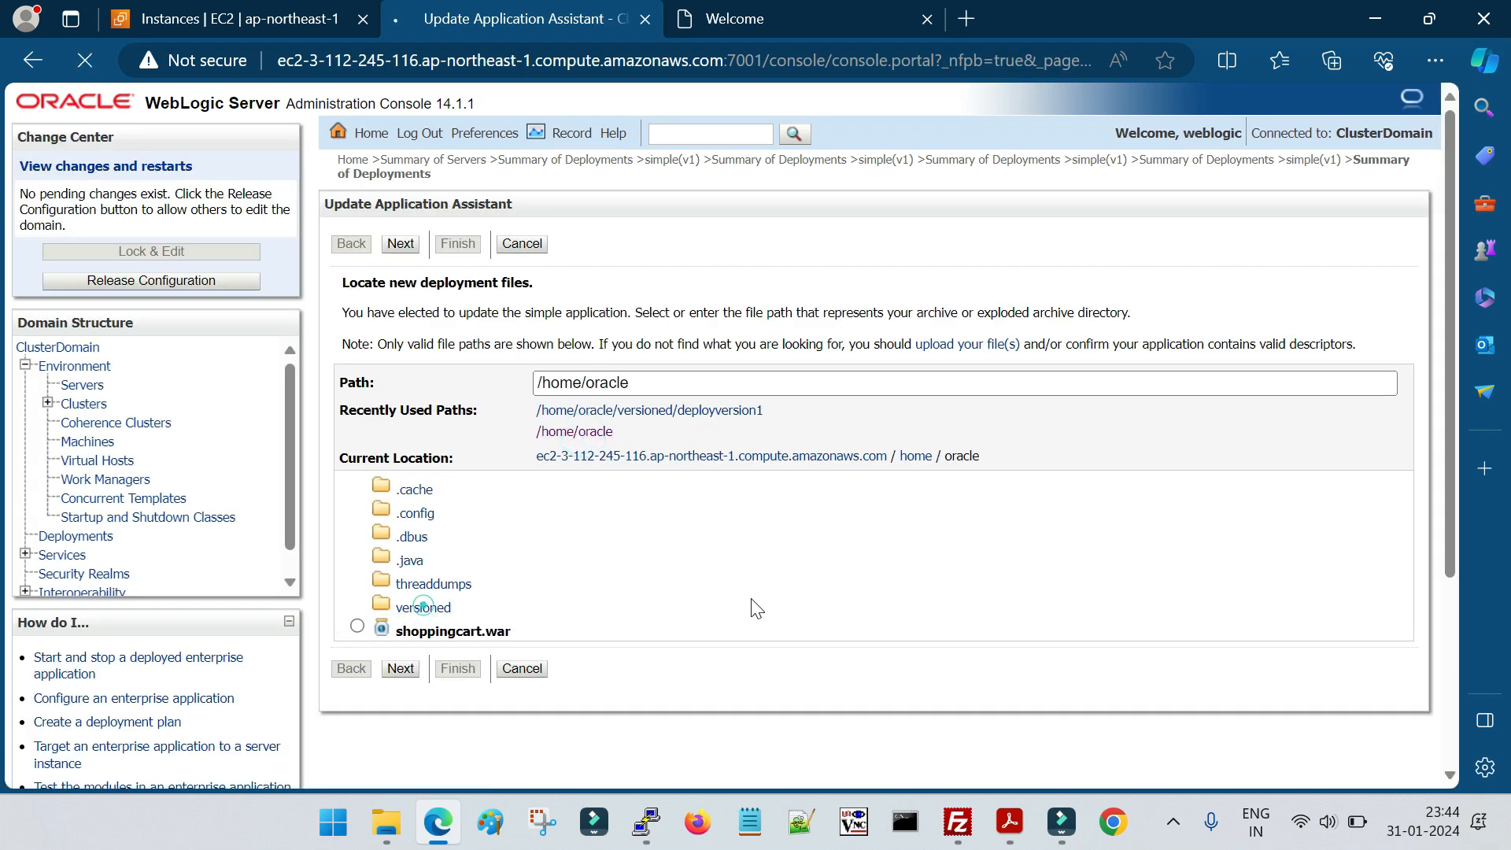
pyautogui.click(449, 516)
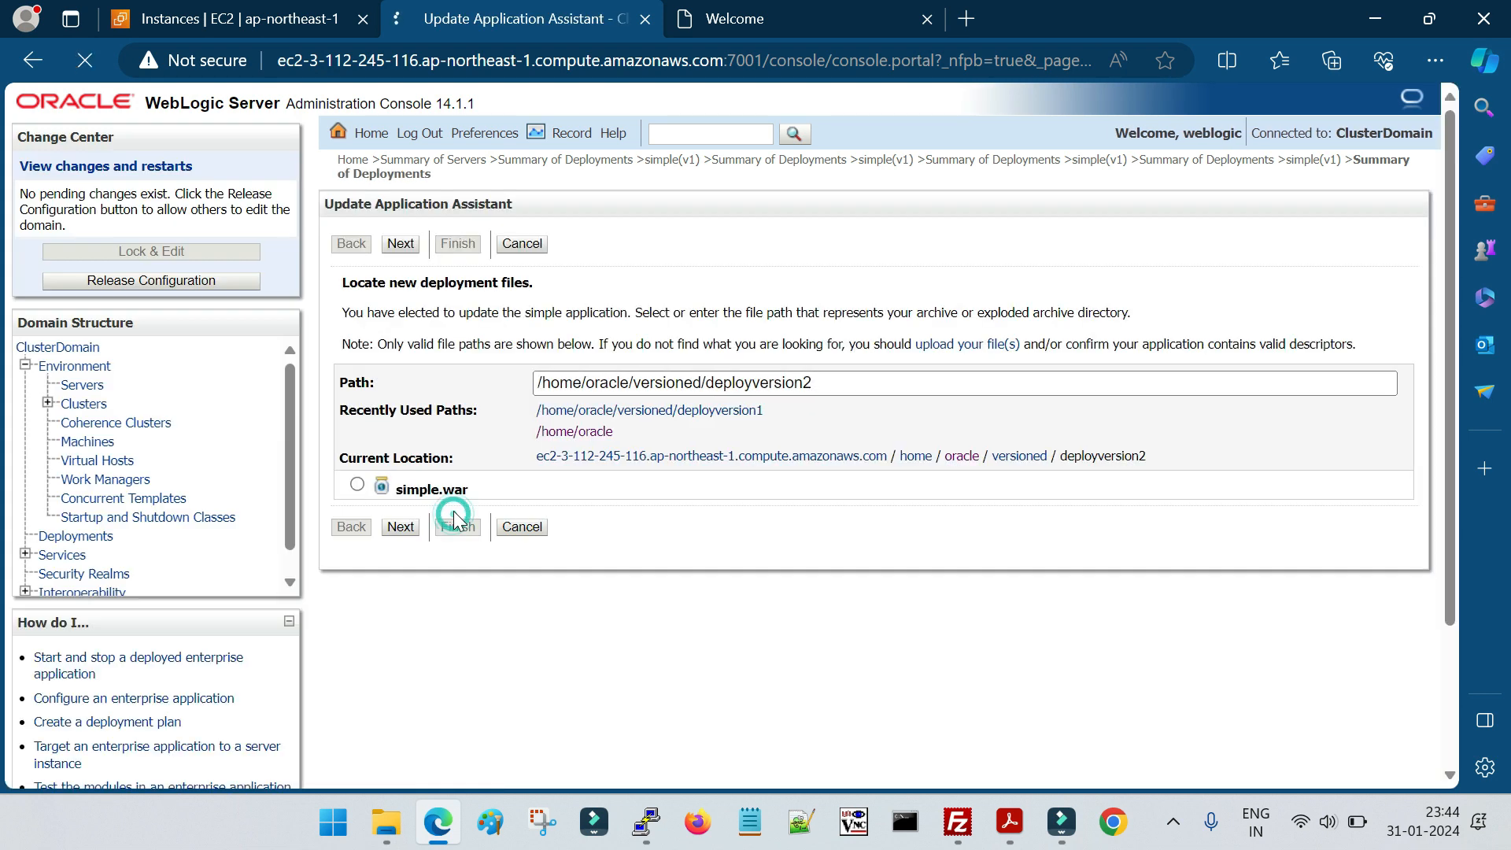
pyautogui.click(358, 485)
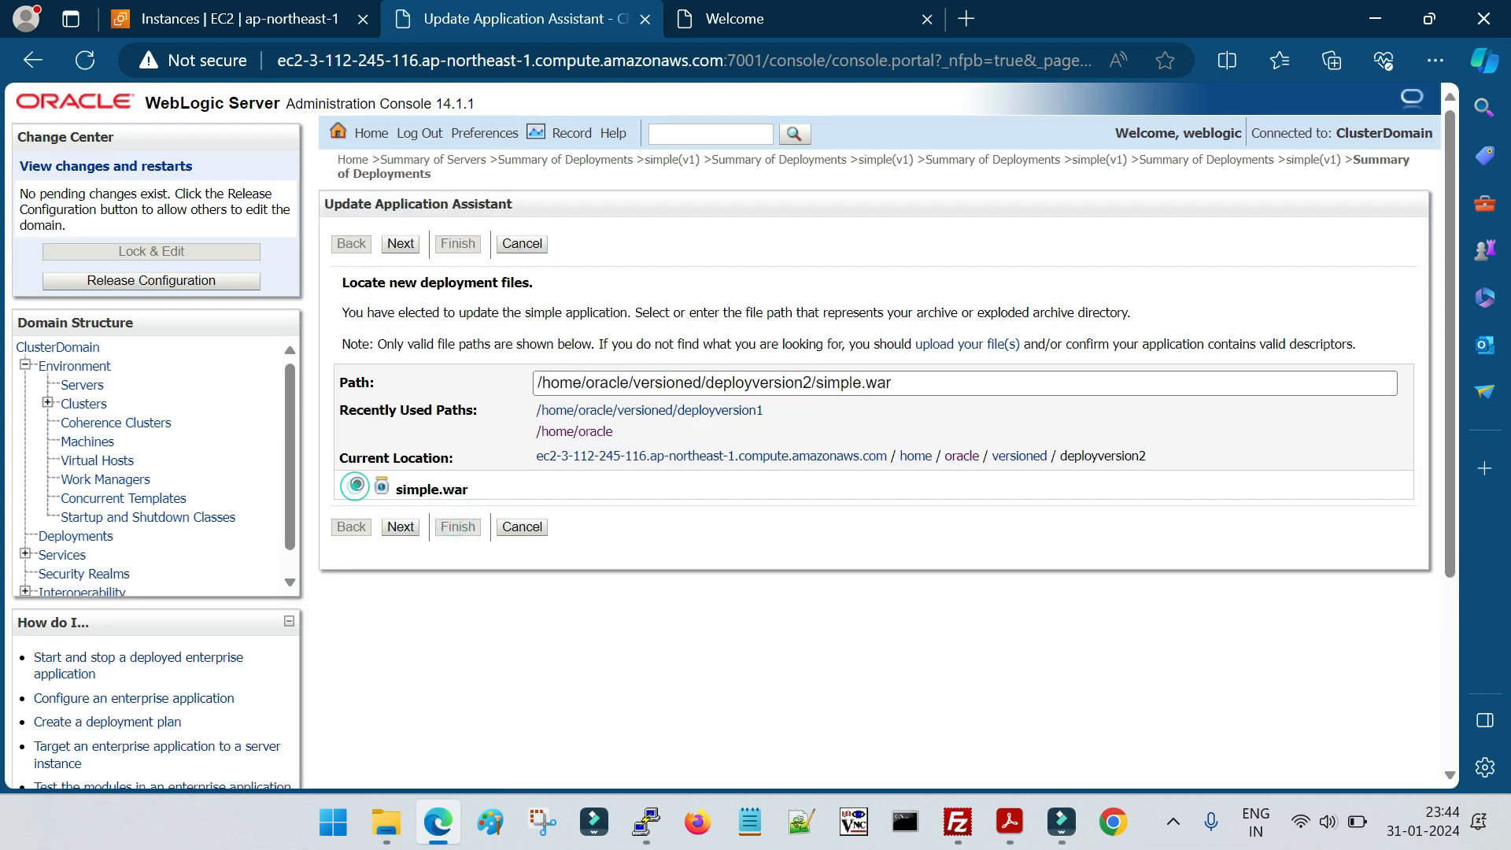
pyautogui.click(402, 527)
pyautogui.click(403, 436)
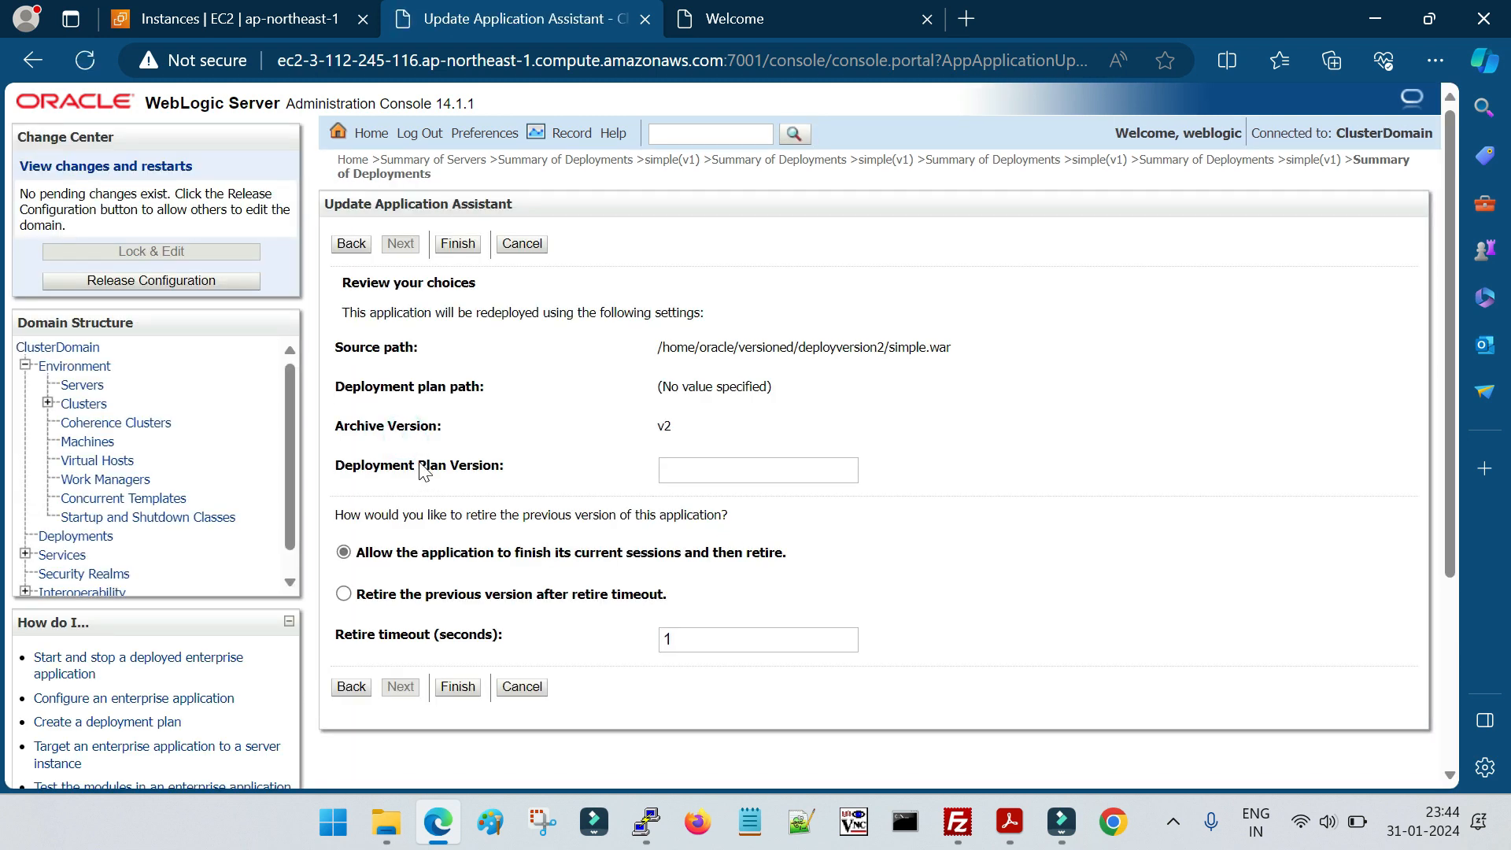
# Review the archive version and retirement options, then finish the update, allowing the application to finish its current sessions and then retire
pyautogui.moveTo(340, 435); pyautogui.dragTo(671, 429)
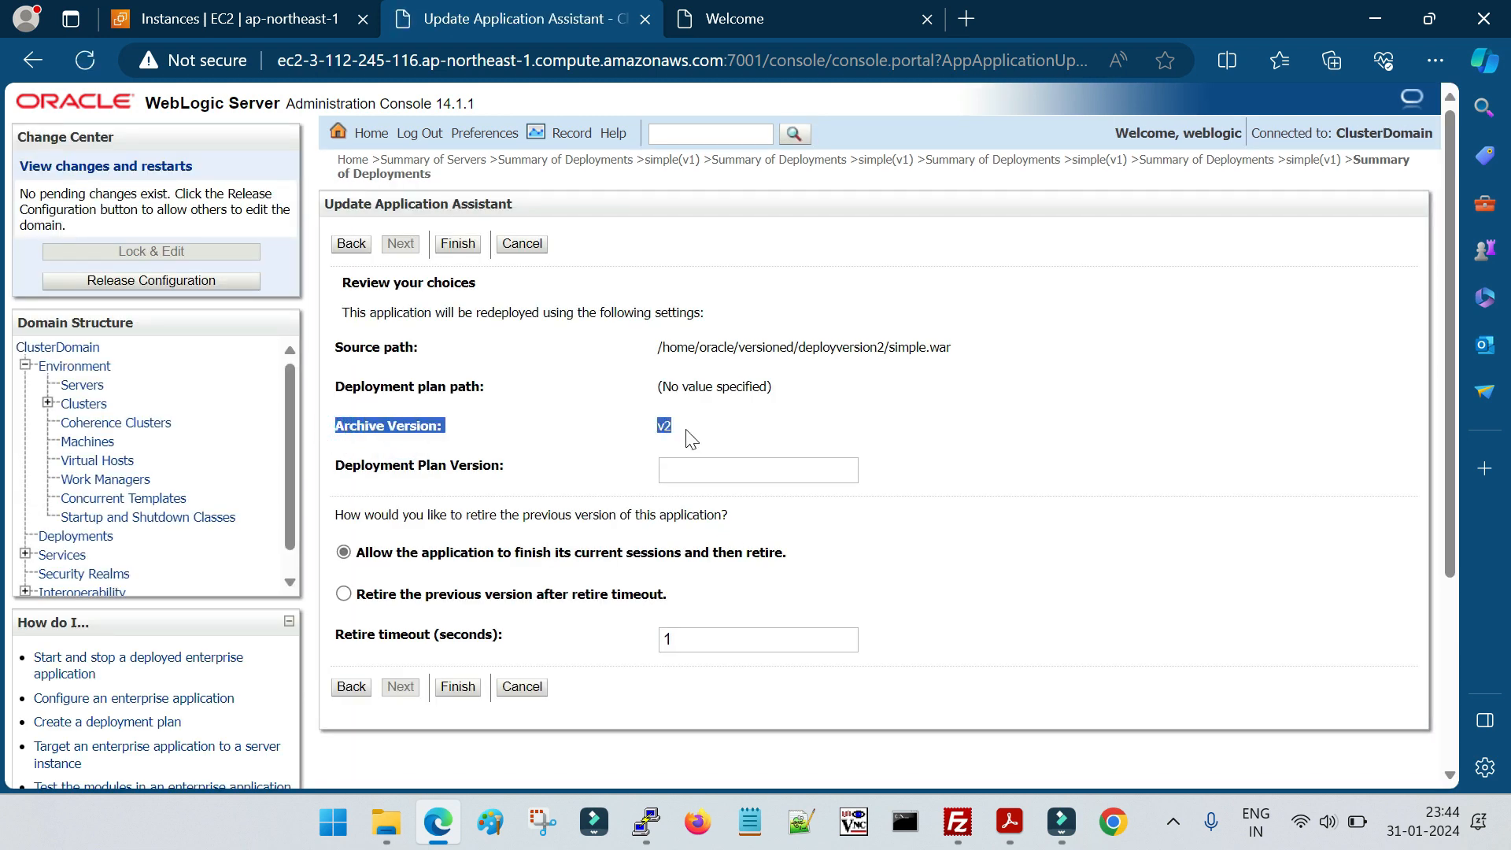
pyautogui.moveTo(358, 557); pyautogui.dragTo(800, 561)
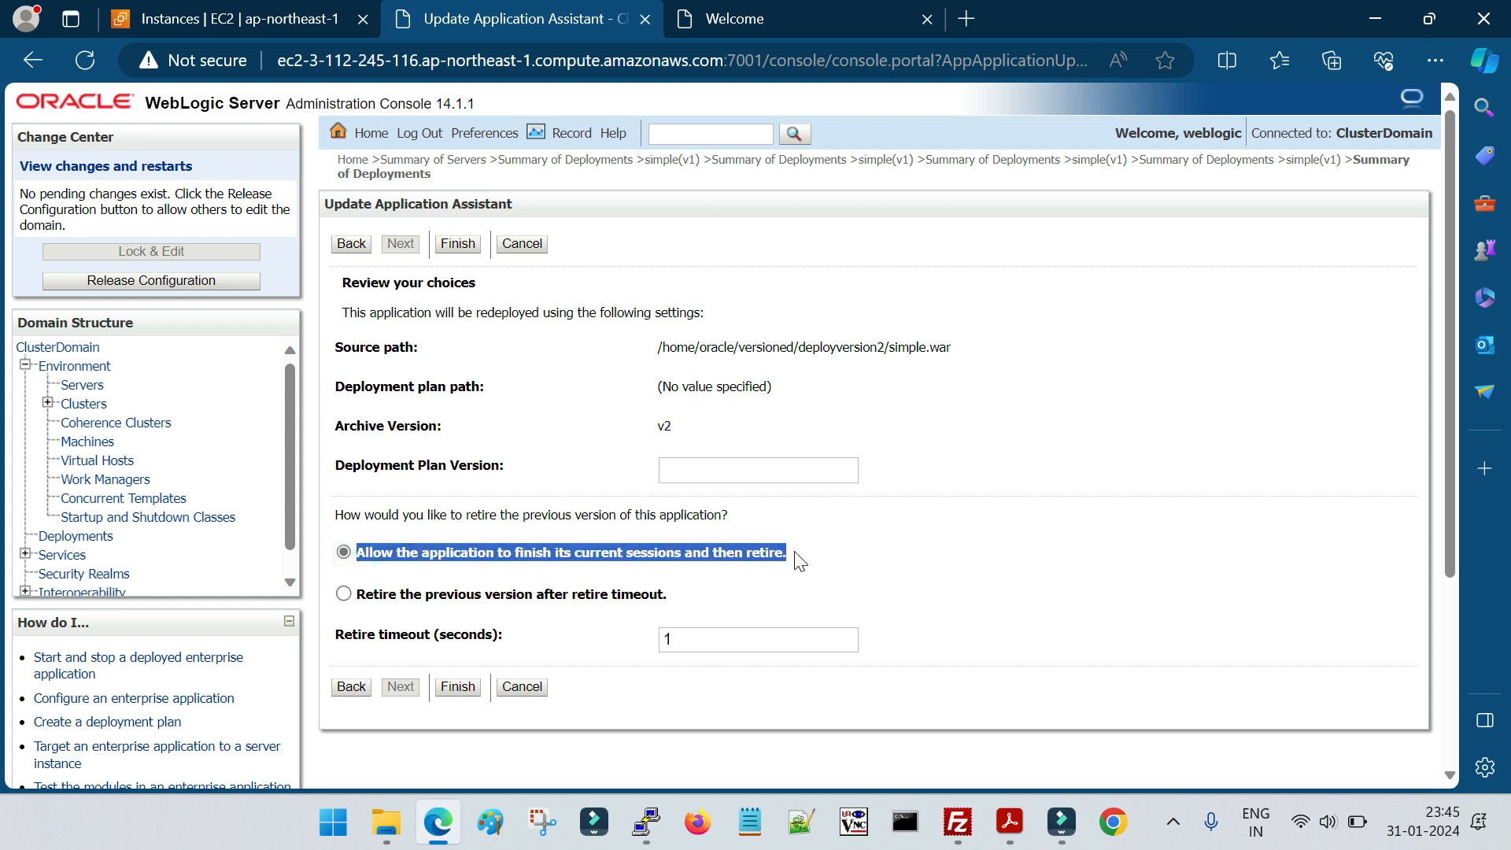
pyautogui.doubleClick(574, 550)
pyautogui.tripleClick(652, 552)
pyautogui.tripleClick(732, 551)
pyautogui.click(561, 578)
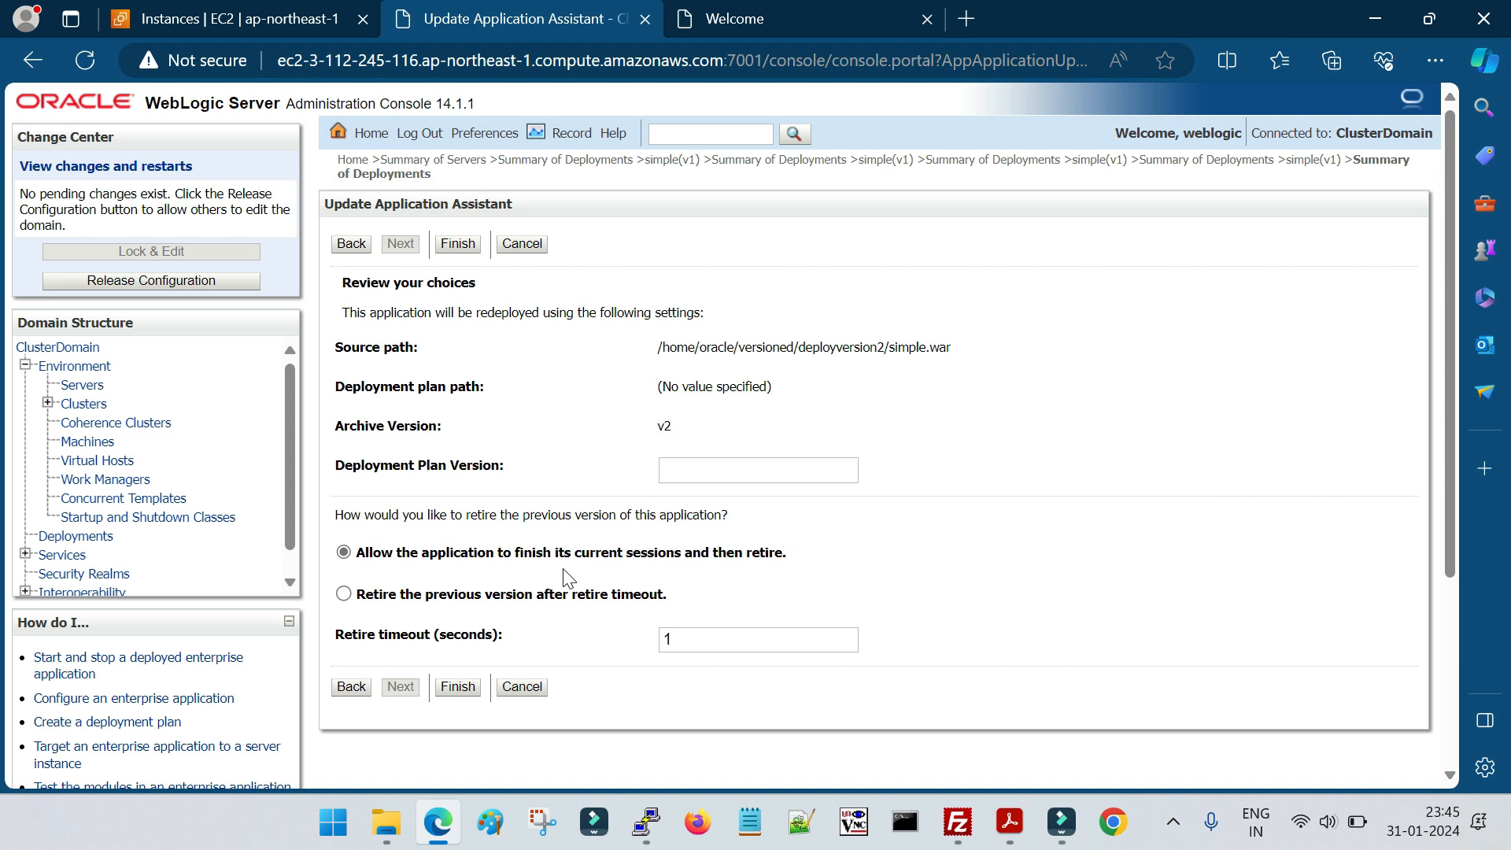
pyautogui.click(458, 686)
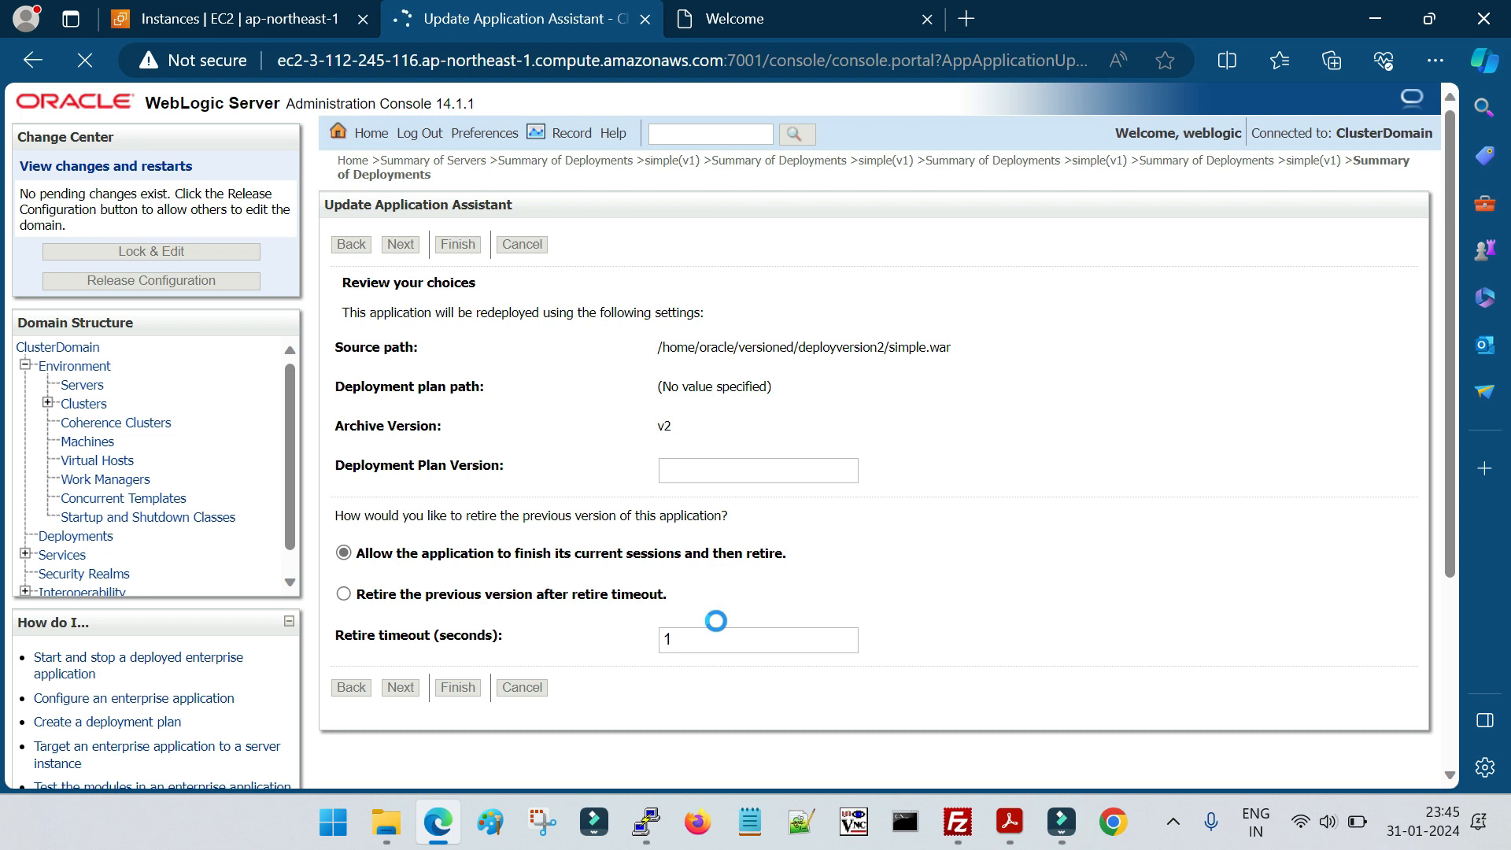
# Compare the redeployment with the lab guide's pages on selecting version 2 and reviewing the update choices
pyautogui.hotkey('alt', 'Tab')
pyautogui.scroll(-3, 712, 645)
pyautogui.scroll(-3, 708, 649)
pyautogui.scroll(6, 675, 635)
pyautogui.tripleClick(344, 185)
pyautogui.scroll(-5, 713, 546)
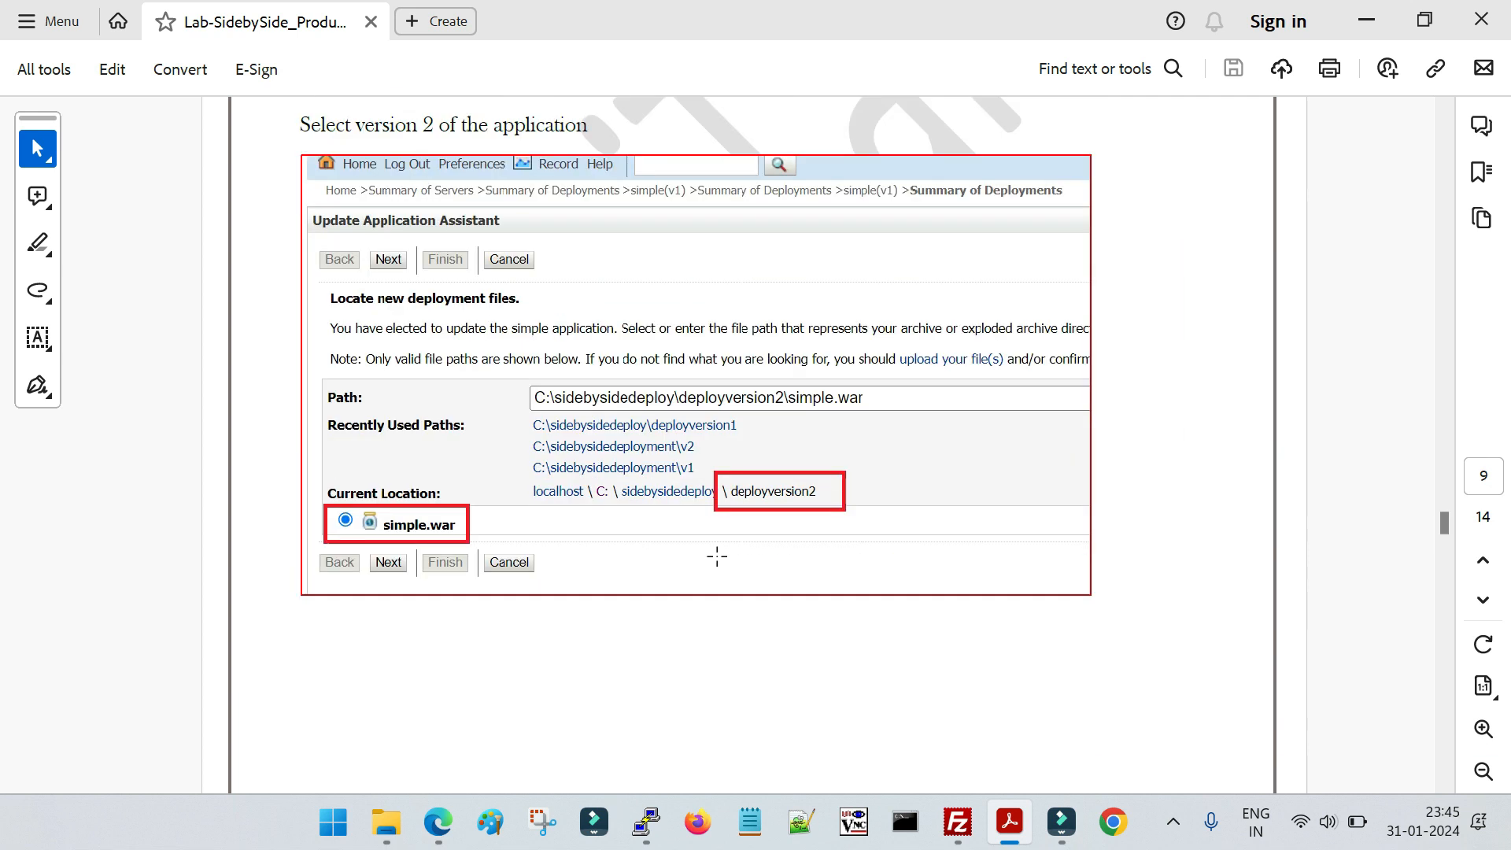
pyautogui.scroll(-2, 717, 556)
pyautogui.scroll(-10, 749, 600)
pyautogui.scroll(-10, 735, 603)
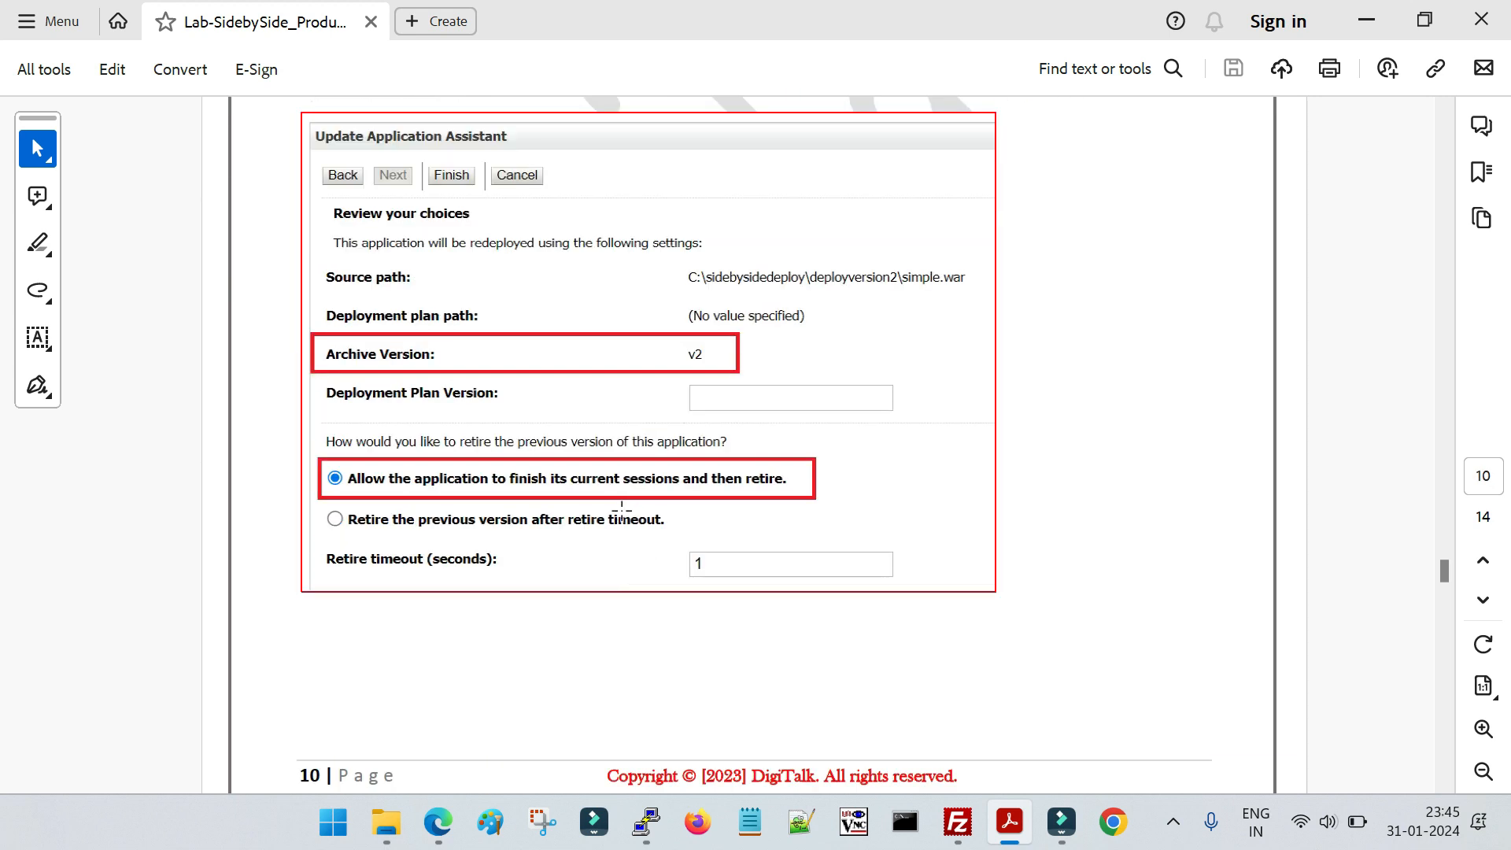
pyautogui.click(622, 510)
# Return to the console and activate the pending deployment changes
pyautogui.click(439, 822)
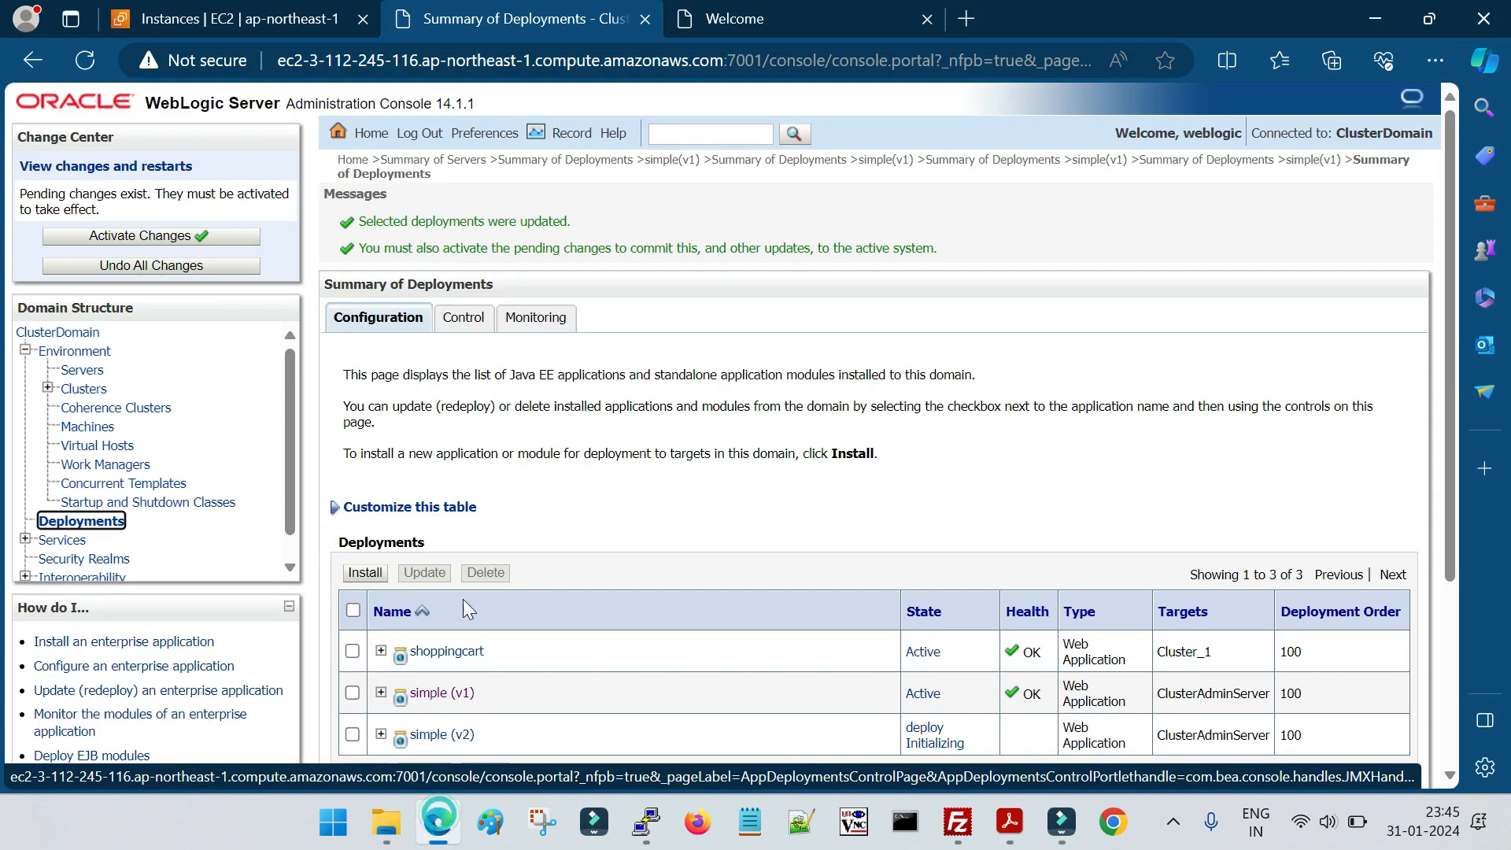
pyautogui.moveTo(362, 221); pyautogui.dragTo(572, 223)
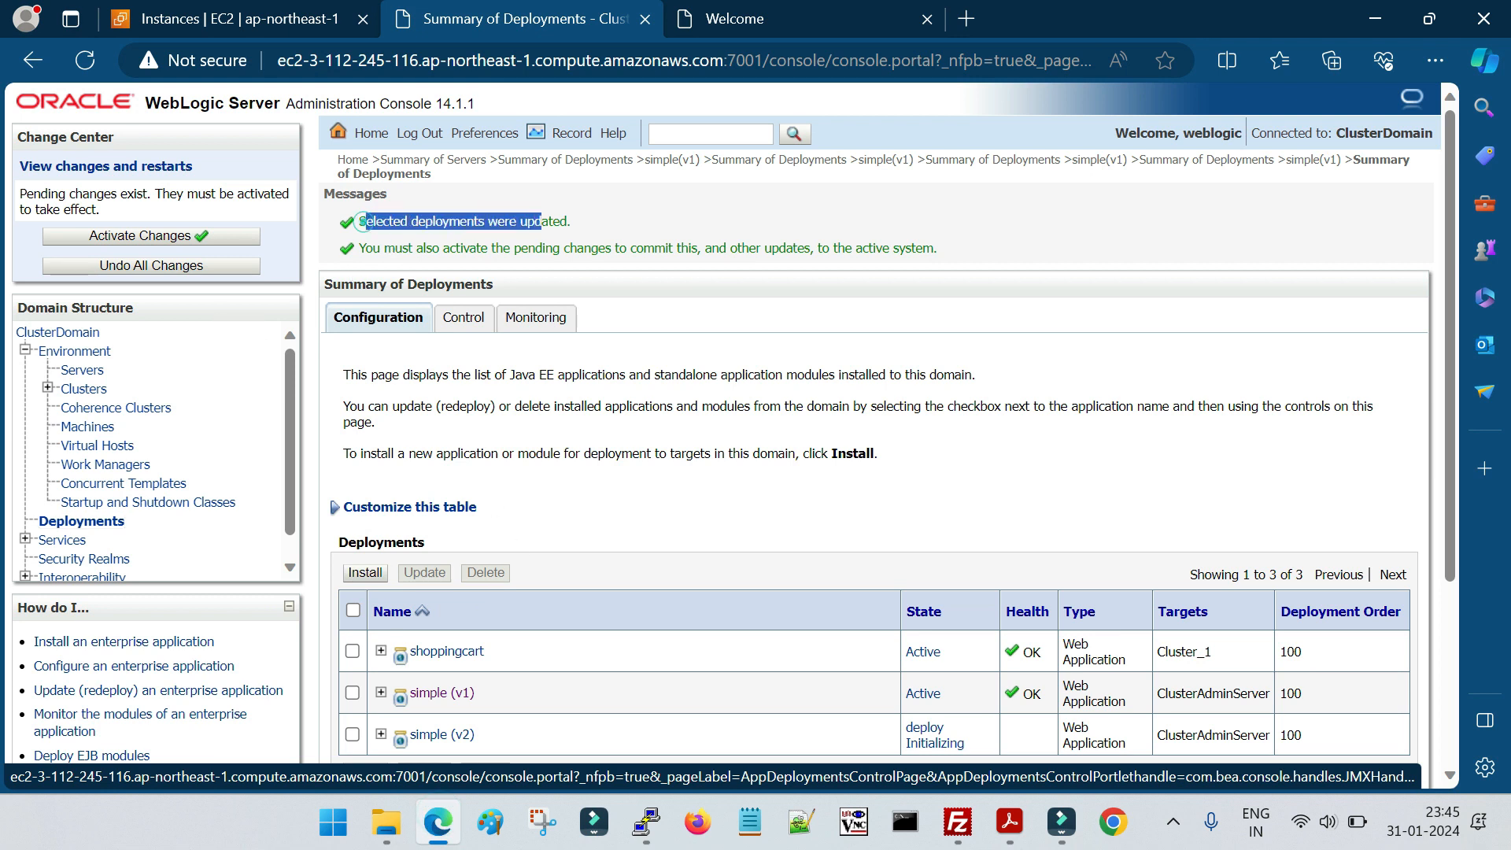
pyautogui.click(153, 234)
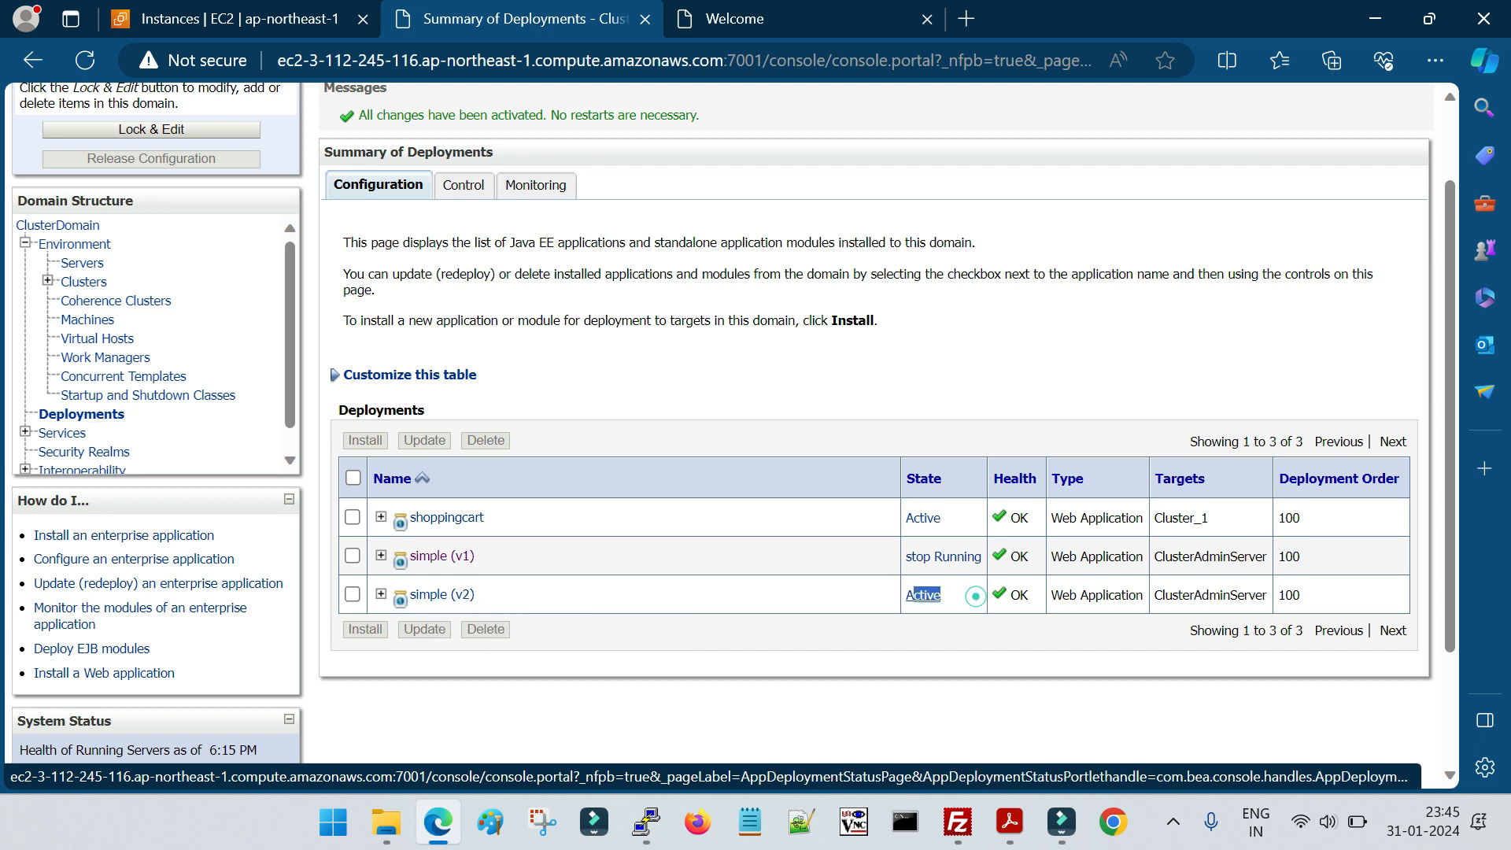
# Examine the states of simple (v1) and simple (v2) in the deployments table alongside the open Version 1 session page
pyautogui.moveTo(492, 557); pyautogui.dragTo(408, 565)
pyautogui.moveTo(903, 557); pyautogui.dragTo(987, 558)
pyautogui.click(899, 639)
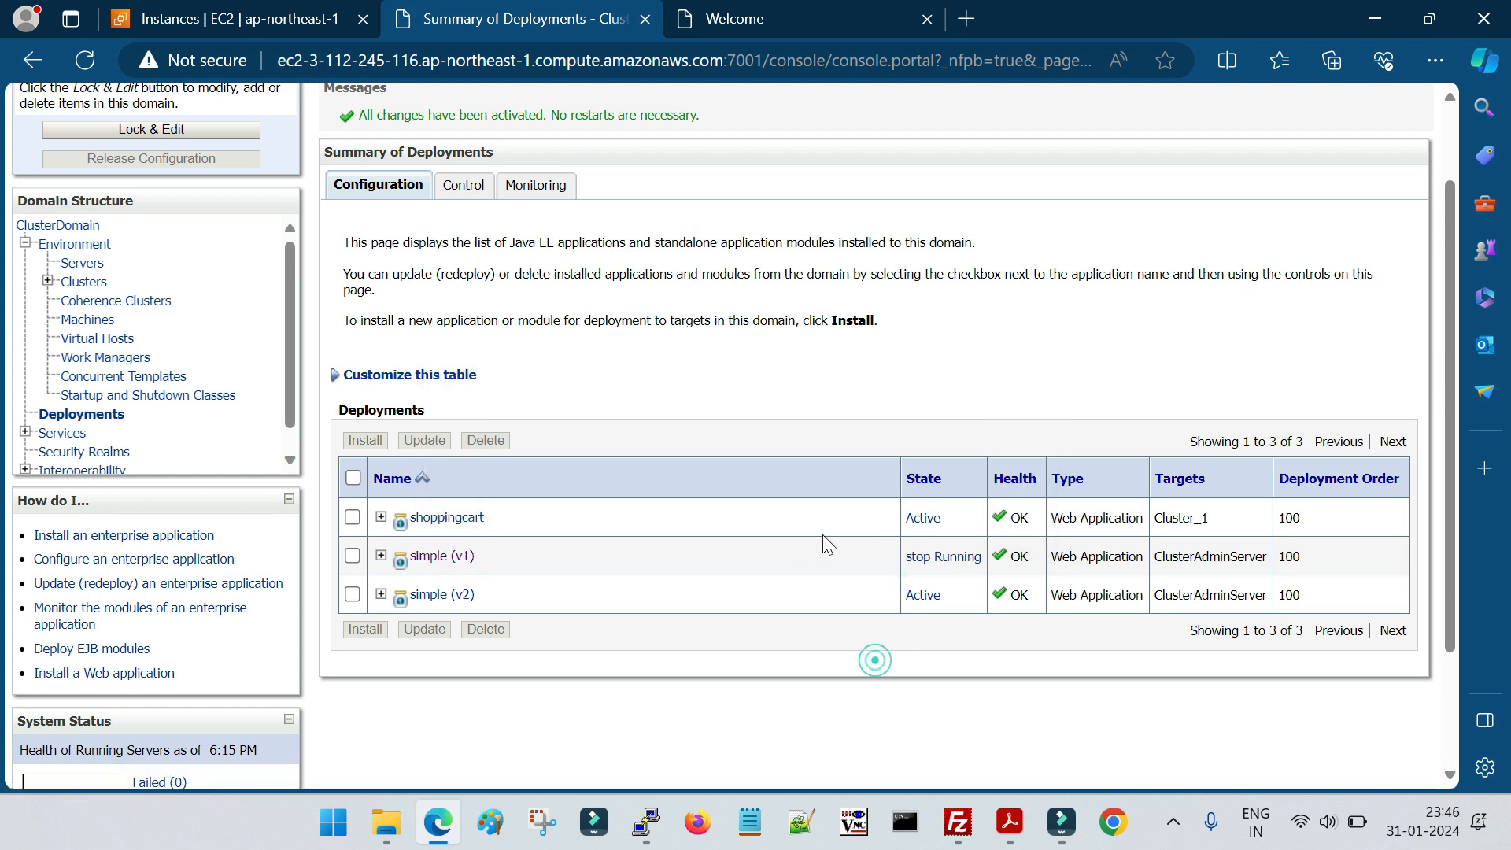
pyautogui.moveTo(903, 558); pyautogui.dragTo(986, 568)
pyautogui.click(711, 711)
pyautogui.click(863, 639)
pyautogui.moveTo(488, 596); pyautogui.dragTo(416, 596)
pyautogui.click(540, 699)
pyautogui.click(766, 18)
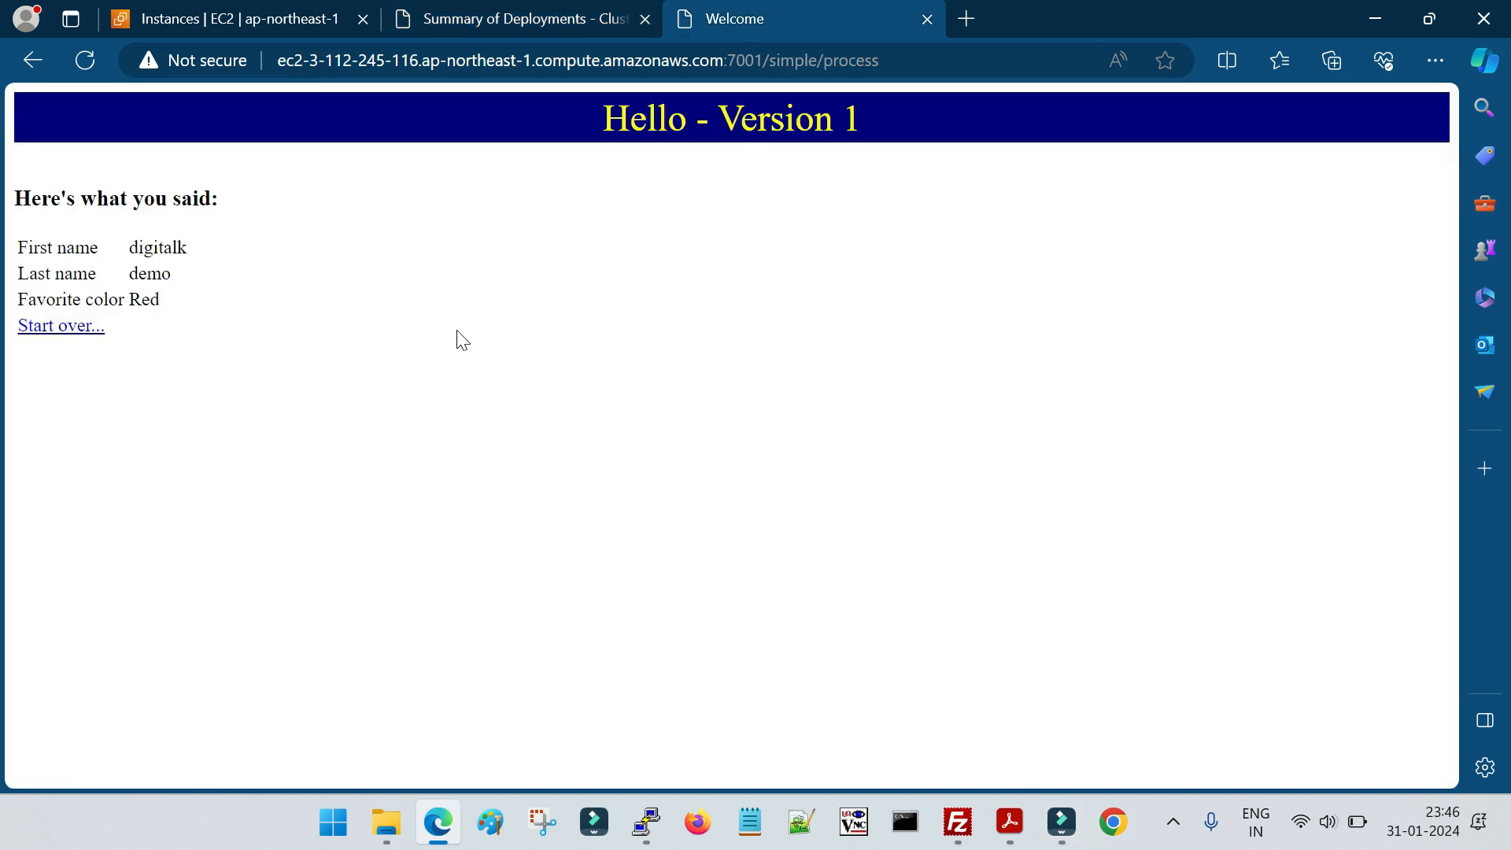
pyautogui.click(525, 11)
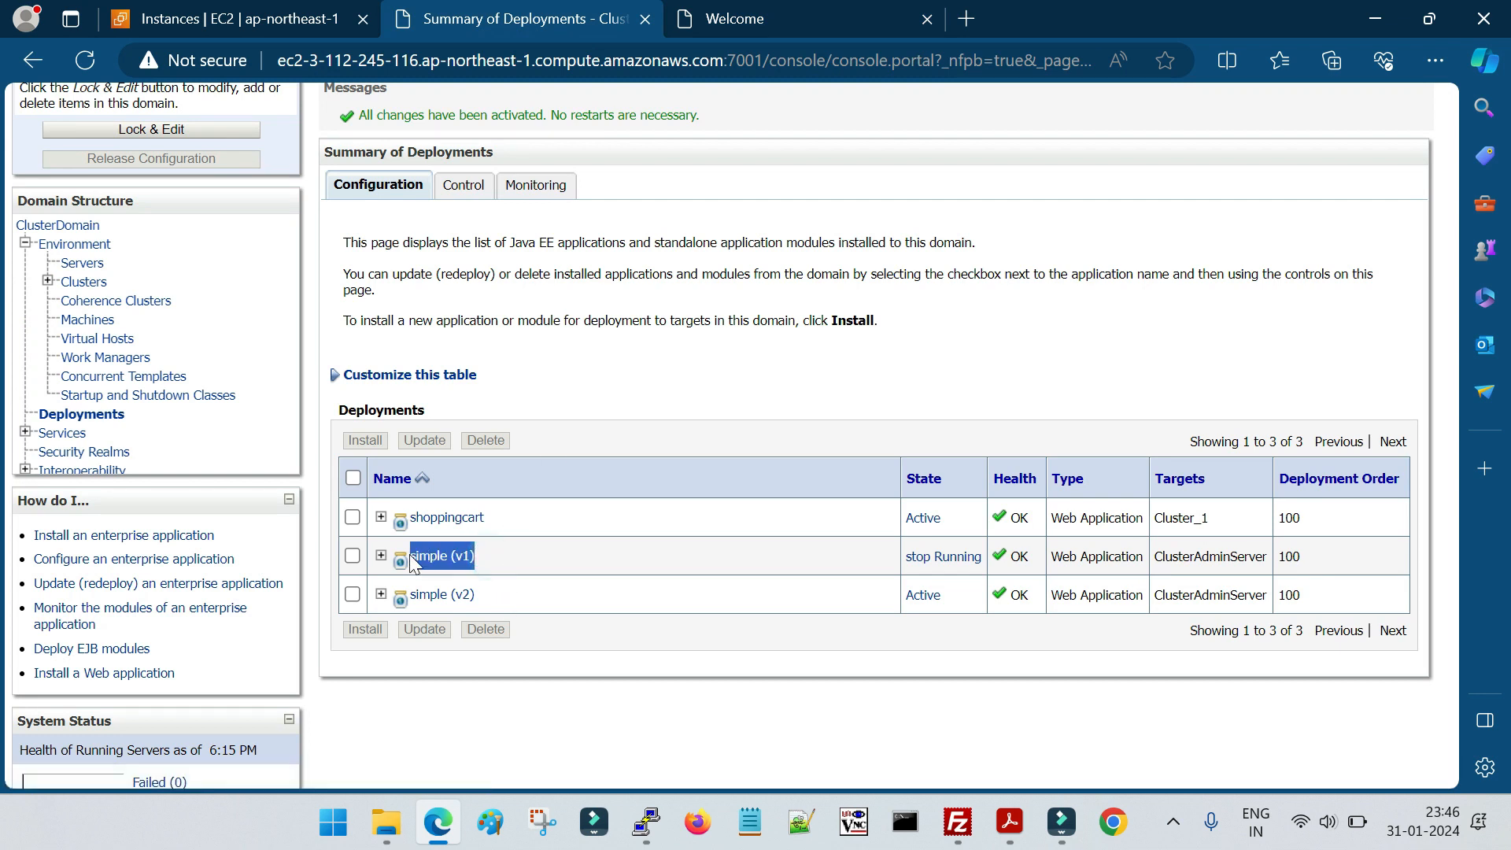
# Start over in the existing application session and submit the form with first name digi, last name talk, and favorite color red
pyautogui.click(826, 19)
pyautogui.click(63, 326)
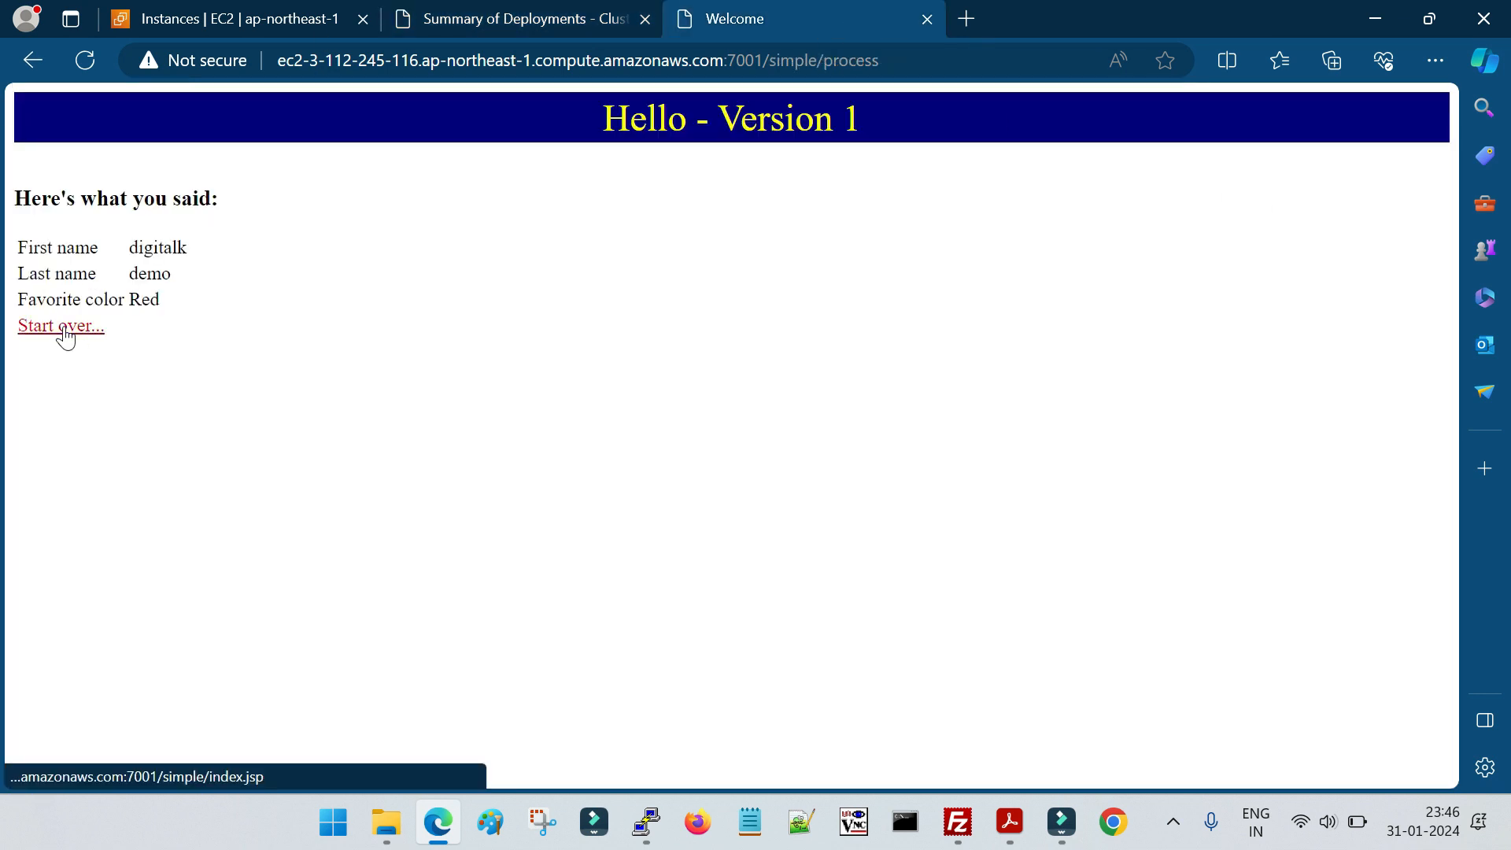
pyautogui.click(211, 253)
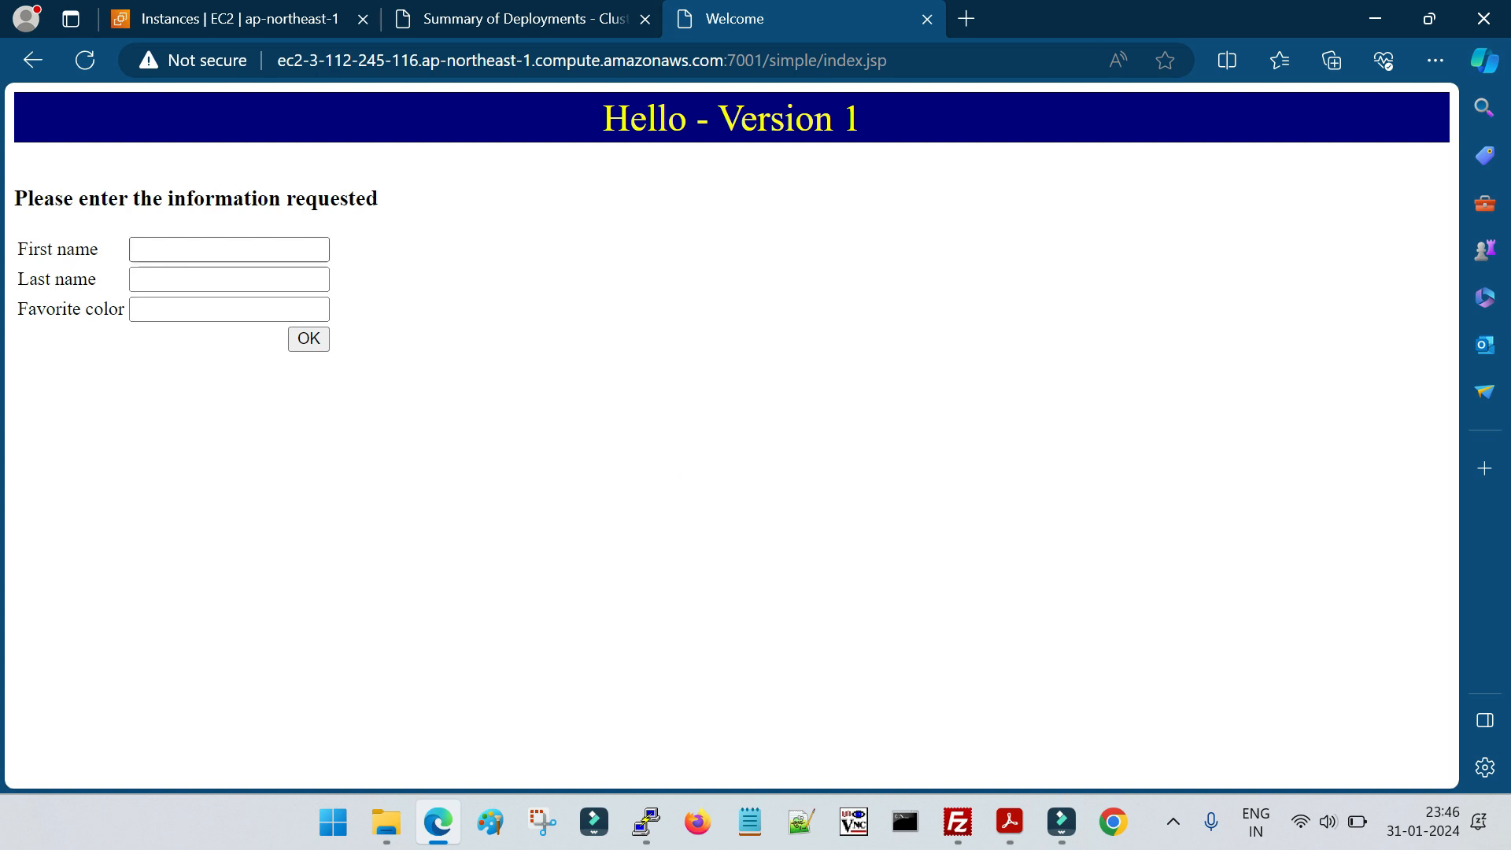
pyautogui.write('digit')
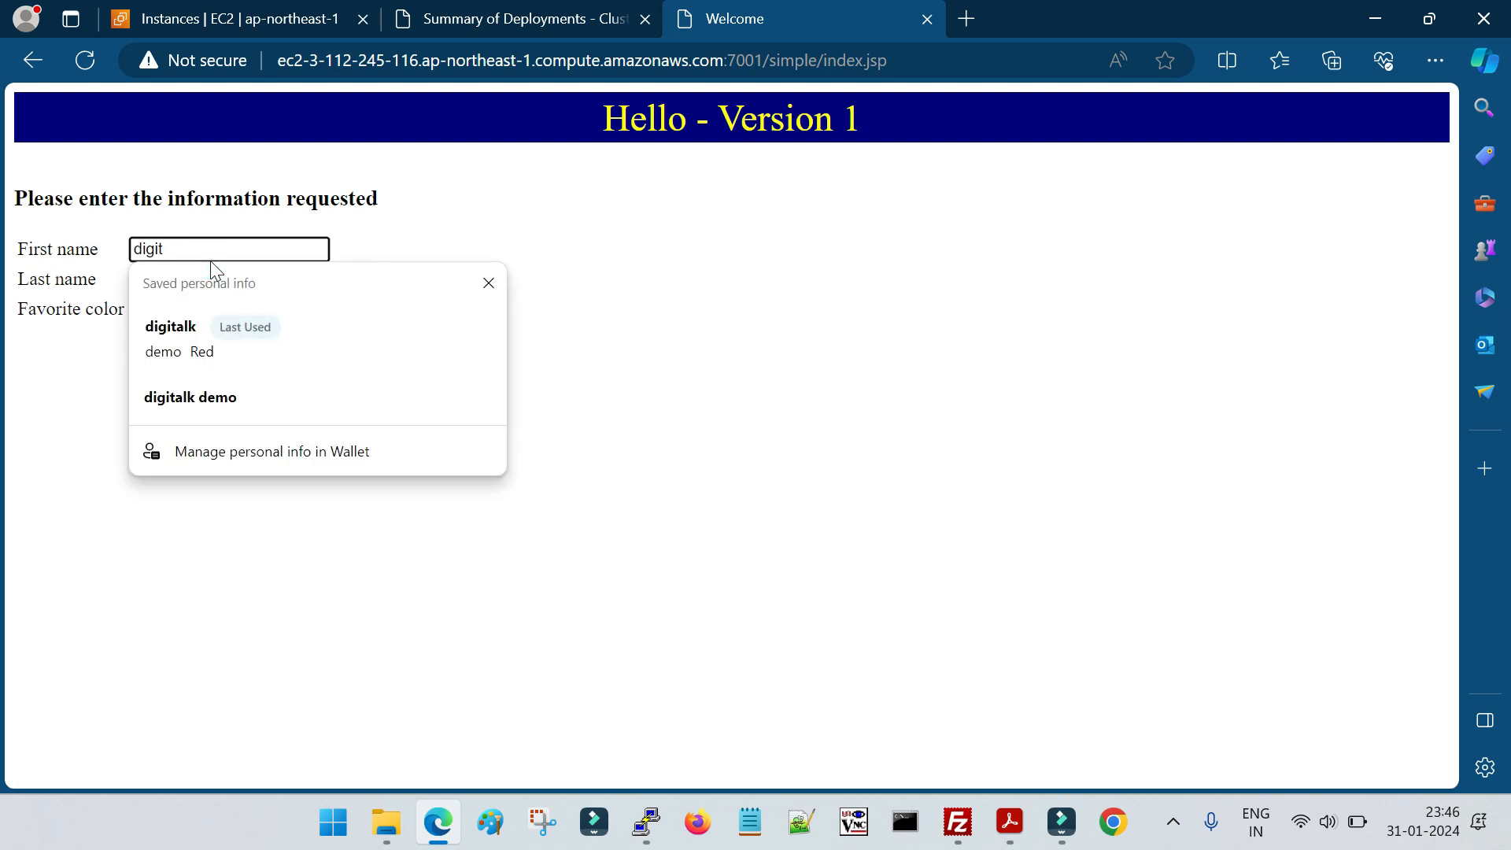
pyautogui.press('BackSpace')
pyautogui.press('Tab')
pyautogui.write('talk')
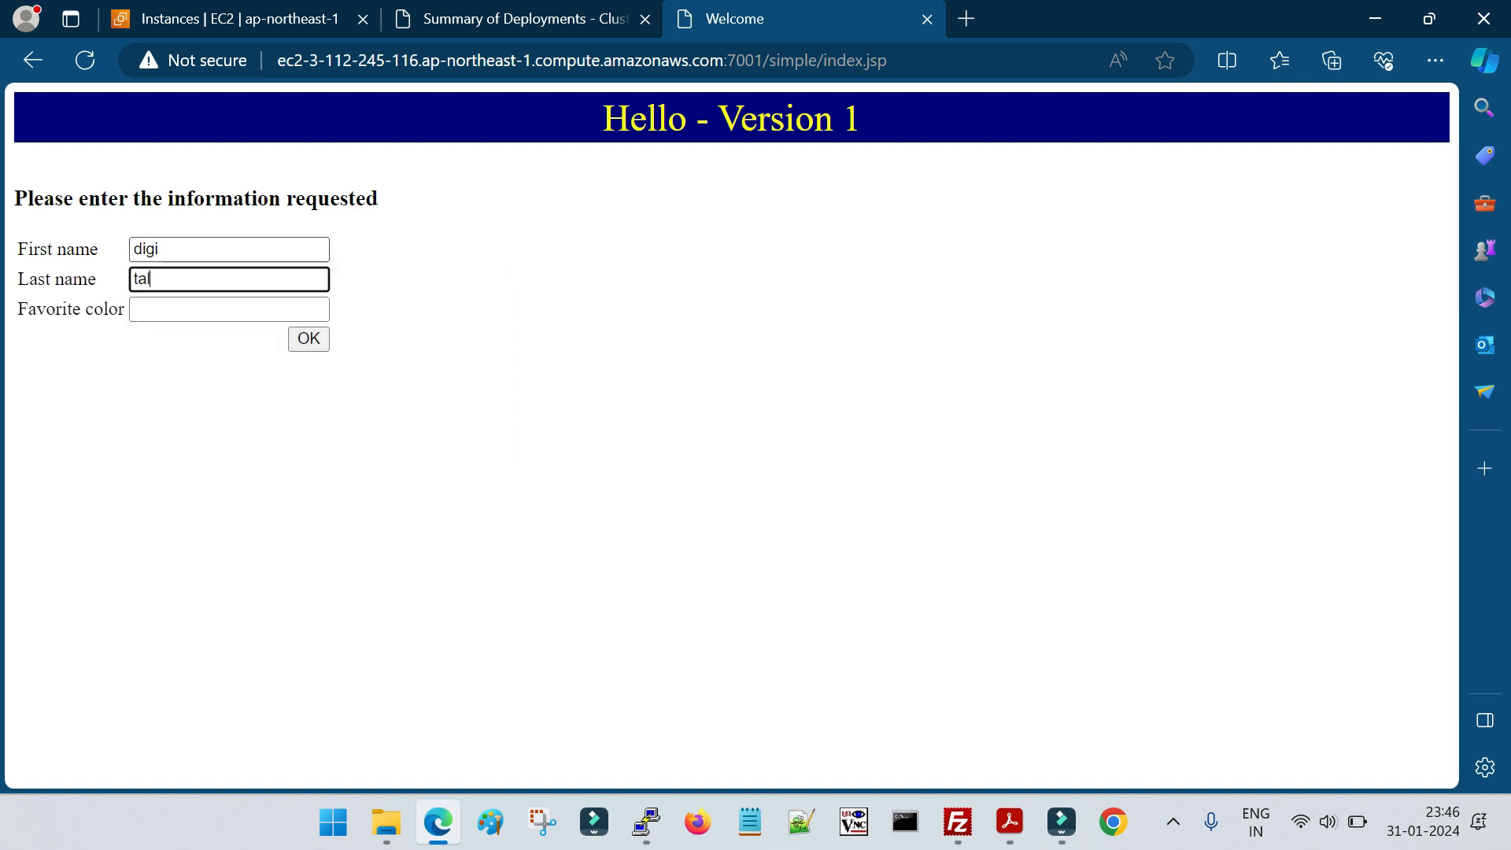
pyautogui.press('Tab')
pyautogui.write('red')
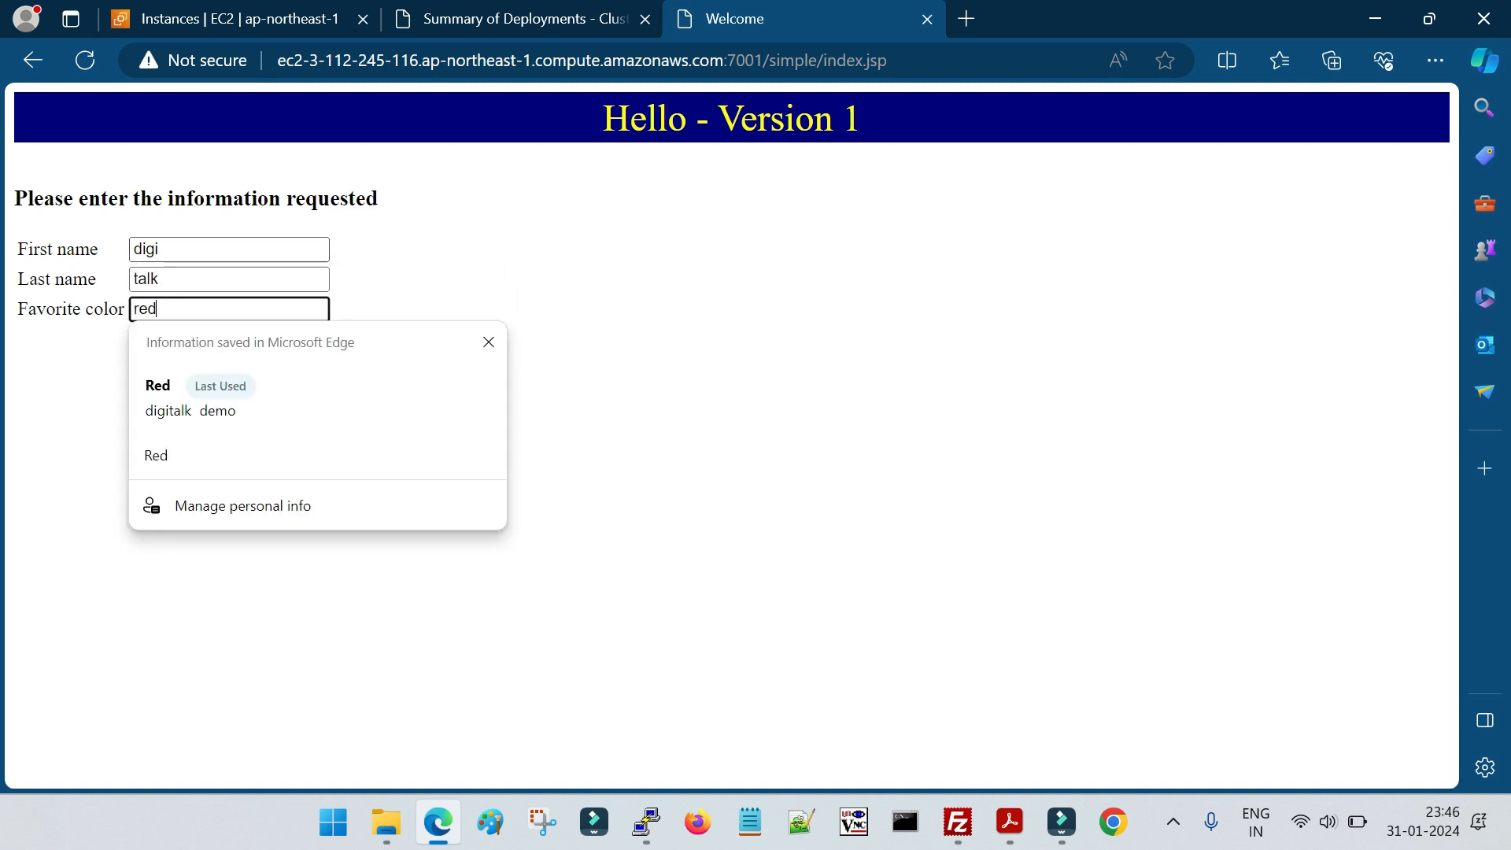
pyautogui.click(784, 332)
pyautogui.click(317, 339)
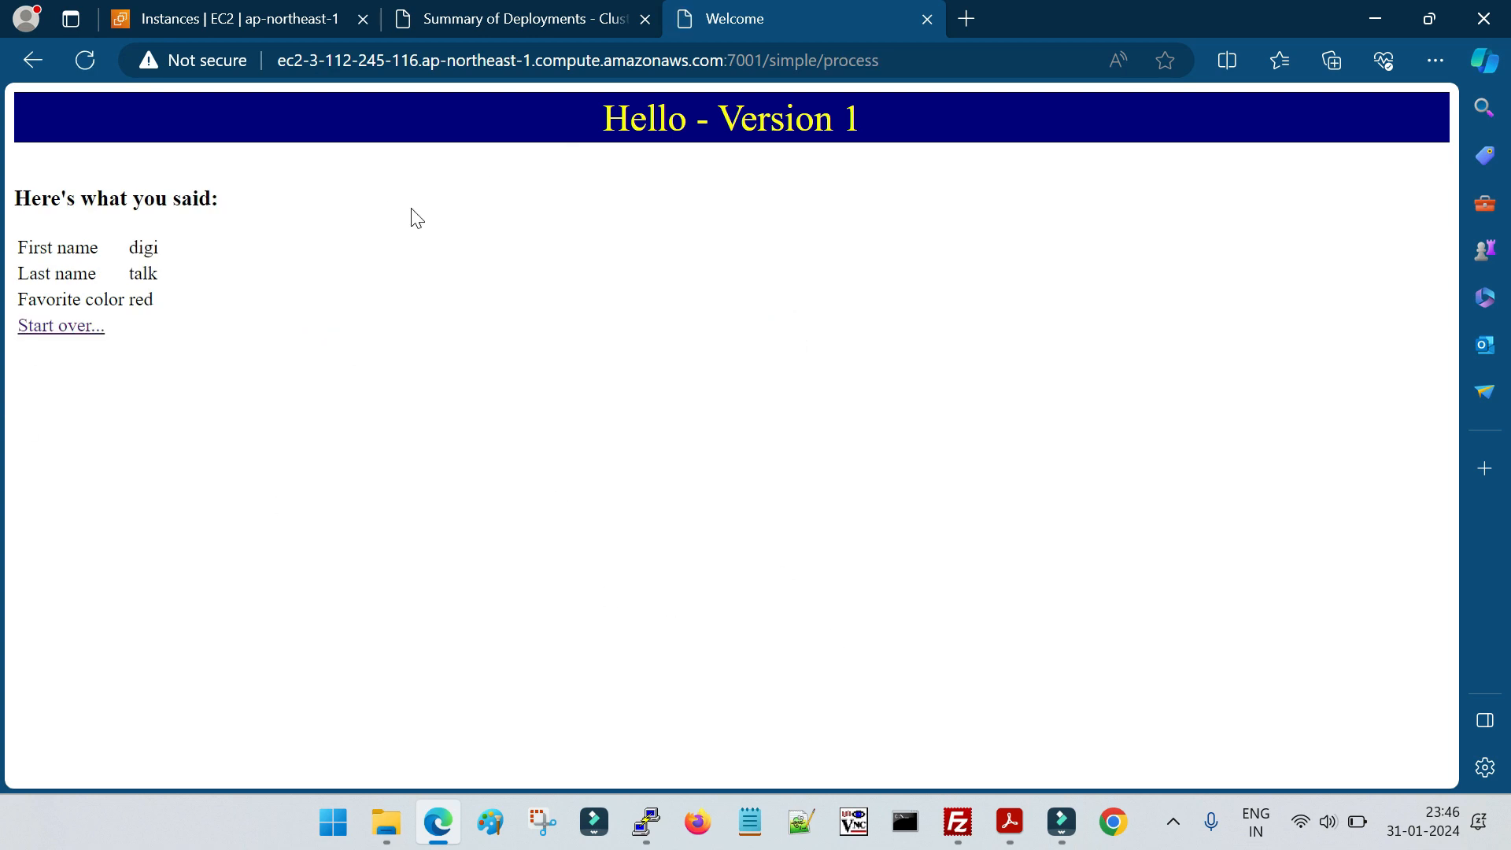
# Start the application form over once more to check its version, then return to the console's deployments table
pyautogui.click(66, 327)
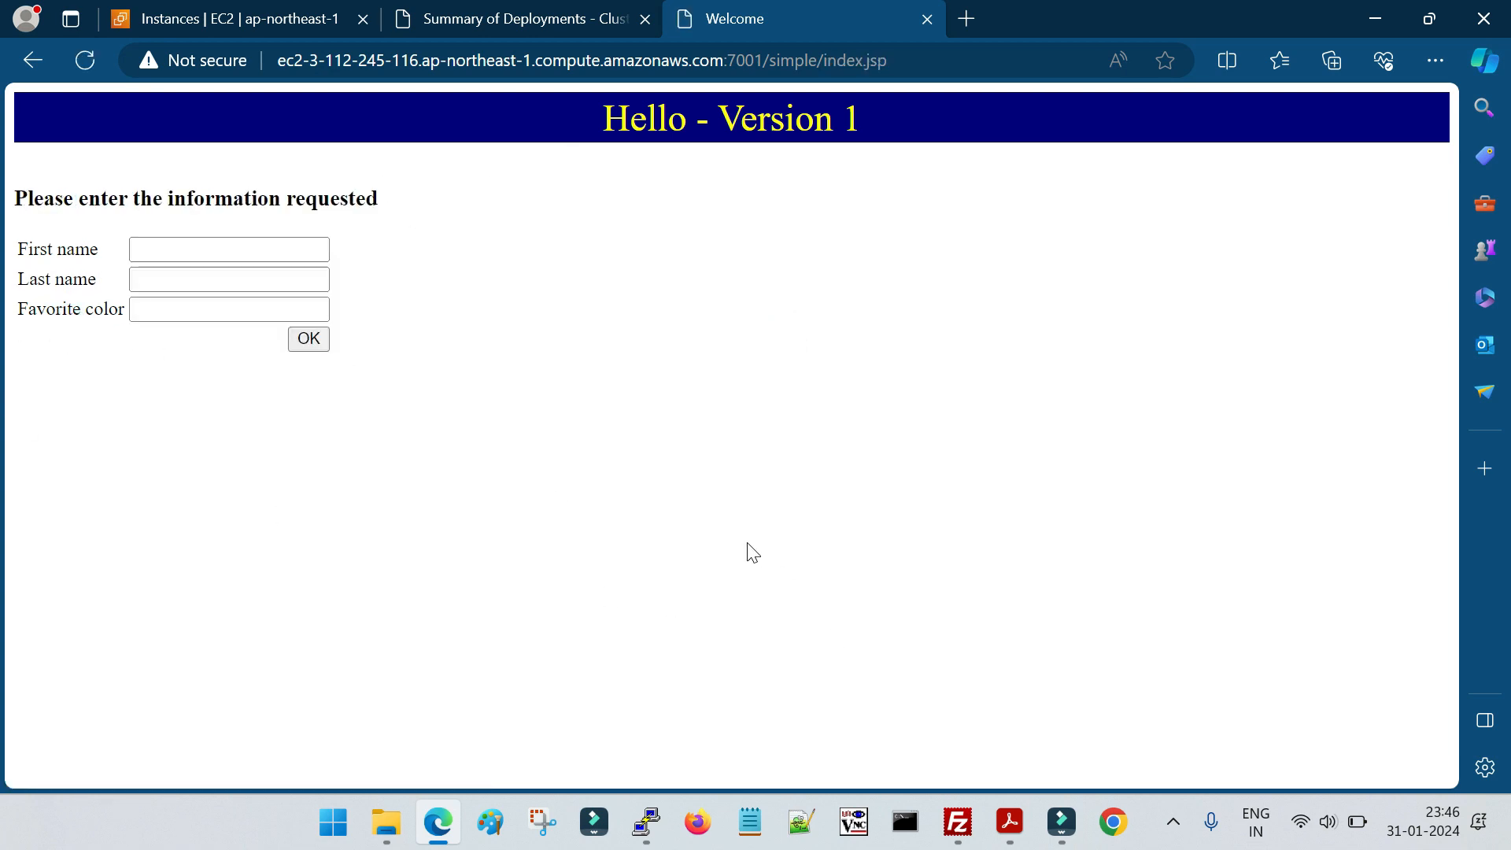
pyautogui.click(192, 249)
pyautogui.click(607, 250)
pyautogui.click(267, 277)
pyautogui.click(785, 253)
pyautogui.click(555, 17)
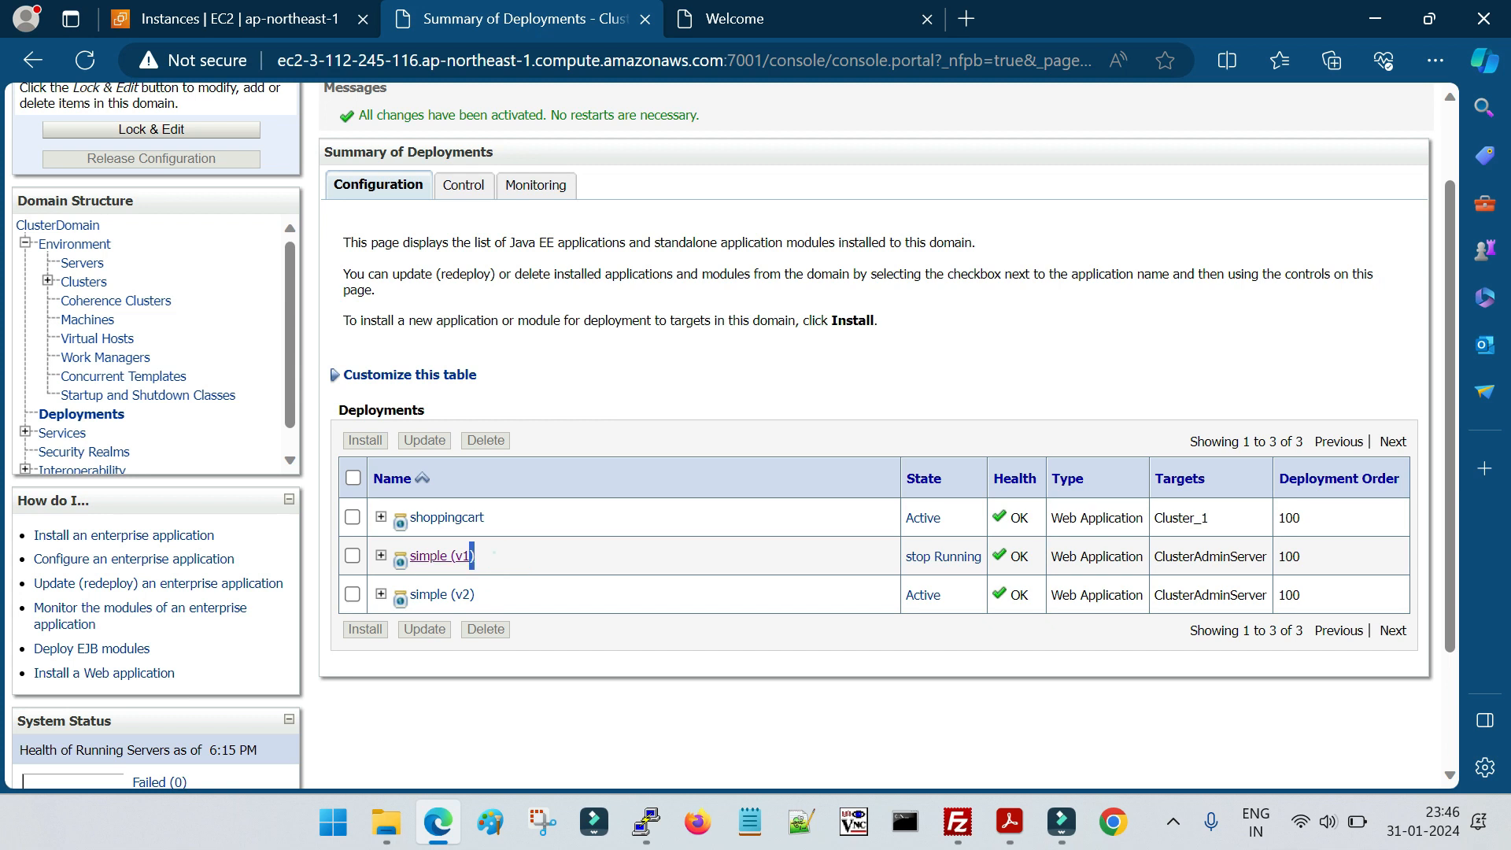
# Examine the state of simple (v1) in the deployments table alongside the form page of the existing application session
pyautogui.click(865, 658)
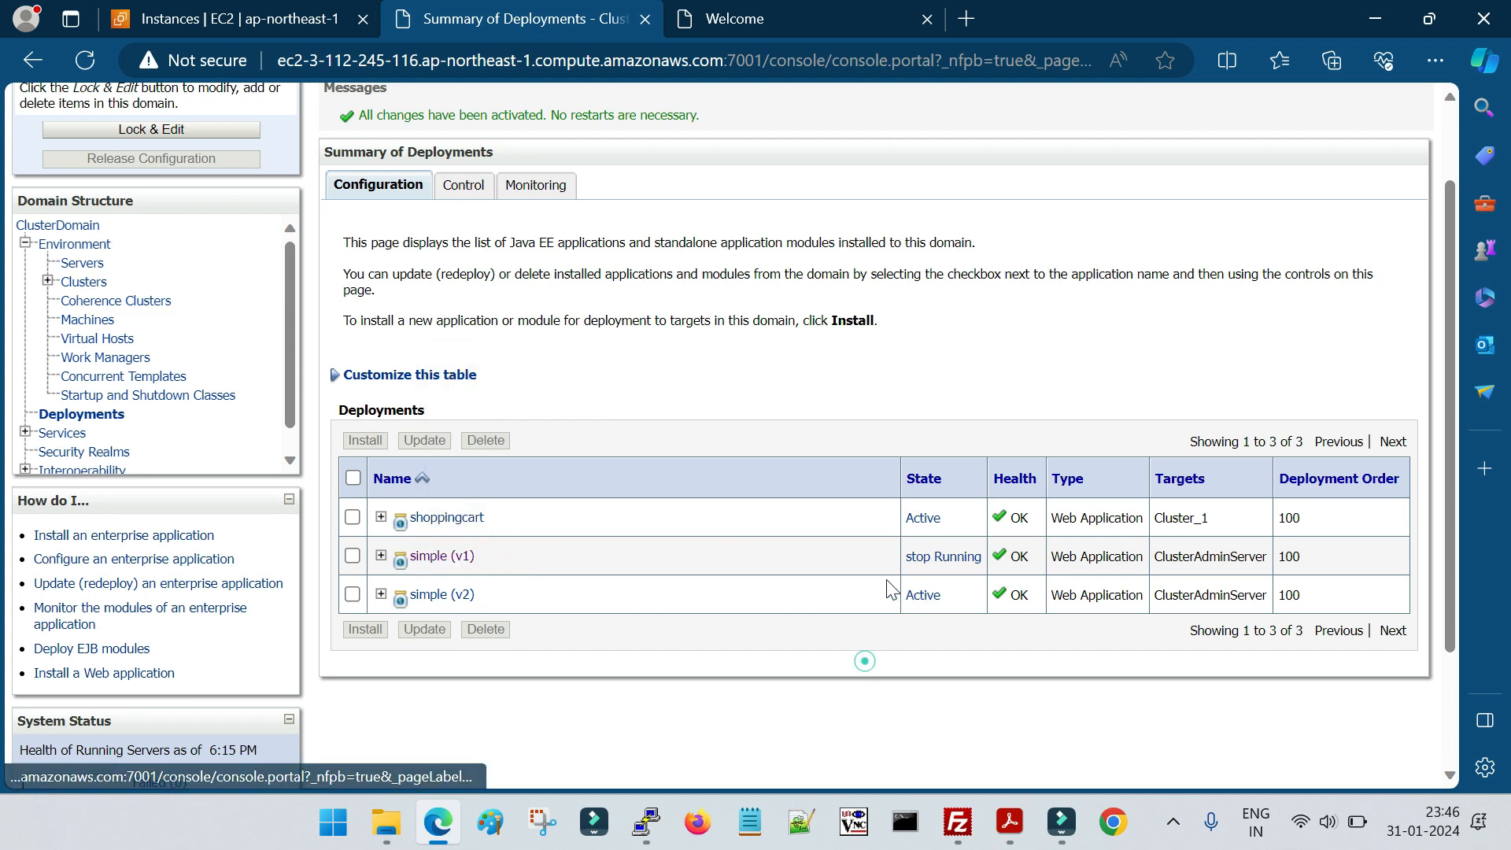
pyautogui.moveTo(888, 556); pyautogui.dragTo(986, 560)
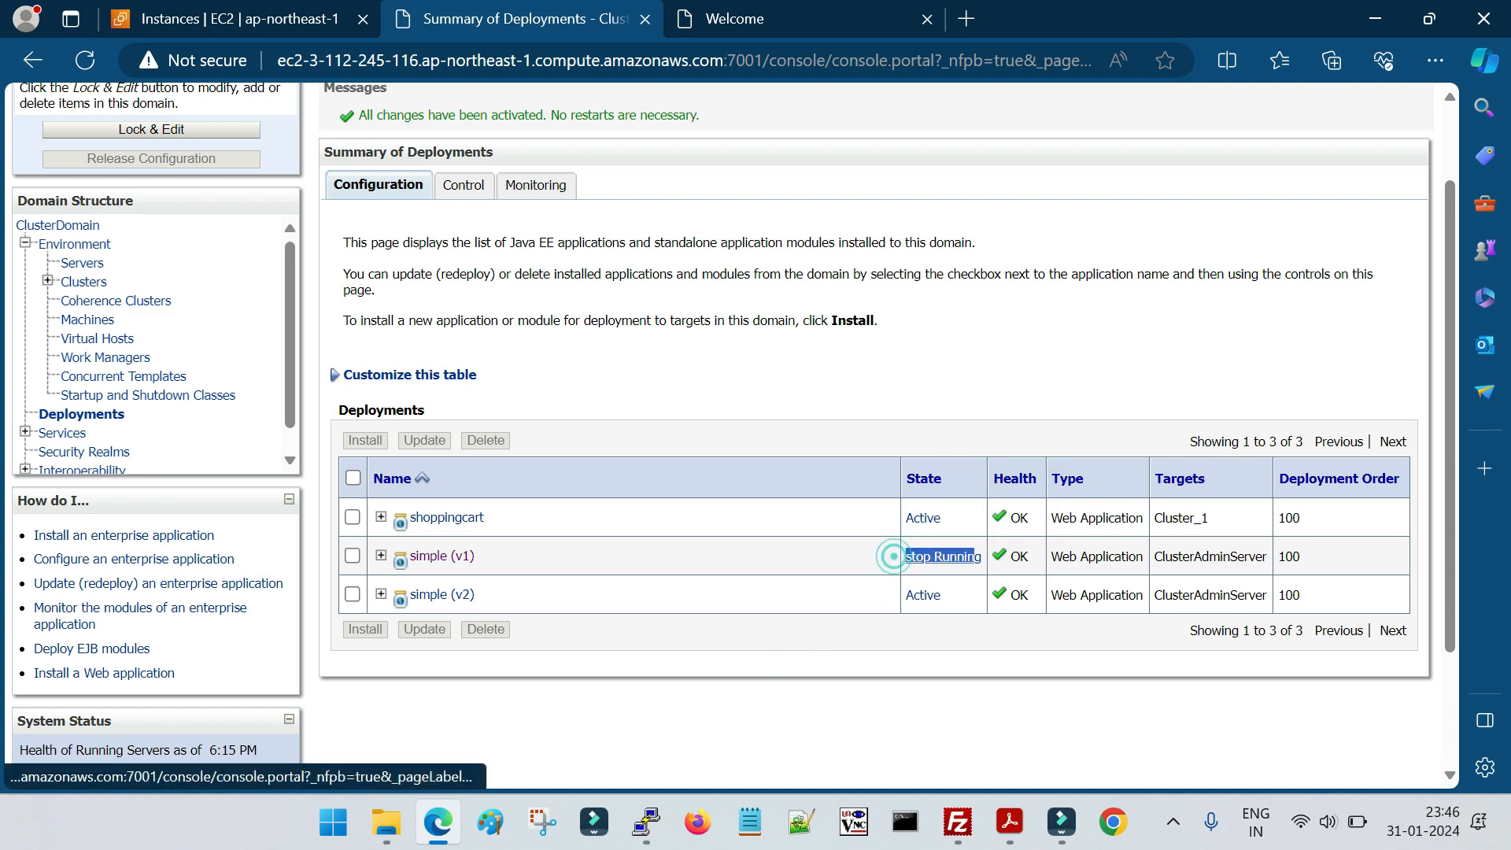
pyautogui.click(777, 19)
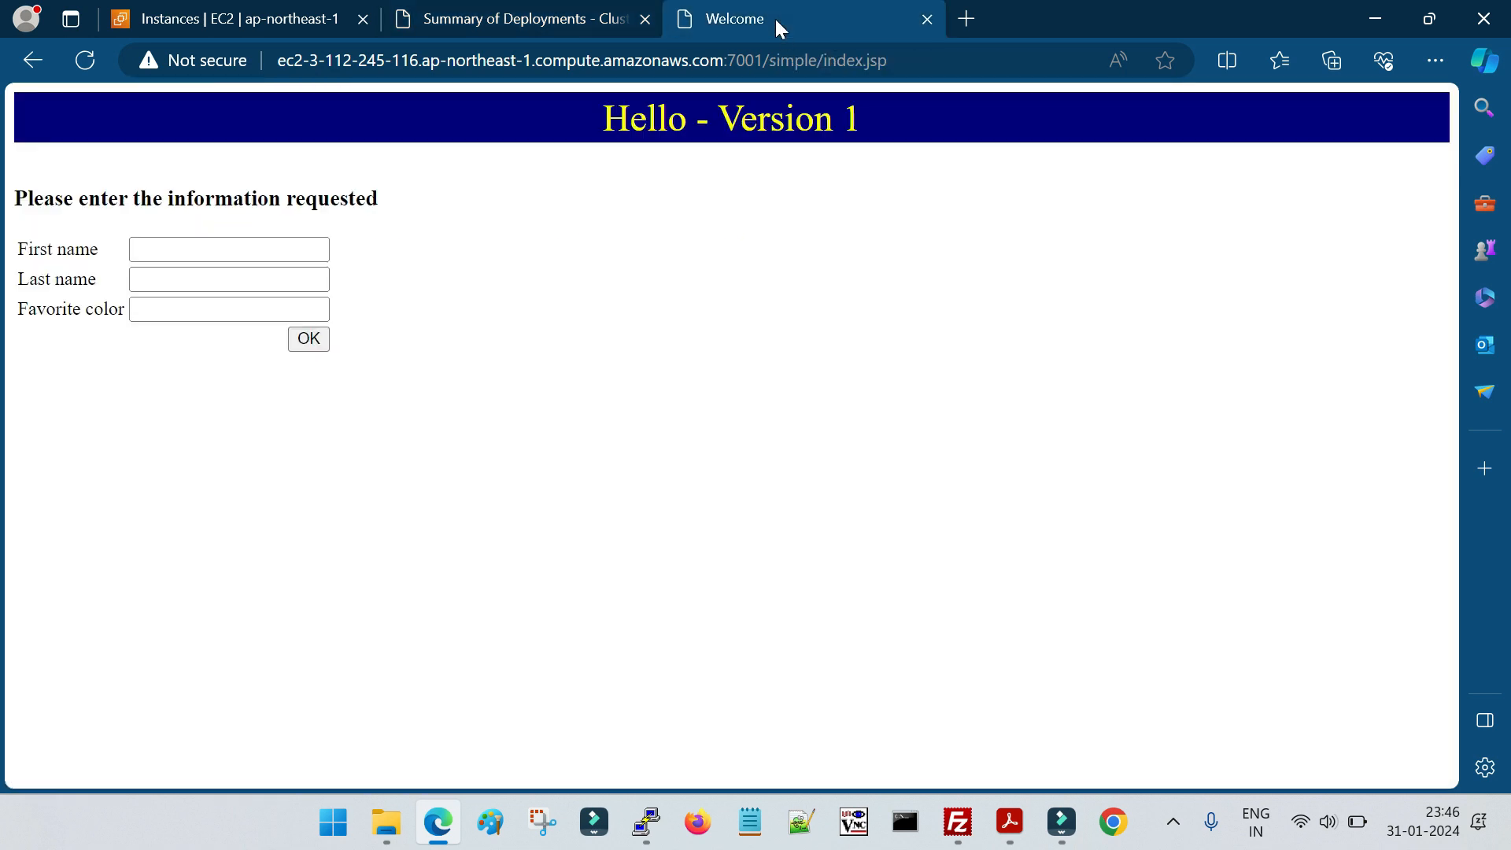
pyautogui.click(572, 24)
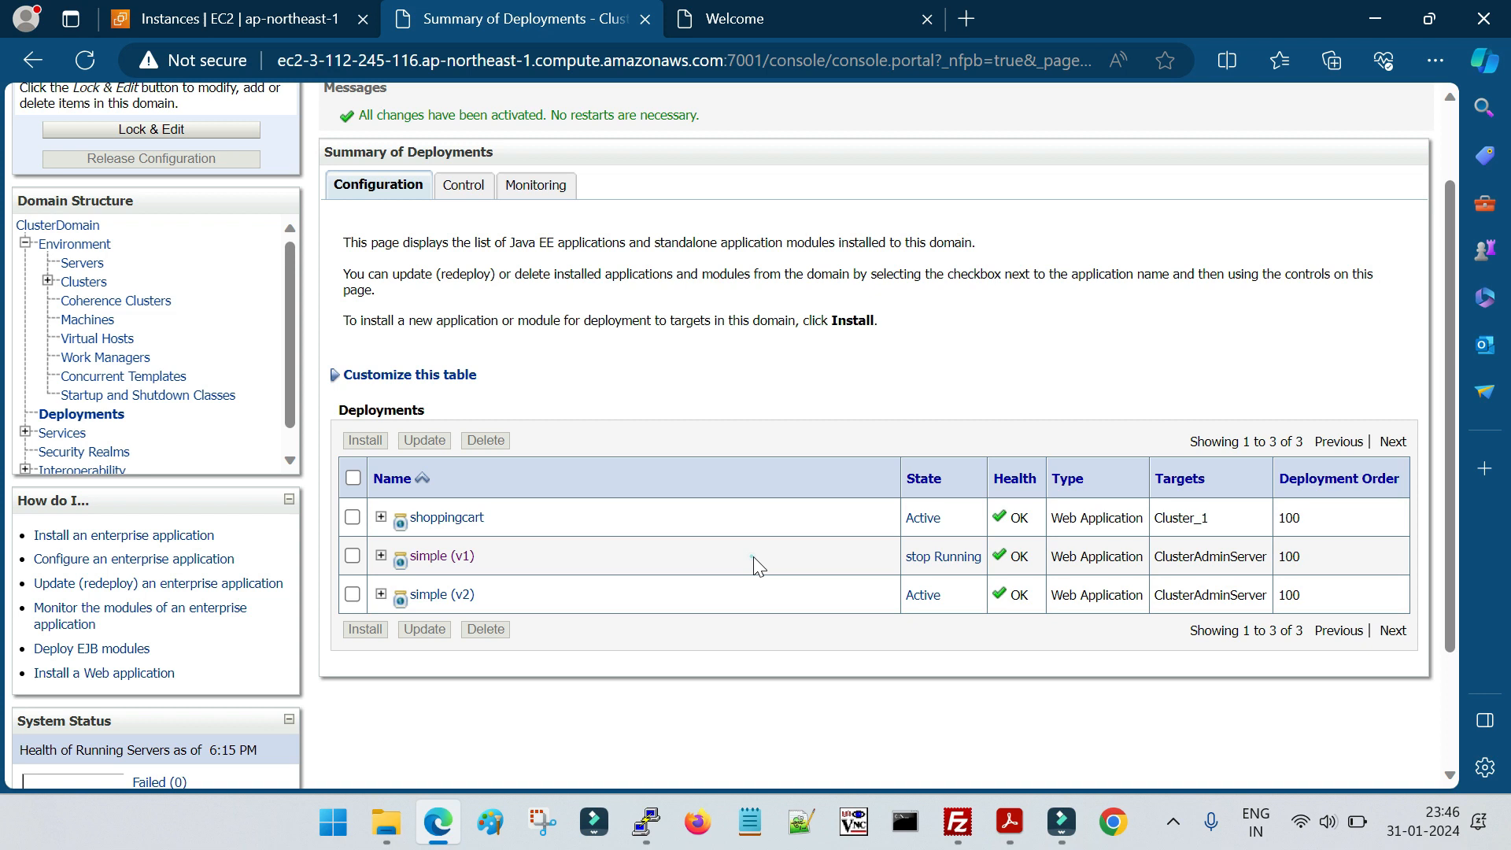
pyautogui.click(778, 24)
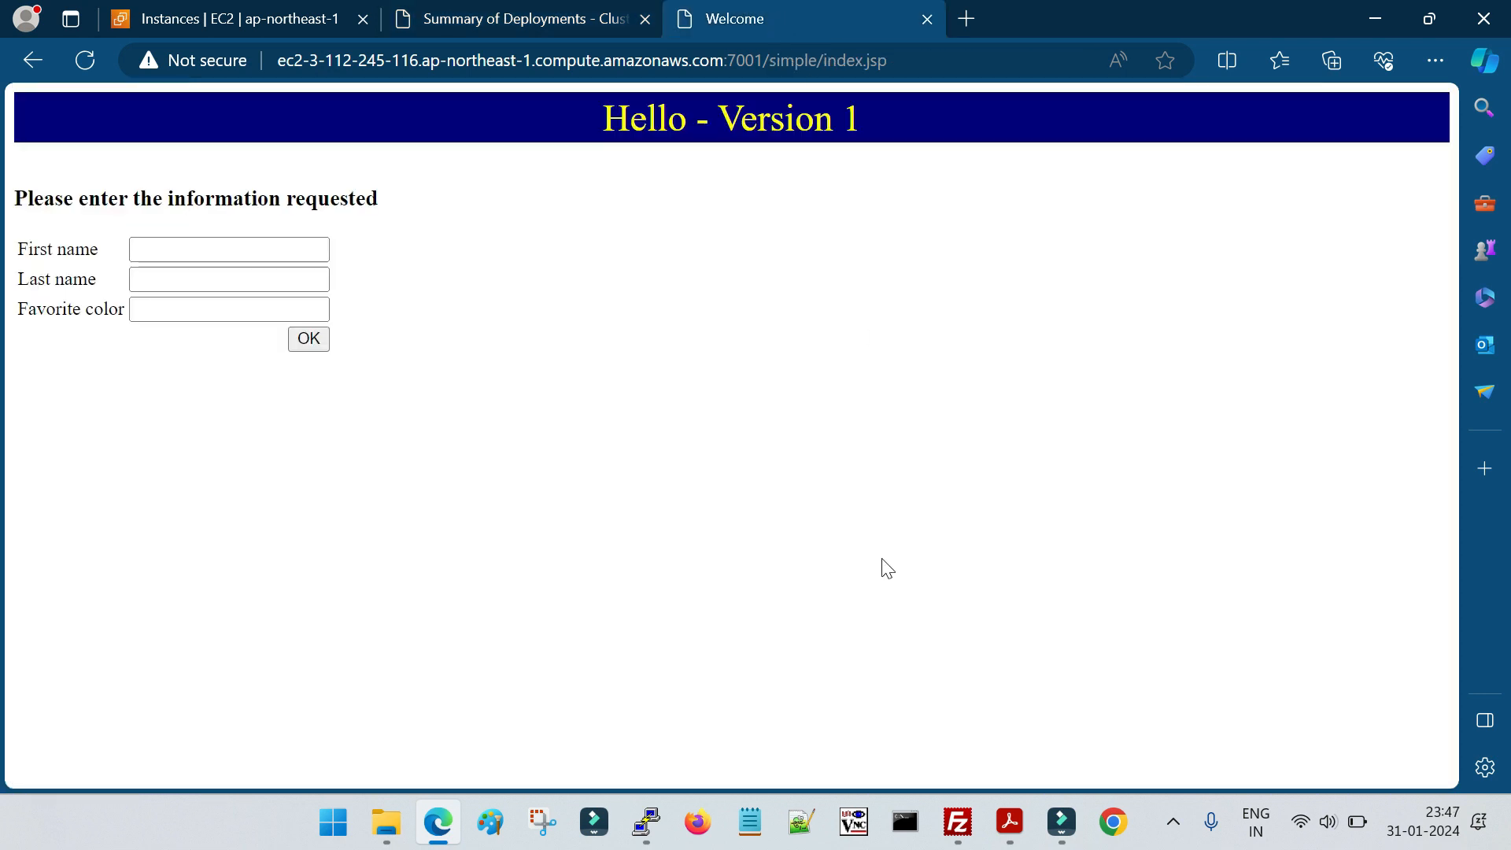
pyautogui.click(240, 248)
pyautogui.click(890, 344)
# Return to the console and open the deployment test points of simple (v2)
pyautogui.click(568, 24)
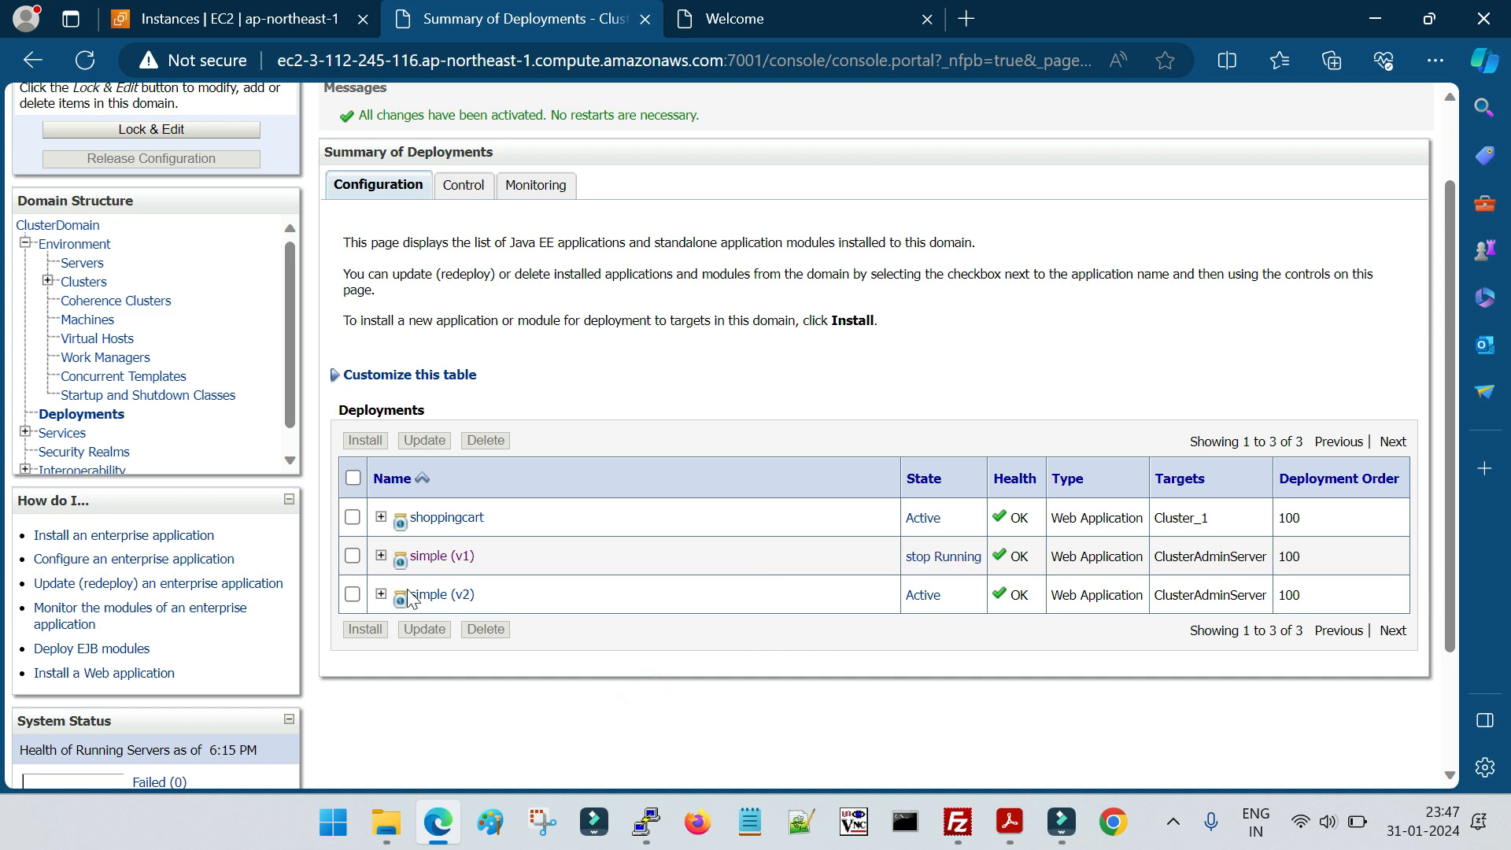
pyautogui.click(441, 595)
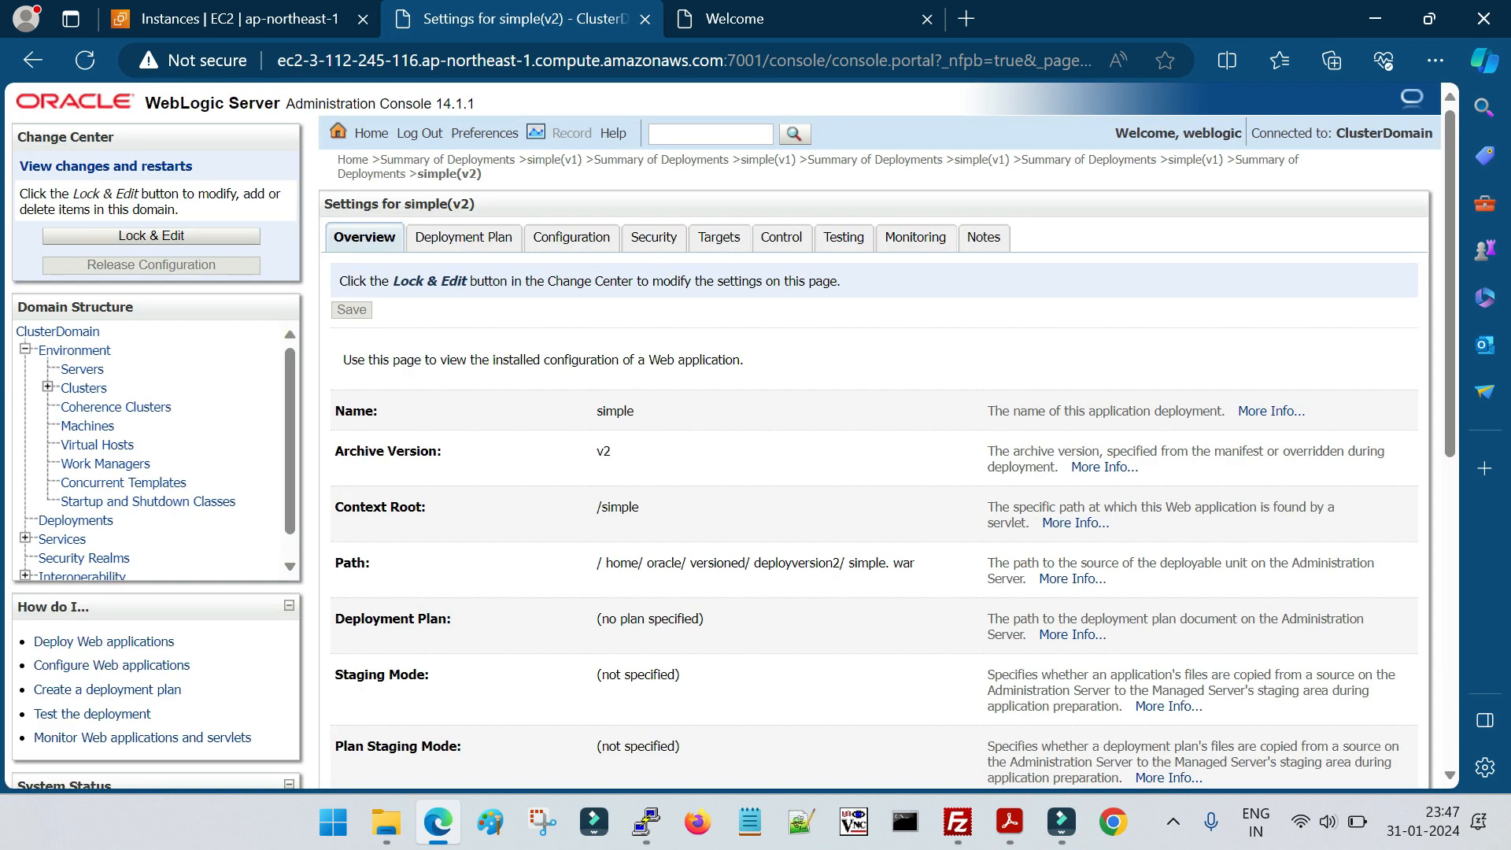
pyautogui.click(843, 238)
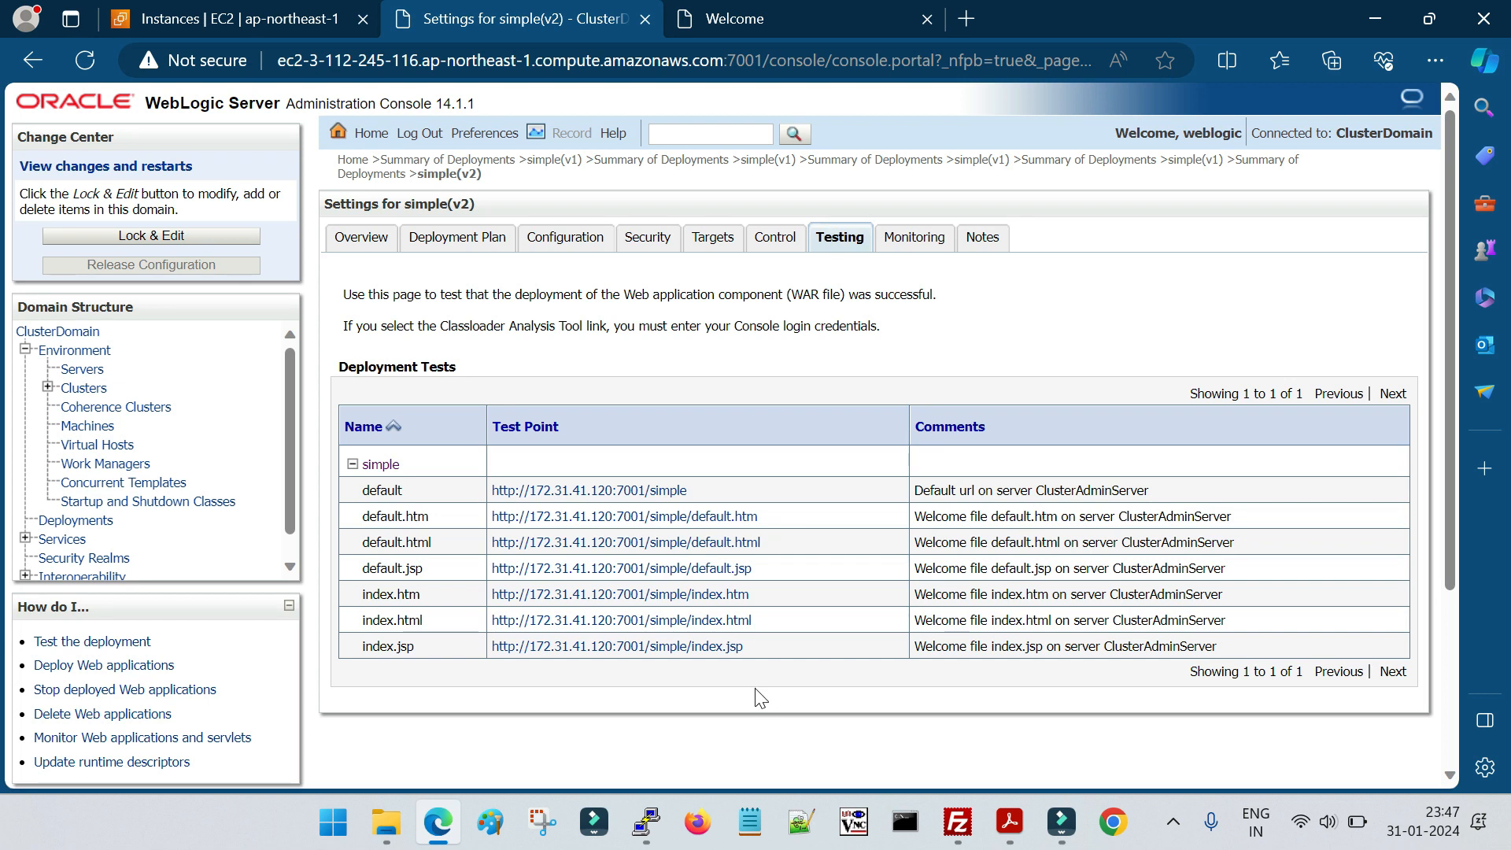
# Copy the application's base URL ending in :7001/simple from the existing session and open it in Chrome as a new session
pyautogui.click(817, 21)
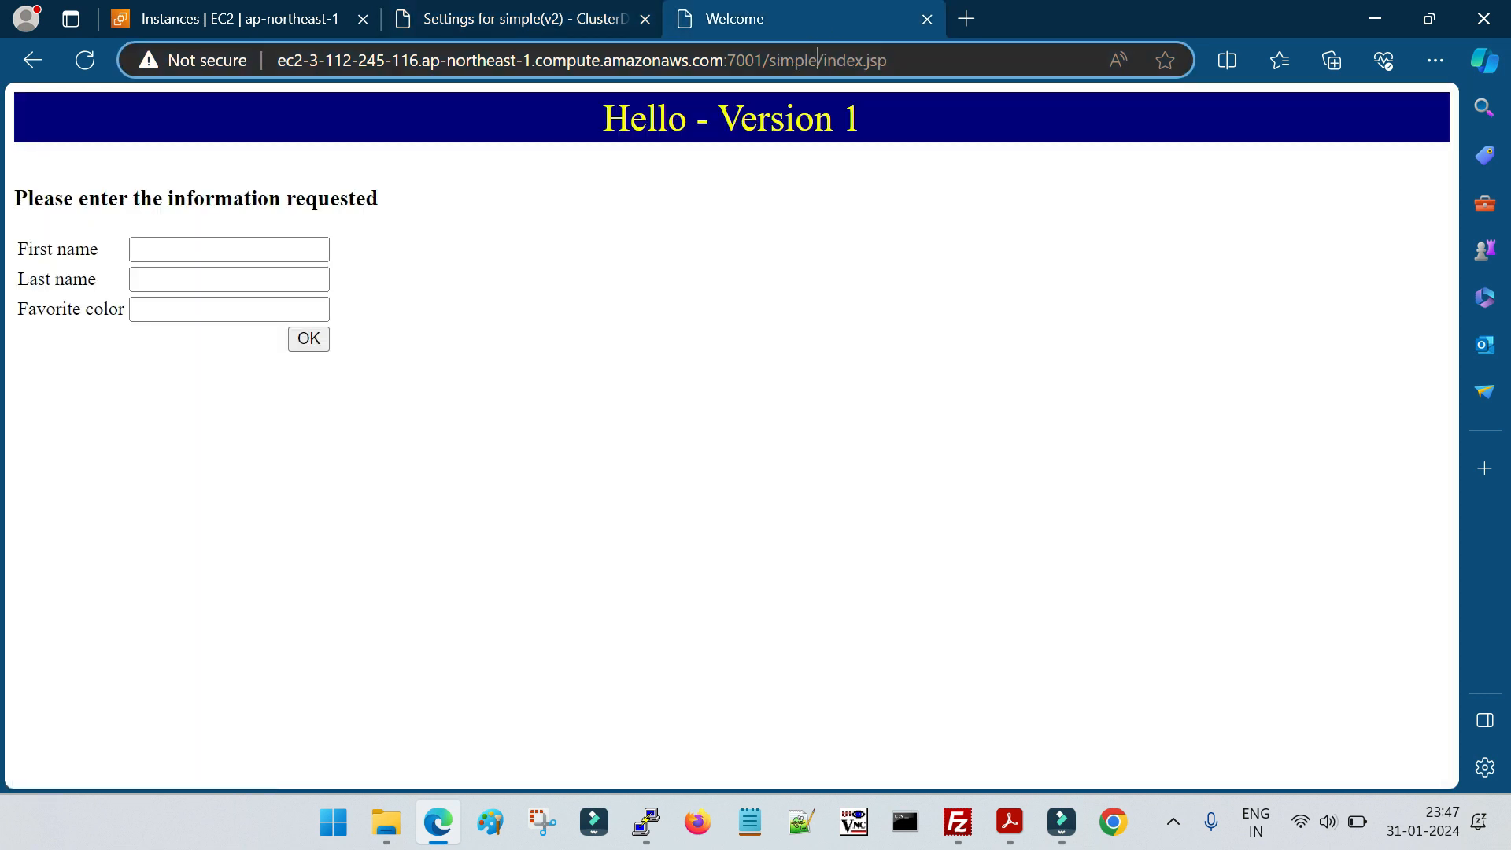
pyautogui.moveTo(817, 60); pyautogui.dragTo(275, 61)
pyautogui.hotkey('ctrl', 'c')
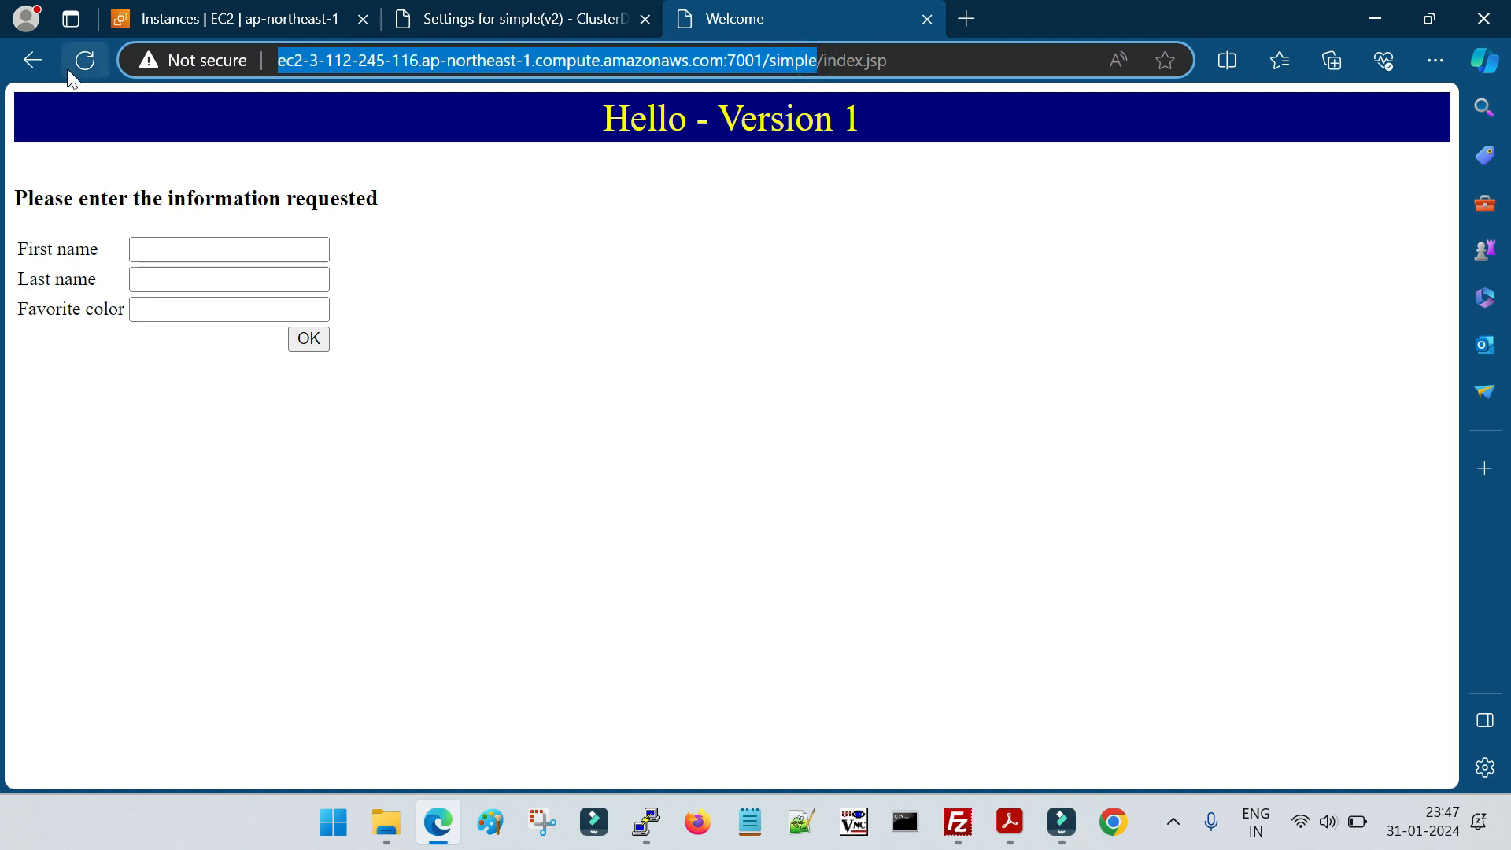
pyautogui.click(1113, 822)
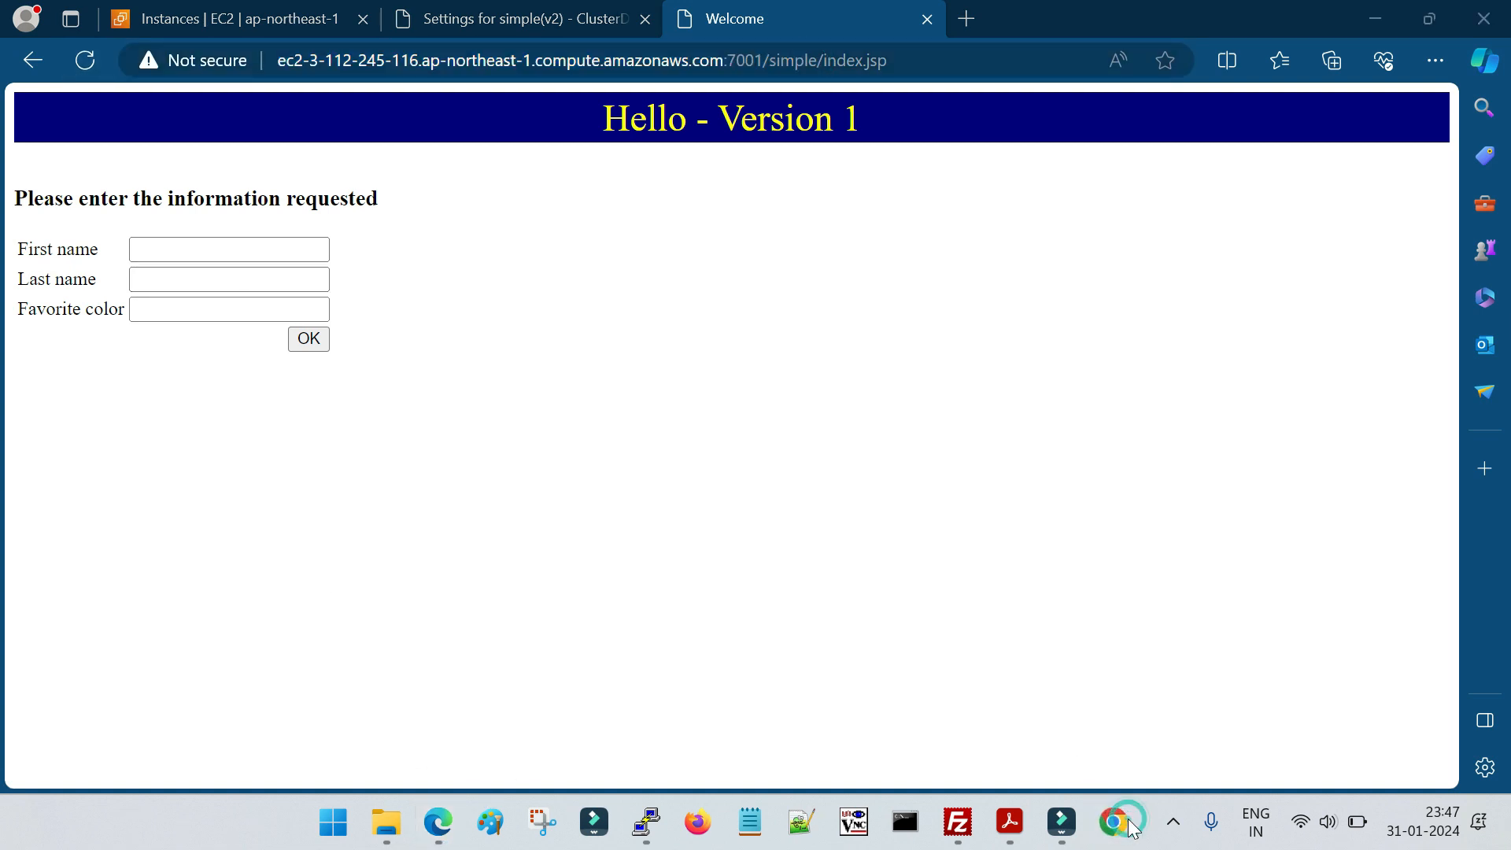
pyautogui.click(327, 74)
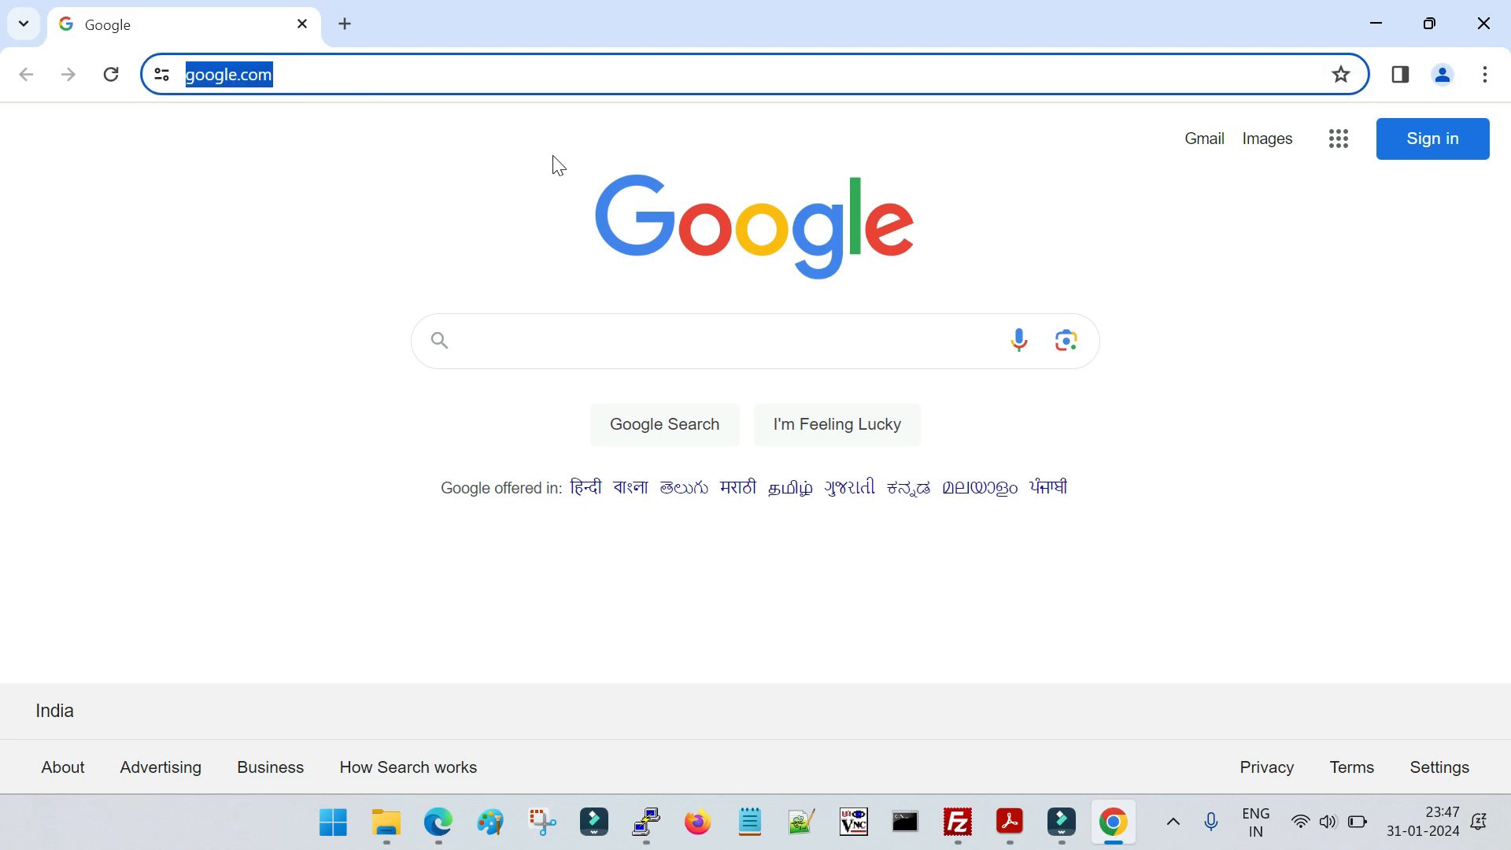
pyautogui.hotkey('ctrl', 'v')
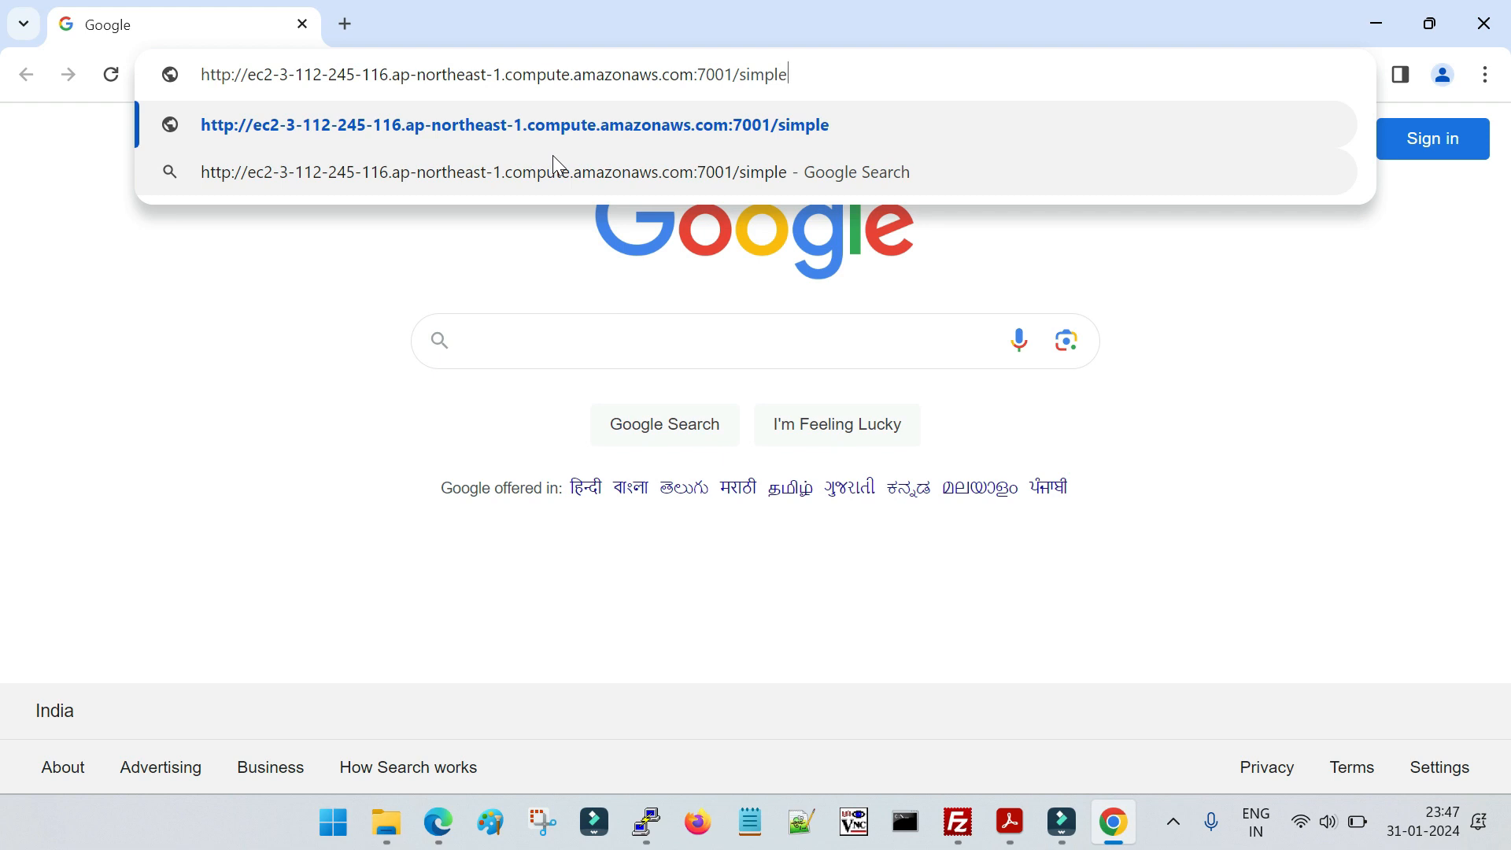
pyautogui.press('Return')
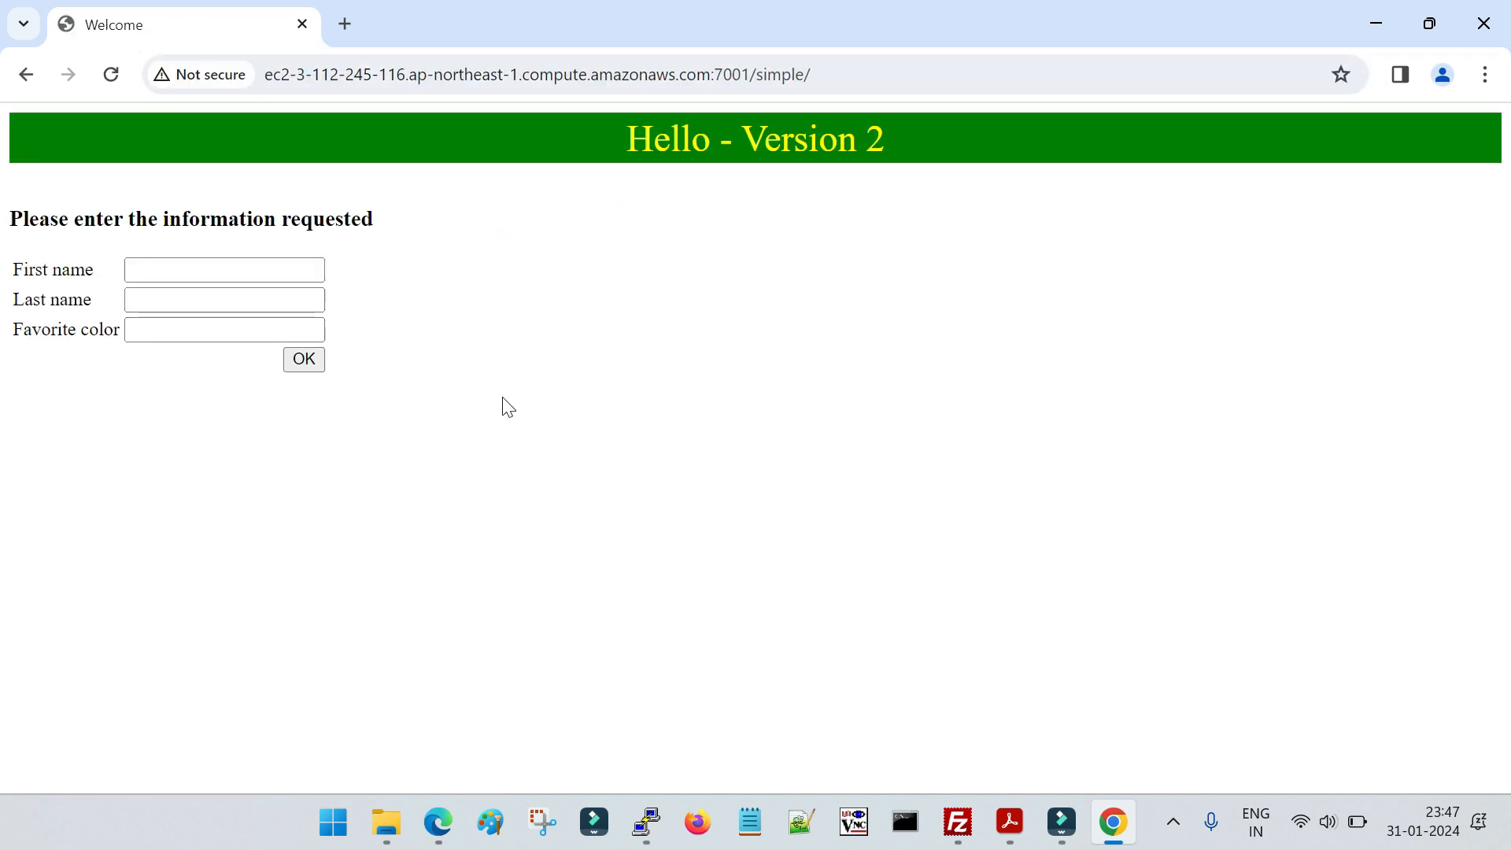
# Check the version heading and the URL of the application page in the Chrome session
pyautogui.moveTo(541, 153); pyautogui.dragTo(926, 146)
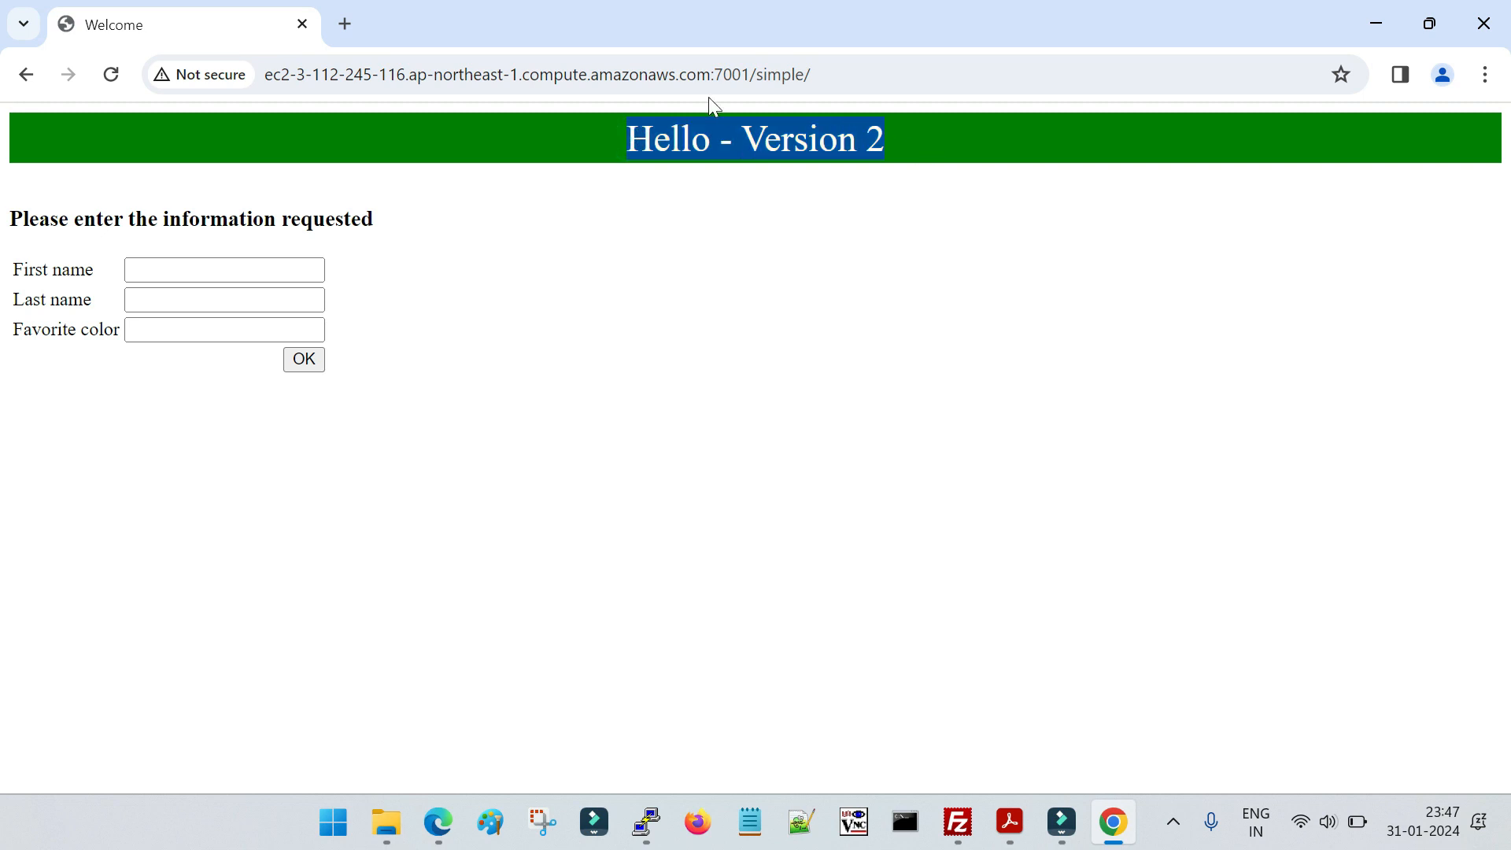
pyautogui.click(699, 74)
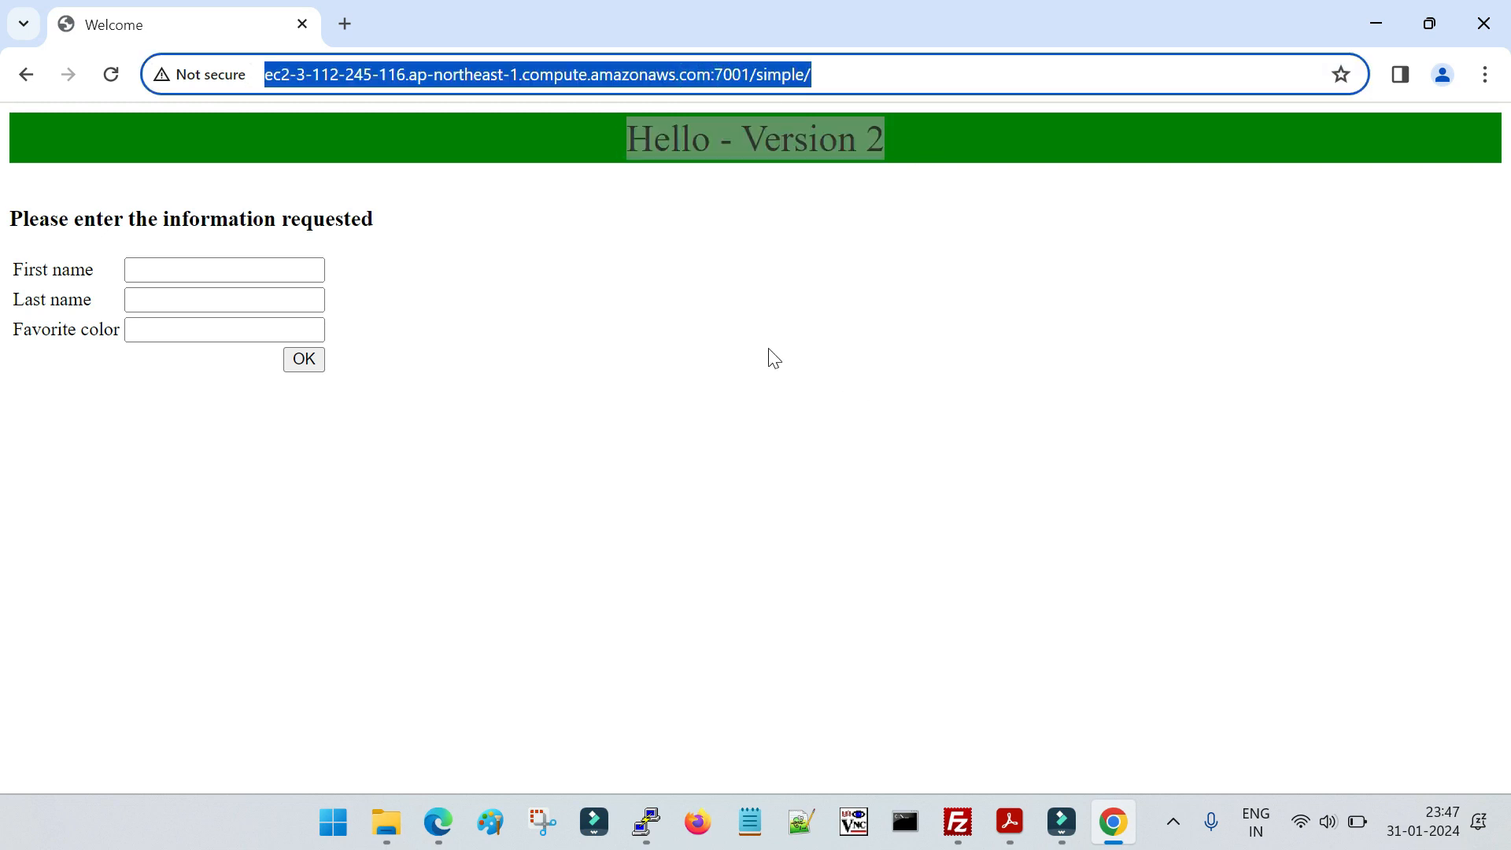
pyautogui.click(647, 337)
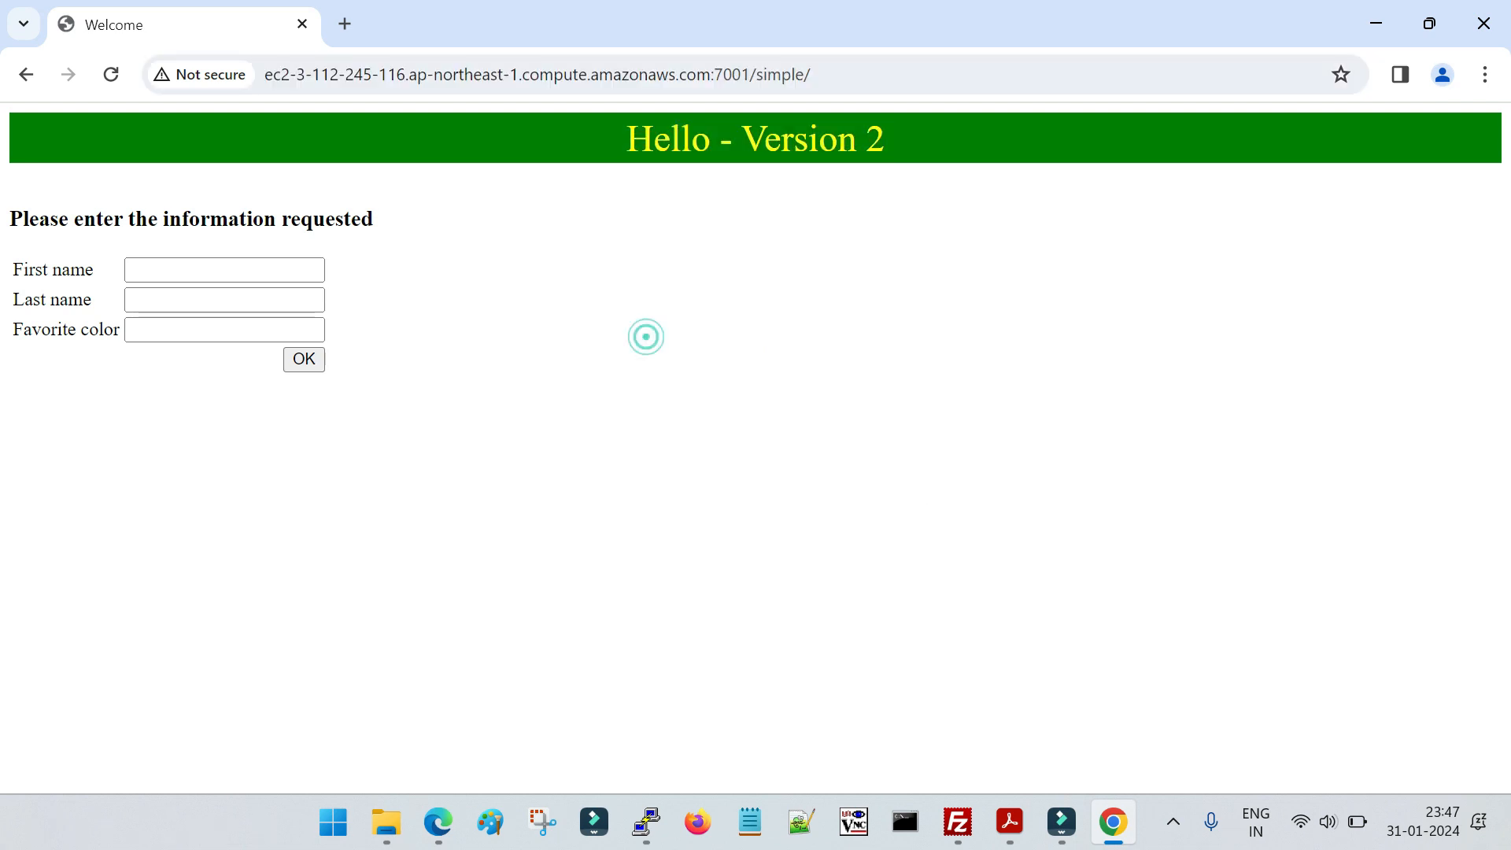
pyautogui.moveTo(621, 144); pyautogui.dragTo(901, 145)
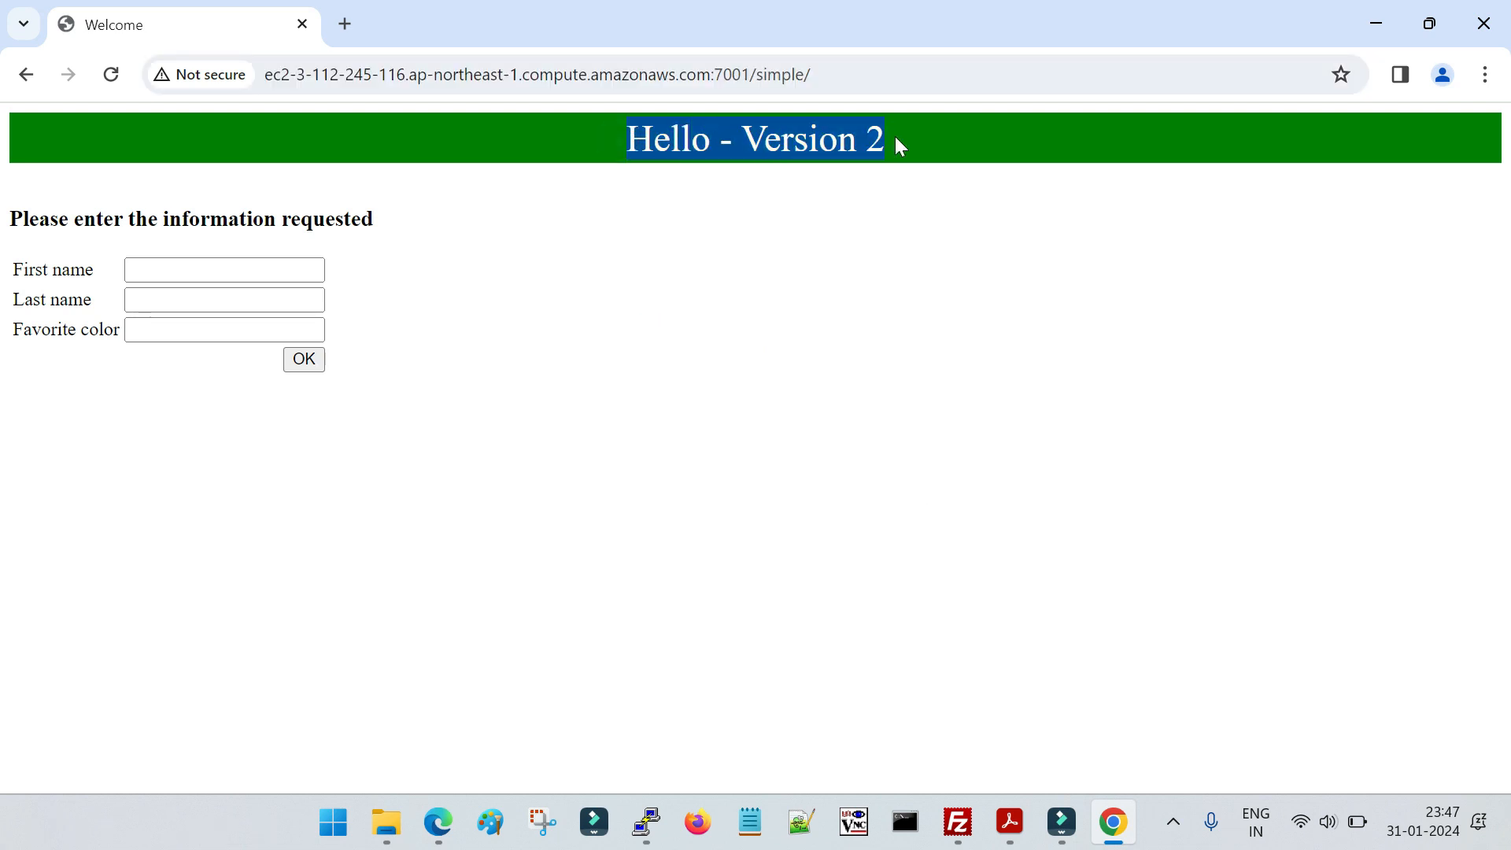
# Switch back to the existing Edge session, submit the form with the saved name entries and favorite color red, and start over
pyautogui.click(456, 813)
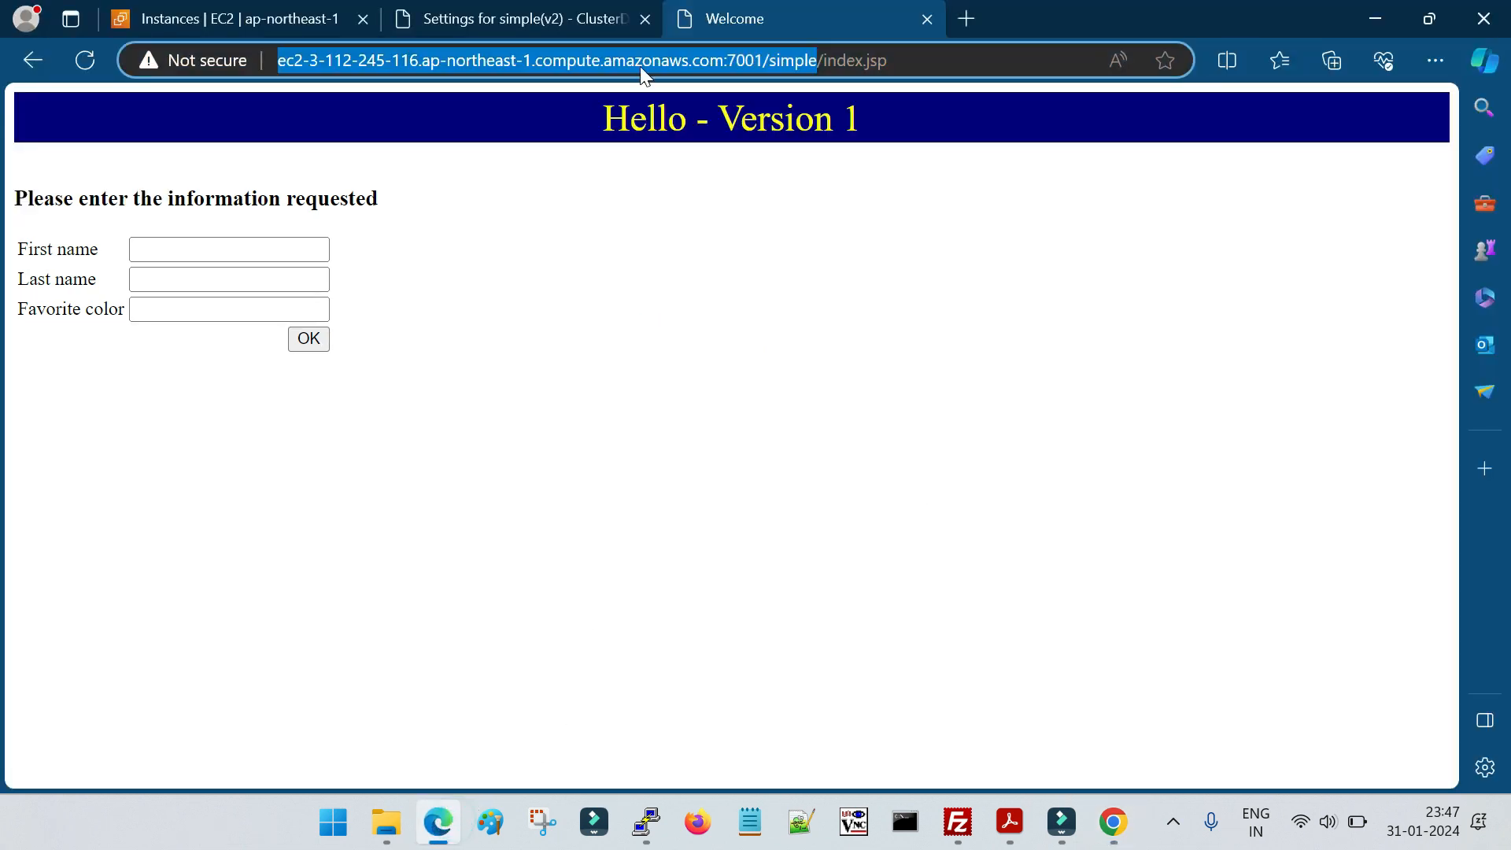
pyautogui.click(579, 21)
pyautogui.click(726, 18)
pyautogui.click(247, 249)
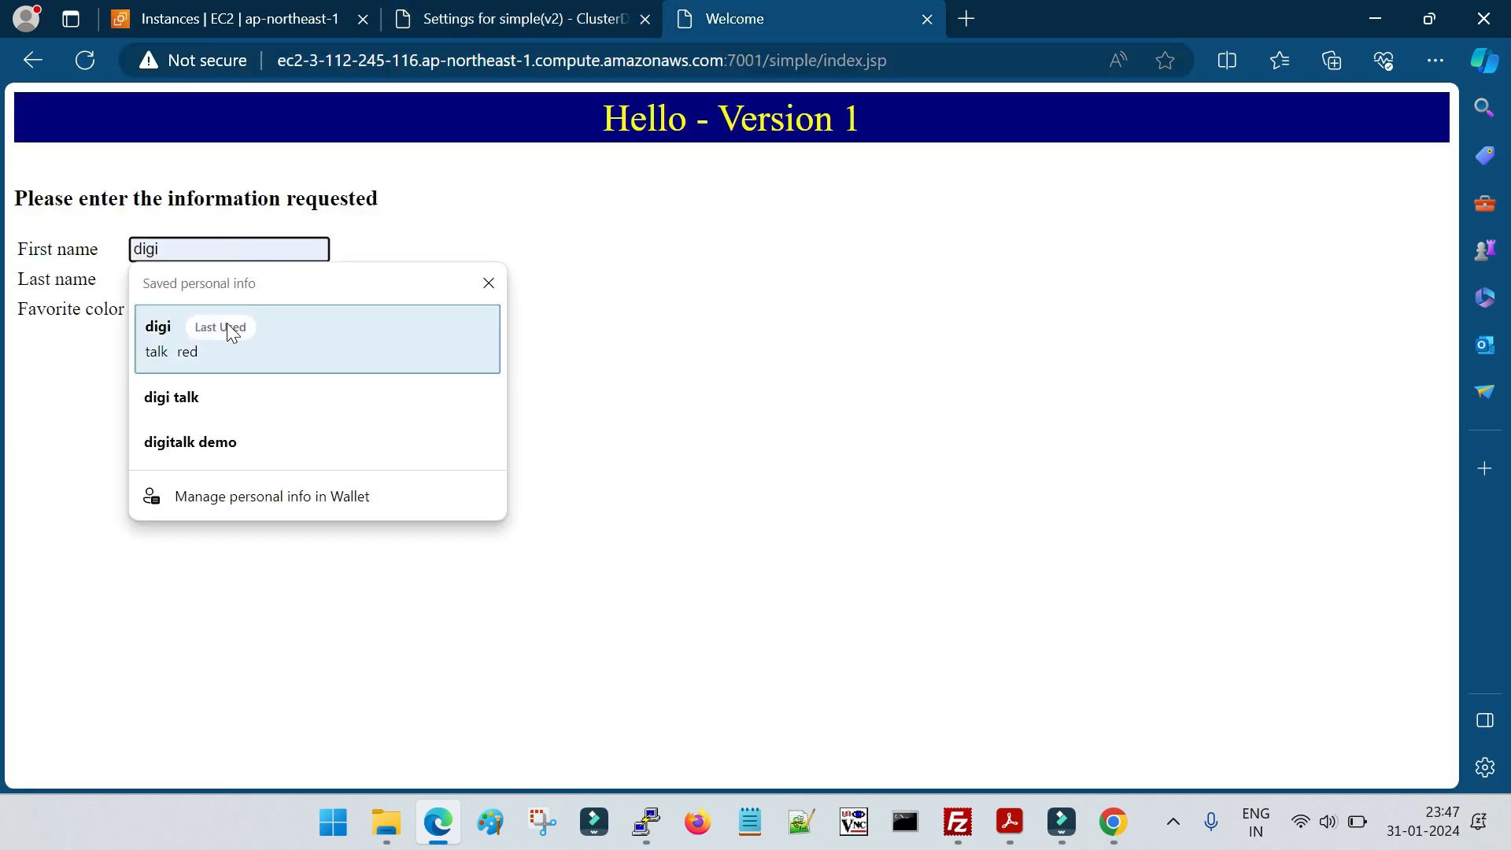
pyautogui.click(311, 342)
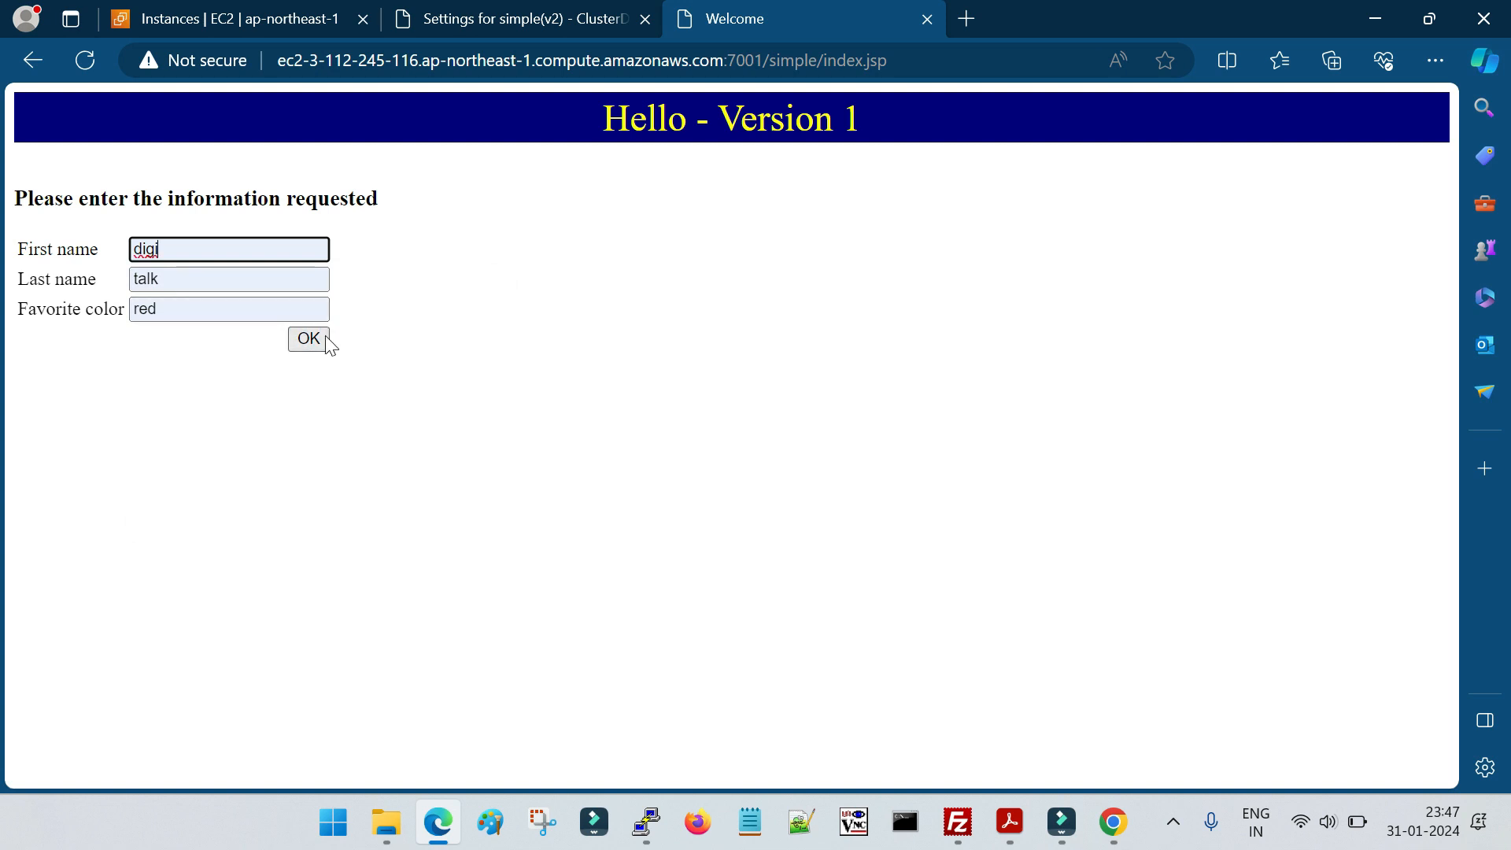
pyautogui.click(323, 337)
pyautogui.click(75, 326)
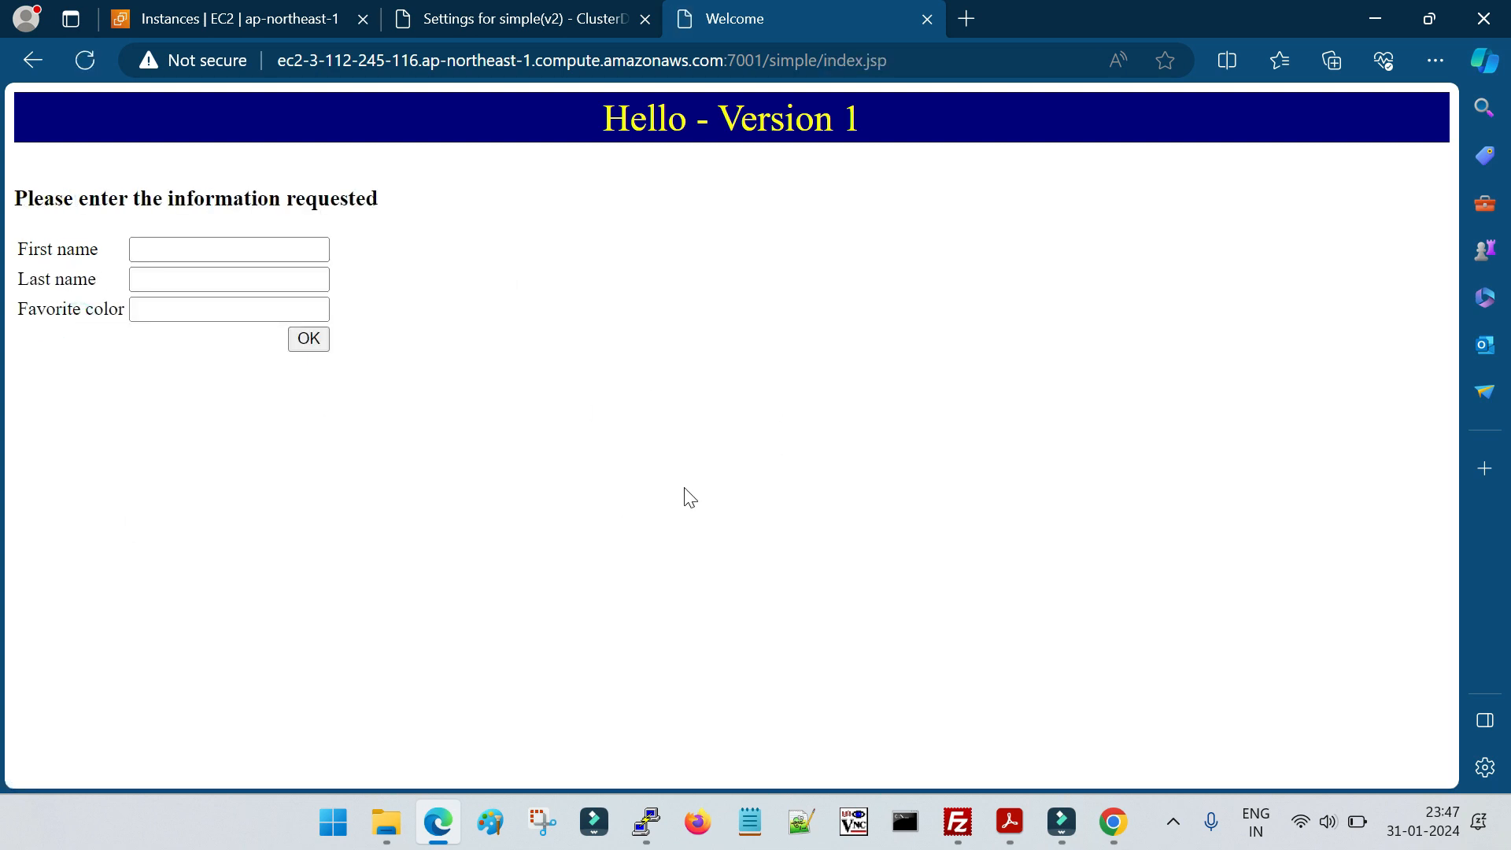
# Return to the console's deployments table and examine the states of simple (v1) and simple (v2)
pyautogui.click(516, 20)
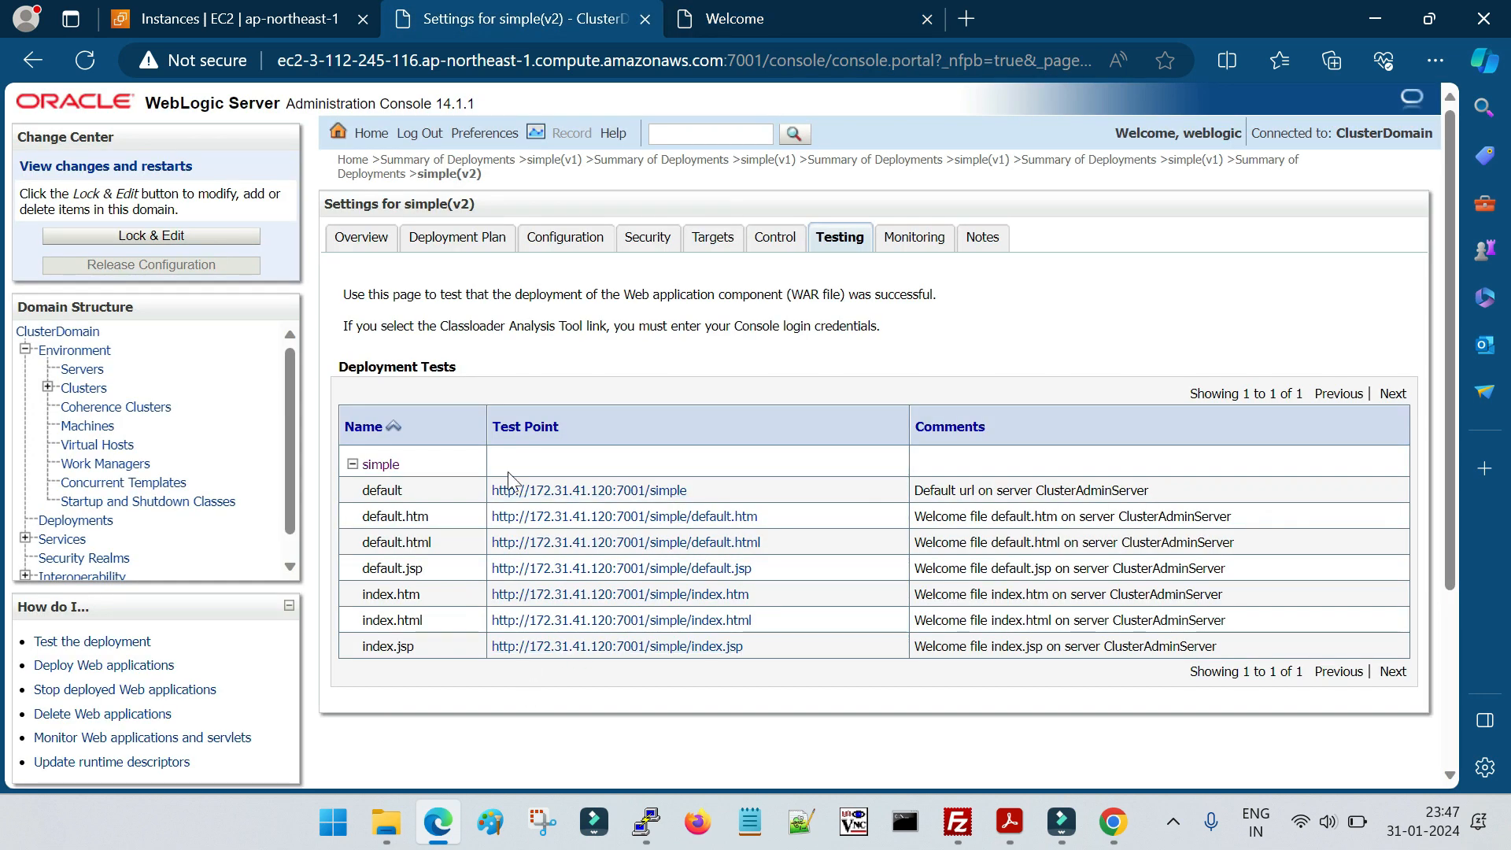
pyautogui.click(92, 521)
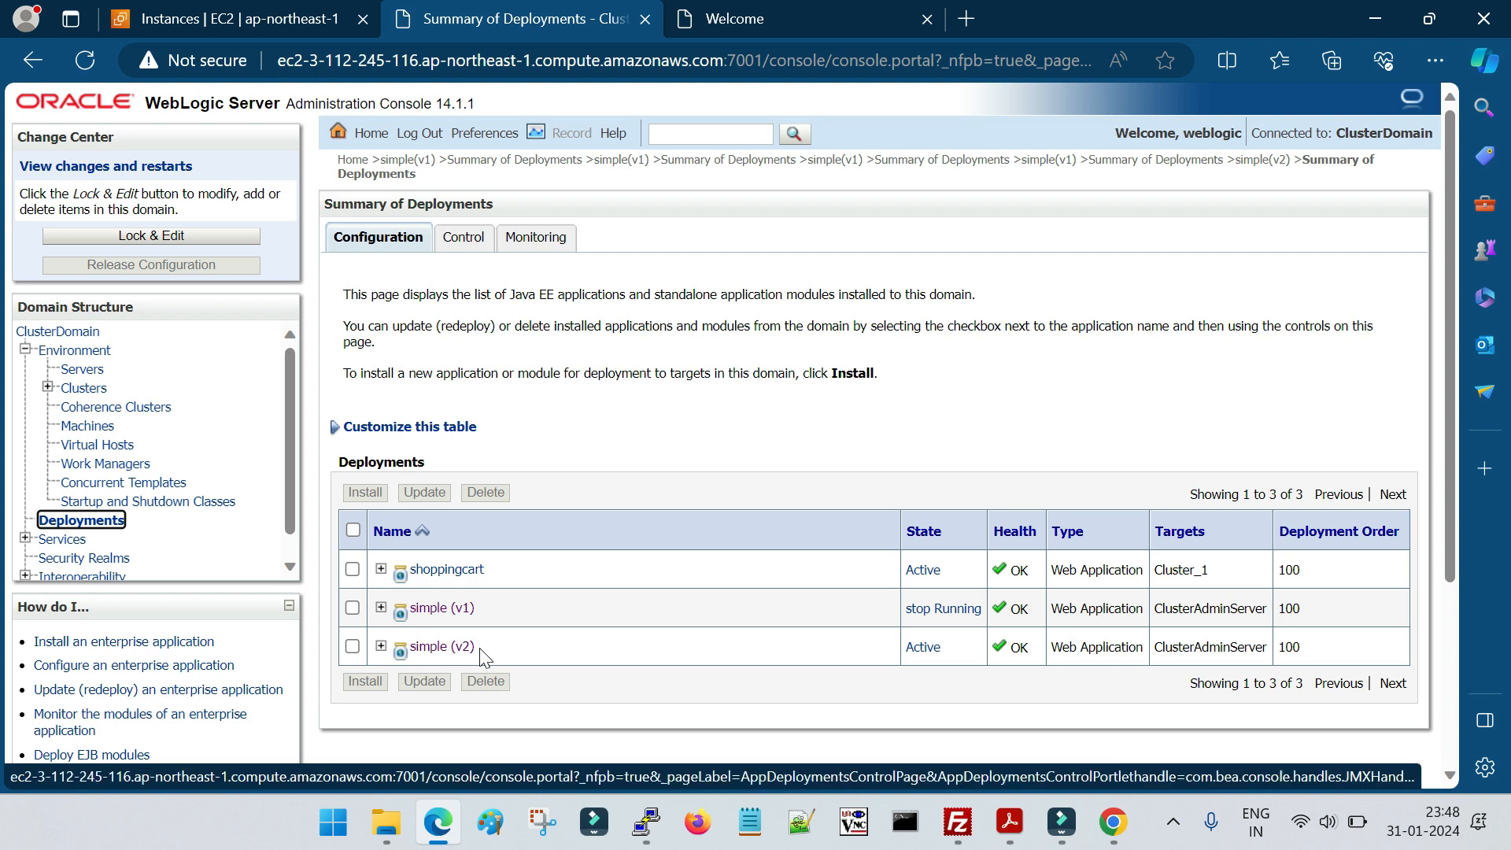
pyautogui.moveTo(504, 608); pyautogui.dragTo(416, 609)
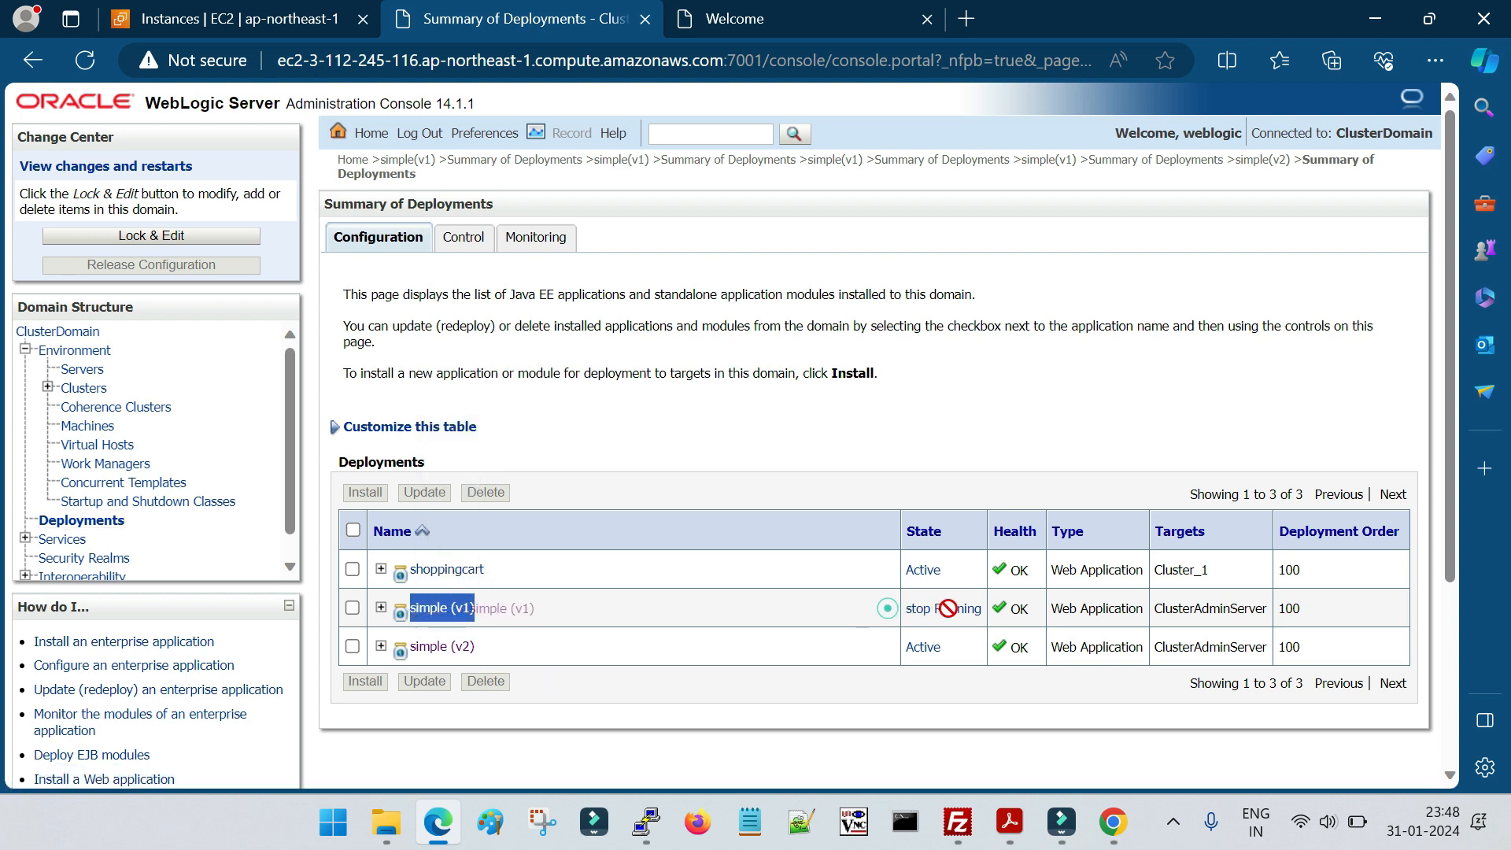
pyautogui.click(827, 605)
pyautogui.moveTo(896, 607); pyautogui.dragTo(935, 610)
pyautogui.click(819, 687)
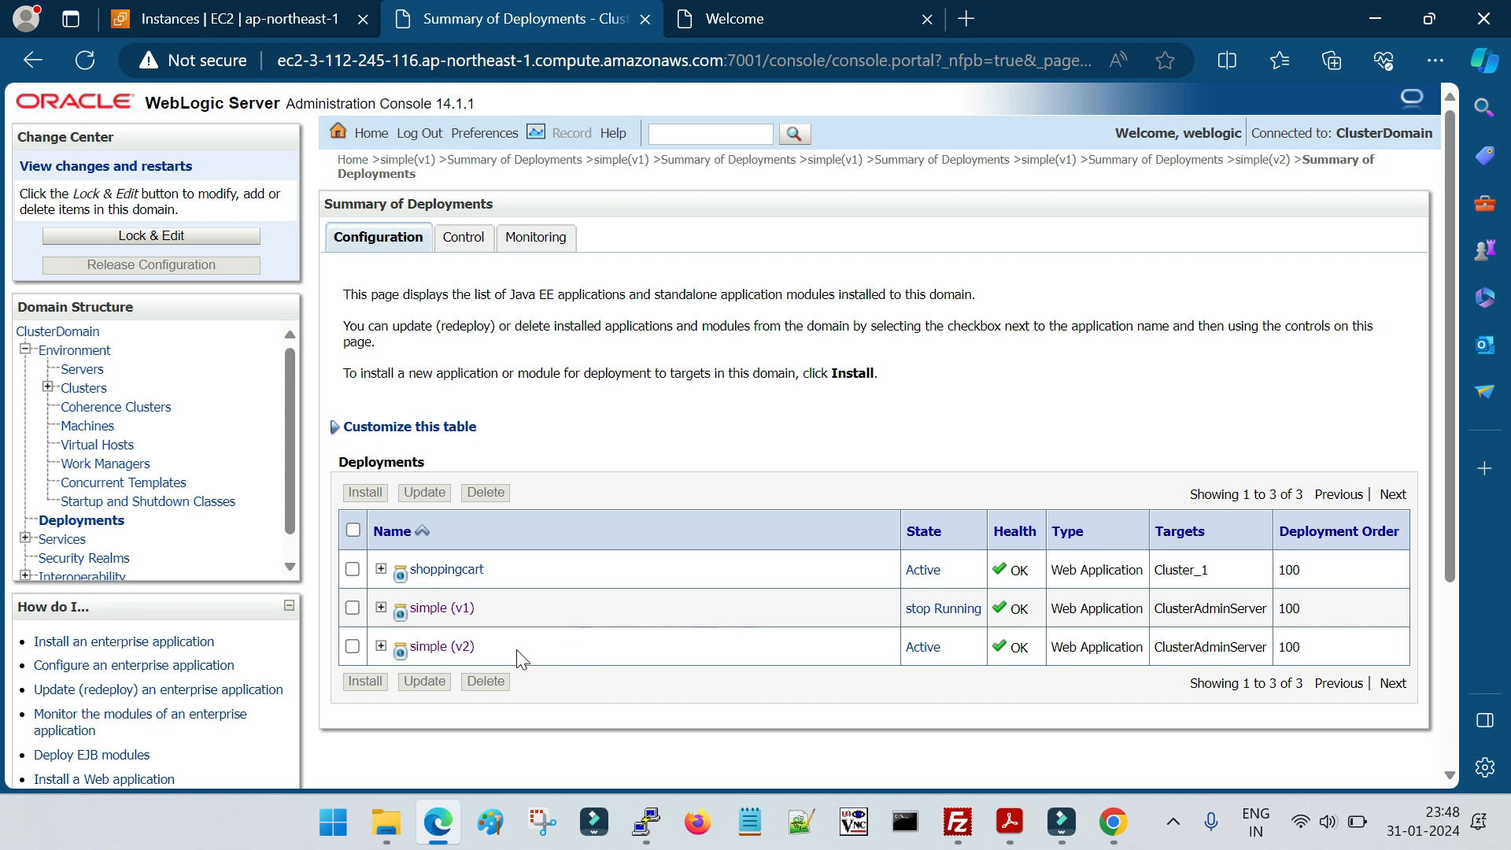
pyautogui.moveTo(490, 645); pyautogui.dragTo(409, 645)
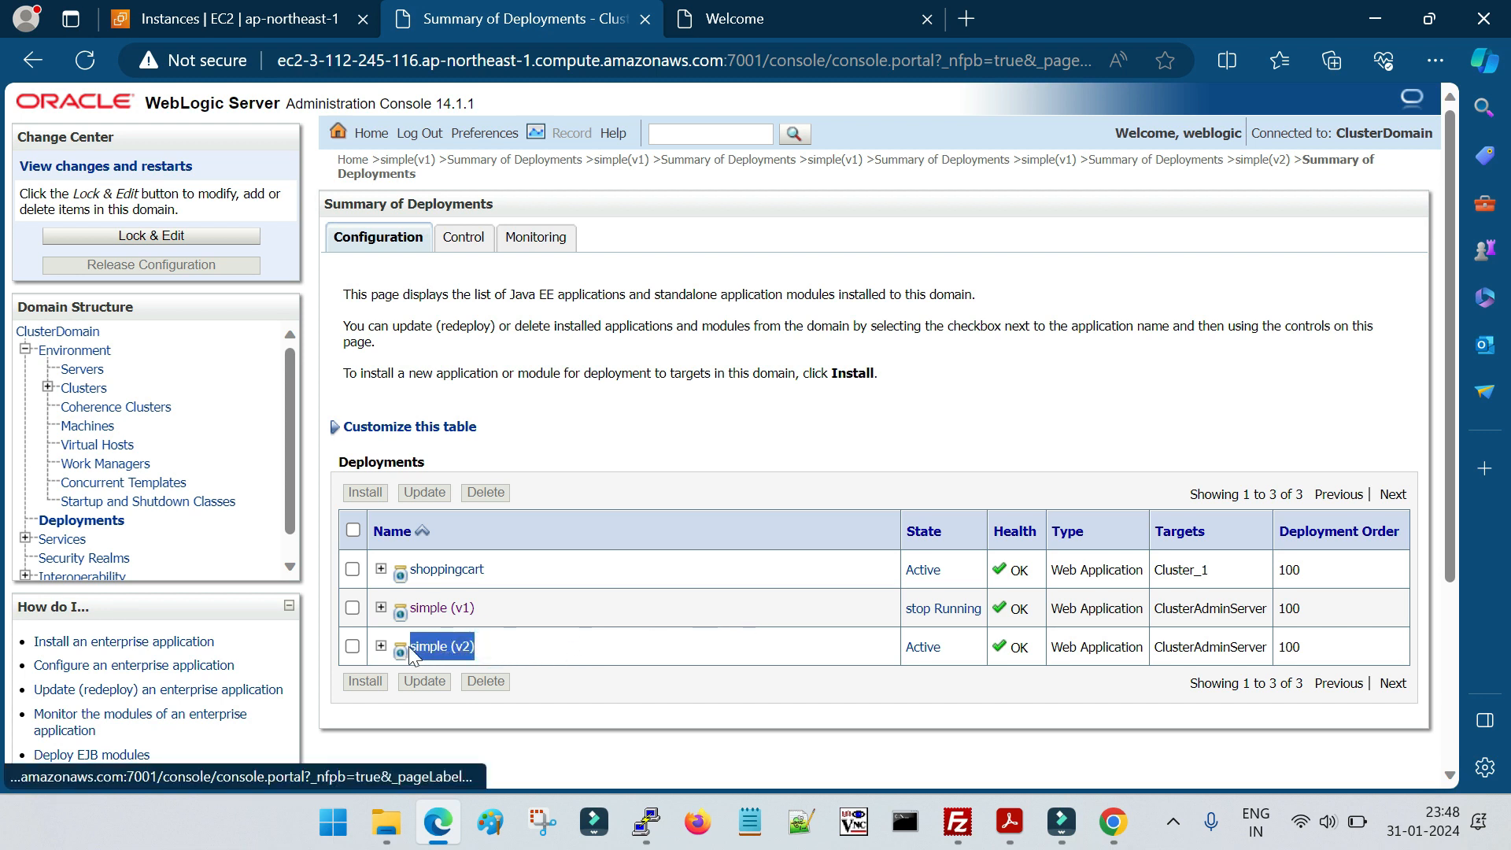
pyautogui.click(649, 712)
pyautogui.click(839, 675)
pyautogui.moveTo(865, 647); pyautogui.dragTo(954, 647)
pyautogui.click(547, 689)
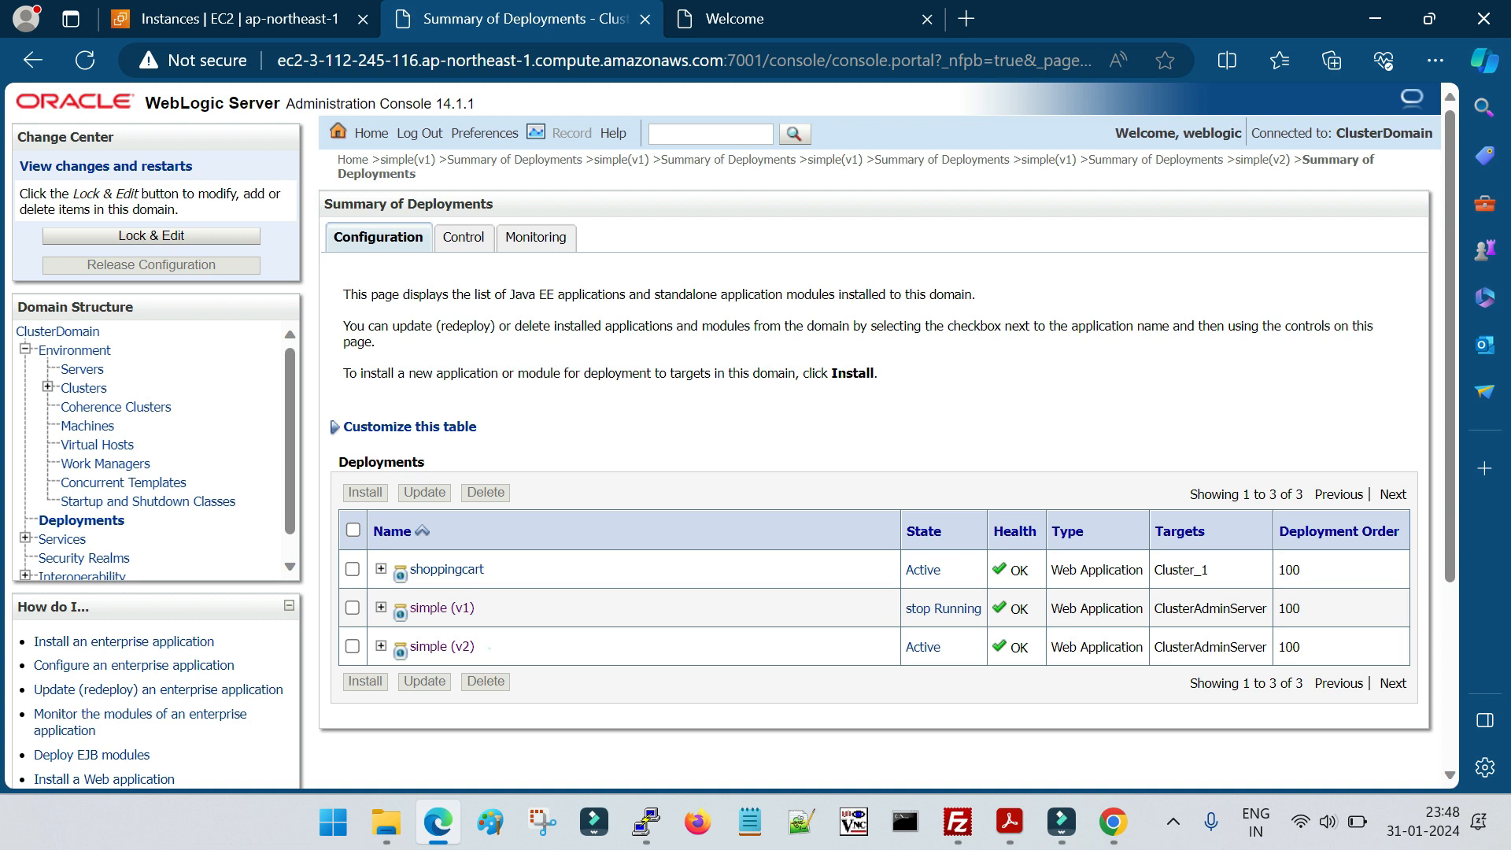
pyautogui.moveTo(502, 647); pyautogui.dragTo(410, 647)
pyautogui.click(702, 692)
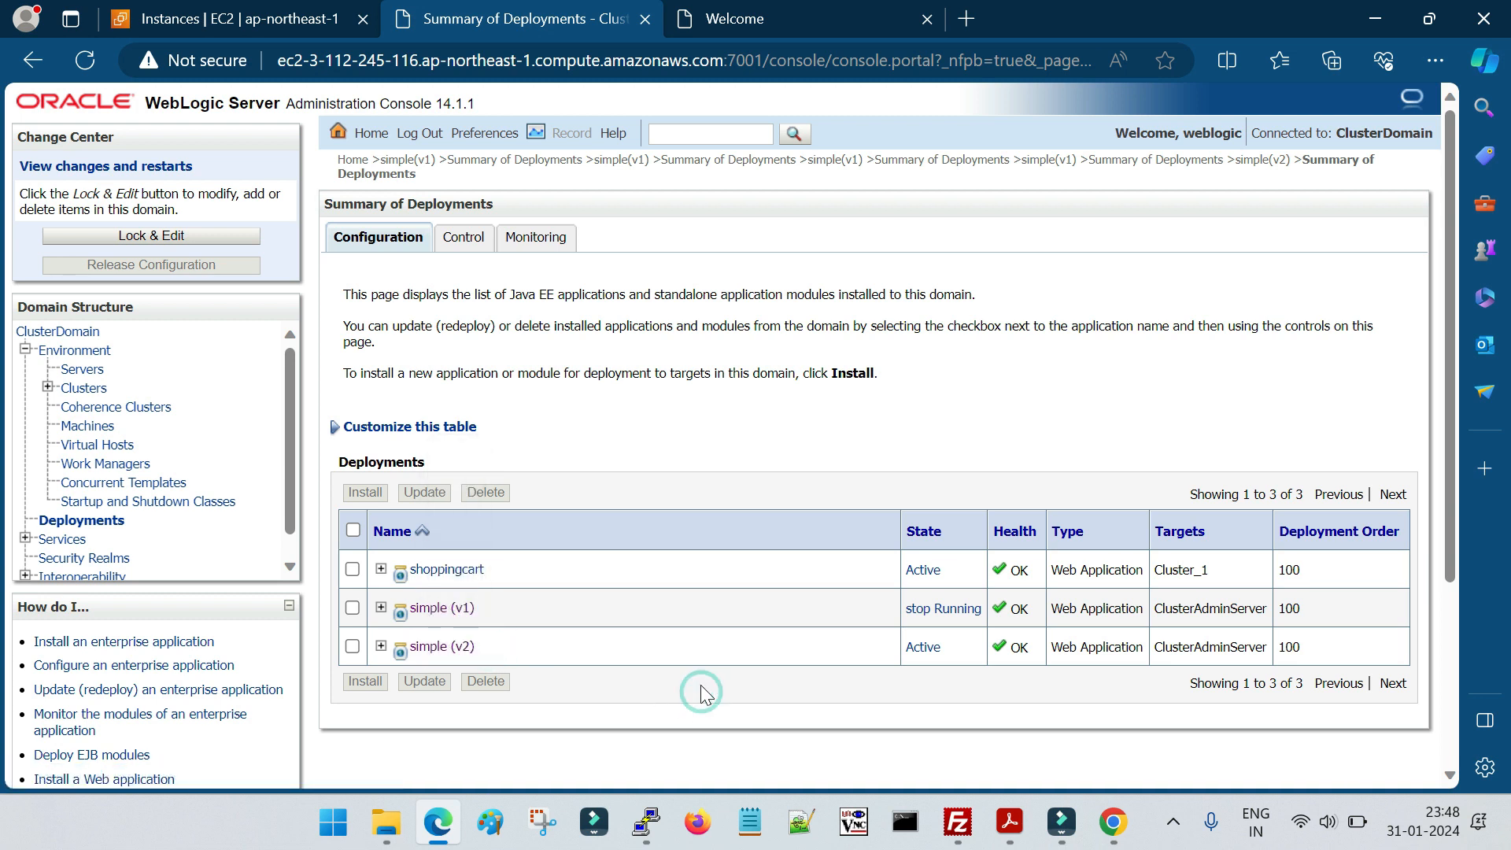